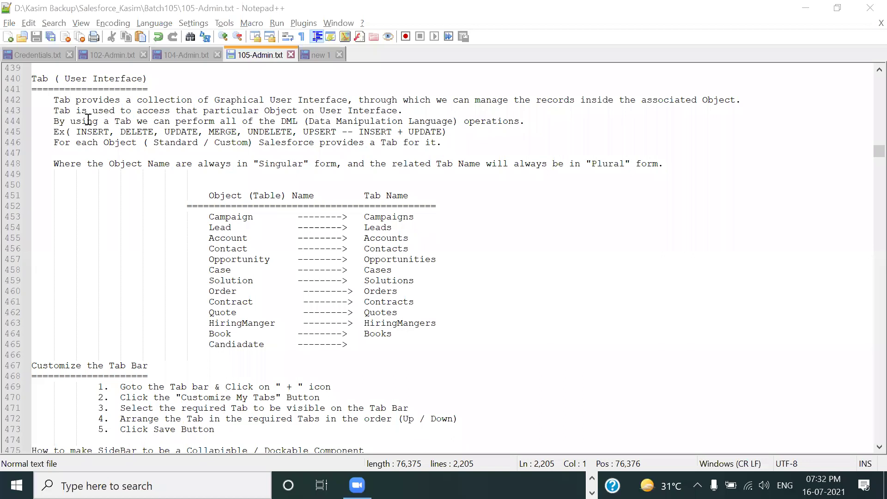
Review the training notes on object and tab names, customizing the tab bar, and making the sidebar collapsible
drag(209, 198, 359, 206)
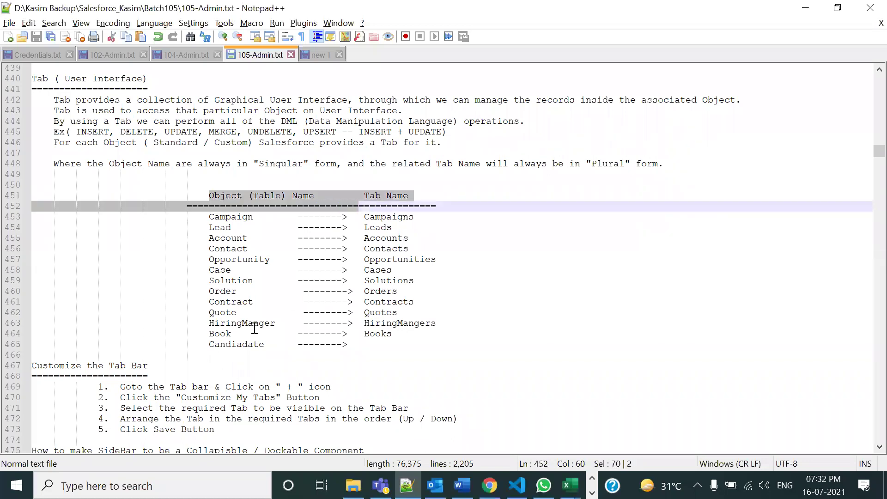
scroll(254, 328, down, 4)
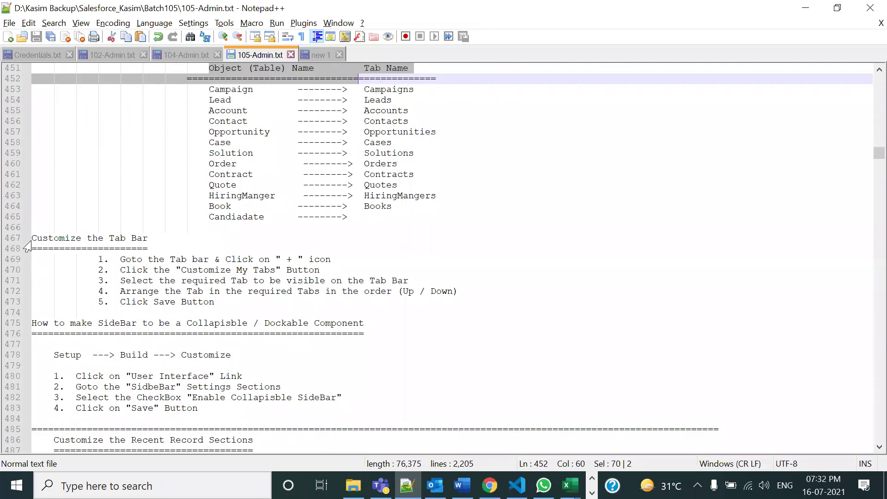
drag(149, 238, 32, 238)
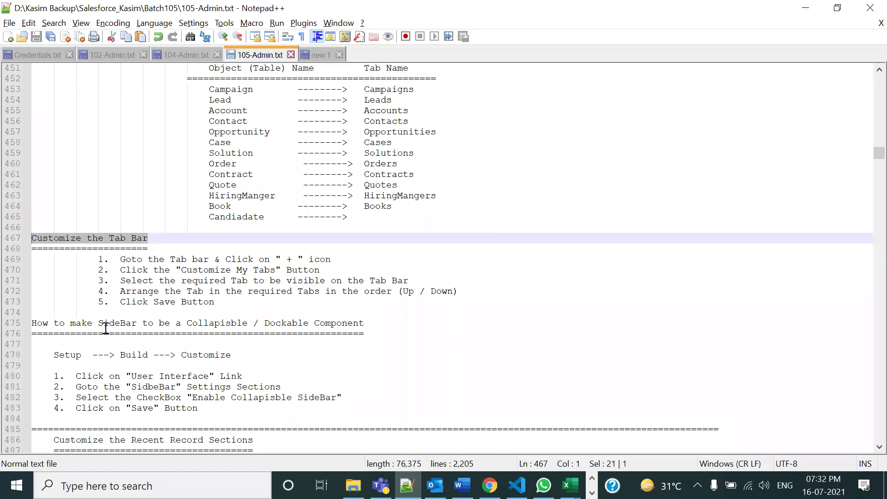
drag(92, 322, 308, 324)
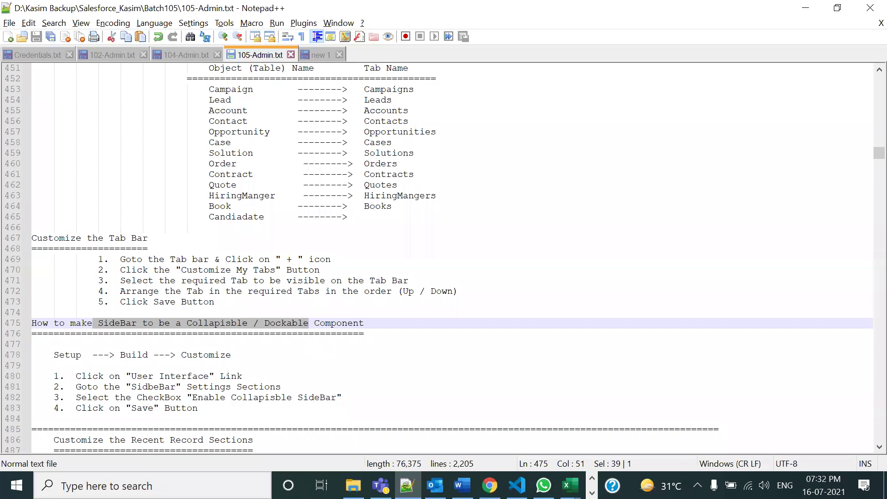
Switch to Salesforce in Chrome, toggle the sidebar on the Accounts home page, and expand it on the Campaigns home page
key(alt+Tab)
click(171, 138)
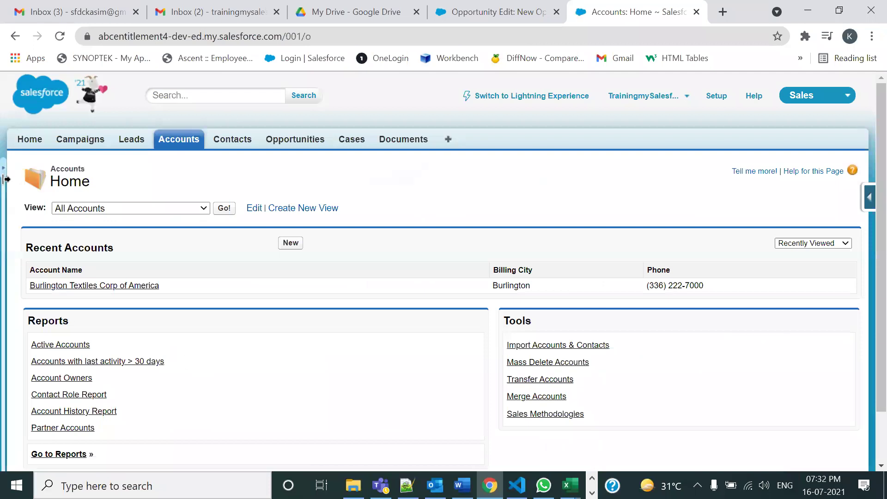
click(4, 164)
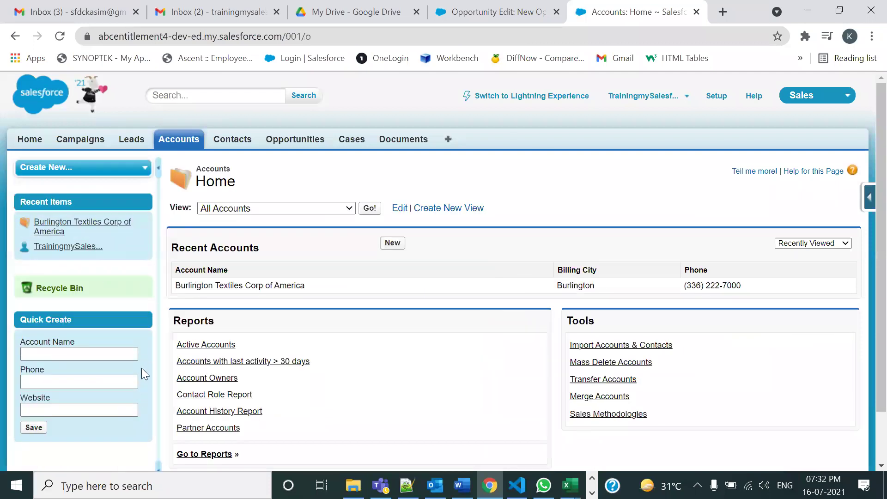
click(157, 170)
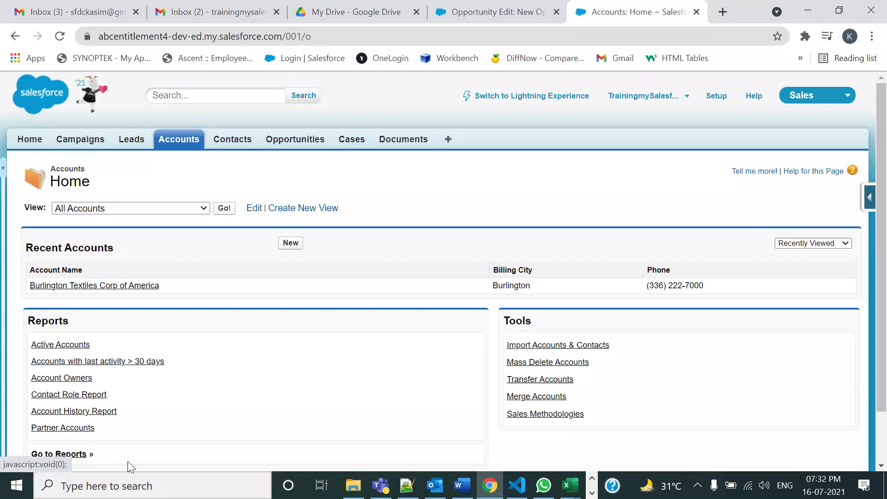
click(3, 196)
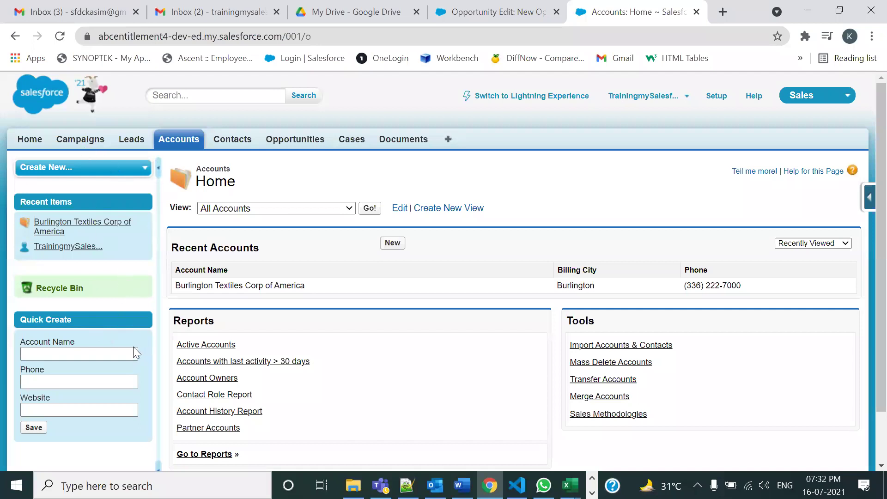
click(80, 139)
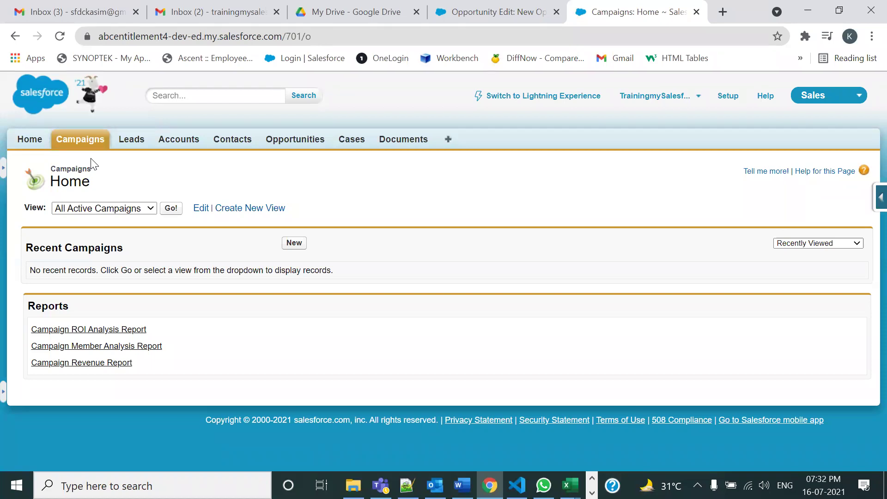
click(4, 171)
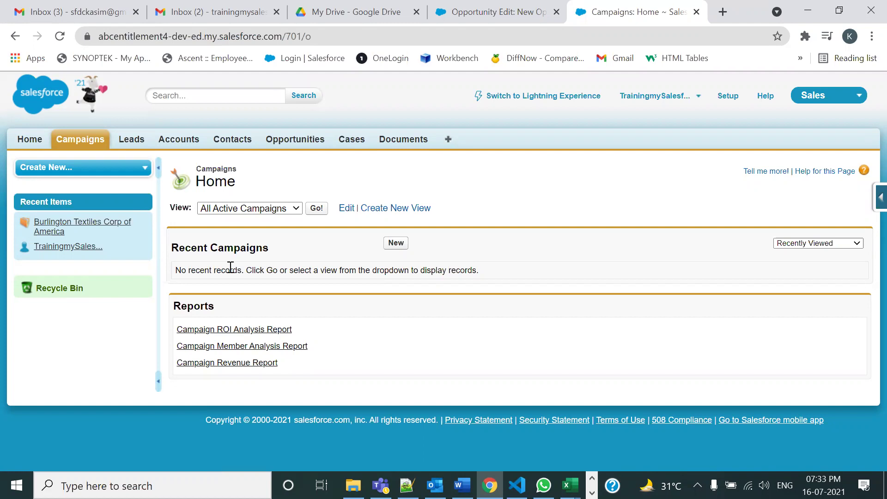
Return to the notes in Notepad++ and read the collapsible sidebar and Customize the Recent Record Sections headings
key(alt+Tab)
drag(109, 208, 155, 209)
drag(99, 292, 165, 292)
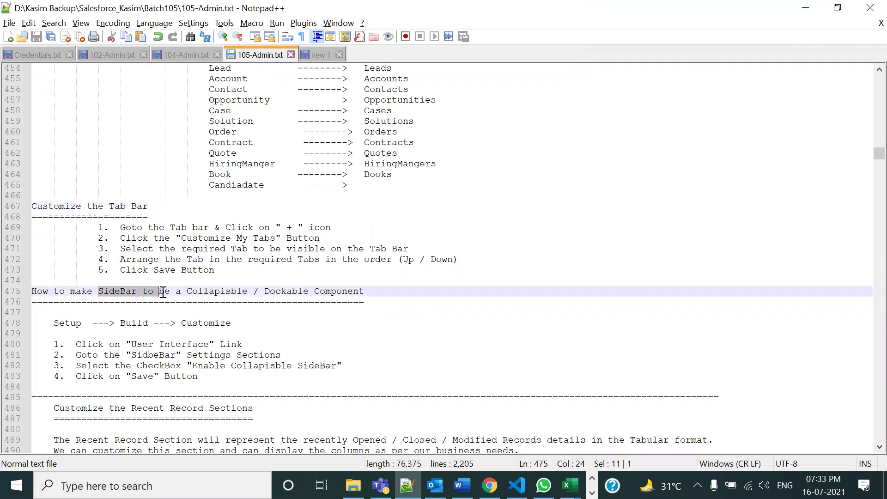
scroll(208, 359, down, 3)
scroll(246, 353, down, 2)
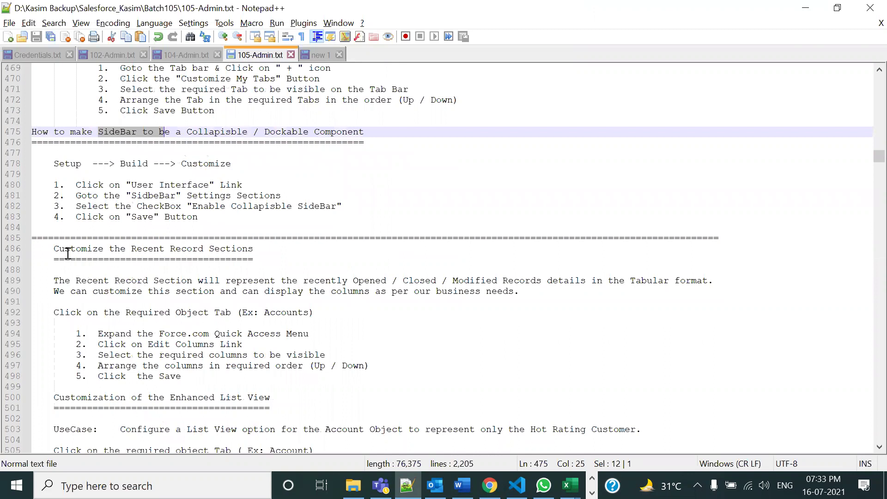
drag(134, 249, 251, 252)
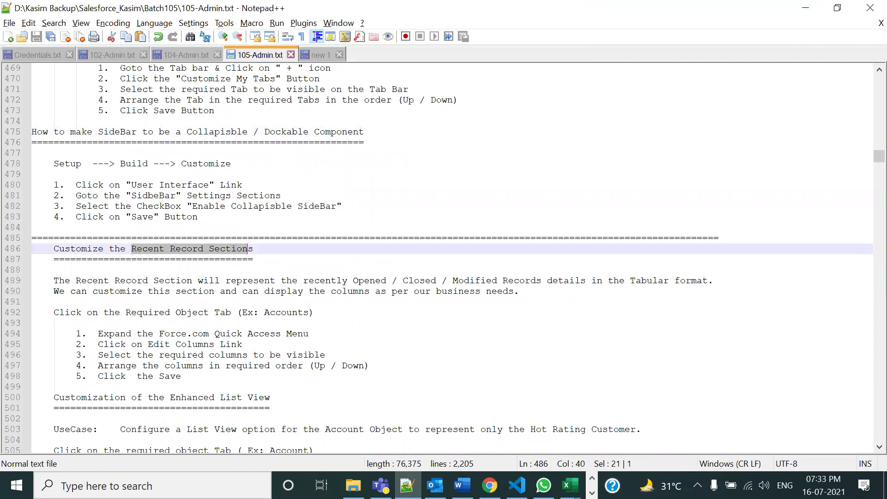
Switch back to Salesforce in Chrome and open the Accounts home page
key(alt+Tab)
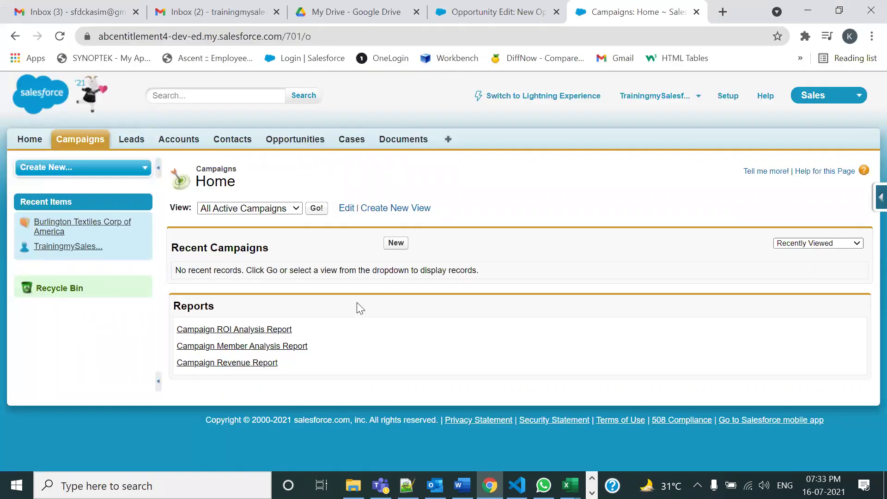
click(183, 140)
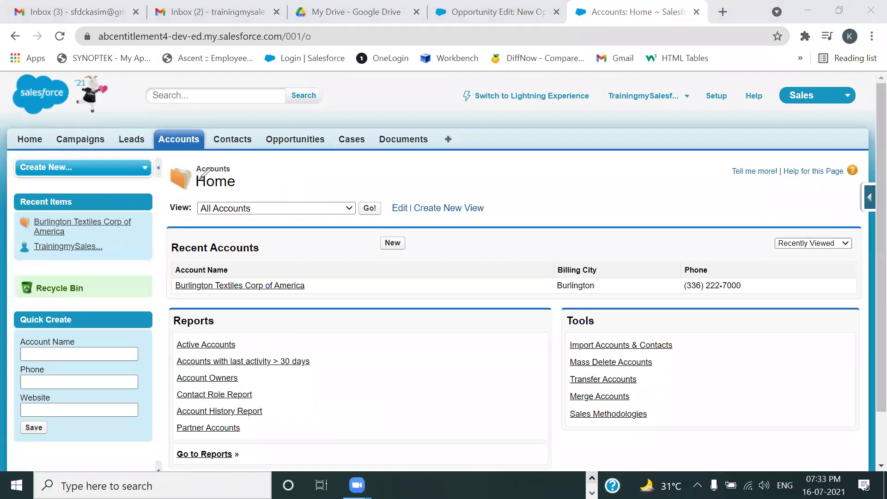
Outline the tab bar, the sidebar and its collapse arrow on the Accounts home page with red freehand lines
drag(6, 130, 6, 150)
mouse_move(79, 155)
mouse_down()
mouse_move(527, 154)
mouse_move(755, 139)
mouse_move(870, 145)
mouse_move(871, 123)
mouse_move(8, 122)
mouse_move(3, 135)
mouse_up()
drag(165, 161, 155, 382)
drag(154, 440, 149, 462)
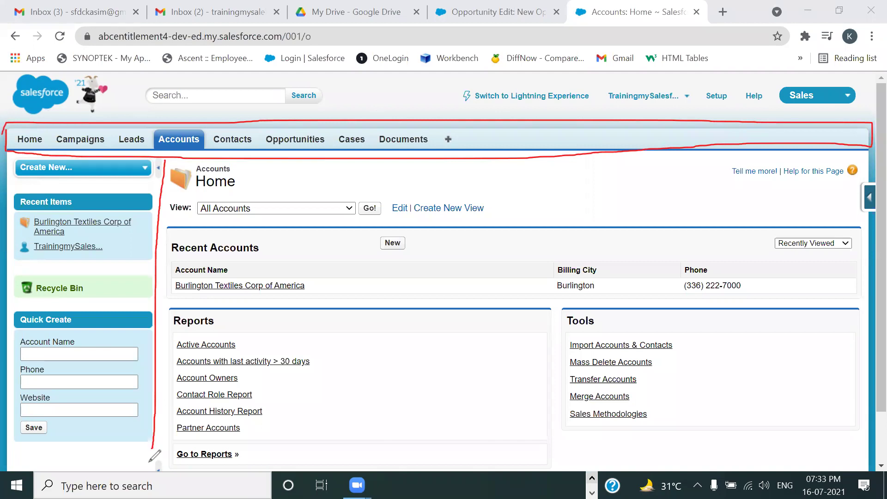
mouse_move(150, 162)
mouse_down()
mouse_move(149, 181)
mouse_move(164, 172)
mouse_move(163, 160)
mouse_up()
drag(4, 154, 6, 443)
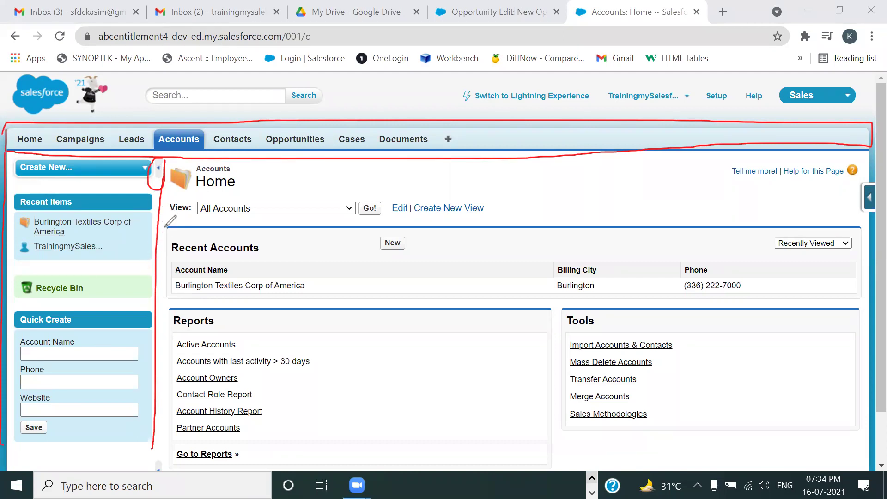
Outline the Accounts list view section in red and close the outline below the sidebar
drag(157, 227, 655, 236)
mouse_move(764, 229)
mouse_down()
mouse_move(870, 225)
mouse_move(868, 147)
mouse_up()
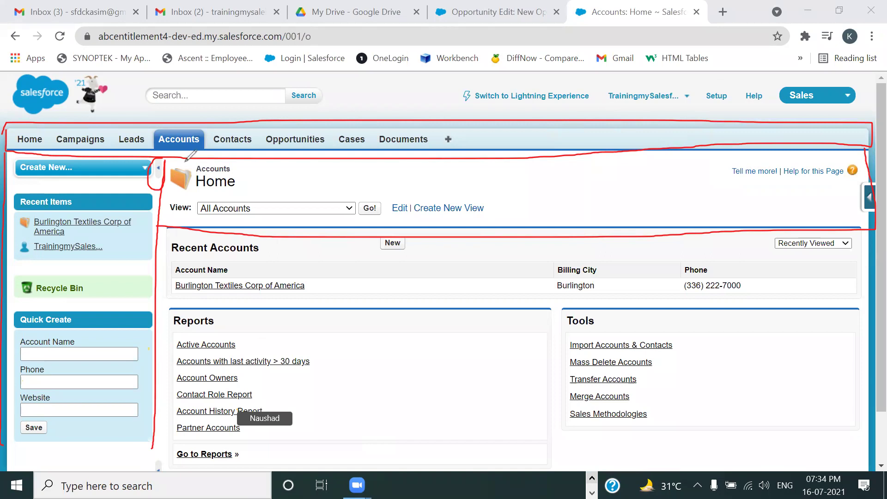
mouse_move(620, 148)
mouse_down()
mouse_move(867, 146)
mouse_move(869, 129)
mouse_up()
drag(167, 157, 153, 447)
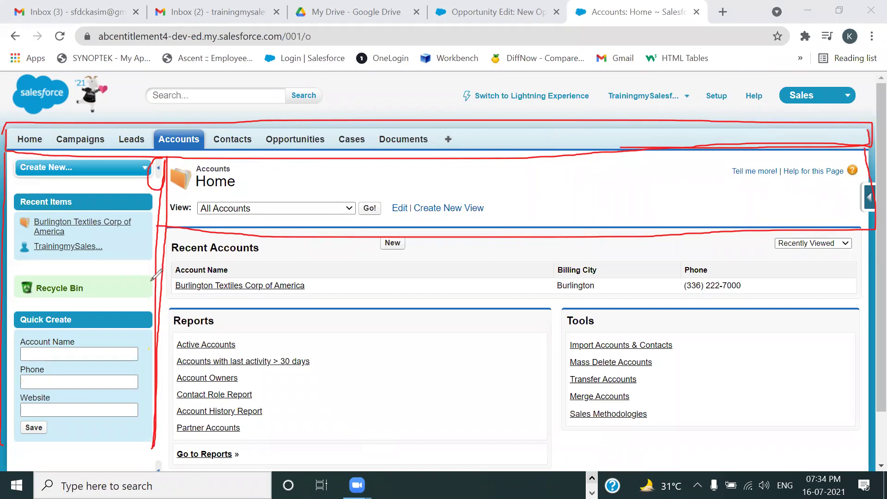
drag(5, 454, 135, 461)
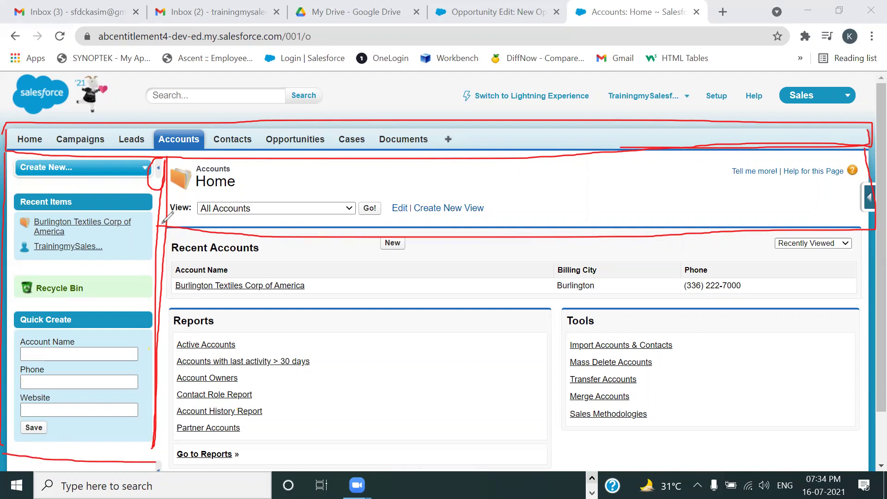
Outline the Recent Accounts section in red and put check marks on it and on the list view section
drag(297, 228, 452, 231)
drag(517, 234, 868, 225)
mouse_move(157, 306)
mouse_down()
mouse_move(875, 296)
mouse_move(871, 229)
mouse_up()
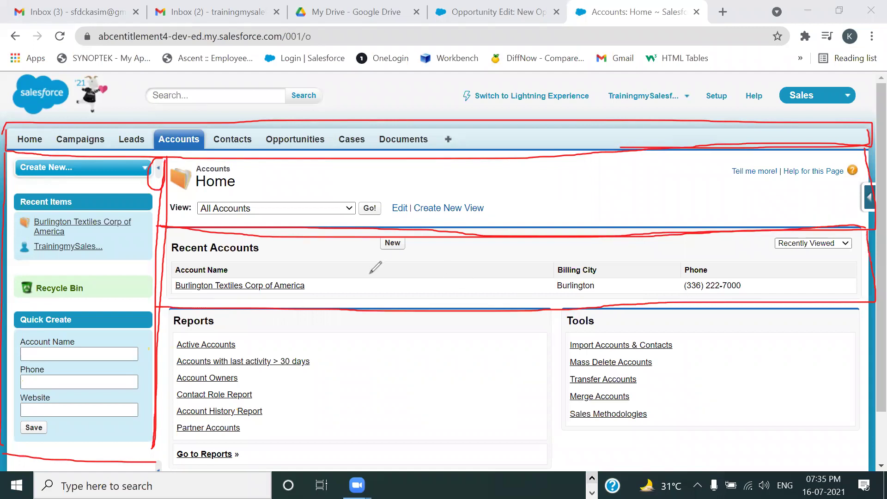
drag(362, 272, 419, 259)
drag(340, 185, 368, 176)
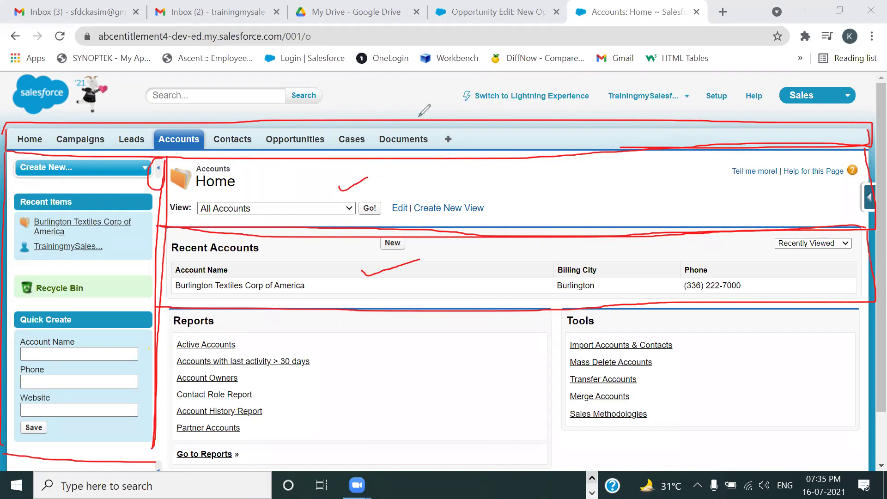
Erase all the red annotations from the Accounts home page
mouse_move(418, 232)
mouse_down()
mouse_move(391, 284)
mouse_move(95, 331)
mouse_move(109, 268)
mouse_move(453, 191)
mouse_move(55, 258)
mouse_move(192, 342)
mouse_move(162, 476)
mouse_up()
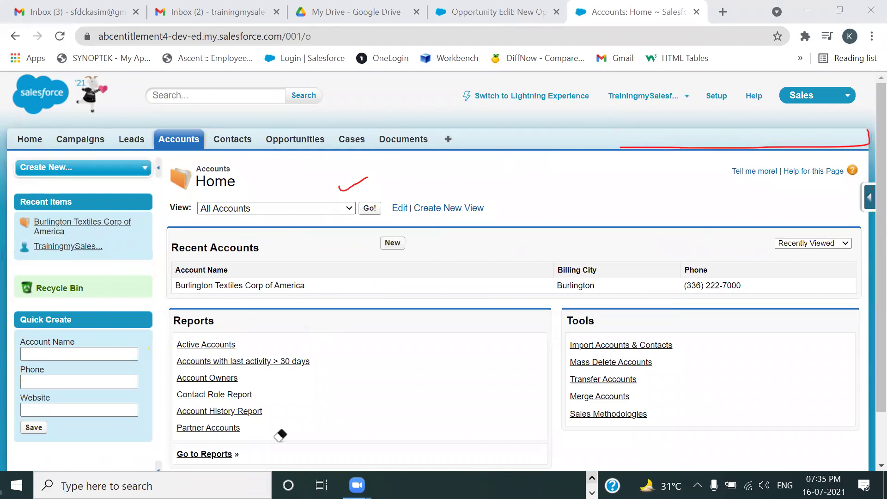
drag(346, 184, 551, 148)
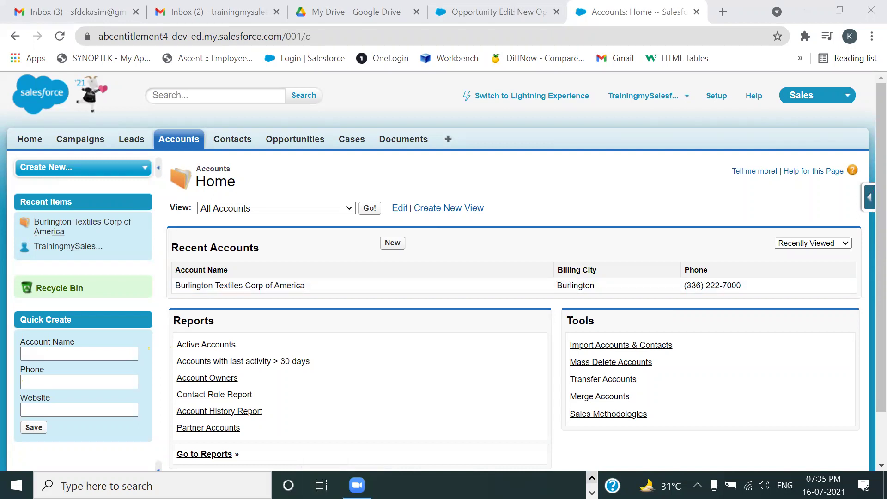
Switch to the notes in Notepad++ and review the steps for customizing the recent record columns and the Enhanced List View
key(super+Tab)
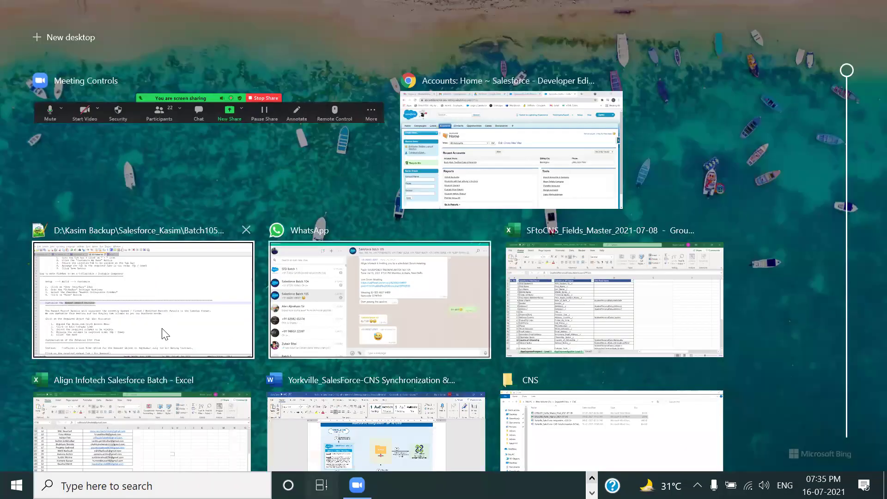
click(165, 334)
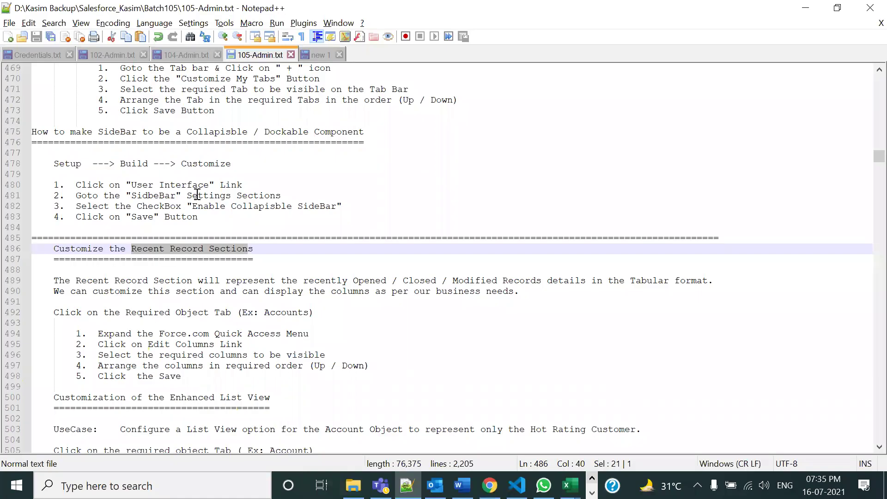
scroll(202, 215, down, 2)
drag(182, 312, 75, 270)
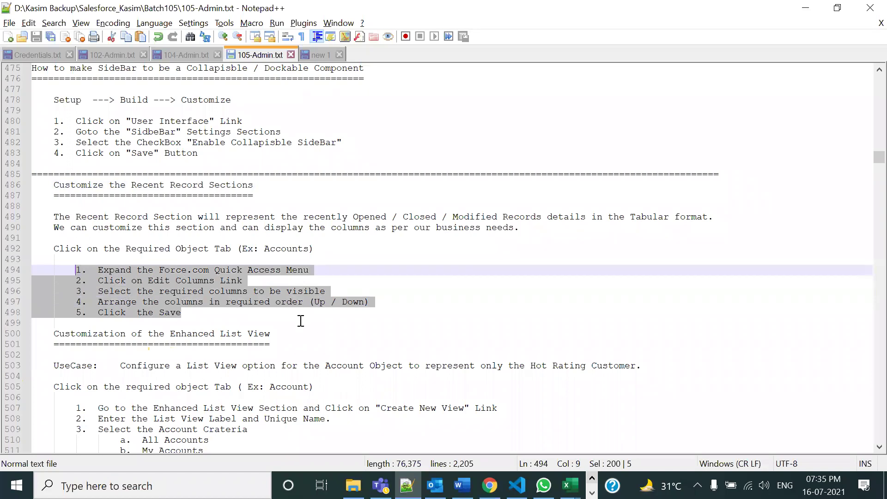
scroll(294, 314, down, 1)
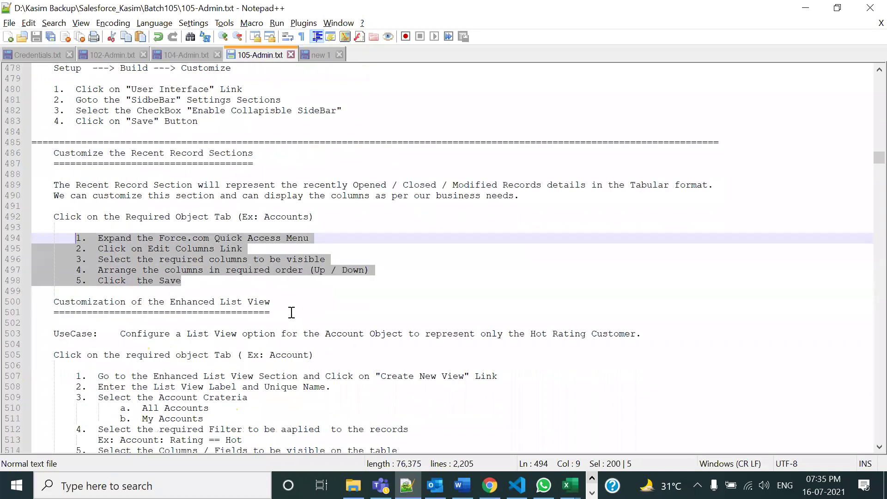
scroll(292, 313, down, 1)
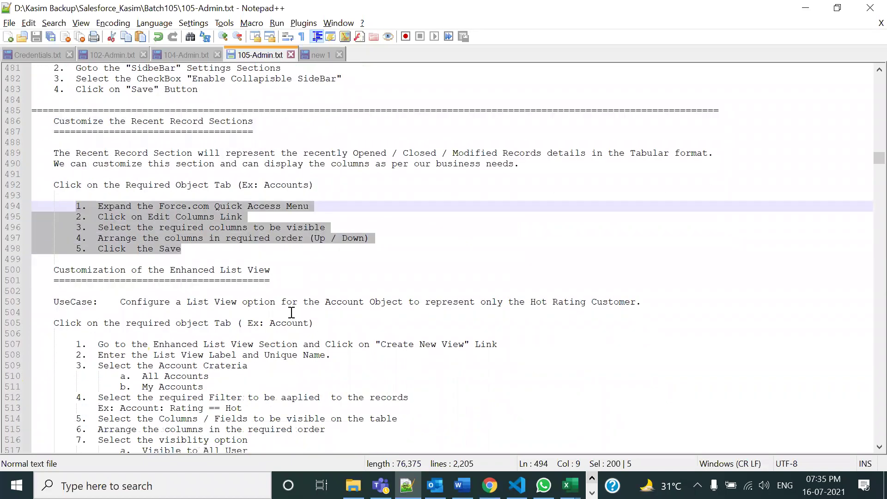
In Salesforce, underline the Account Name, Billing City and Phone headings of Recent Accounts in red and mark the column dividers
key(alt+Tab)
key(alt+Tab)
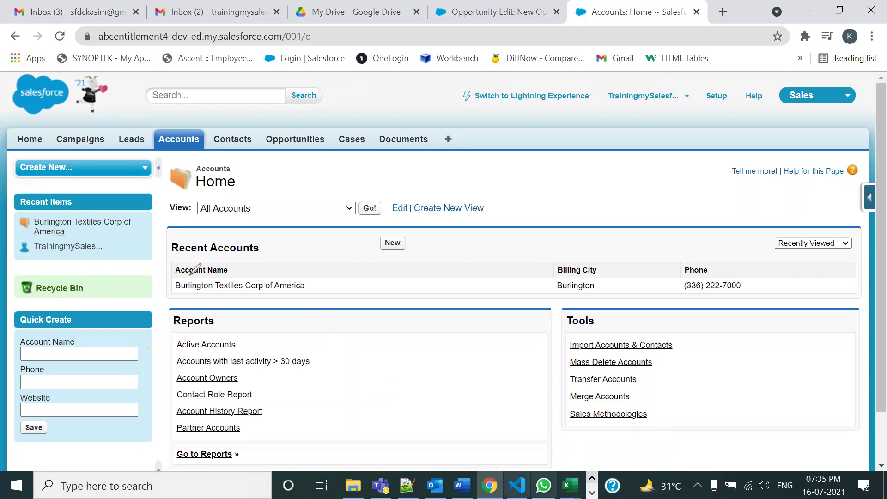
drag(175, 275, 223, 275)
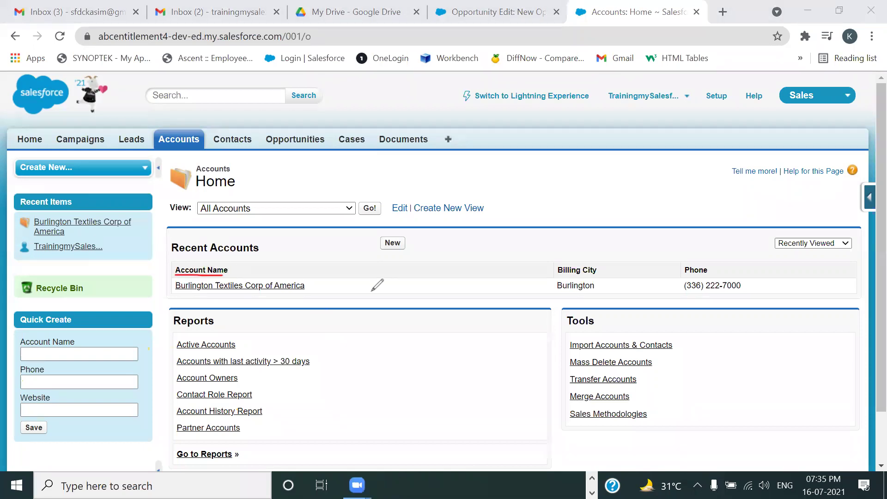
drag(553, 274, 590, 273)
drag(685, 275, 702, 275)
drag(553, 263, 553, 293)
drag(679, 265, 683, 294)
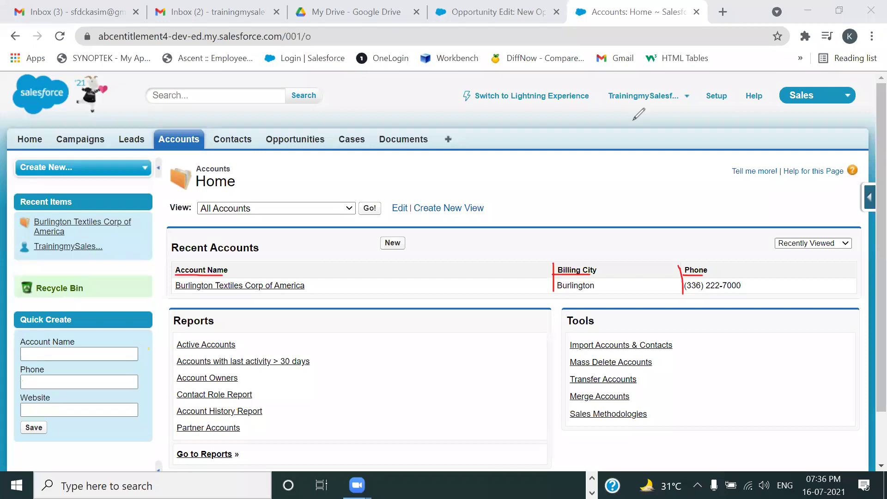
Erase the red marks from the Recent Accounts column headings
click(559, 277)
drag(691, 278, 679, 290)
click(192, 276)
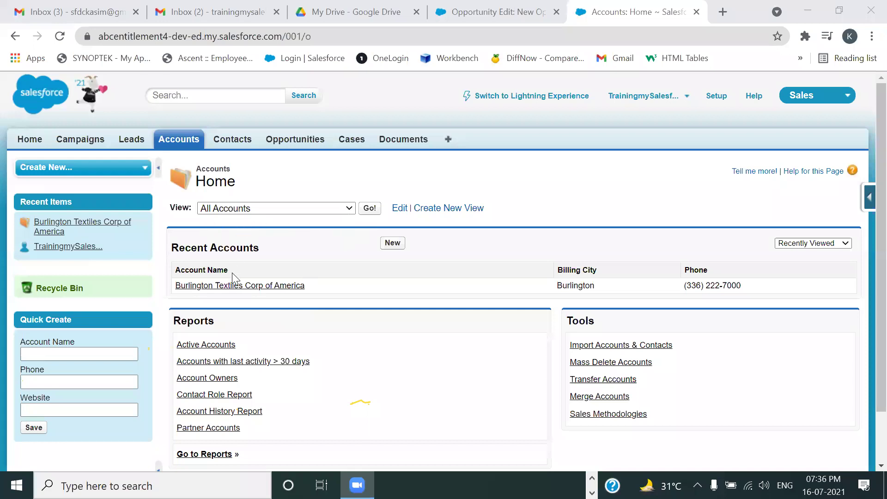
Display the All Accounts list view and open the Edge Communications account record
click(225, 208)
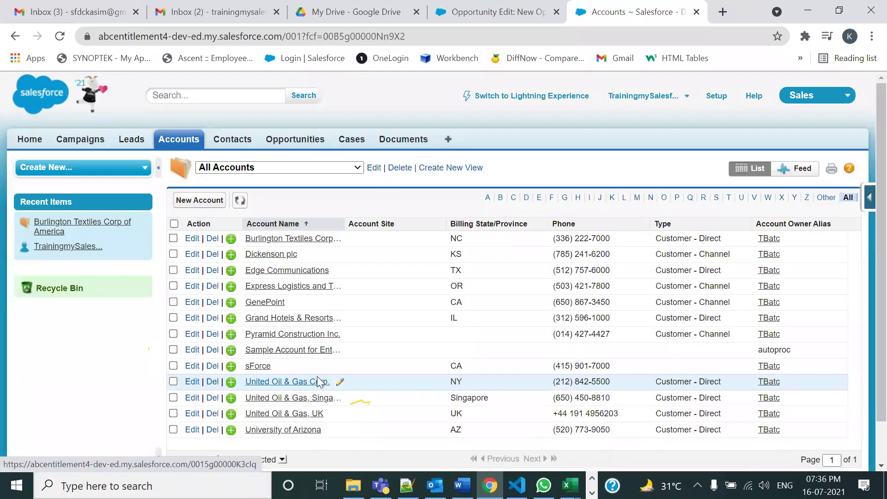
click(299, 274)
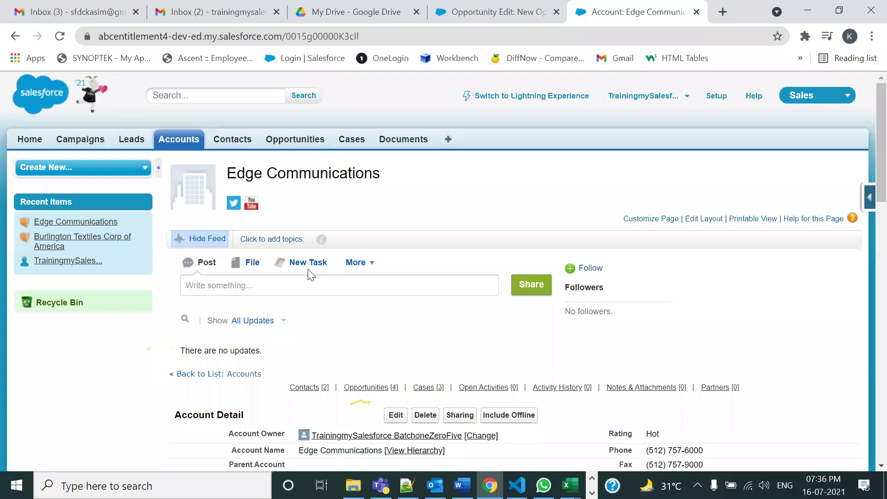
Review the detail fields of the Edge Communications account down to its Contacts related list
scroll(309, 269, down, 4)
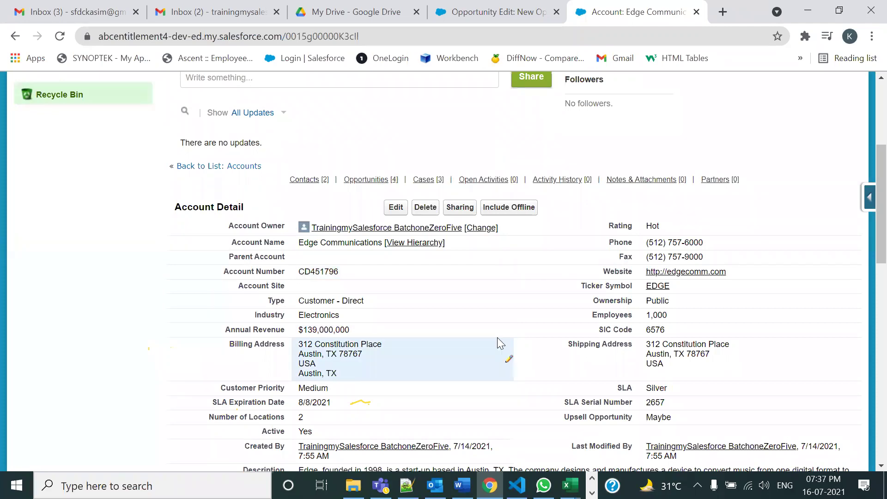
scroll(653, 326, down, 3)
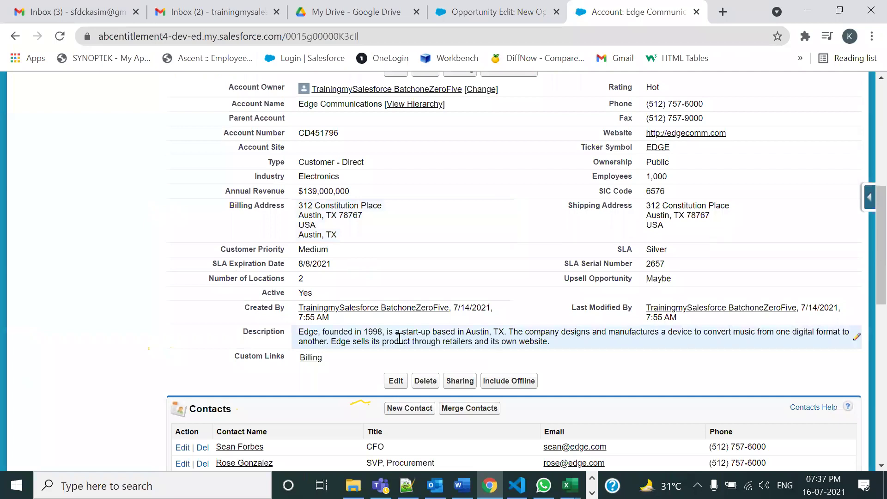
scroll(446, 278, up, 5)
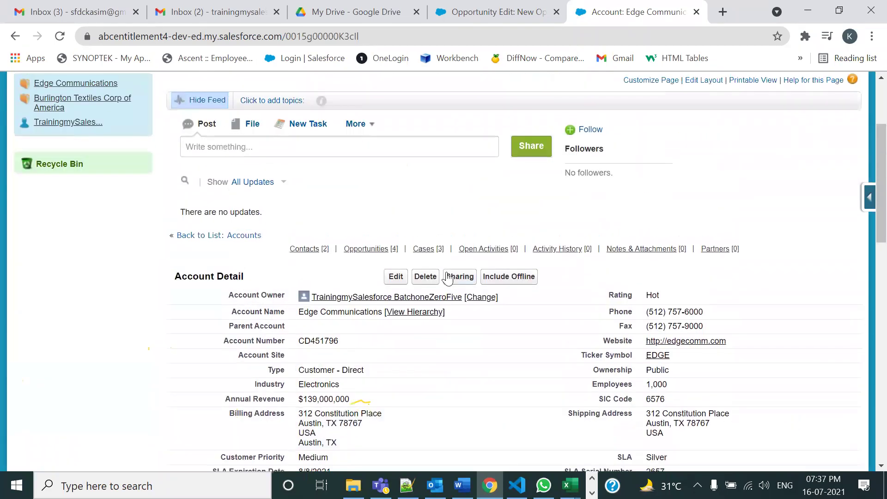
scroll(447, 278, up, 1)
scroll(180, 171, up, 2)
Return to the Accounts home page, display the All Accounts list view and open the United Oil & Gas Corp. record
click(182, 141)
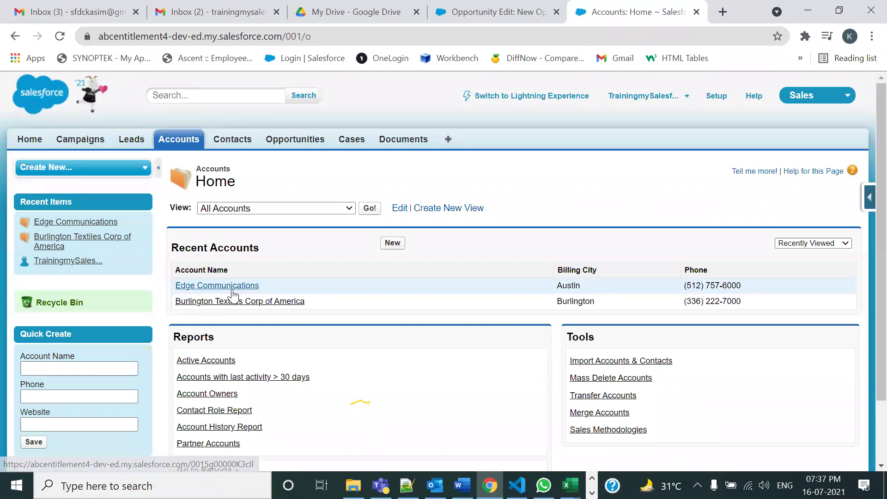
click(369, 208)
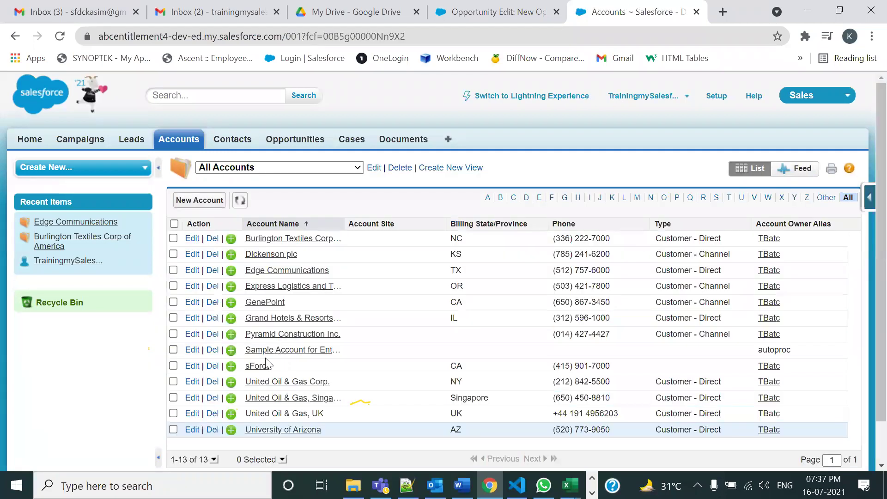
click(254, 383)
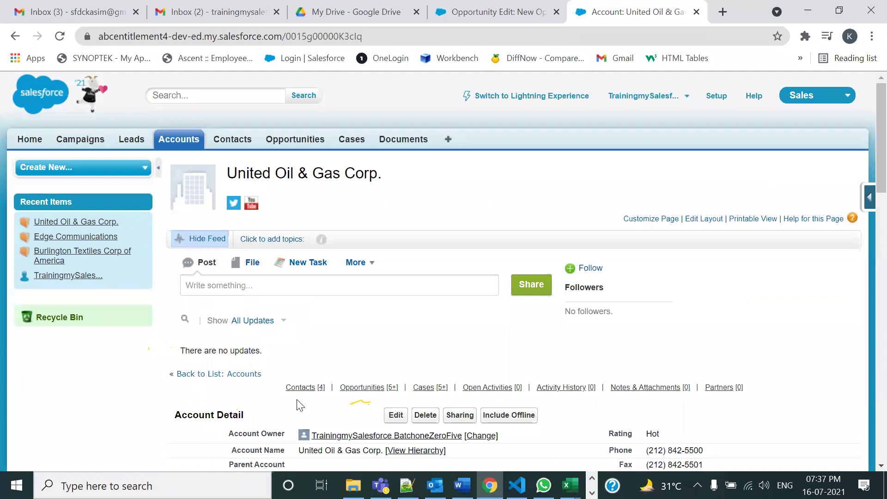
Set the Rating of the United Oil & Gas Corp. account to Warm and save the record
scroll(298, 404, down, 3)
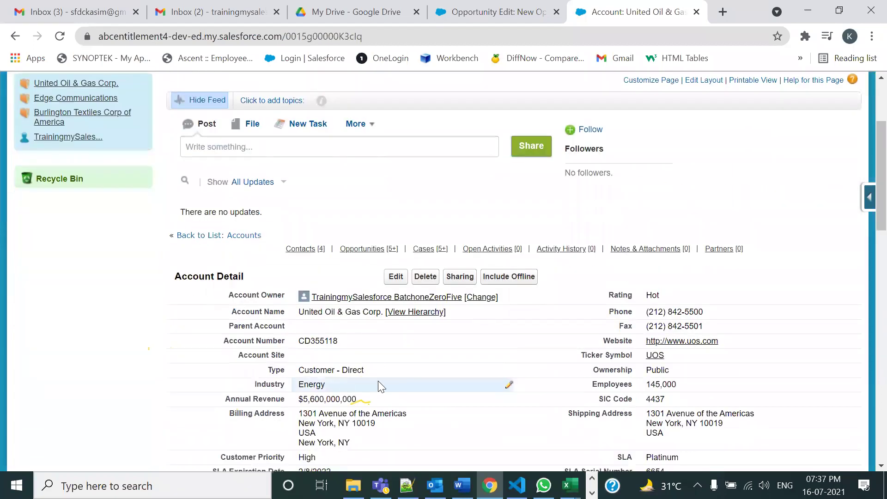
double_click(691, 301)
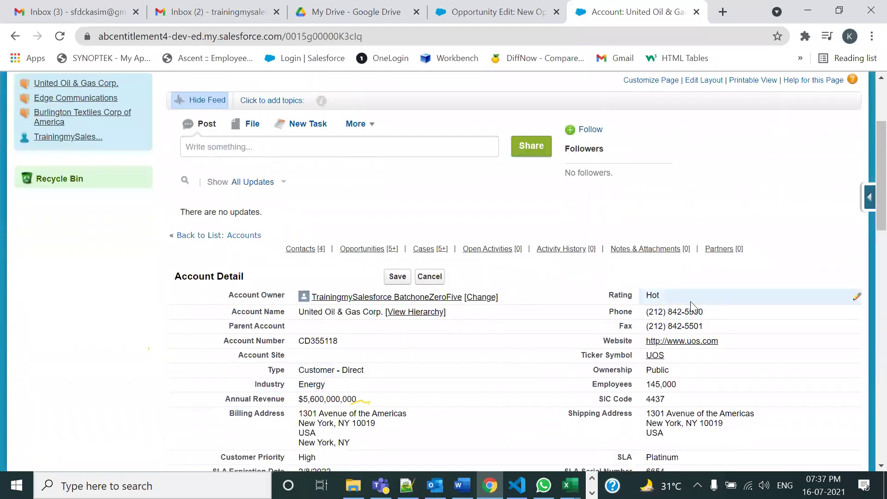
click(684, 301)
click(666, 331)
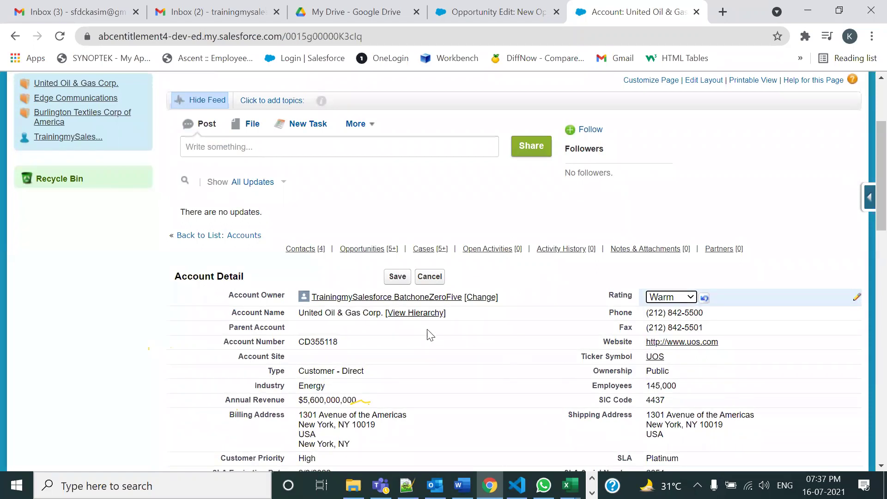
click(398, 277)
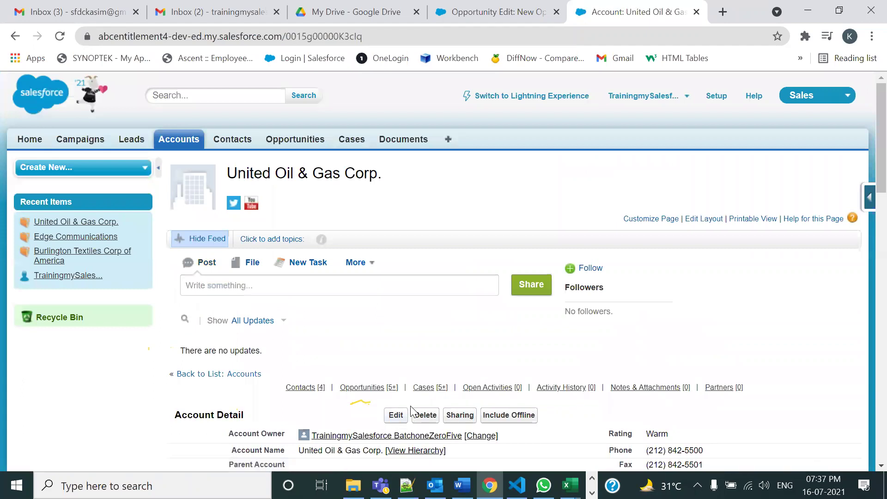
Preview the account owner's details on the saved record and go back to the Accounts home page to check Recent Accounts
mouse_move(493, 392)
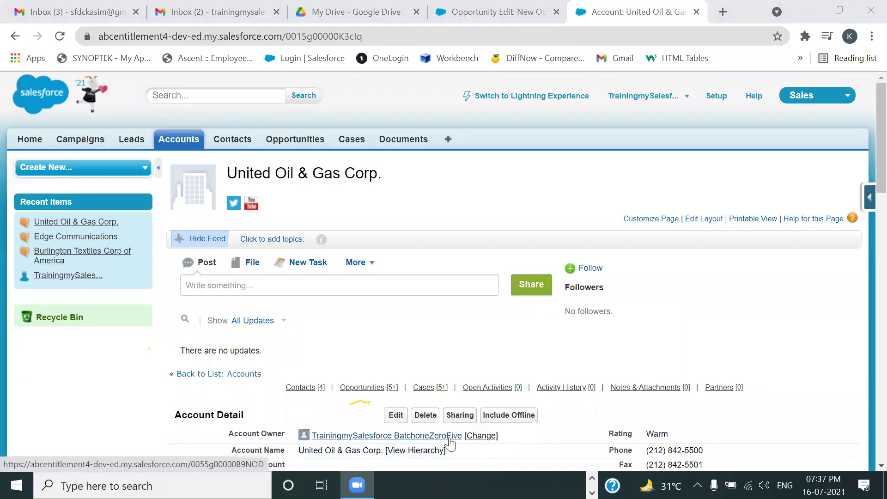
mouse_move(452, 438)
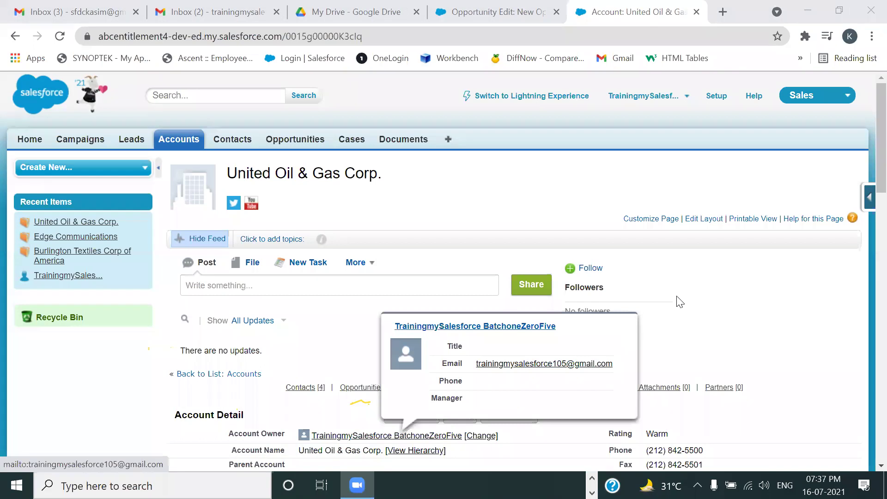
scroll(660, 319, down, 3)
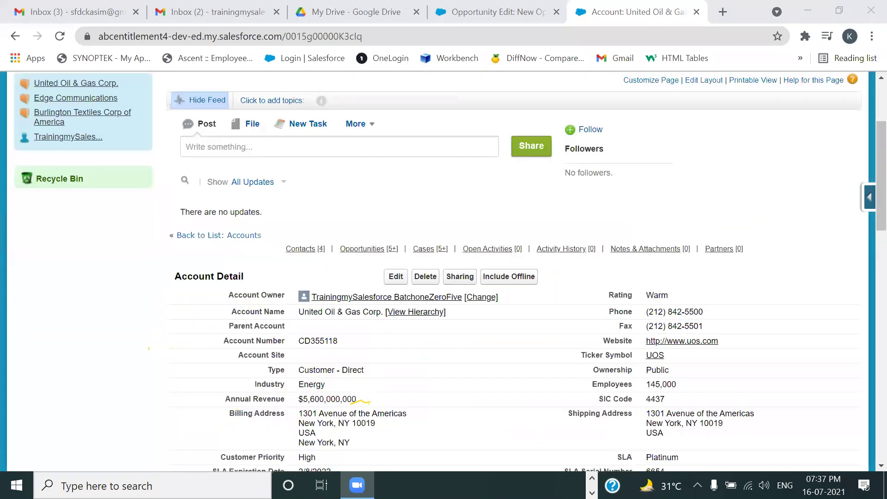
scroll(444, 360, up, 3)
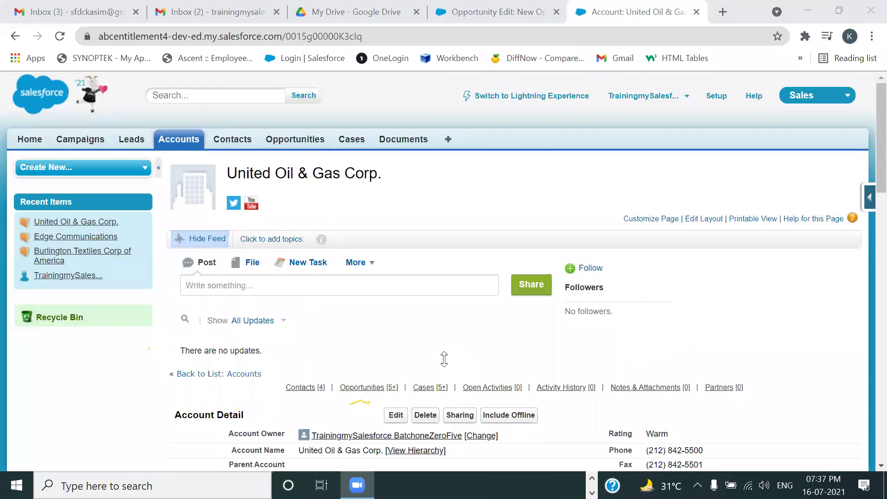
click(183, 141)
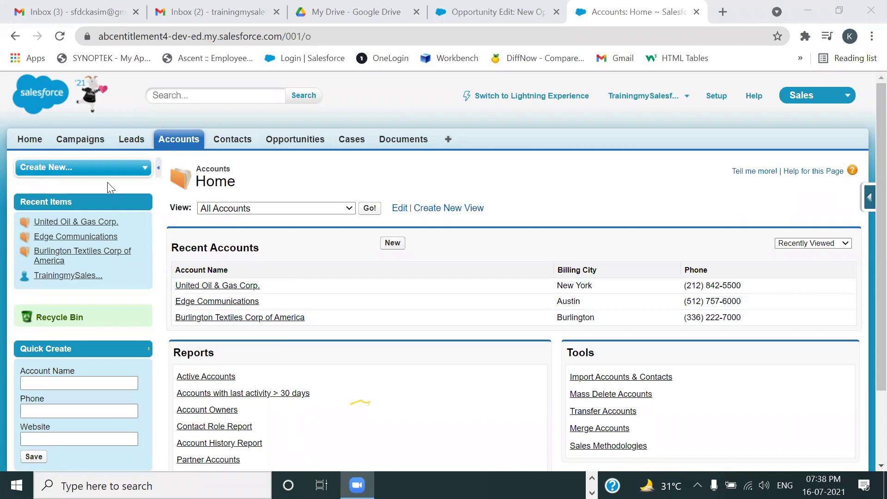
Open the DM Campaign to Top Customers record from the All Active Campaigns view and return to the Campaigns home page
click(90, 145)
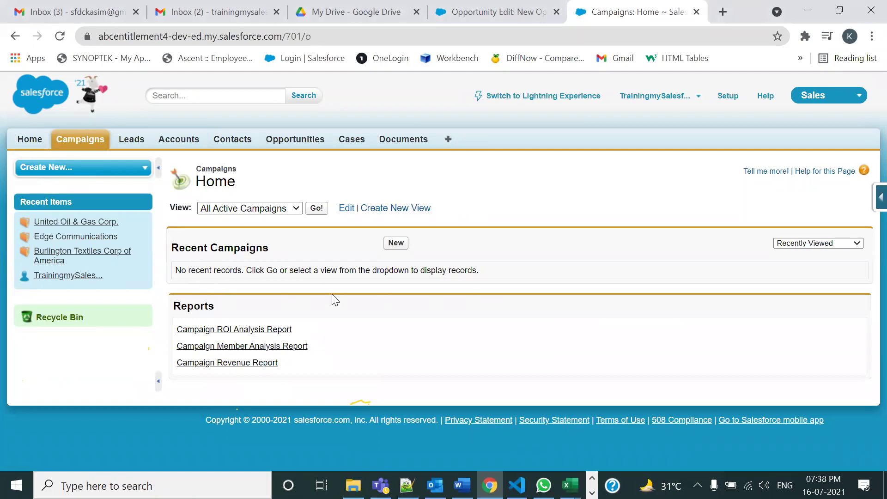
key(F5)
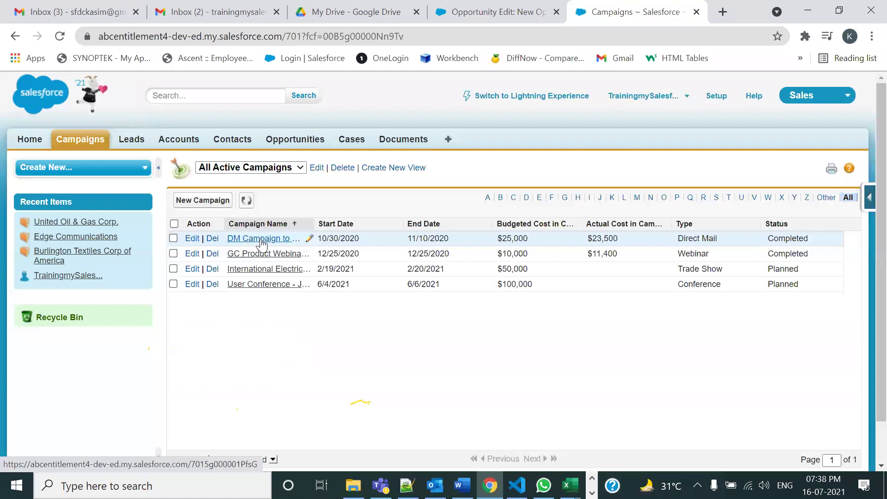
click(261, 240)
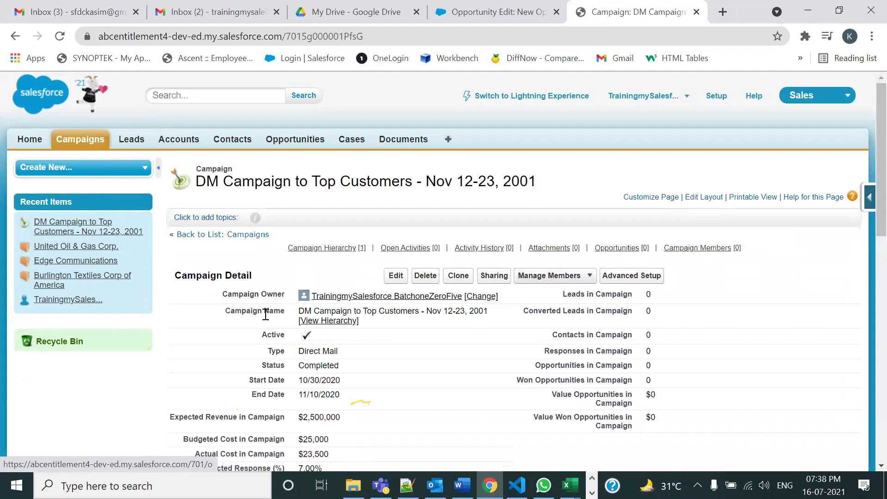
click(95, 139)
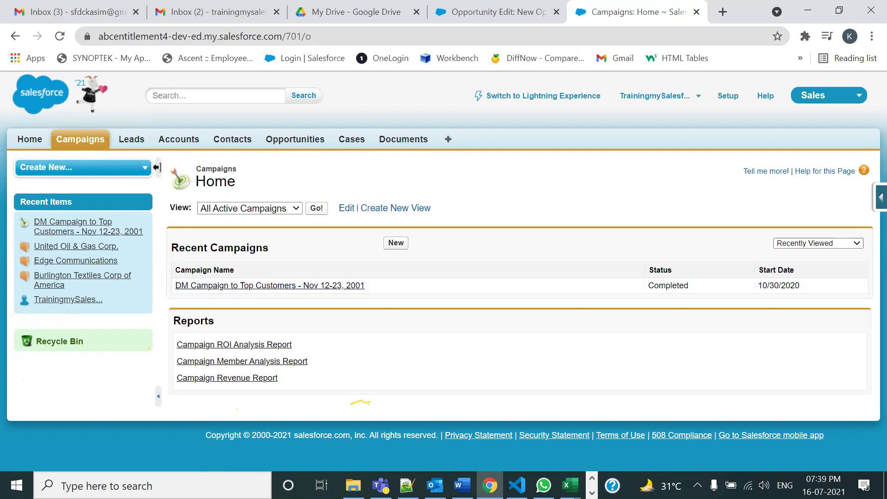
Open the Metropolitan Health Services lead from the All Open Leads view and return to the Leads home page
click(132, 143)
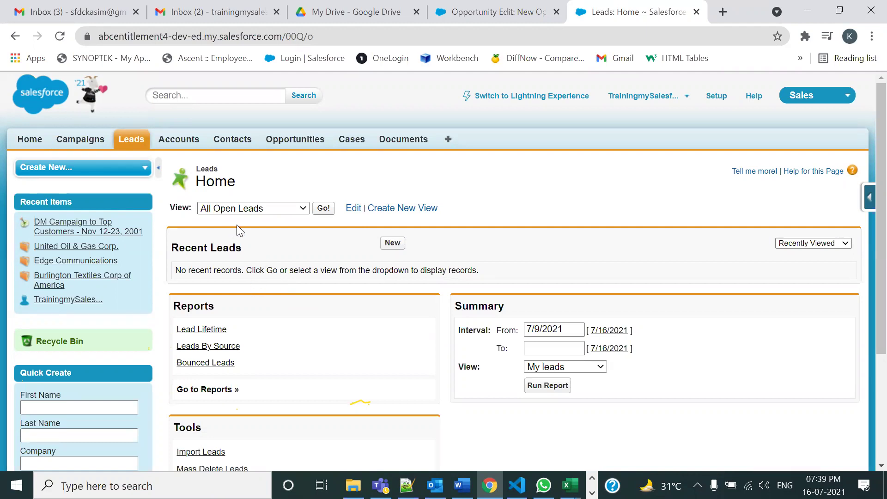
click(326, 212)
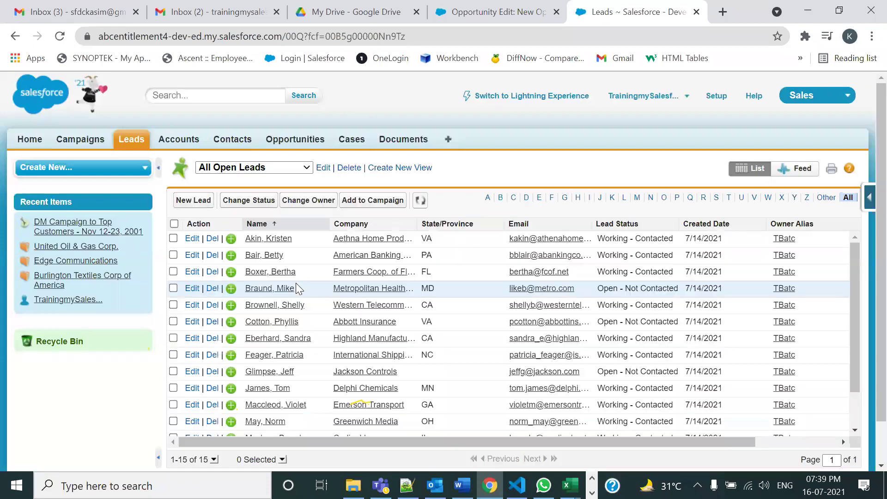
click(261, 291)
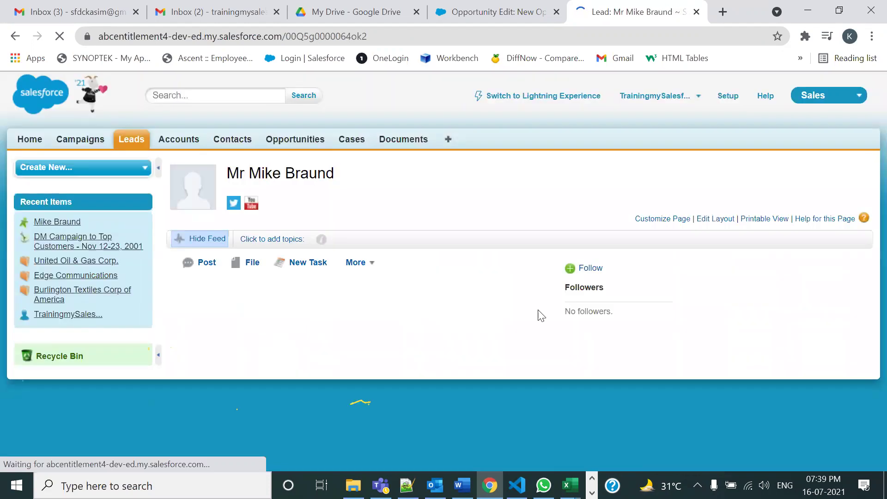
scroll(324, 321, down, 4)
scroll(323, 321, up, 4)
click(132, 141)
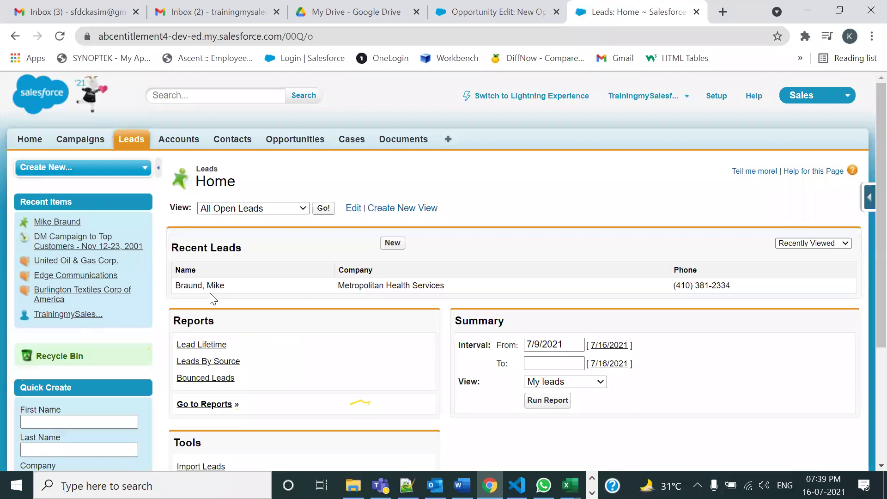
Highlight the Recent Contacts heading on the Contacts home page and the page title on the Accounts home page
click(182, 141)
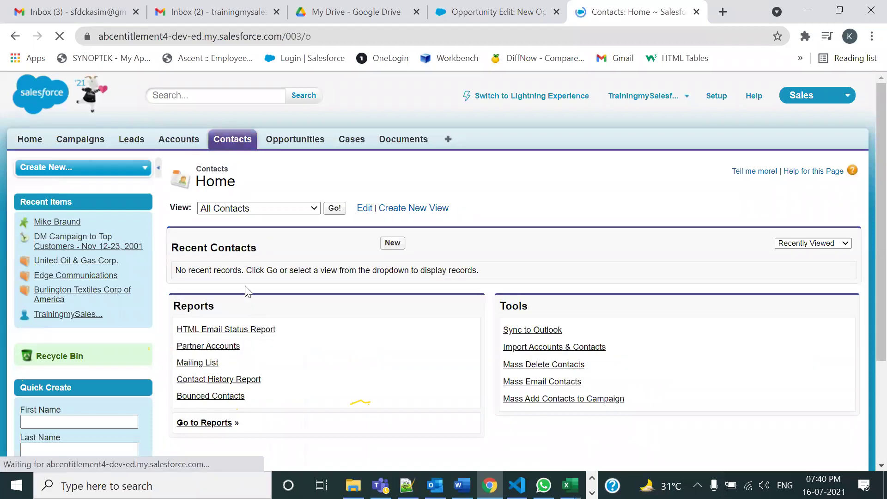
triple_click(174, 241)
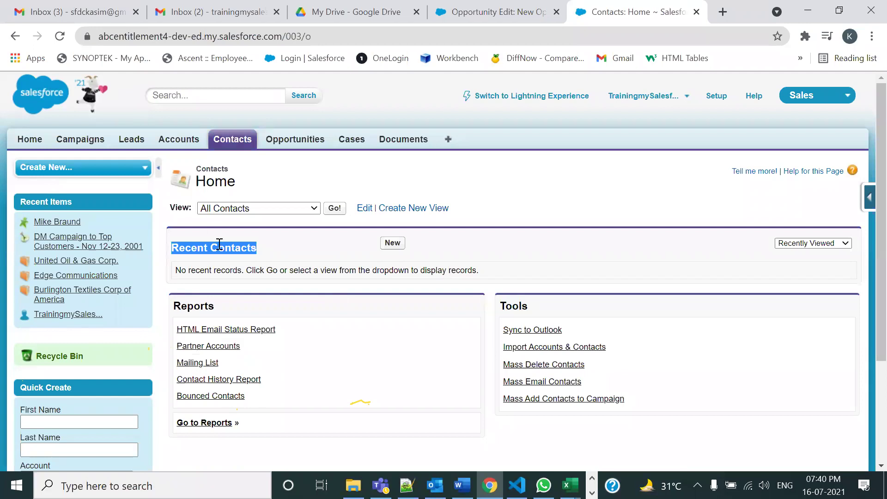
click(176, 152)
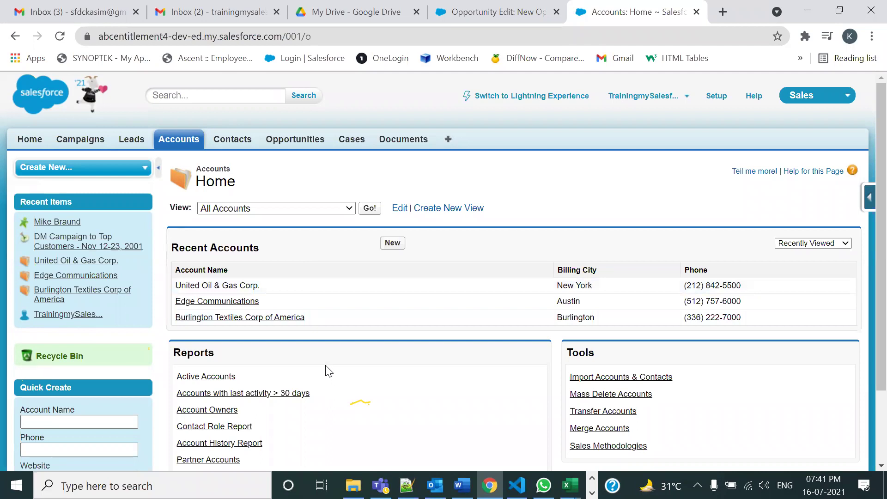
triple_click(249, 190)
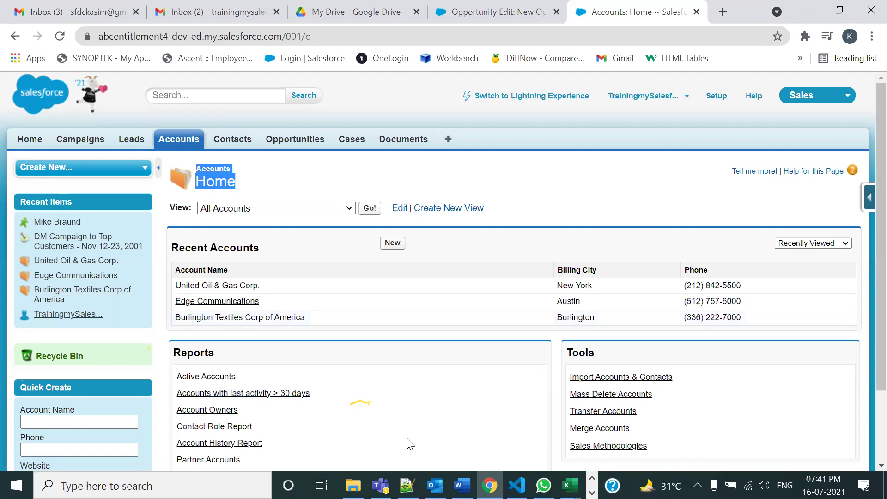
Open United Oil & Gas Corp. from Recent Accounts and highlight its Rating label and Customer Priority field
click(240, 286)
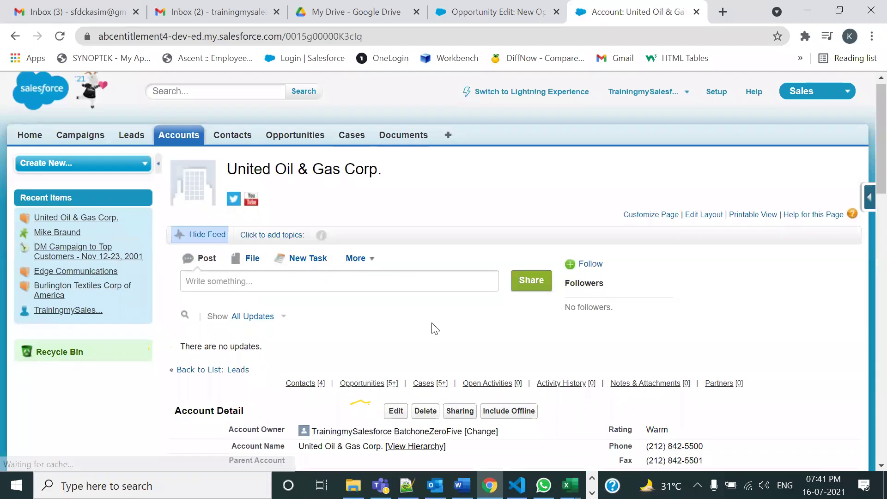
scroll(435, 329, down, 5)
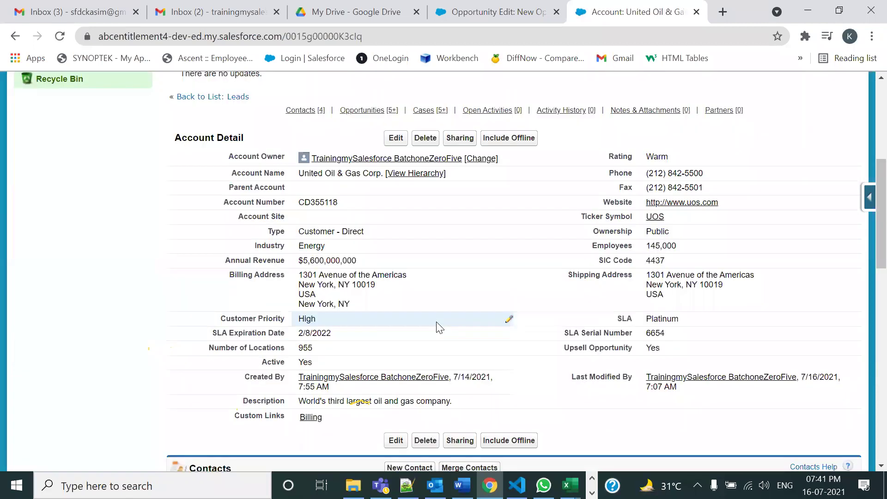
double_click(619, 156)
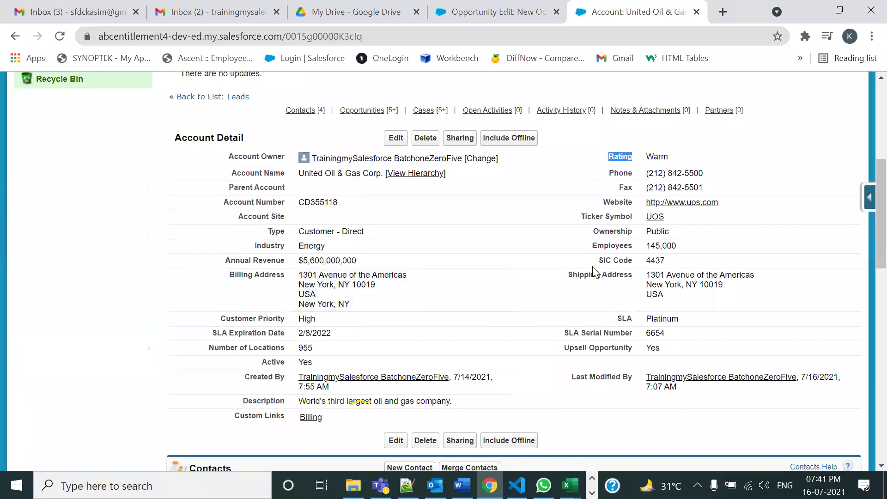
drag(219, 320, 315, 320)
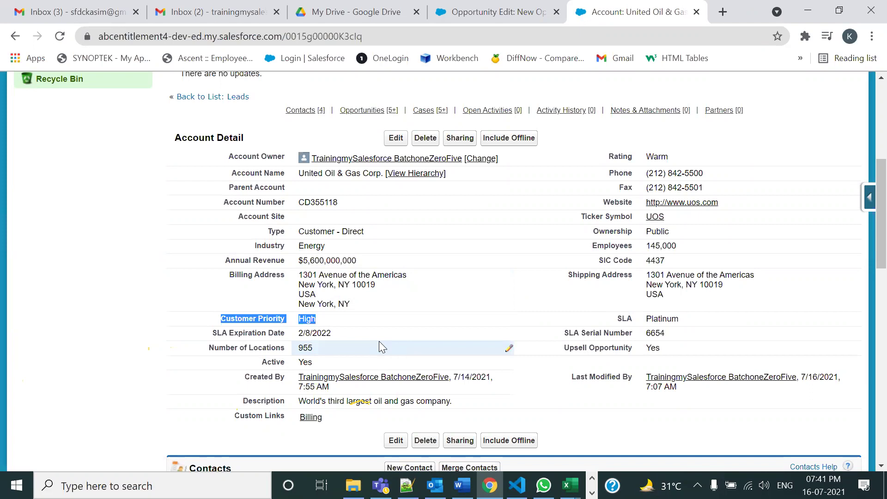
mouse_move(617, 110)
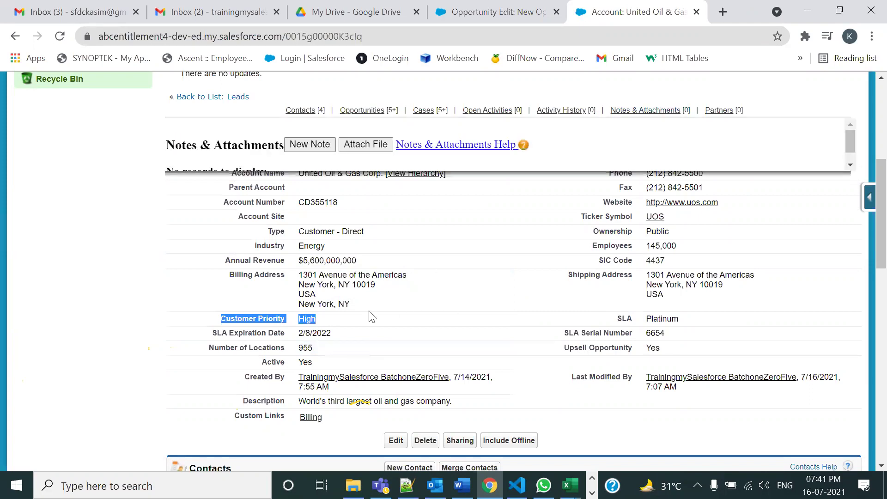
click(345, 326)
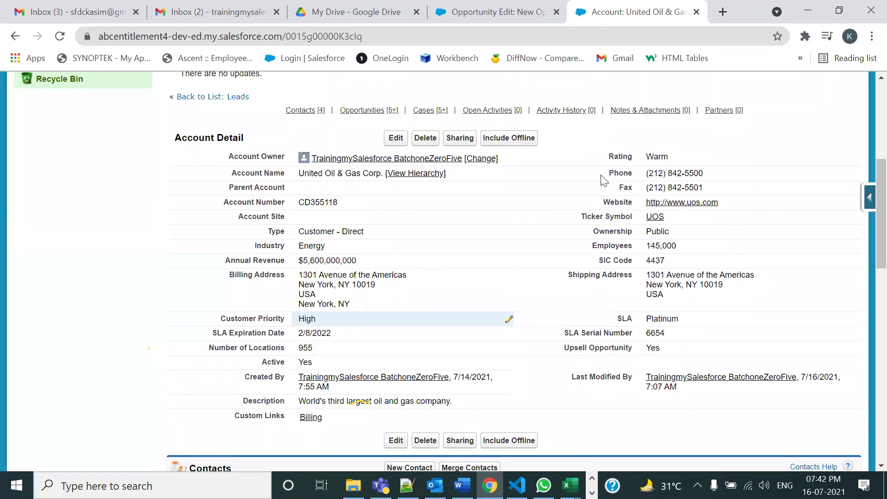
Change the United Oil & Gas Corp. account's Rating to Hot and highlight its Annual Revenue field and value
click(672, 181)
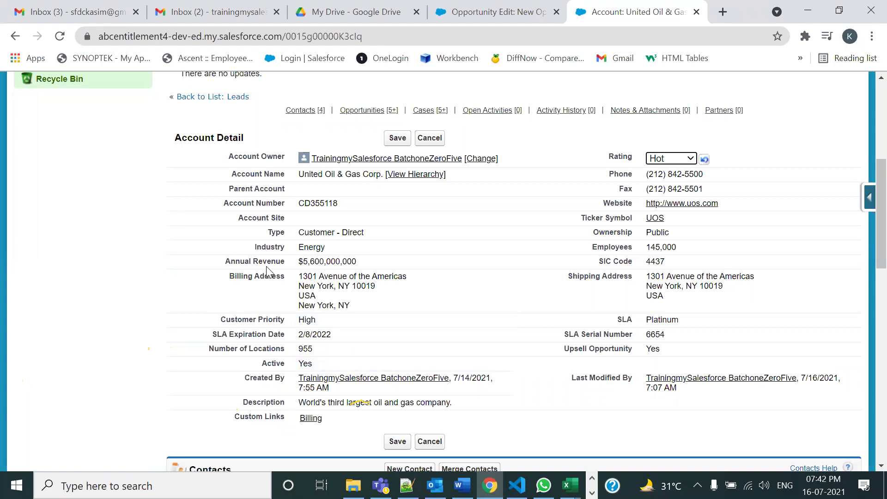
drag(253, 272, 272, 276)
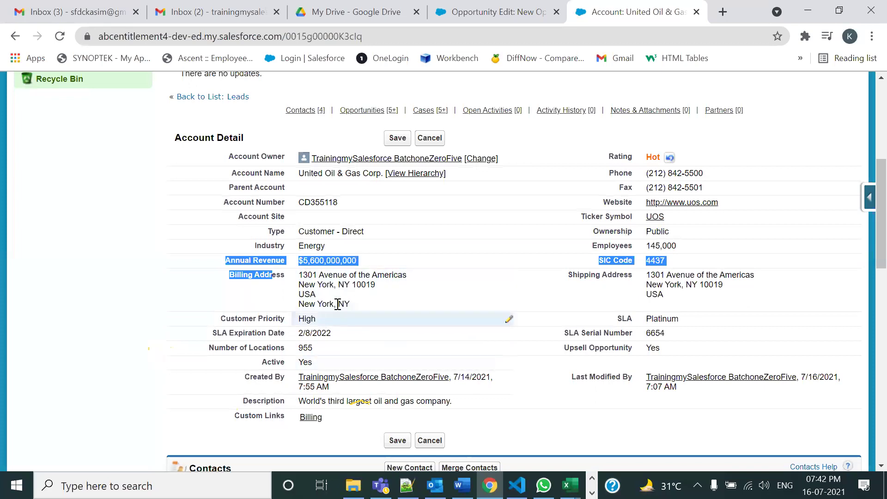
click(406, 326)
drag(227, 262, 360, 260)
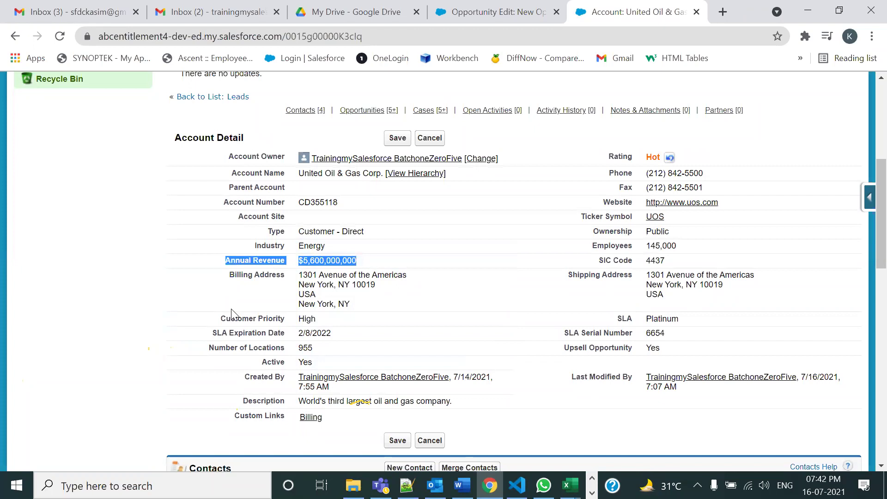
Highlight the Account Detail heading and the Rating label on the account record
scroll(232, 315, up, 3)
drag(214, 277, 246, 278)
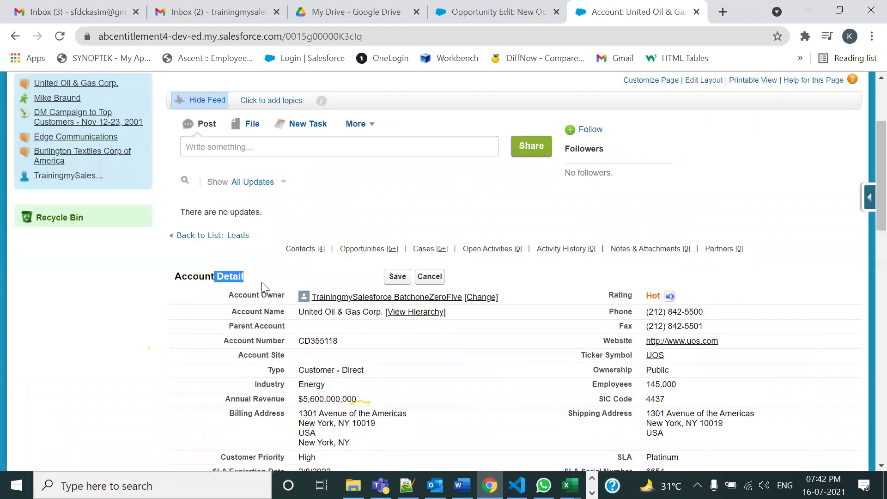
drag(182, 277, 175, 278)
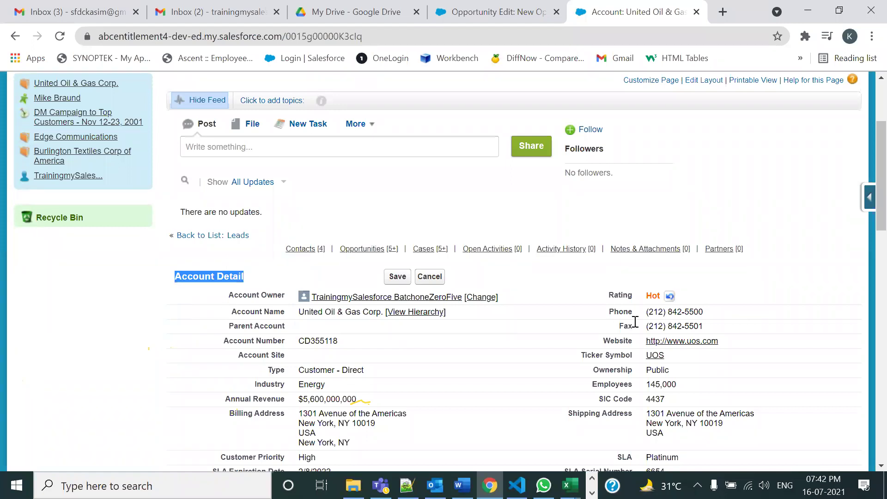
drag(609, 297, 632, 298)
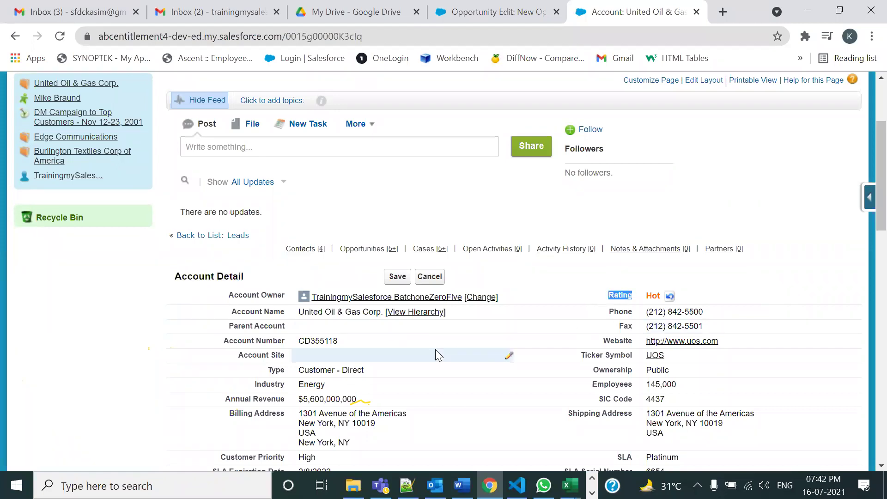
Highlight the Annual Revenue label and the Active field in the account details
scroll(435, 351, down, 1)
scroll(231, 335, down, 1)
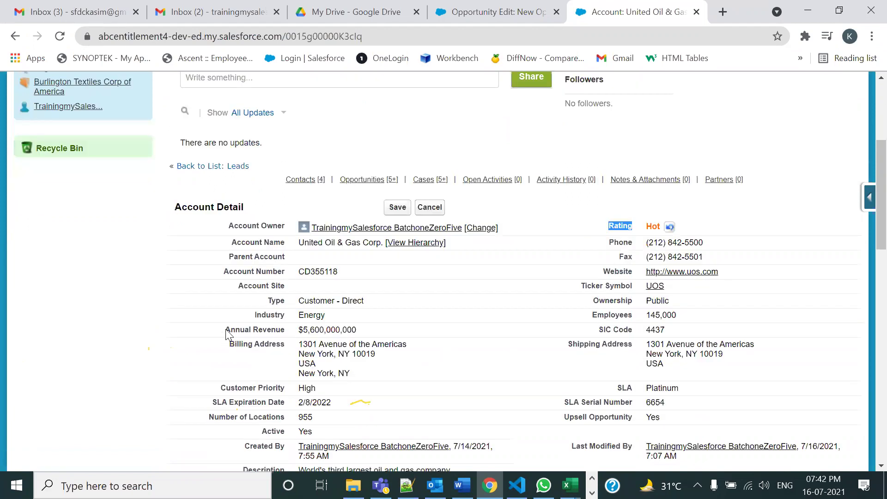
drag(285, 331, 226, 323)
scroll(223, 321, down, 1)
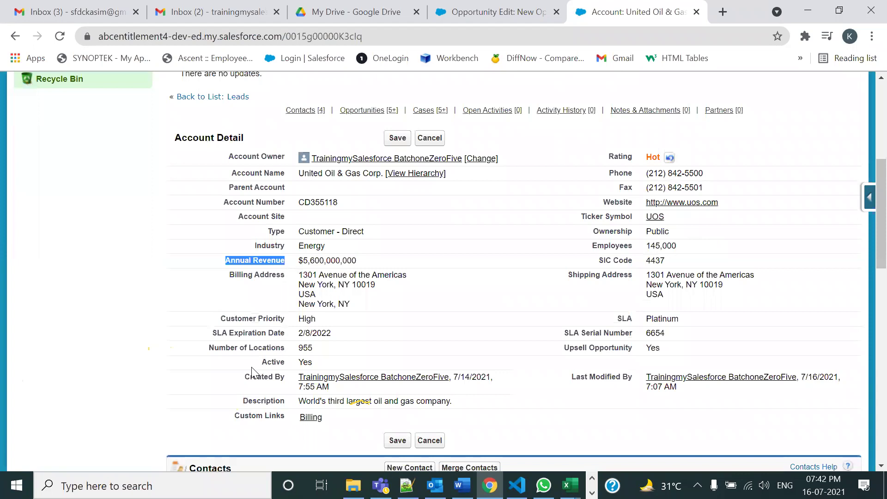
triple_click(321, 366)
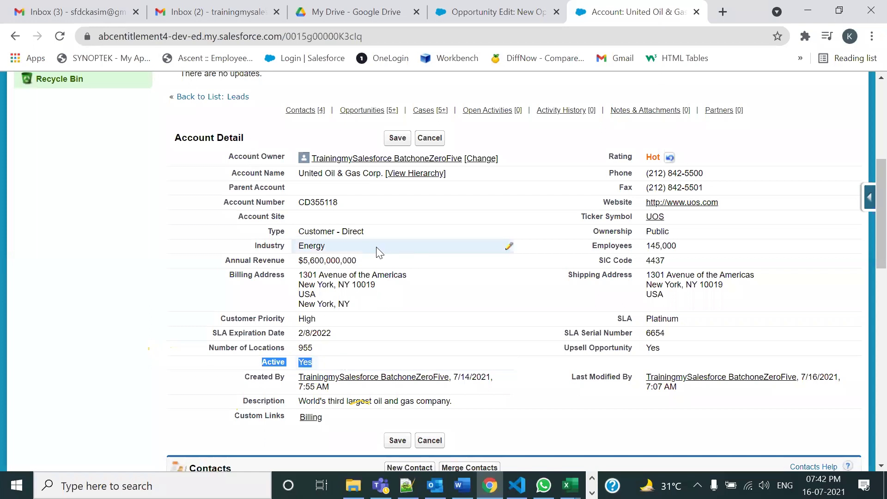
Return to the Accounts home page and highlight the Recent Accounts heading and its Account Name, Billing City and Phone column headers
scroll(376, 250, up, 3)
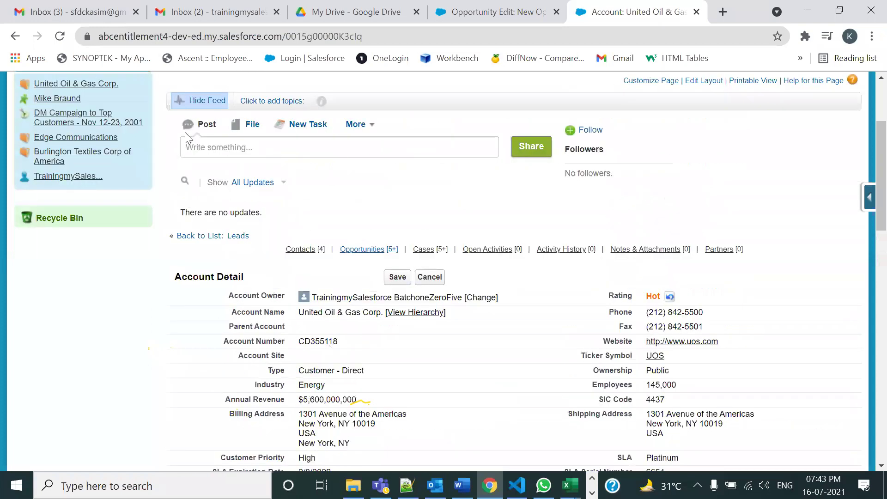
scroll(324, 305, up, 3)
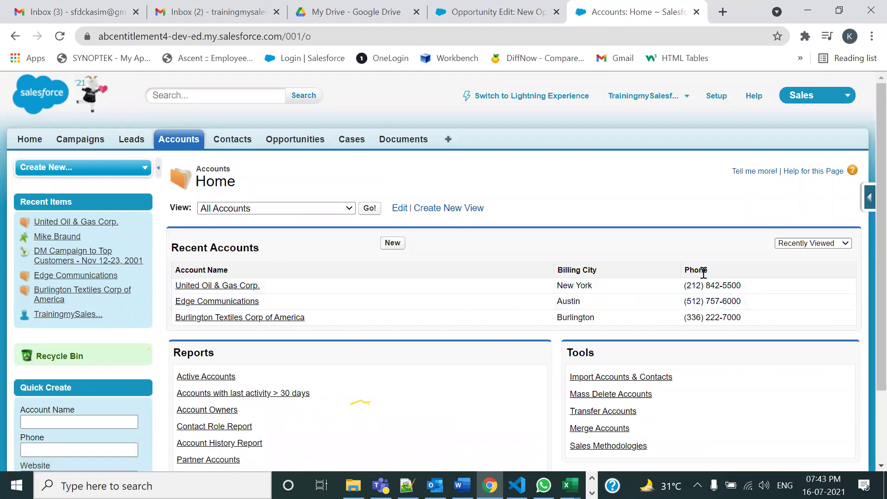
drag(560, 270, 613, 276)
drag(724, 273, 684, 271)
drag(594, 271, 560, 266)
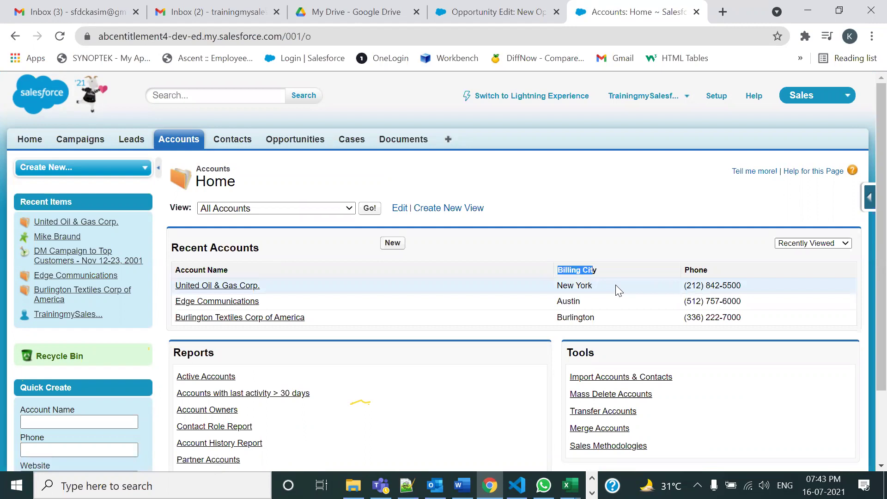
drag(229, 271, 179, 269)
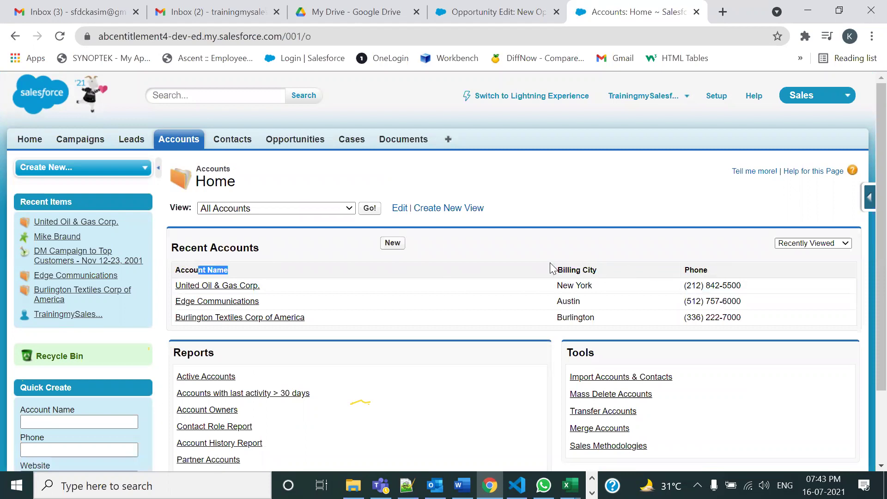
drag(551, 264, 709, 270)
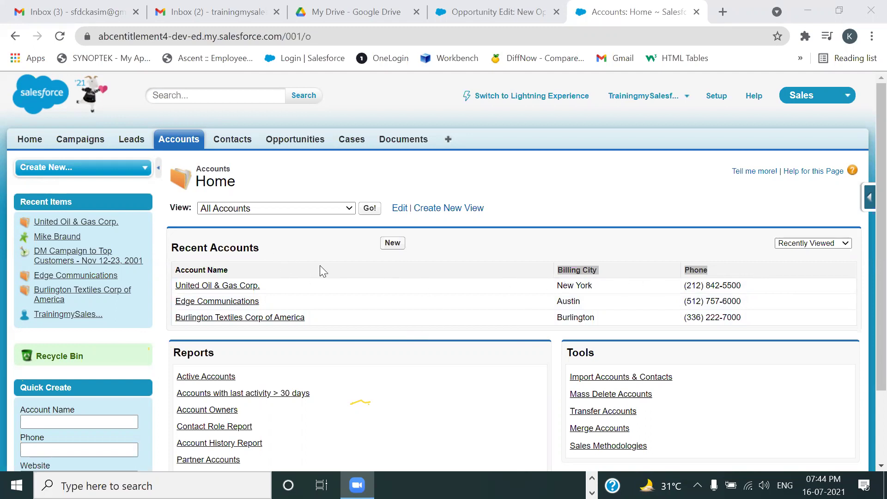
drag(170, 248, 236, 253)
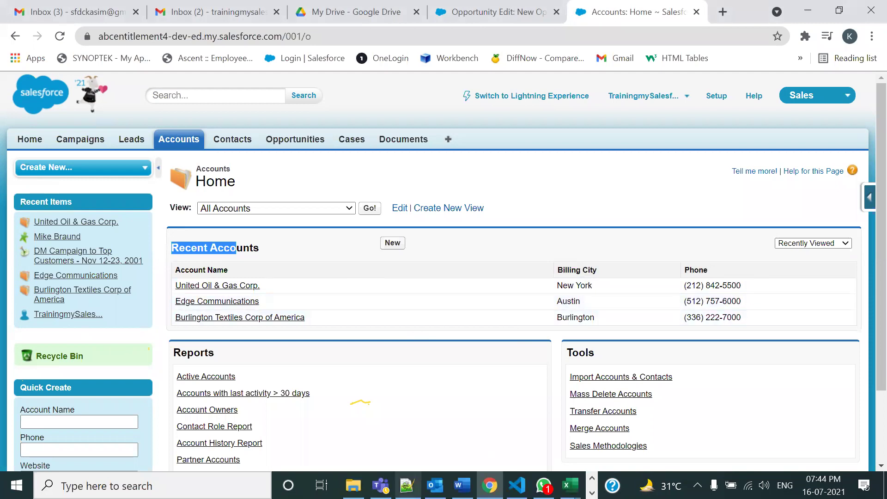
Switch to Notepad++ and highlight the instructions for customizing the recent record section in 105-Admin.txt
click(407, 486)
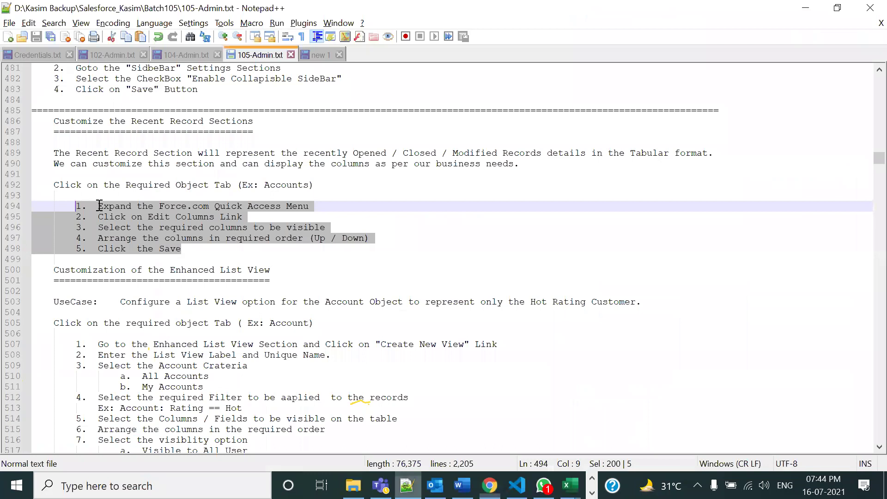
drag(98, 206, 339, 205)
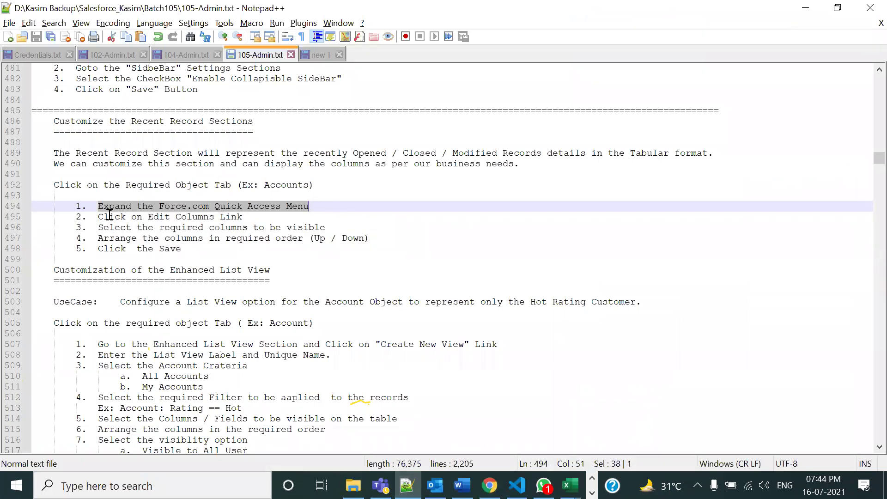
drag(98, 216, 250, 215)
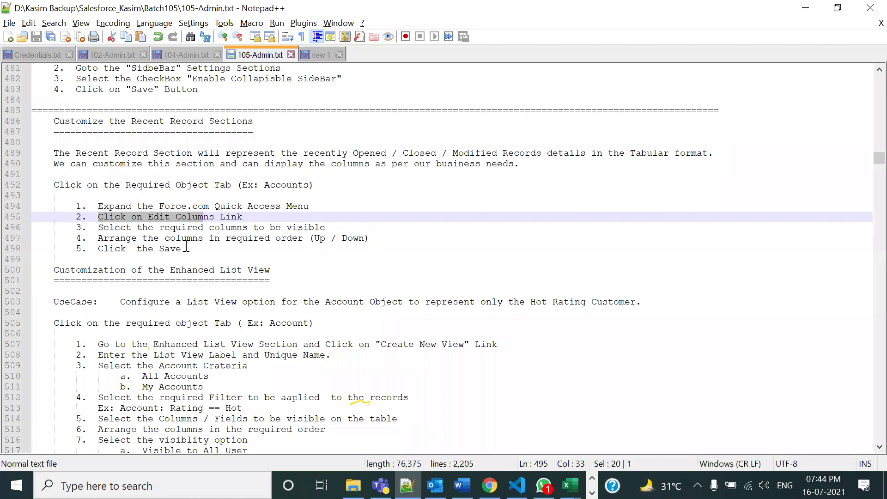
drag(205, 252, 73, 198)
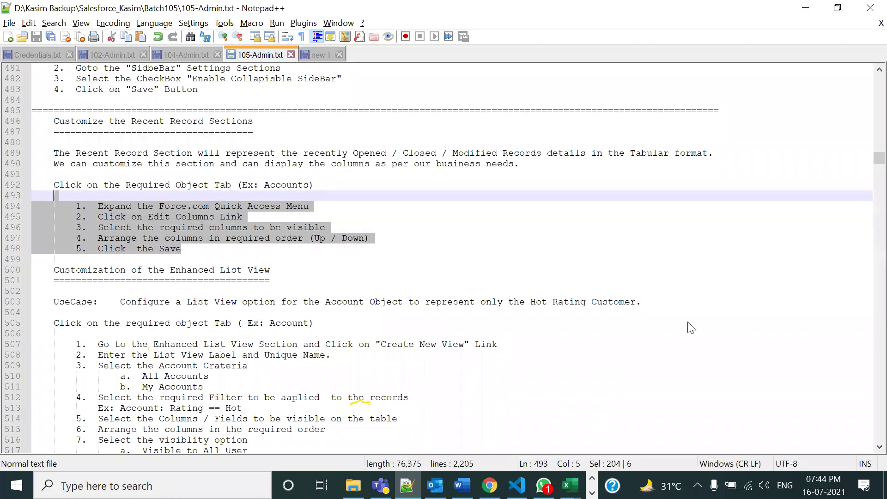
Switch back to Salesforce in Chrome and highlight the Billing City and Phone column headers in Recent Accounts
key(alt+Tab)
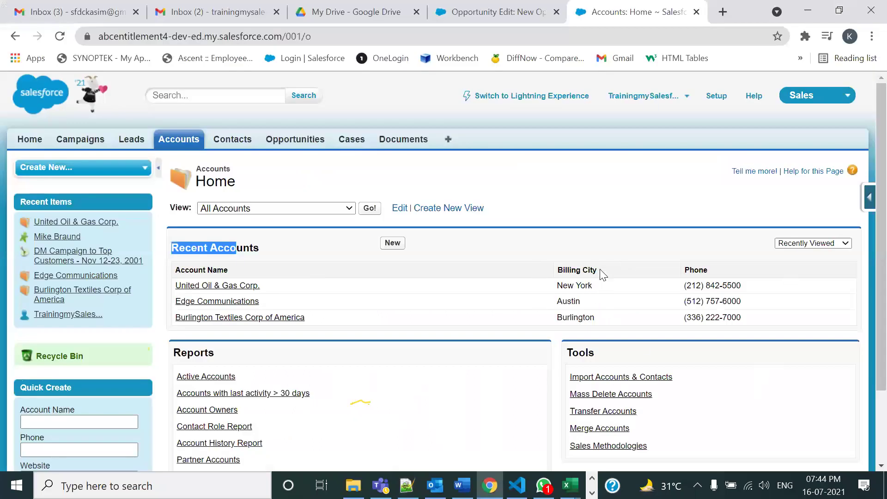
triple_click(559, 274)
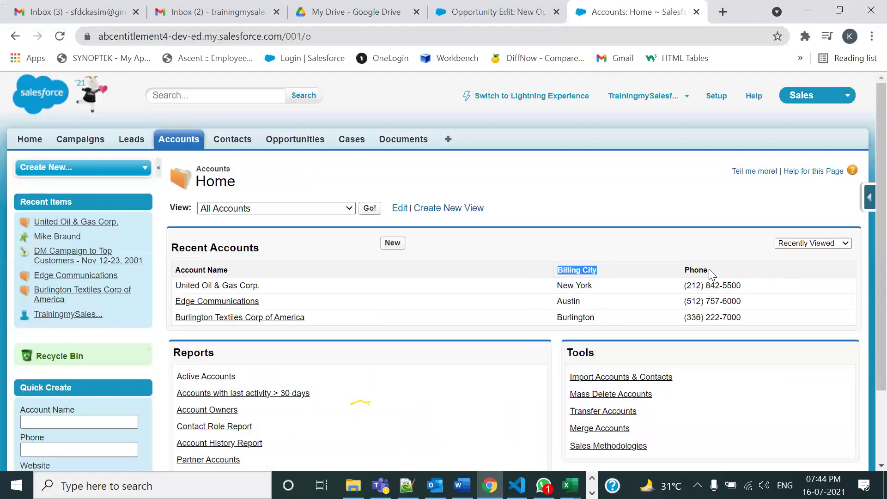
double_click(709, 271)
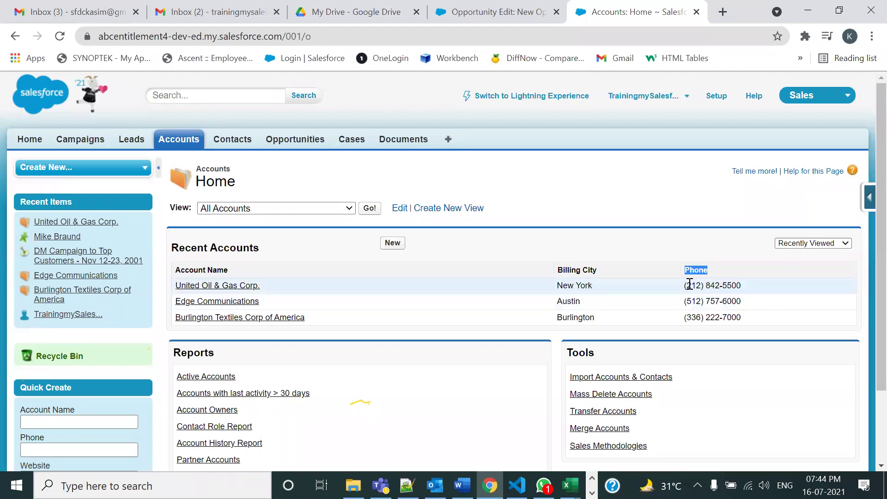
Expand the Force.com Quick Access Menu and check it against the recent record section notes in Notepad++, returning to Salesforce
click(869, 198)
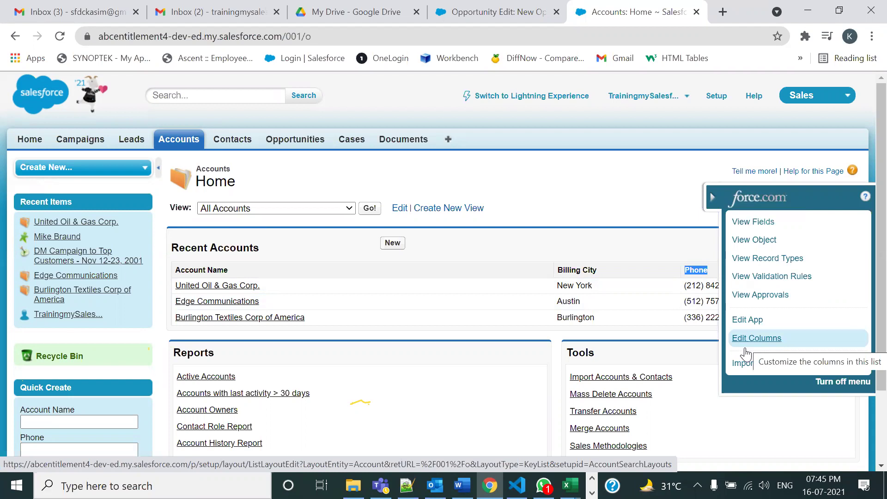
key(alt+Tab)
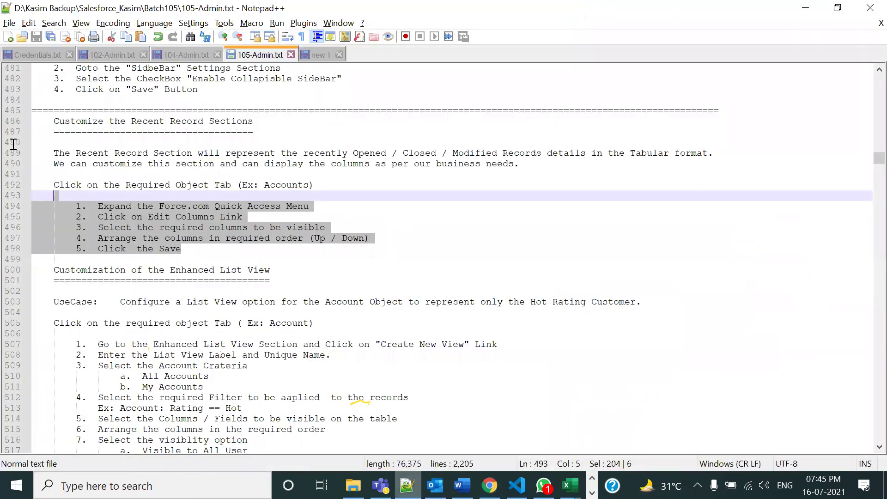
drag(264, 281, 33, 143)
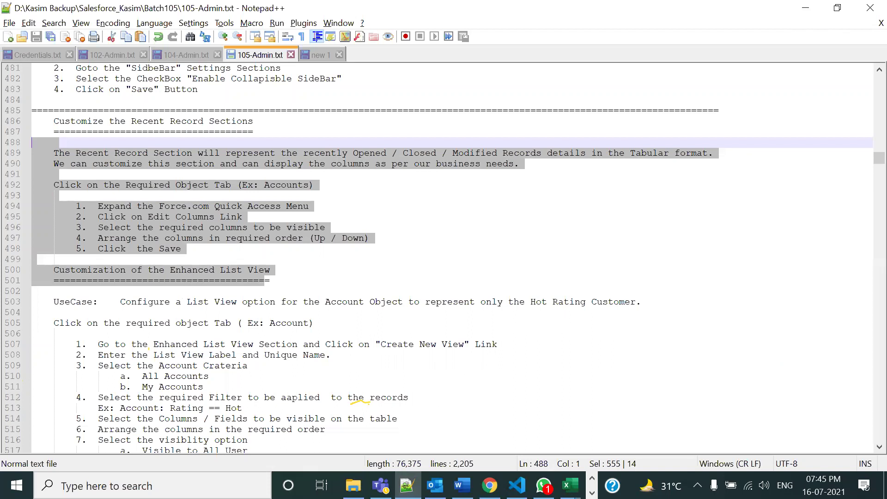
key(alt+Tab)
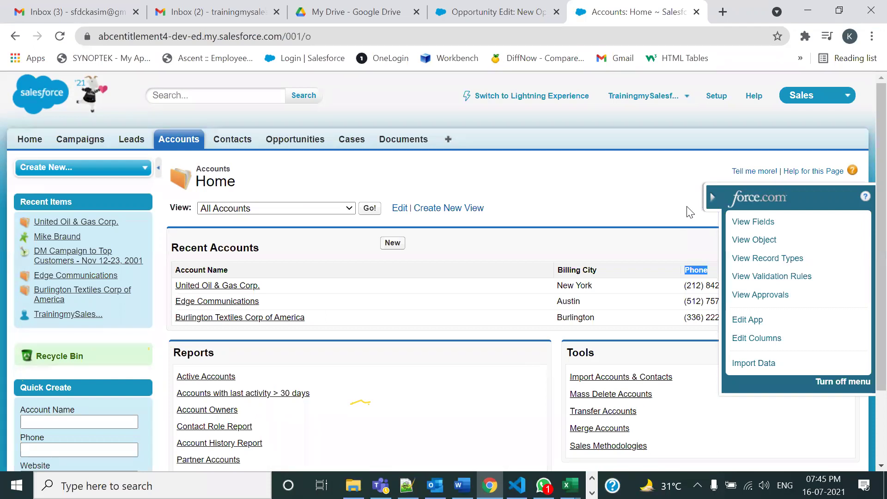
Collapse and reopen the Force.com Quick Access Menu, then open Edit Columns for the Accounts tab
mouse_move(808, 232)
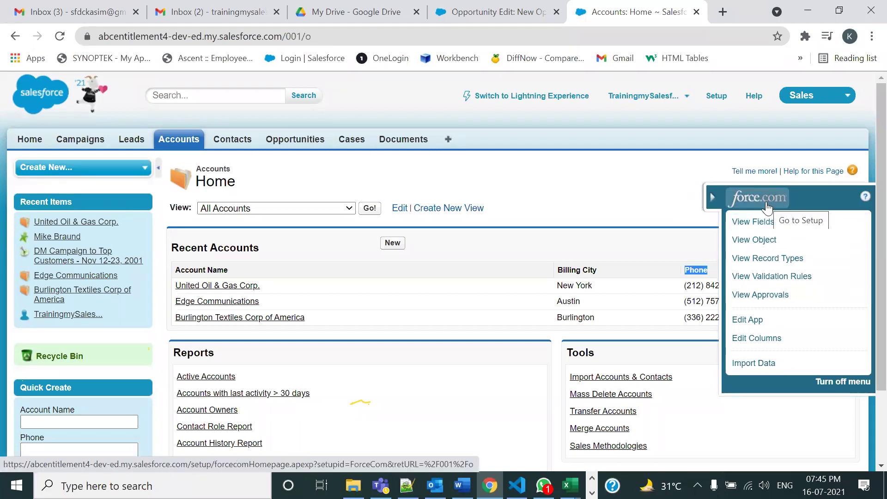
click(713, 197)
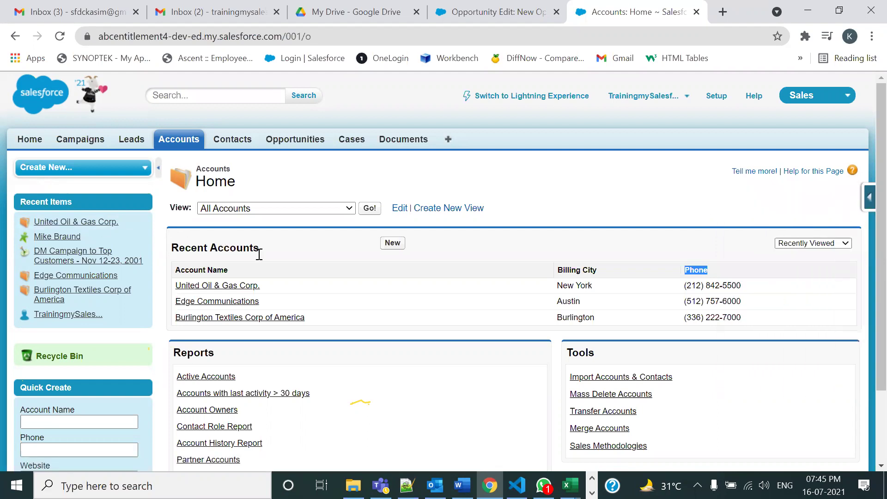
drag(270, 248, 325, 261)
click(249, 255)
click(868, 199)
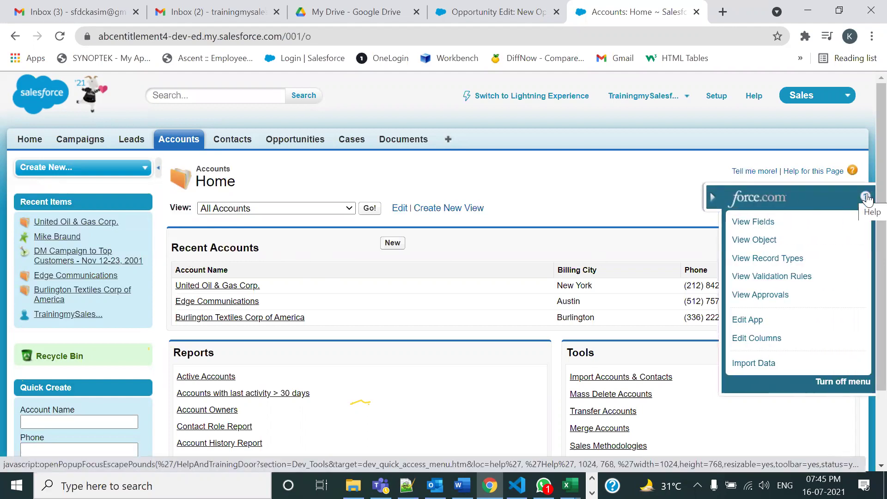
click(750, 345)
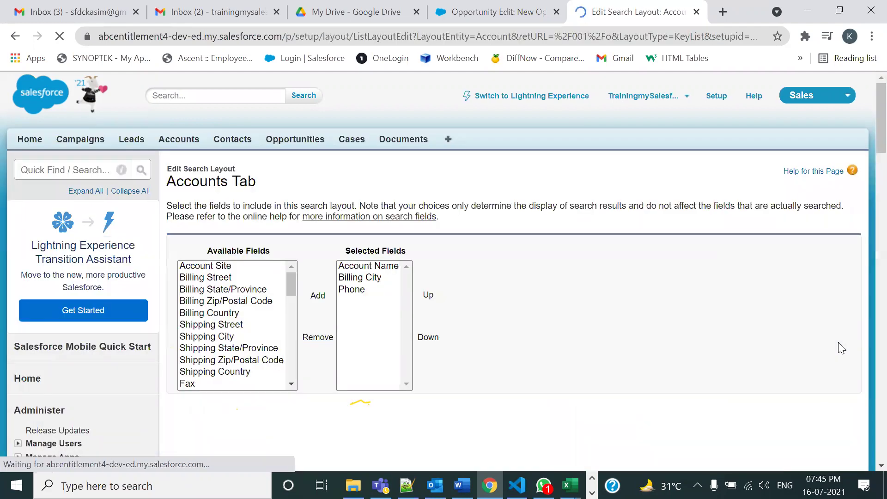
Remove Billing City and Phone from the selected fields of the Accounts Tab search layout
click(372, 280)
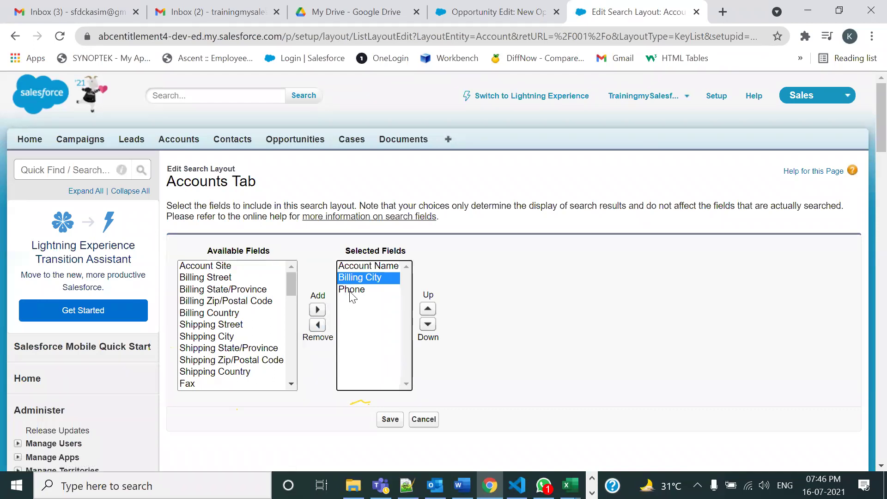
shift+click(352, 290)
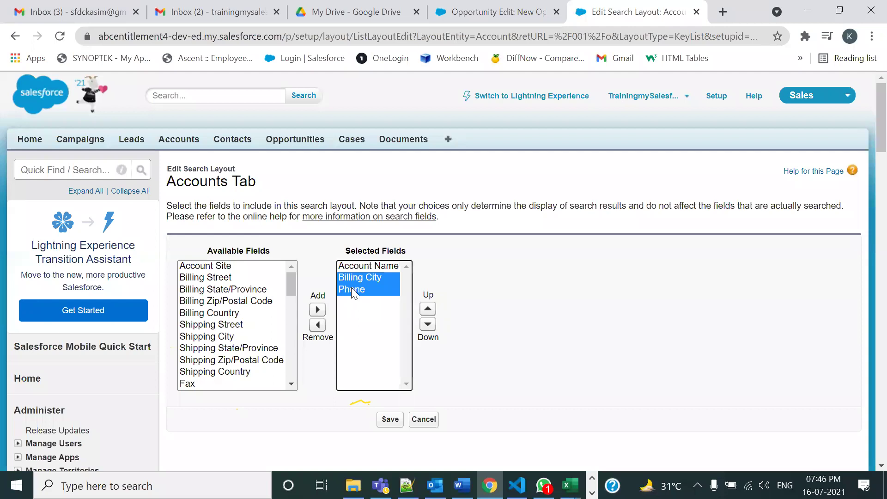
click(317, 326)
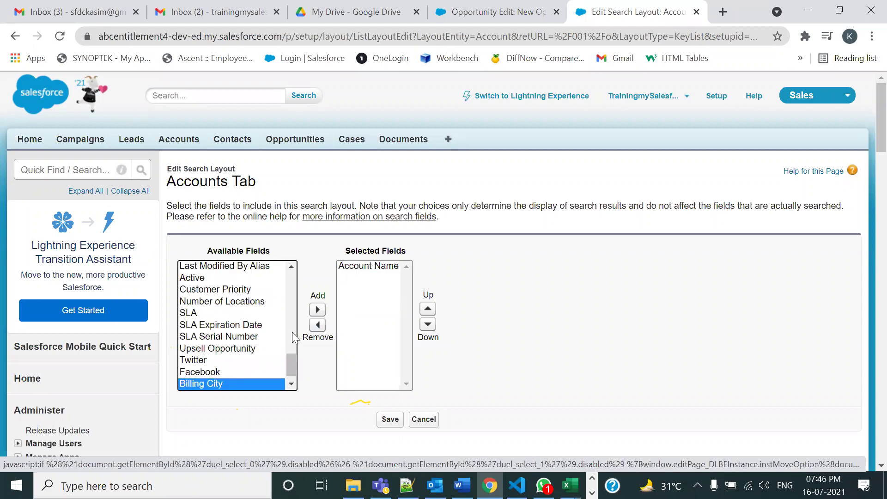
Add Annual Revenue, Rating and Active to the selected fields of the Accounts Tab search layout
click(198, 278)
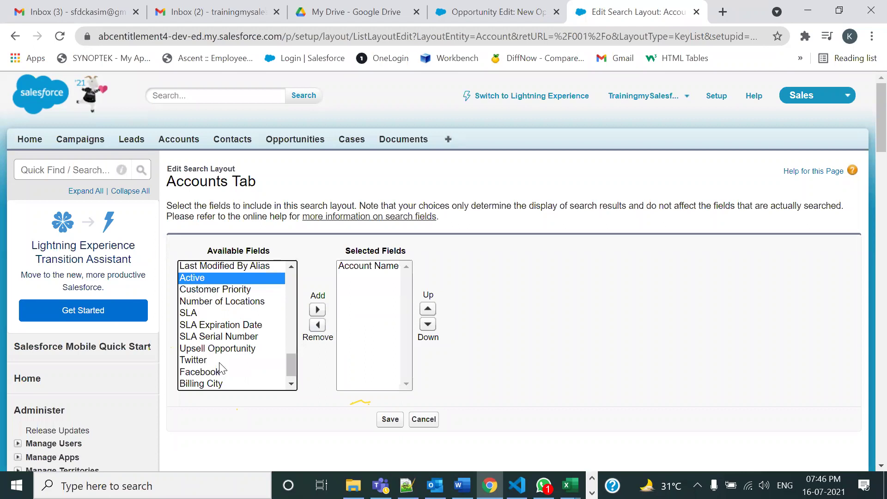
drag(294, 366, 305, 264)
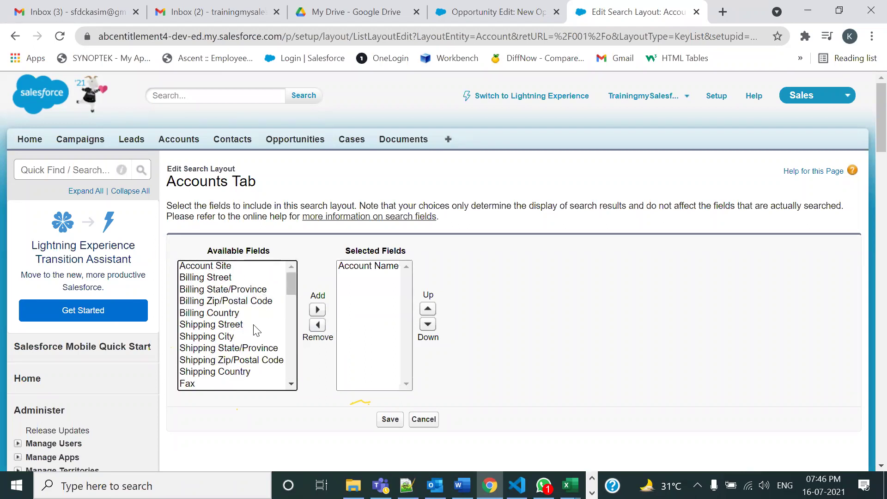
scroll(256, 330, down, 3)
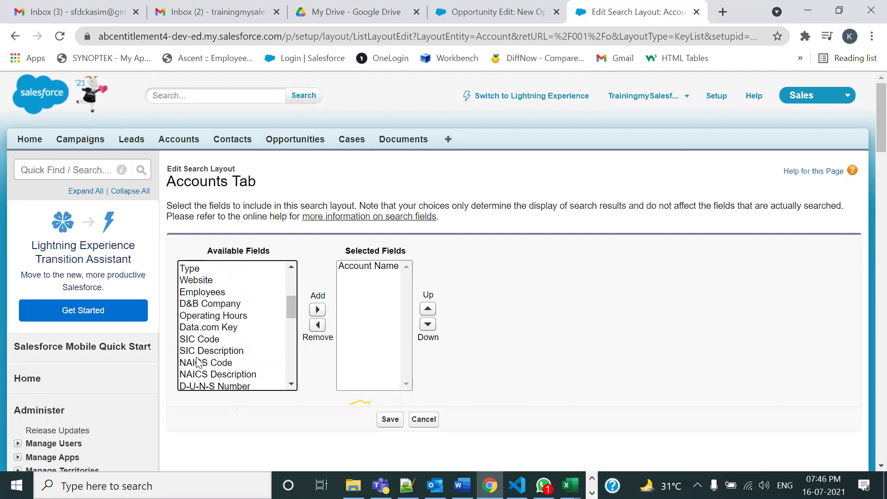
scroll(199, 358, down, 3)
scroll(203, 351, down, 3)
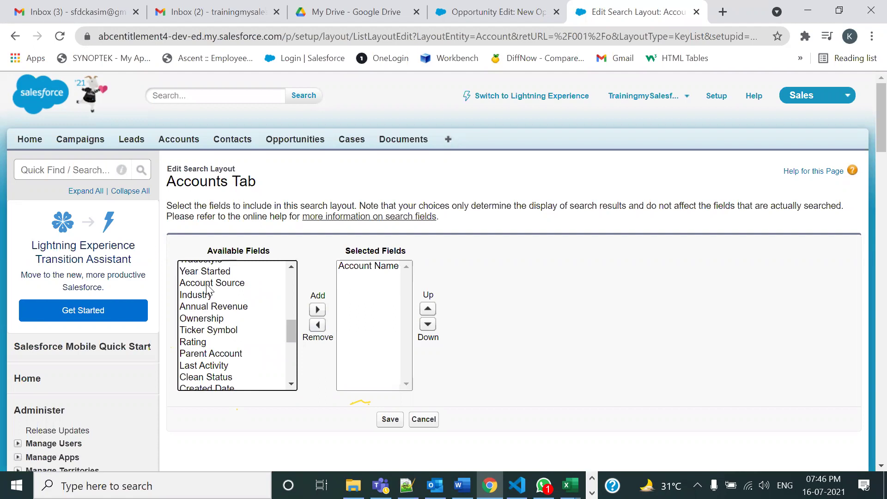
click(208, 306)
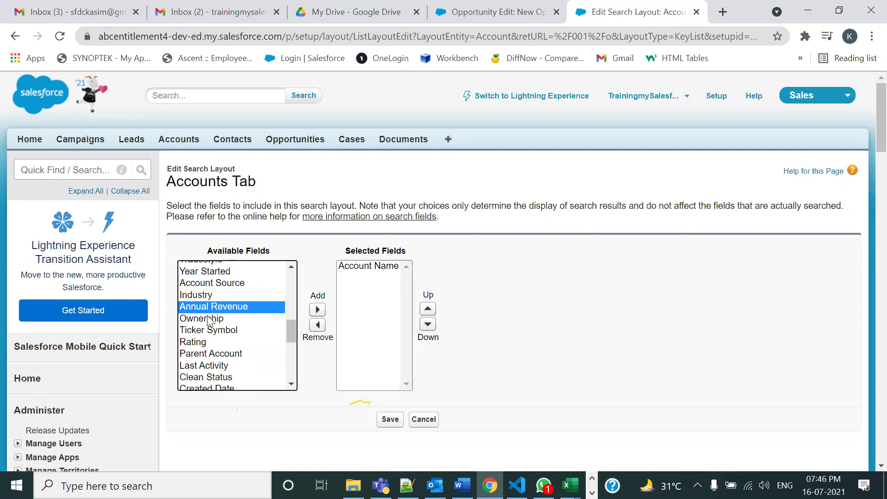
click(198, 343)
scroll(198, 346, down, 2)
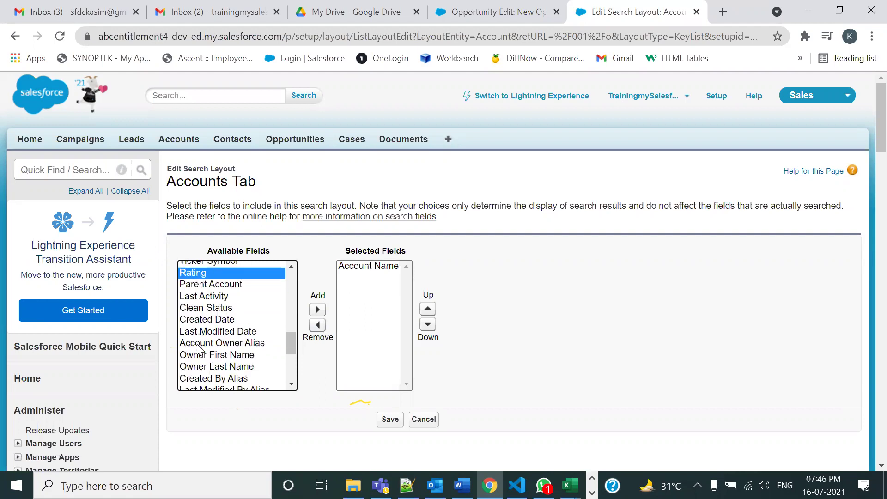
scroll(197, 345, down, 1)
click(198, 344)
scroll(197, 344, down, 2)
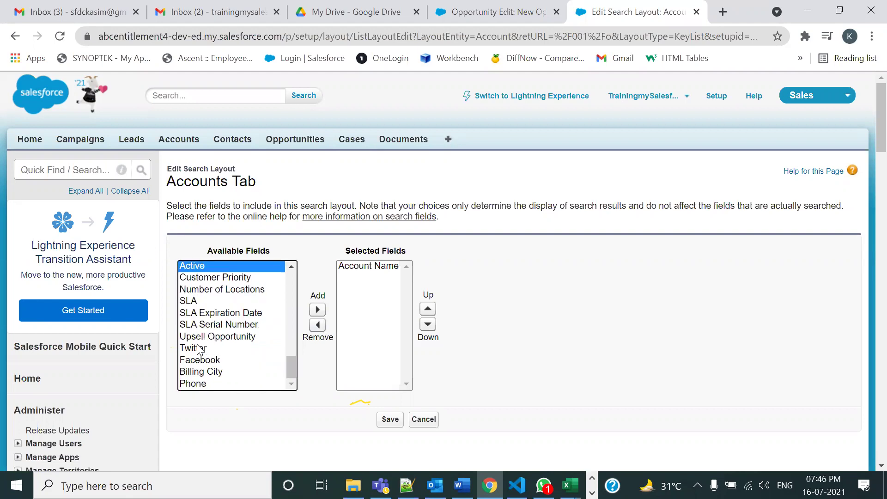
scroll(271, 307, down, 2)
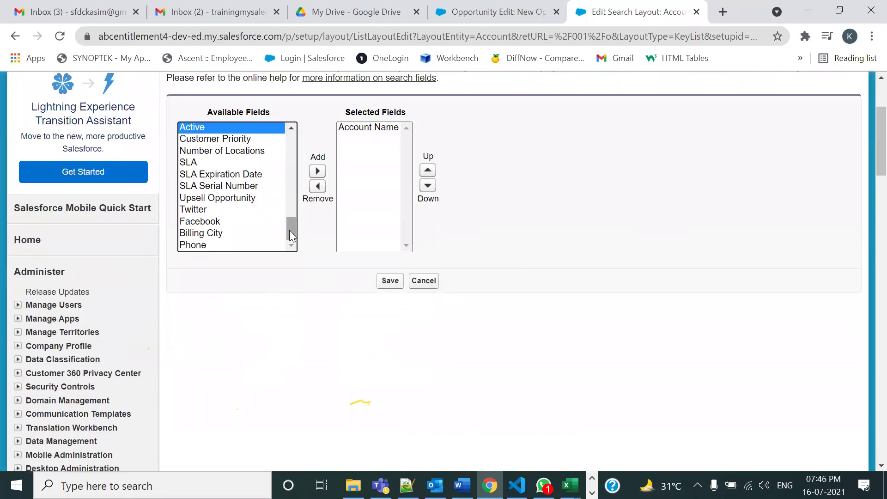
scroll(292, 245, up, 3)
scroll(309, 220, up, 3)
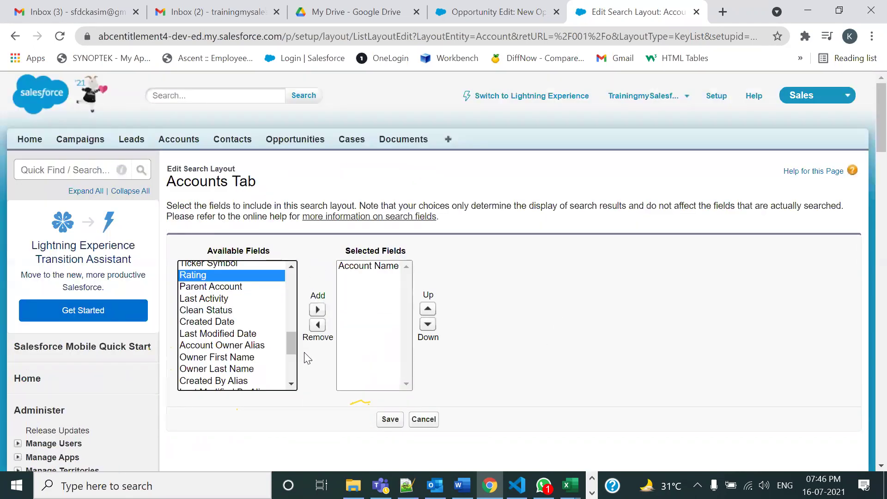
click(315, 311)
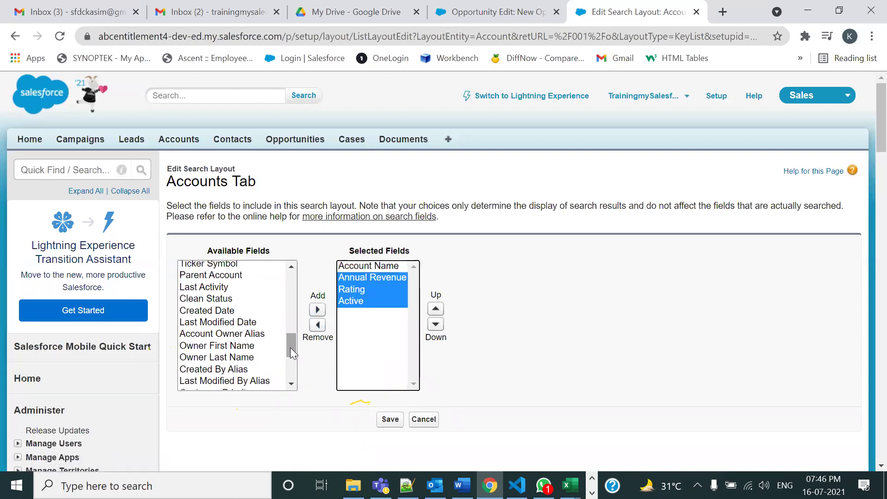
Add the Type field to the selected fields of the Accounts Tab search layout
drag(291, 347, 291, 269)
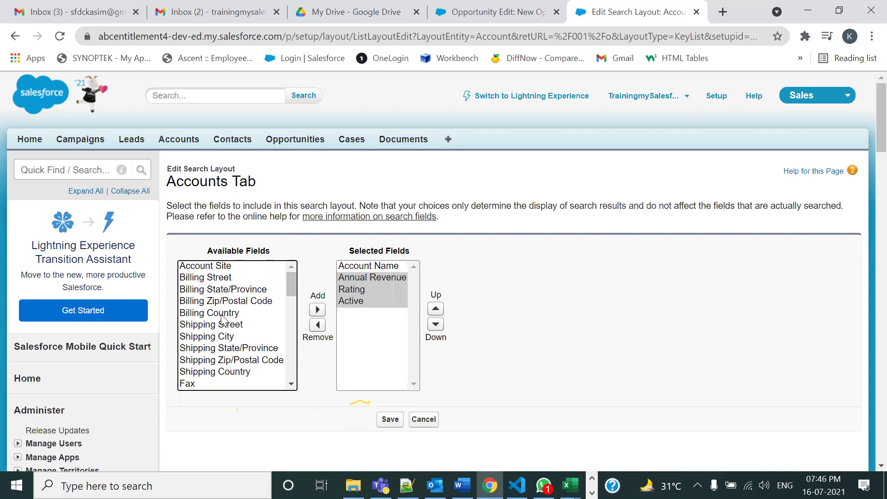
scroll(211, 377, down, 2)
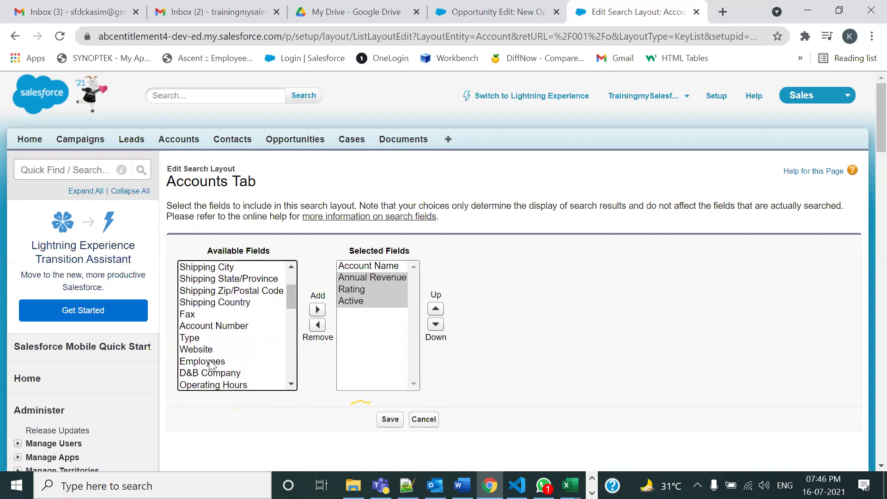
click(195, 339)
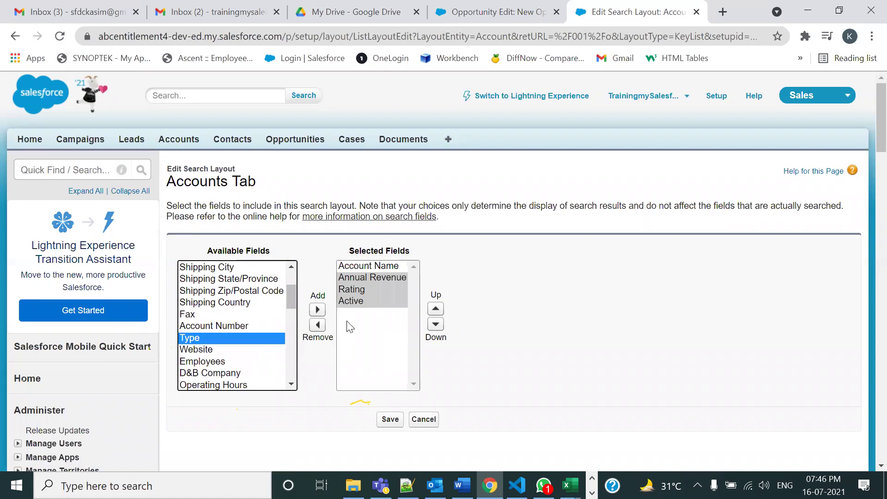
click(317, 309)
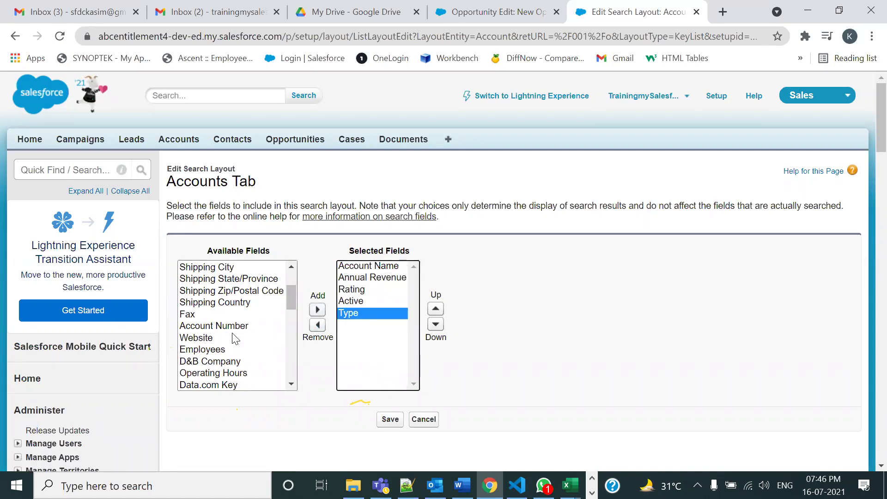
Add the Industry field to the selected fields and save the Accounts Tab search layout
scroll(235, 340, down, 2)
scroll(235, 339, down, 2)
scroll(232, 338, down, 3)
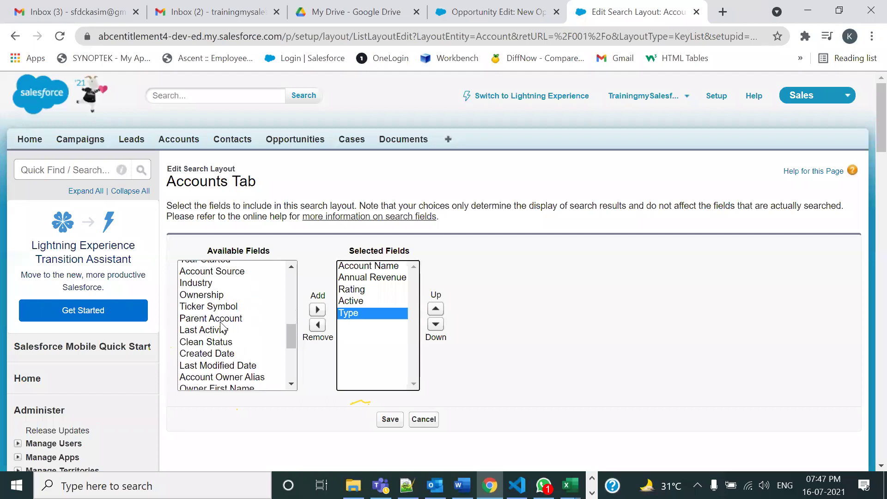
click(208, 283)
click(317, 309)
scroll(235, 357, down, 4)
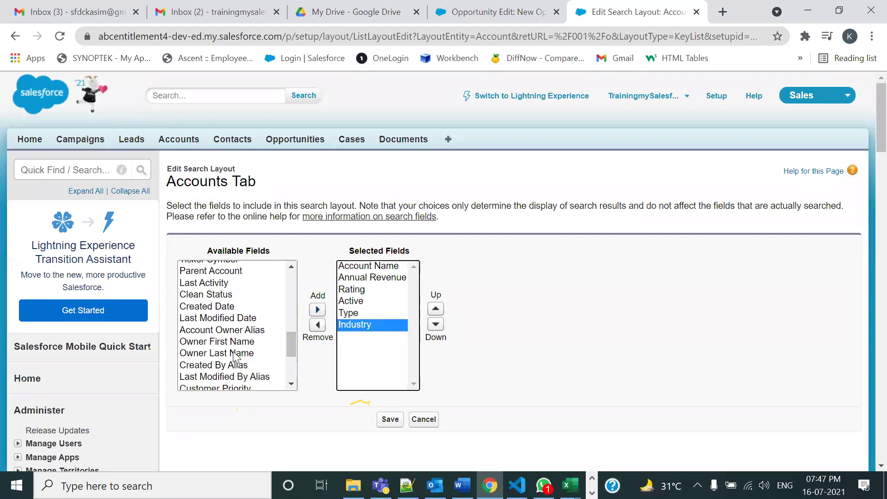
scroll(246, 314, down, 2)
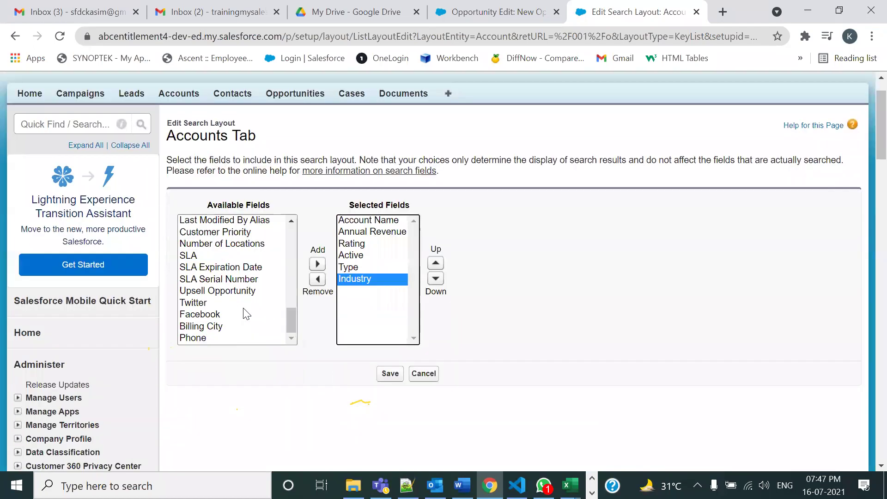
scroll(290, 248, up, 5)
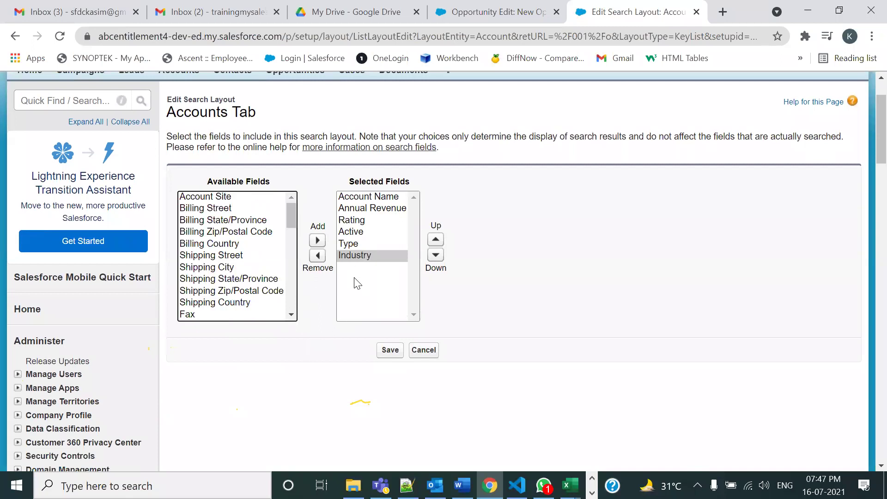
click(388, 351)
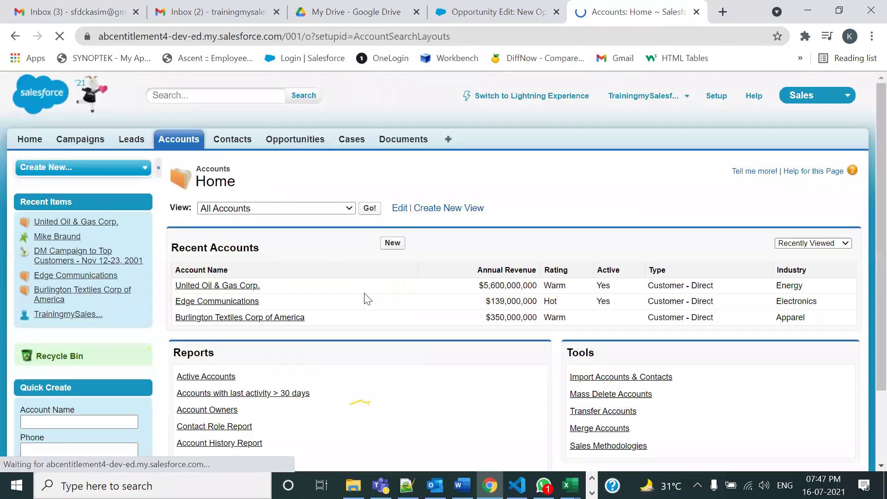
Highlight the Account Name, Annual Revenue, Rating, Active and Type column headers in Recent Accounts one after another
triple_click(178, 262)
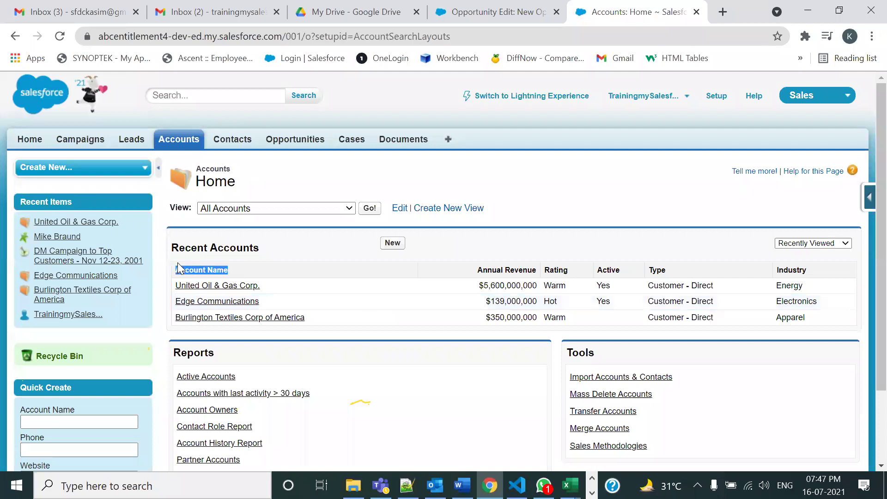
drag(539, 271, 474, 270)
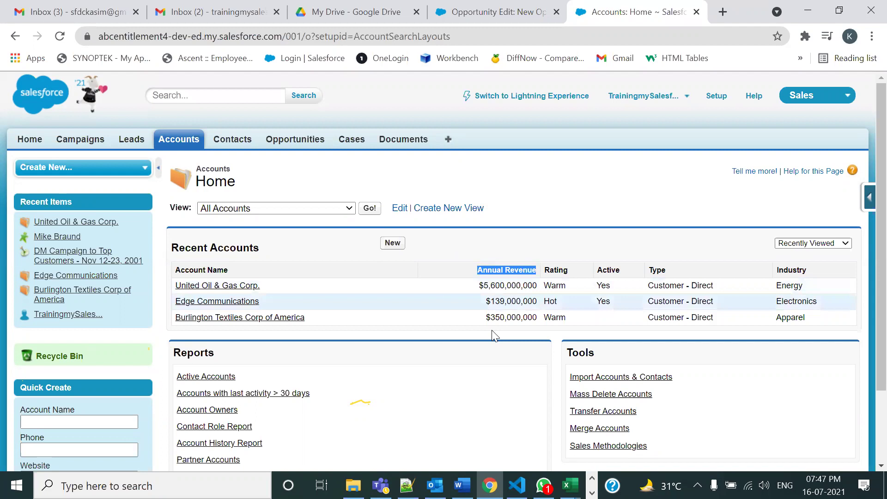
double_click(557, 271)
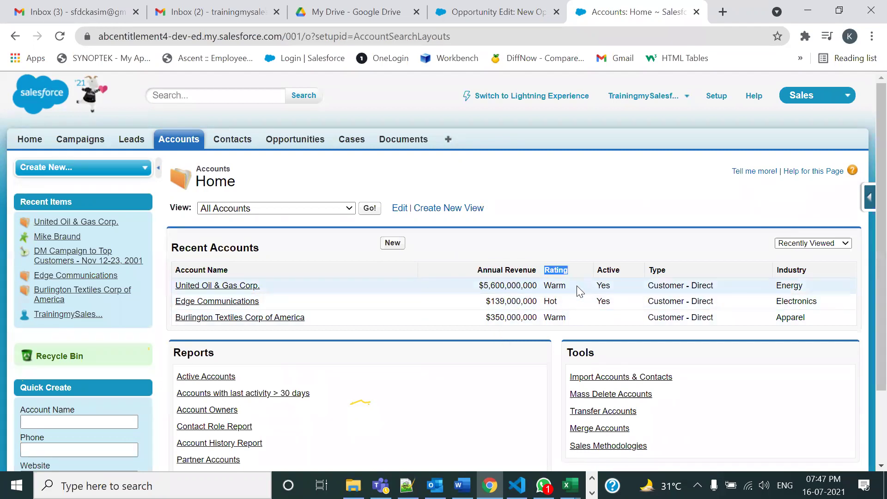
drag(623, 272, 594, 271)
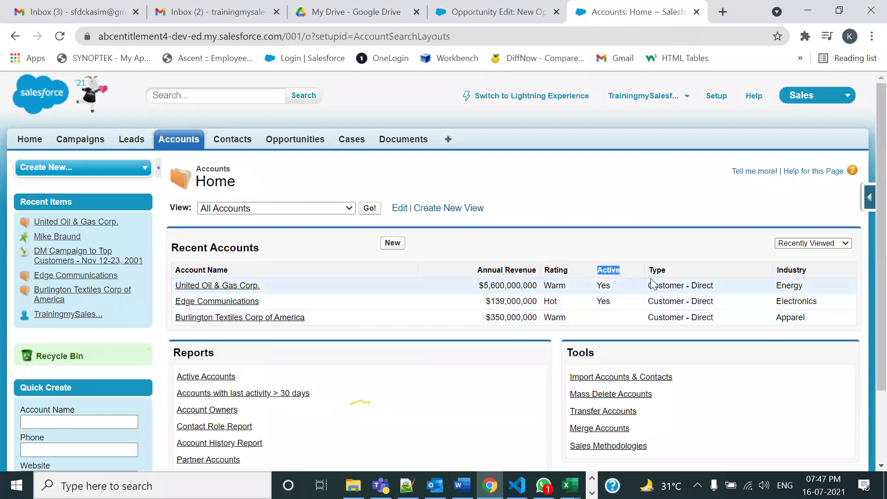
drag(676, 276, 666, 272)
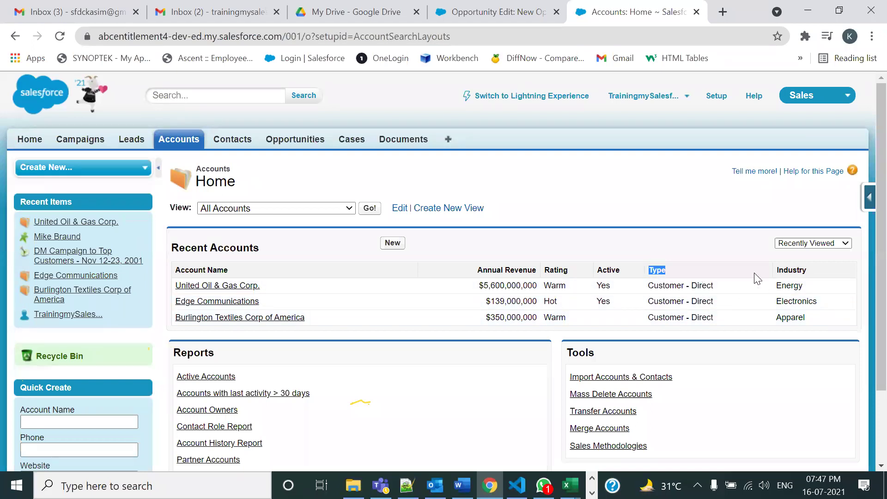
Open Edit Columns for the Accounts tab, remove Type from the selected fields and save the layout
click(869, 202)
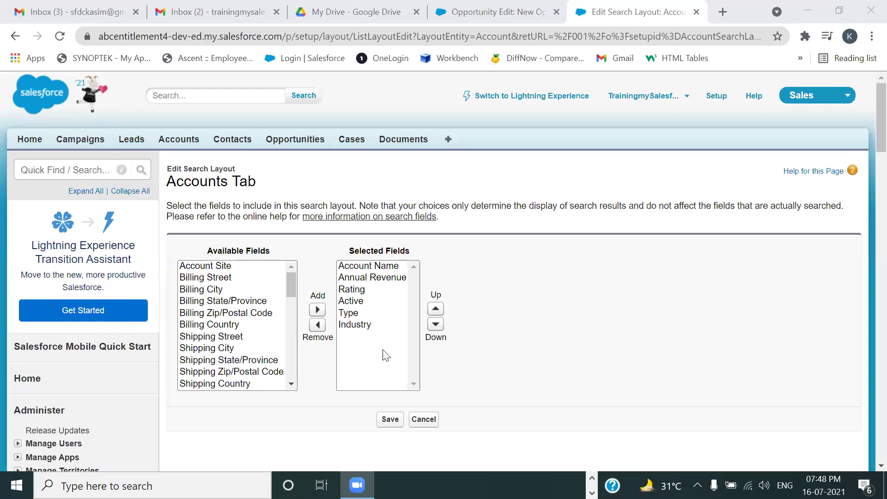
click(353, 314)
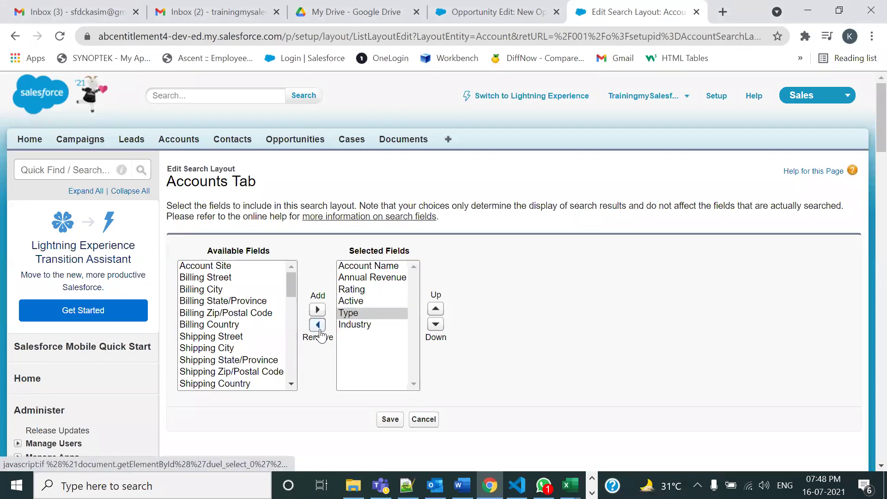
click(317, 325)
click(389, 419)
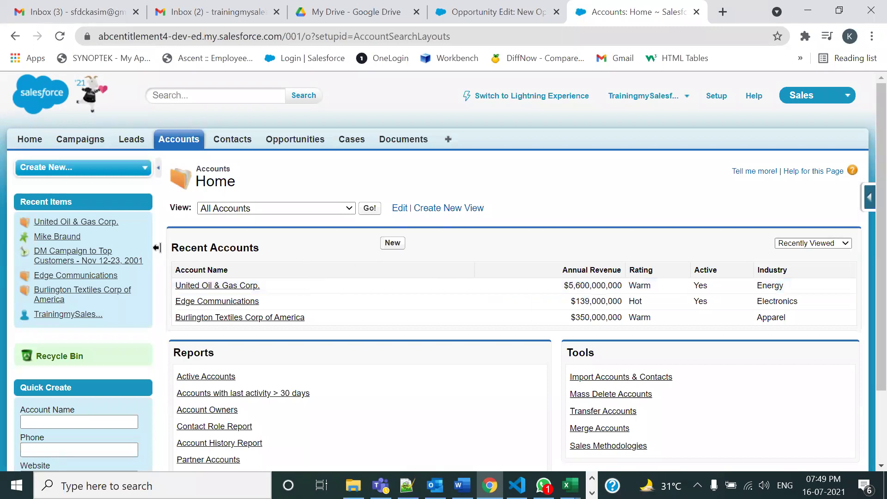
Highlight the Recent Accounts heading, and expand the Force.com Quick Access Menu on the Campaigns tab
drag(266, 250, 210, 248)
click(89, 149)
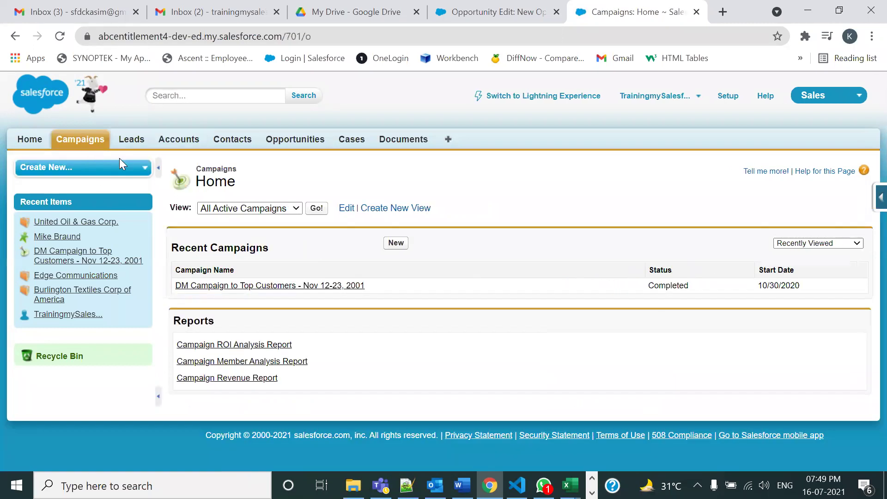
click(869, 198)
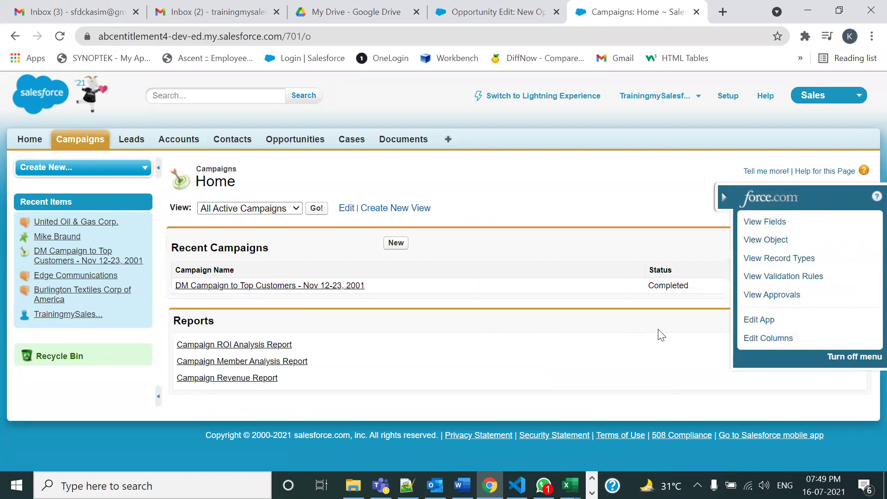
Review the available fields in Edit Columns for the Leads tab, cancelling the edit and returning to the Accounts tab
click(137, 144)
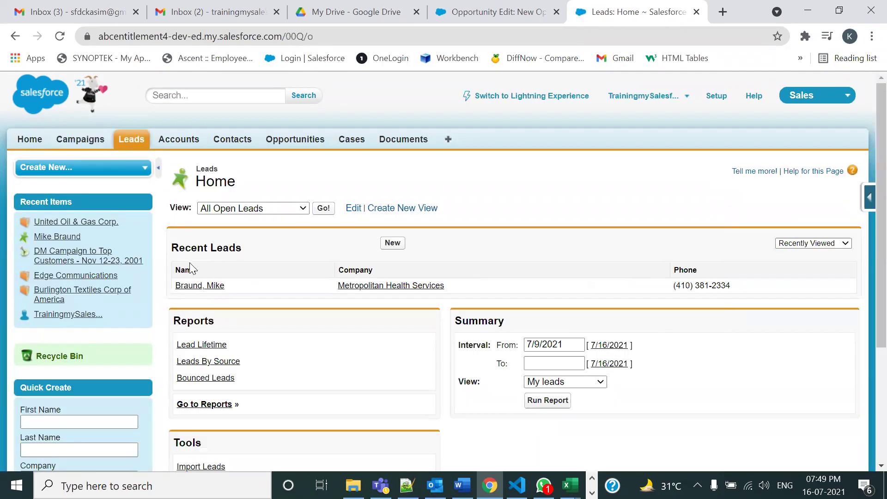
mouse_move(869, 198)
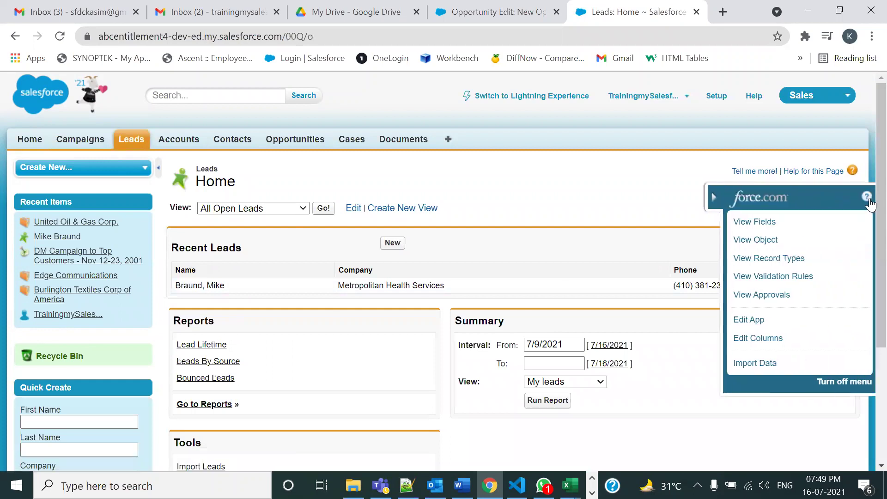
click(767, 340)
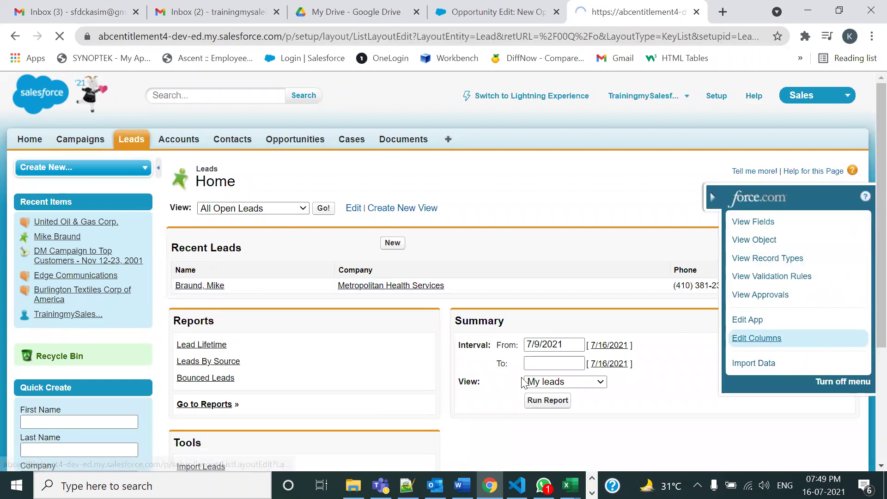
scroll(234, 324, down, 2)
scroll(233, 325, down, 5)
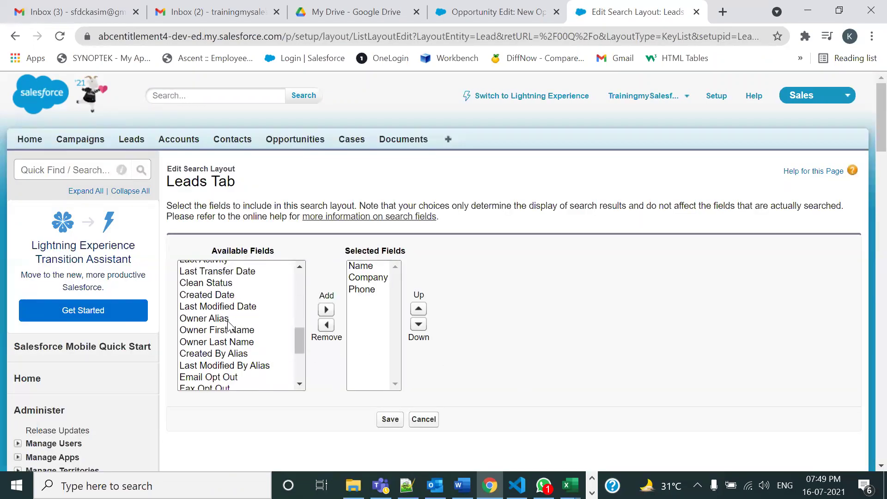
click(419, 426)
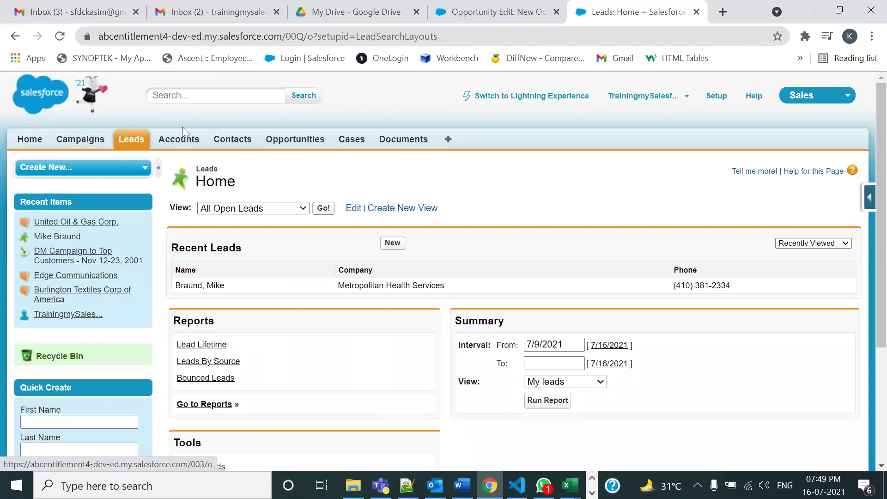
click(181, 140)
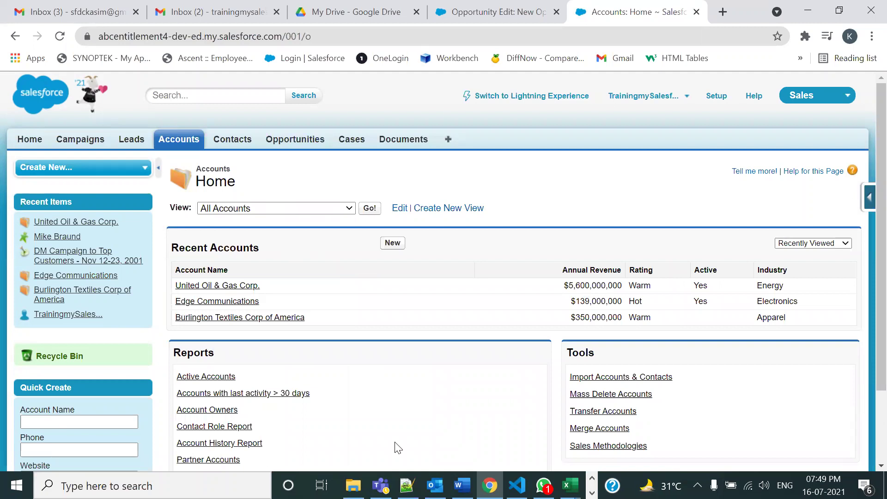
Highlight "Enhanced List View" in the Notepad++ notes, then return to Salesforce in Chrome and outline the Accounts list view selector
key(alt+Tab)
drag(165, 270, 288, 271)
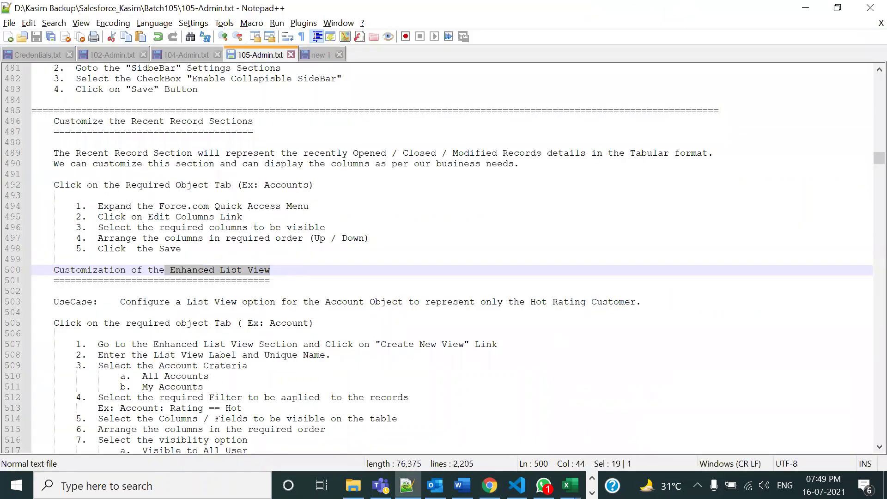
key(alt+Tab)
key(alt+Tab)
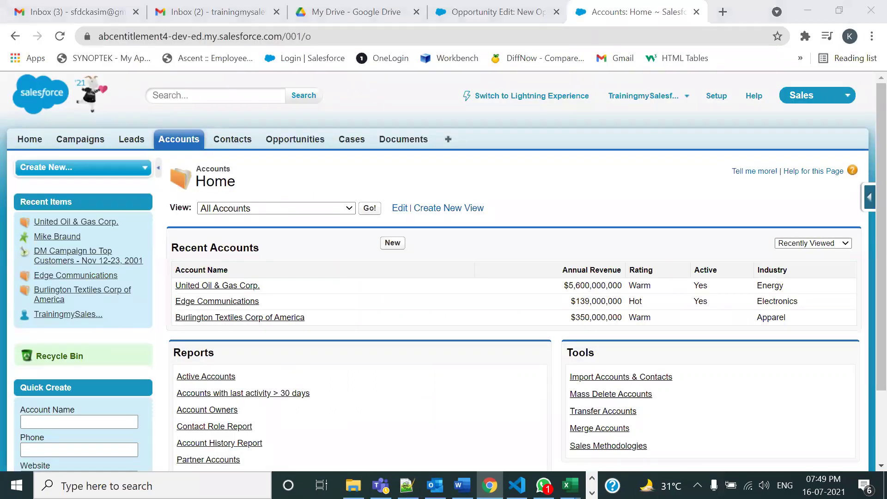
mouse_move(162, 188)
mouse_down()
mouse_move(377, 223)
mouse_move(536, 193)
mouse_move(162, 186)
mouse_up()
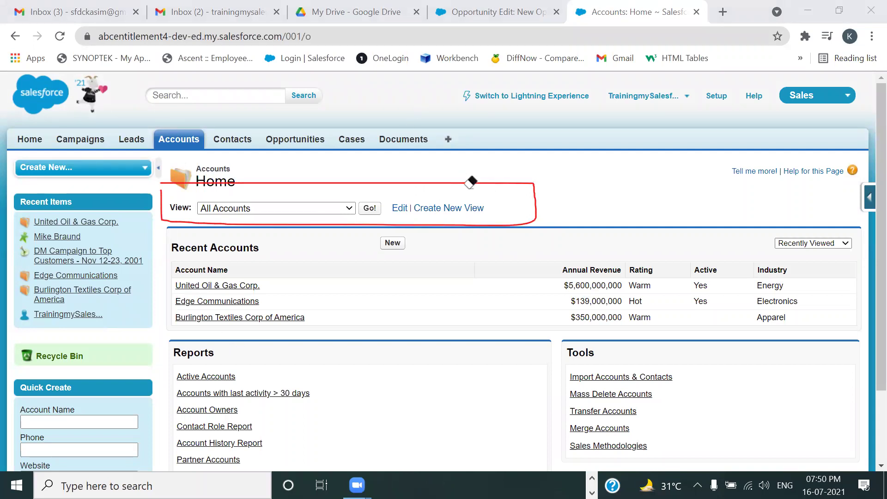
click(534, 223)
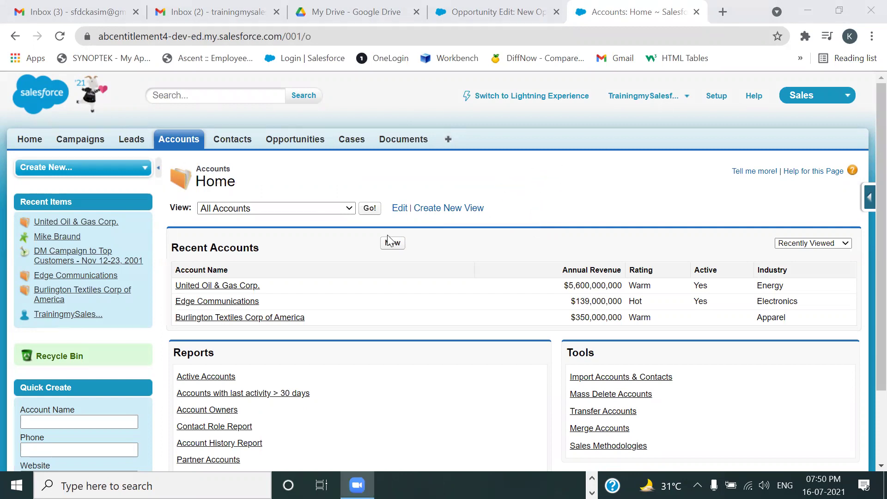
Open the All Accounts list view, circle the record range below the list, and clear the annotation
click(352, 208)
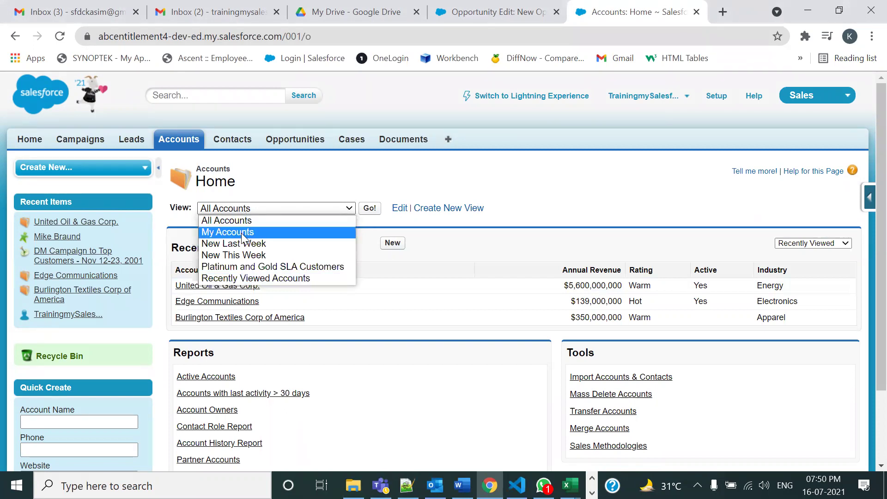
click(233, 221)
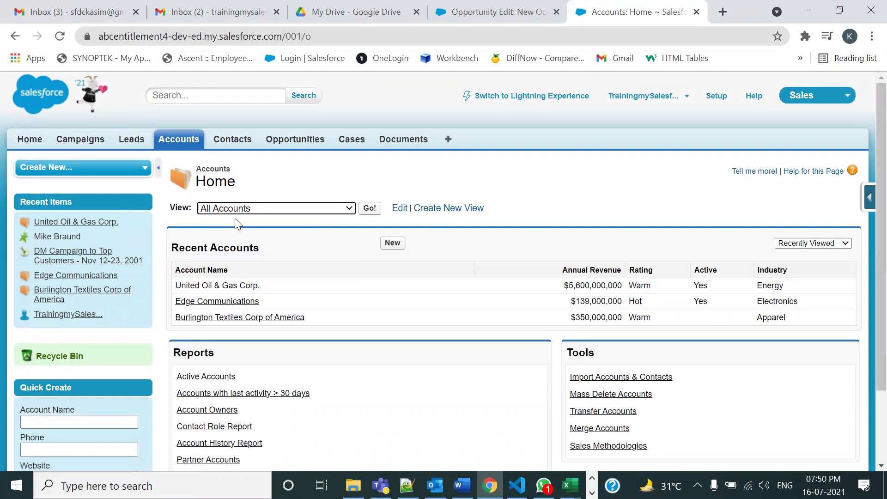
click(365, 212)
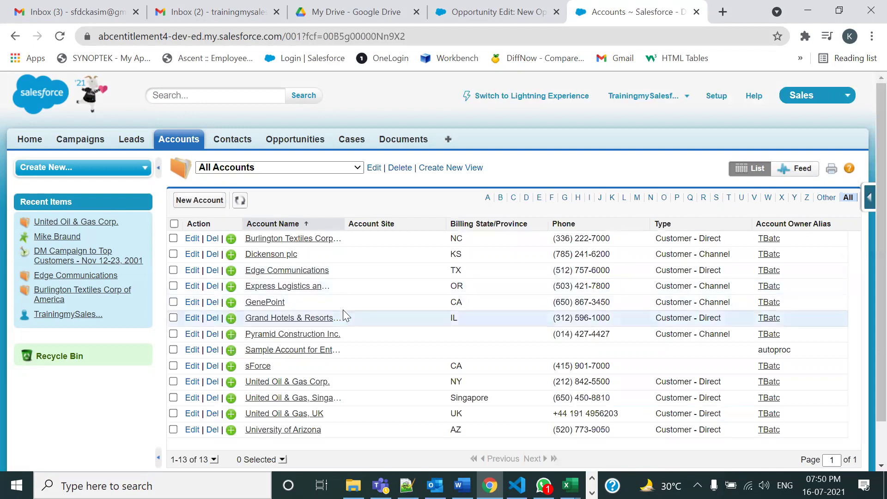
scroll(344, 312, down, 1)
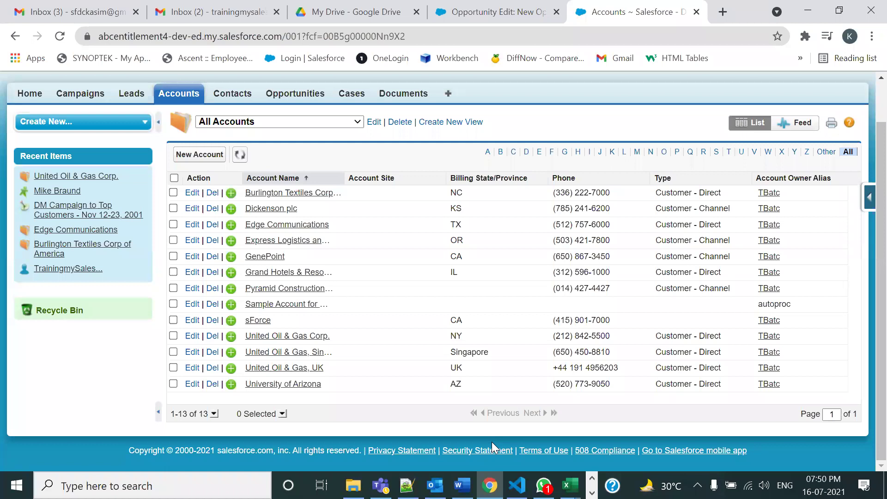
mouse_move(175, 397)
mouse_down()
mouse_move(159, 418)
mouse_move(216, 431)
mouse_up()
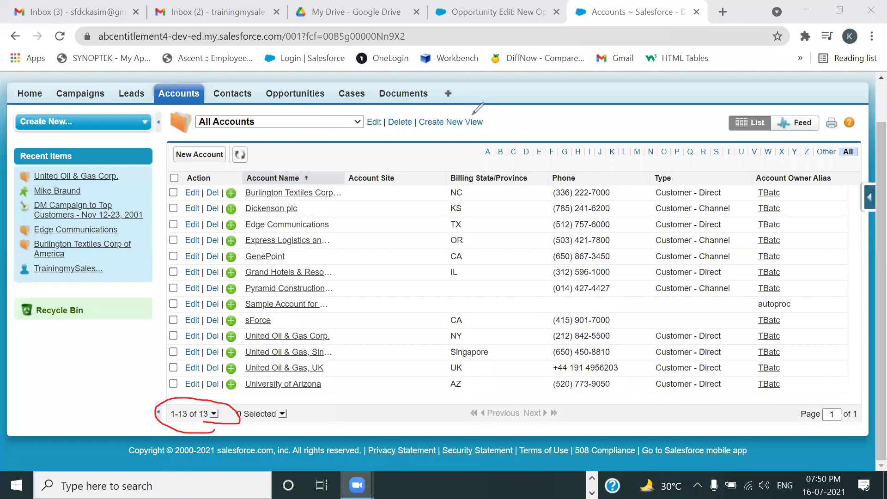
click(235, 413)
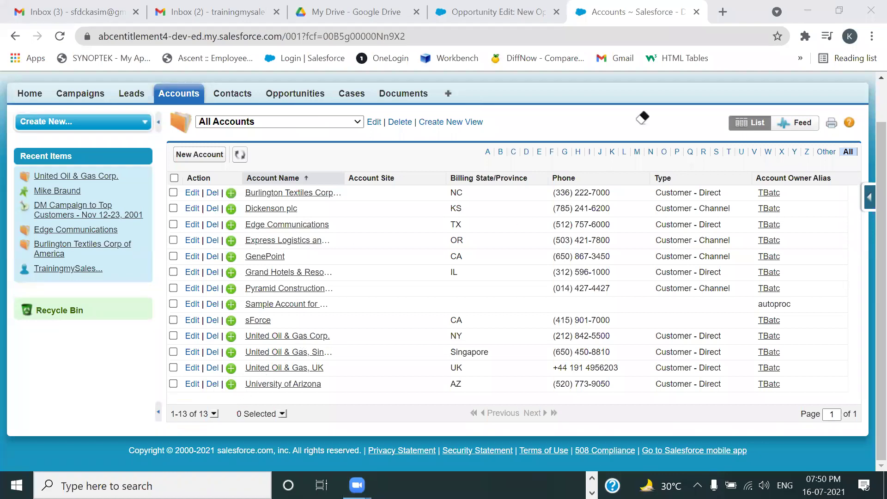
Review the list view options on the Accounts and Contacts tabs, and reopen the All Accounts list
click(293, 123)
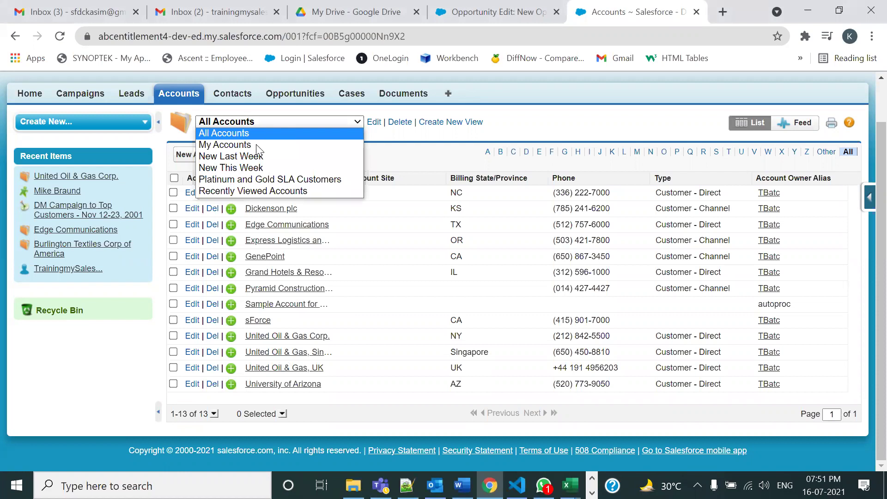
click(230, 94)
click(229, 96)
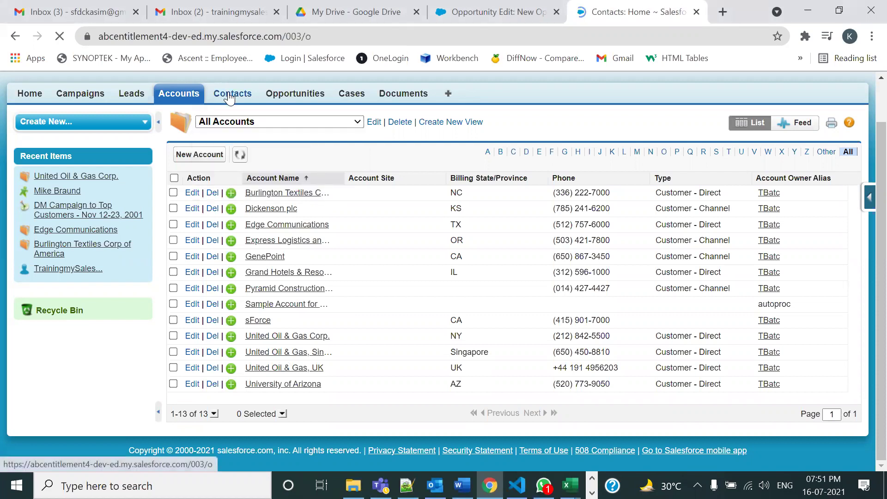
click(289, 210)
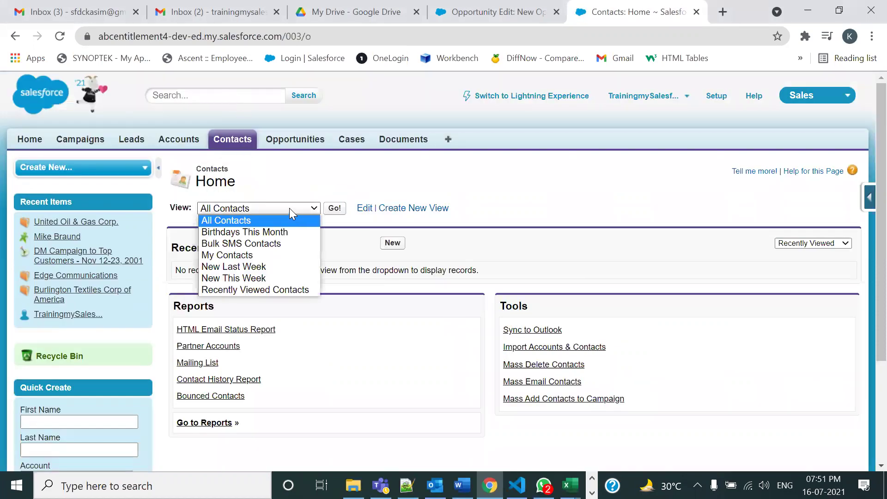
click(178, 139)
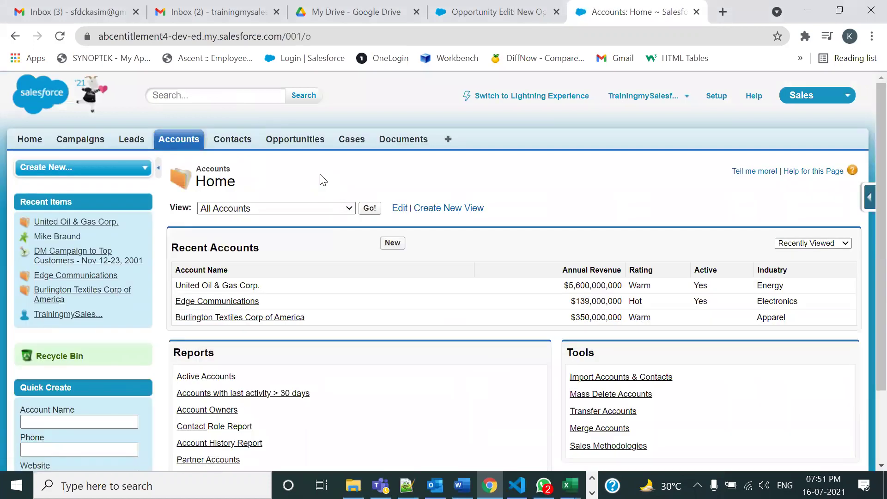
click(368, 209)
scroll(264, 366, down, 1)
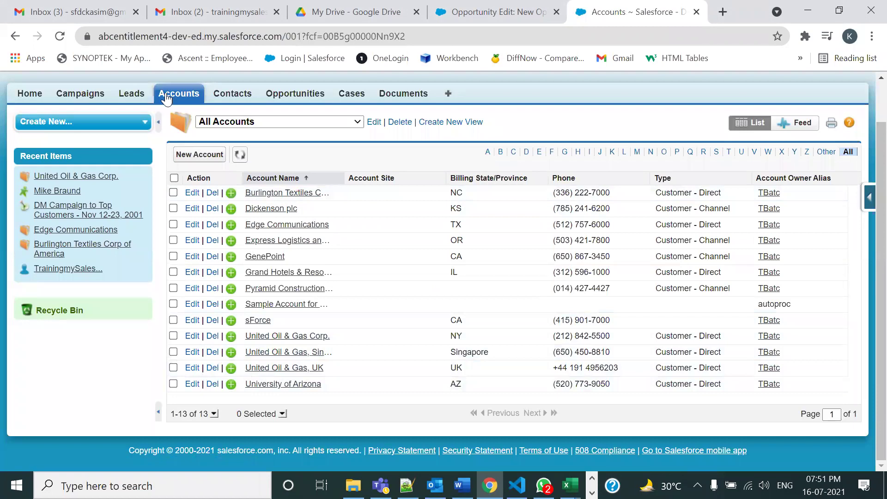
Open the All Contacts list view from the Contacts tab and look through its records
click(244, 95)
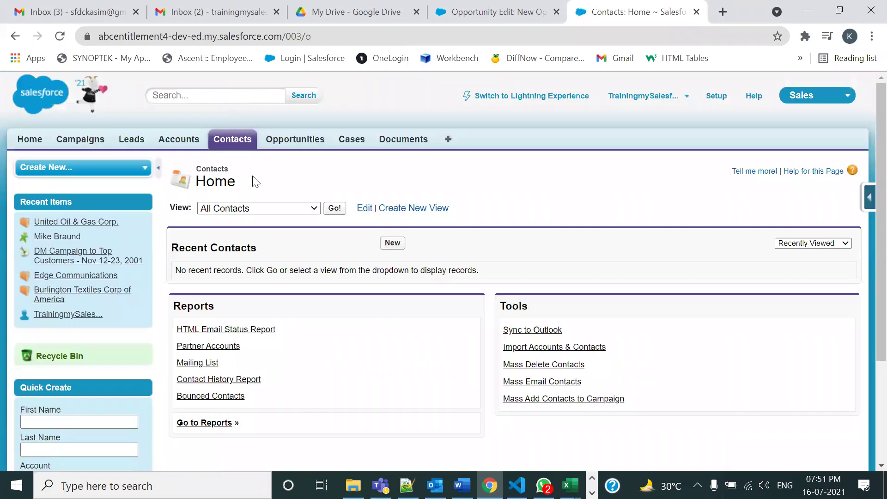
click(335, 210)
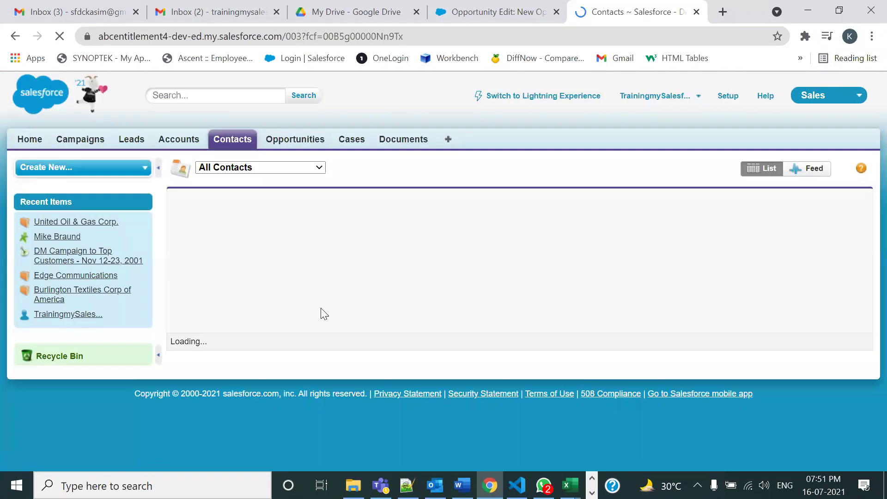
scroll(196, 446, down, 3)
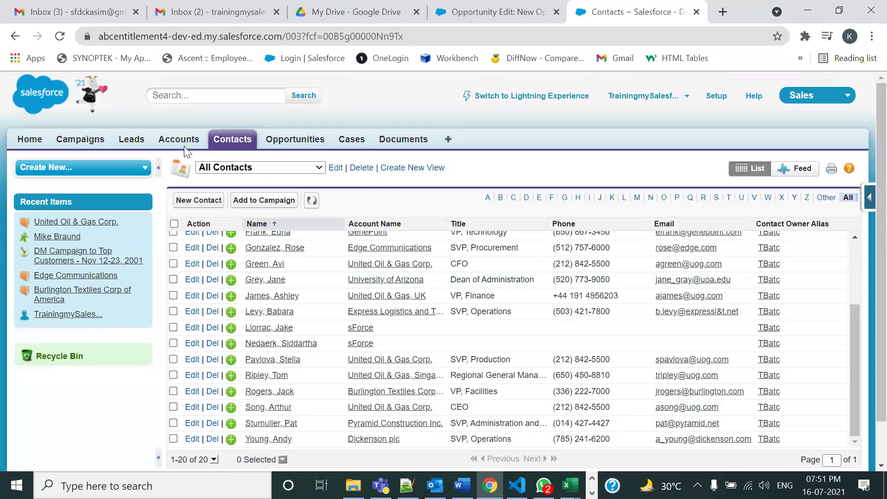
Review the list view options on the Opportunities tab and open the All Opportunities list
click(294, 140)
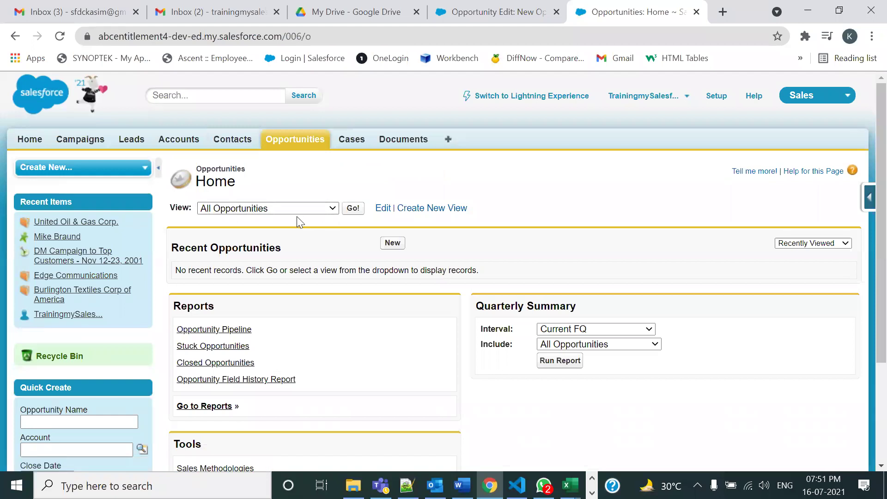
click(331, 209)
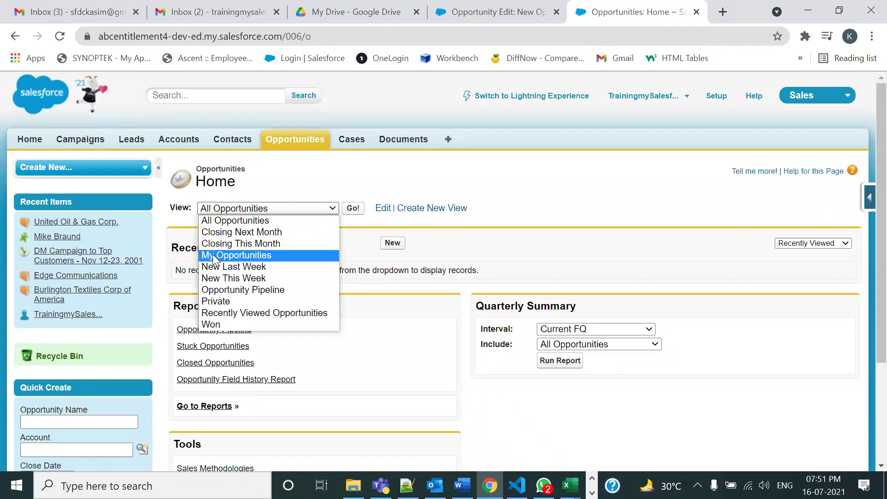
click(272, 209)
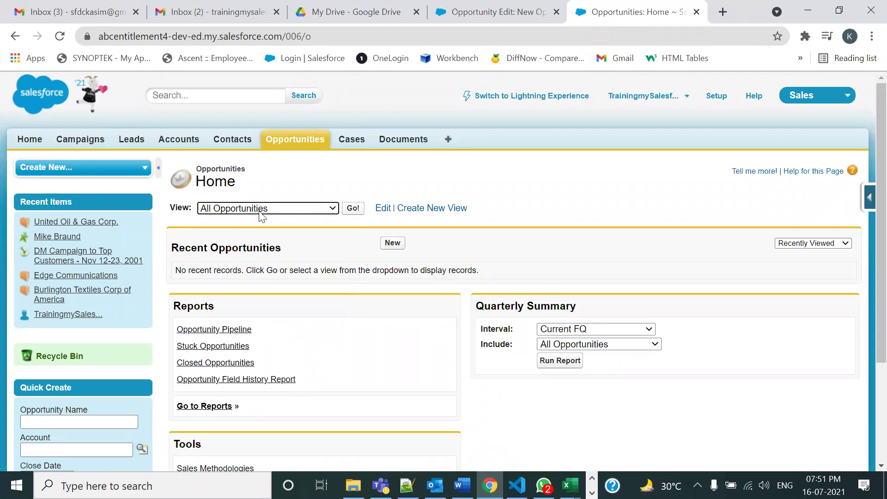
click(351, 210)
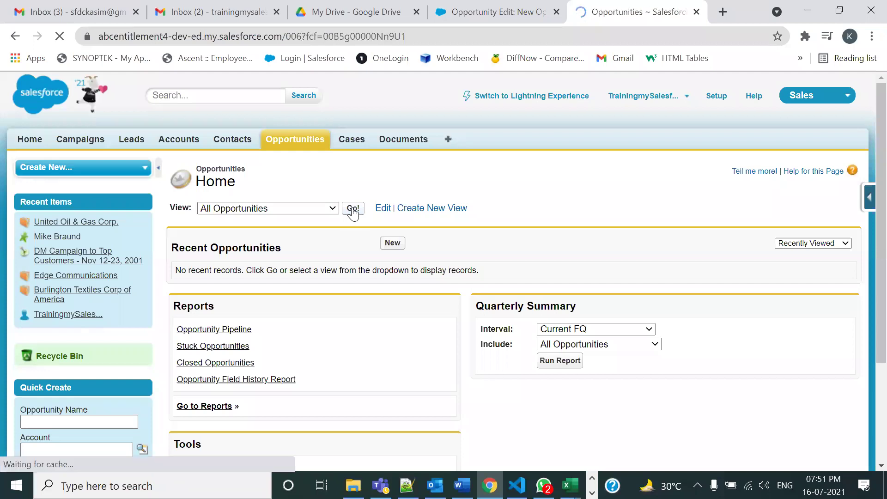
scroll(354, 213, down, 1)
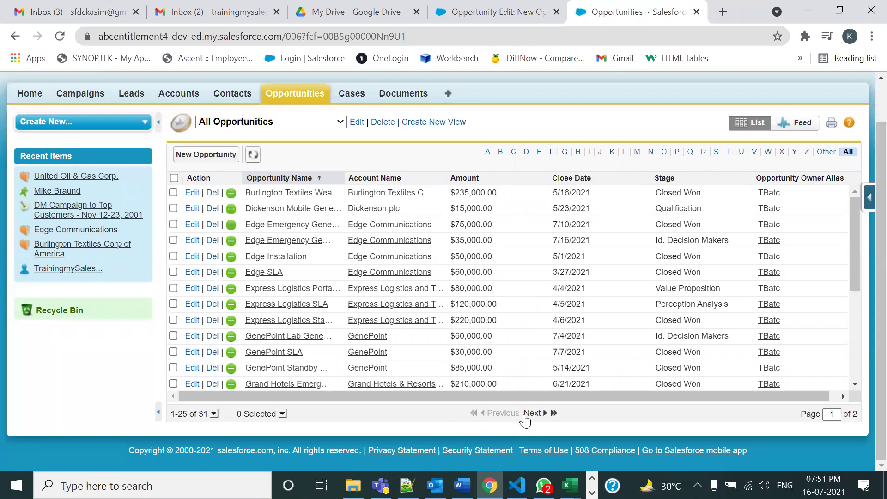
View the second page of All Opportunities and set the list to display 50 records per page
click(531, 412)
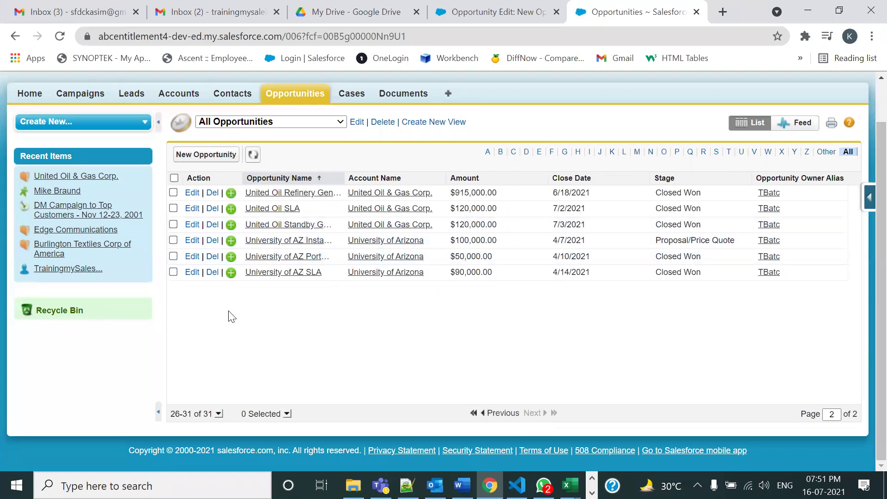
click(219, 413)
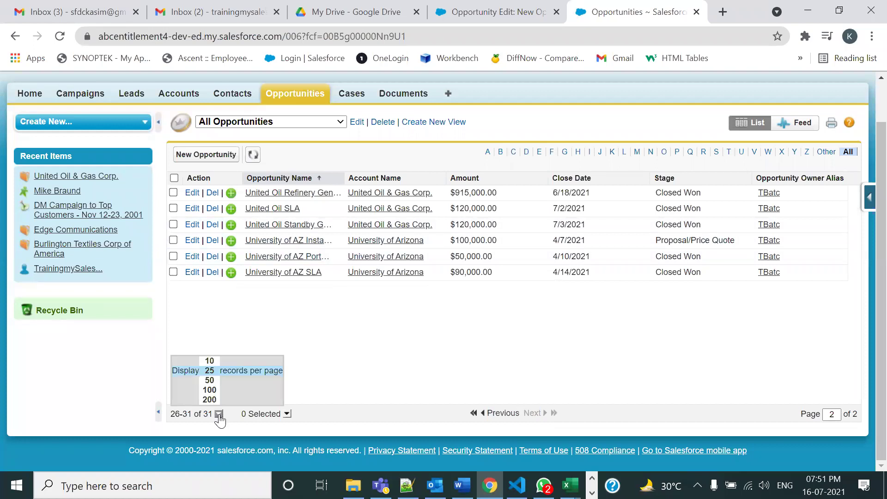
click(213, 385)
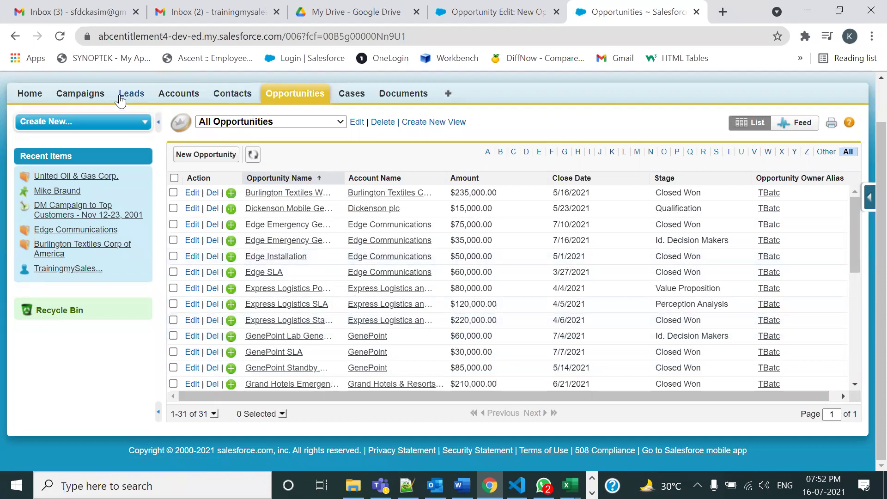
Open the All Active Campaigns list view from the Campaigns tab
click(80, 96)
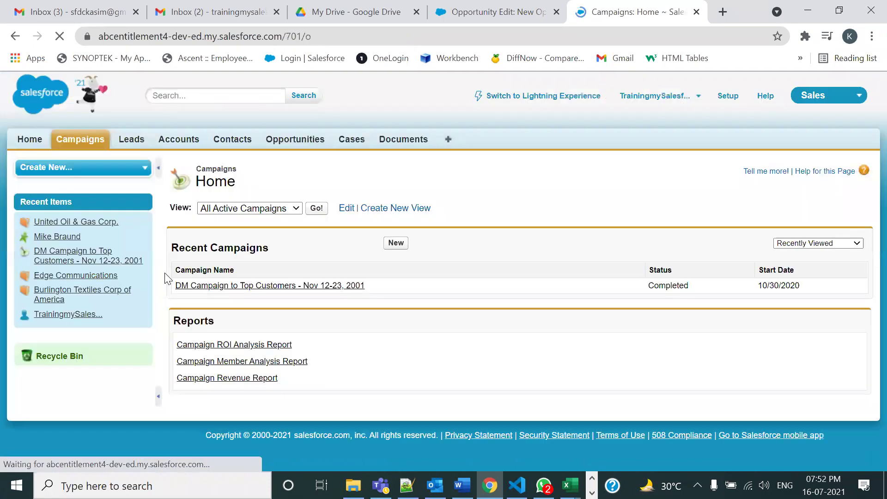
click(297, 208)
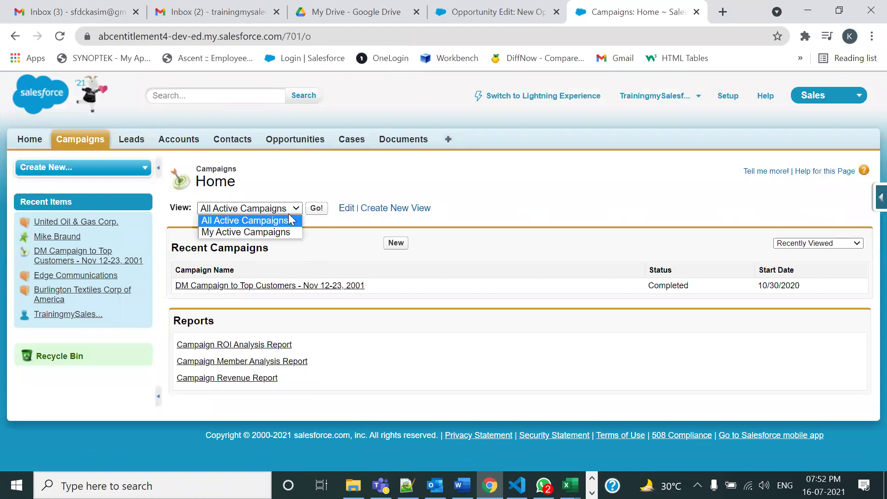
click(289, 220)
click(308, 208)
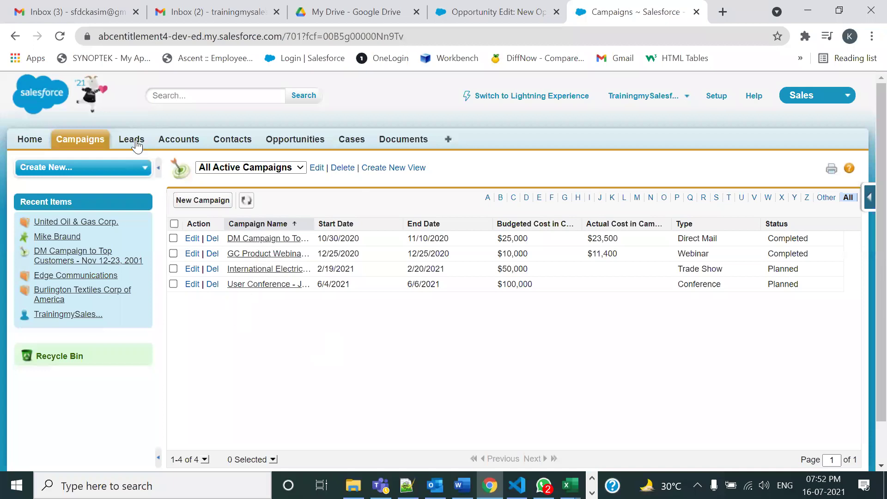
Open the All Open Leads list view, and return to the All Accounts list
click(323, 209)
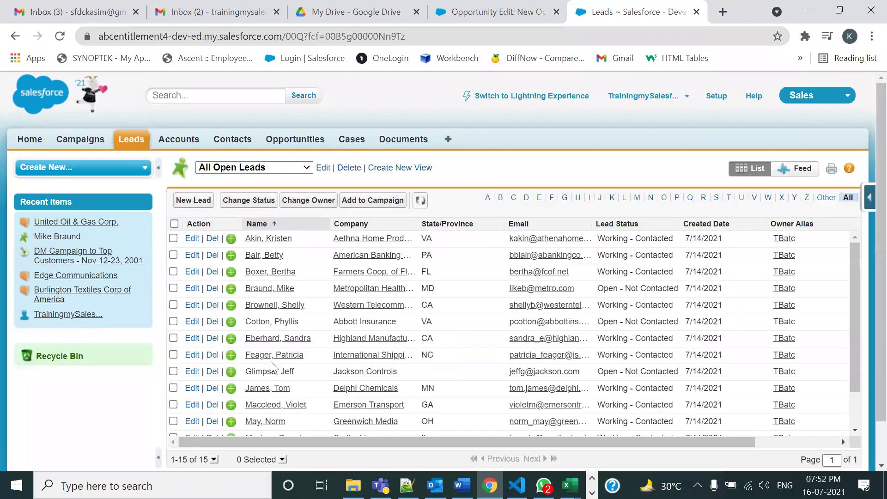
click(186, 138)
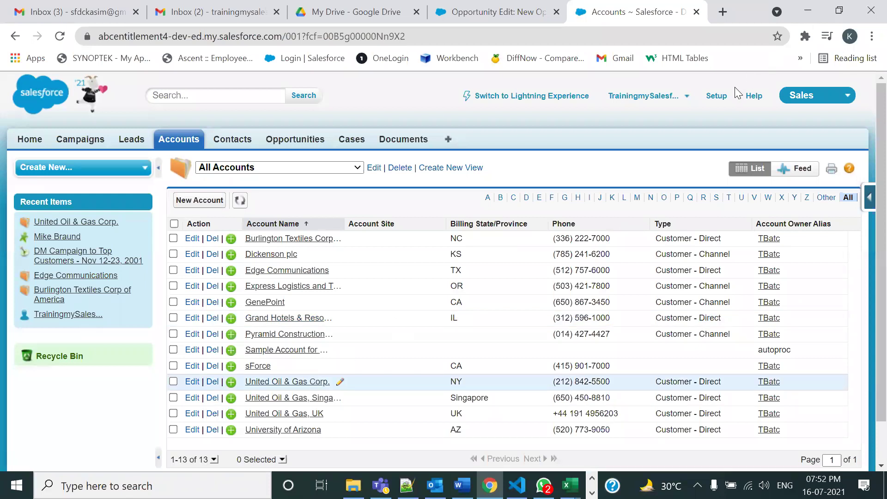
Open the Company Information page under Company Profile in Setup and examine the organization details
click(717, 96)
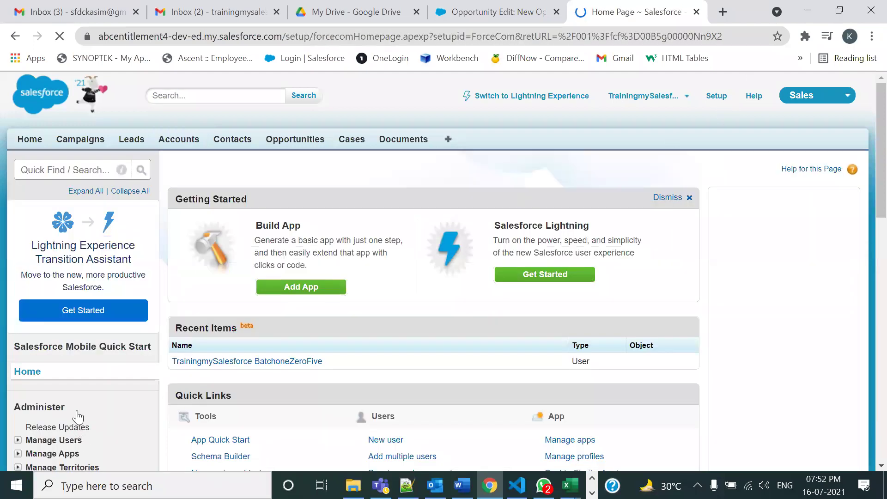
scroll(48, 259, down, 4)
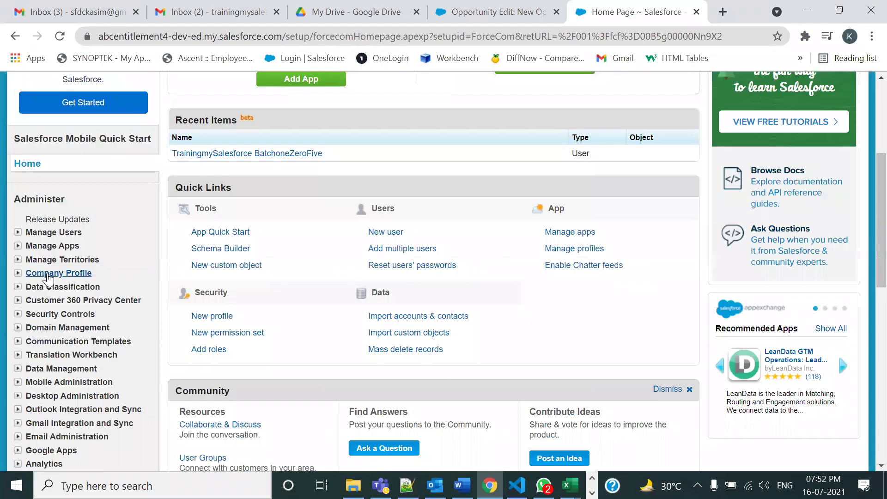
click(17, 274)
click(79, 288)
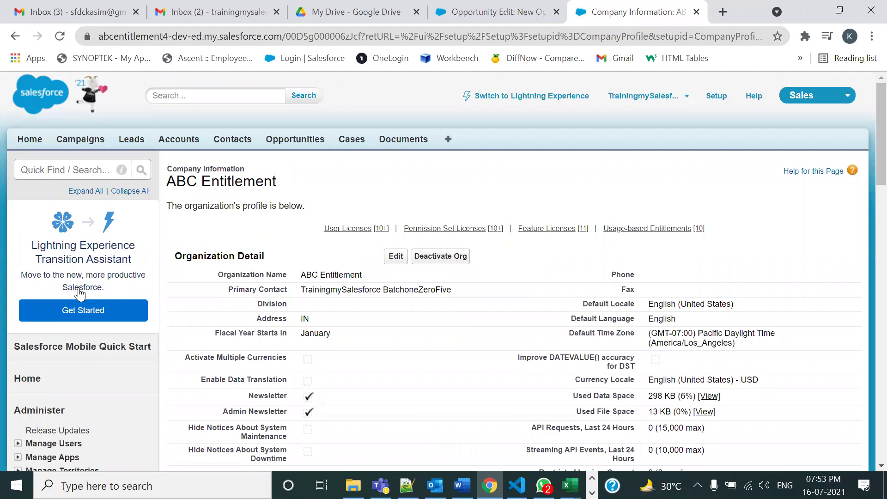
scroll(486, 352, down, 1)
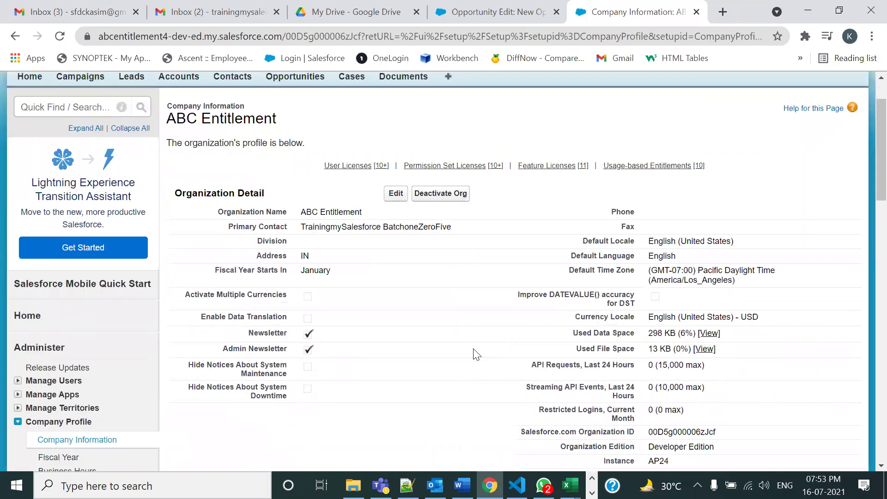
Examine the organization's name, primary contact, edition, instance, organization ID and used data space on the Company Information page
drag(286, 119, 167, 97)
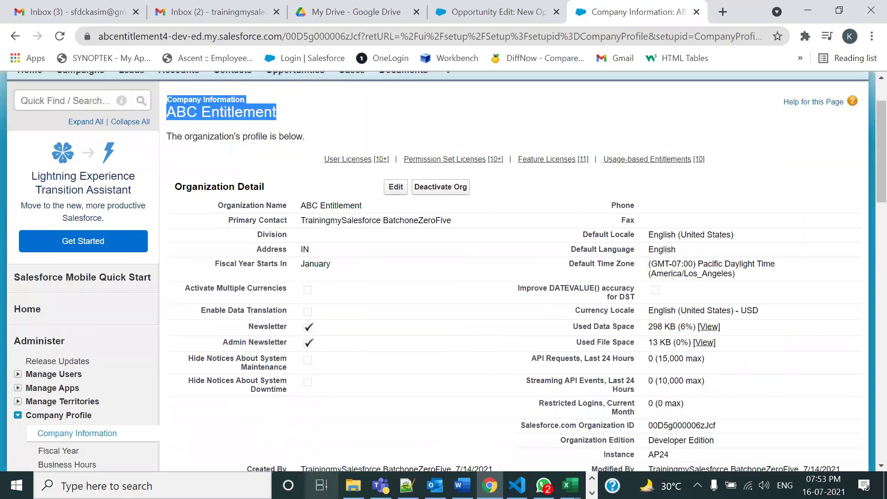
drag(299, 226, 485, 217)
scroll(508, 277, down, 3)
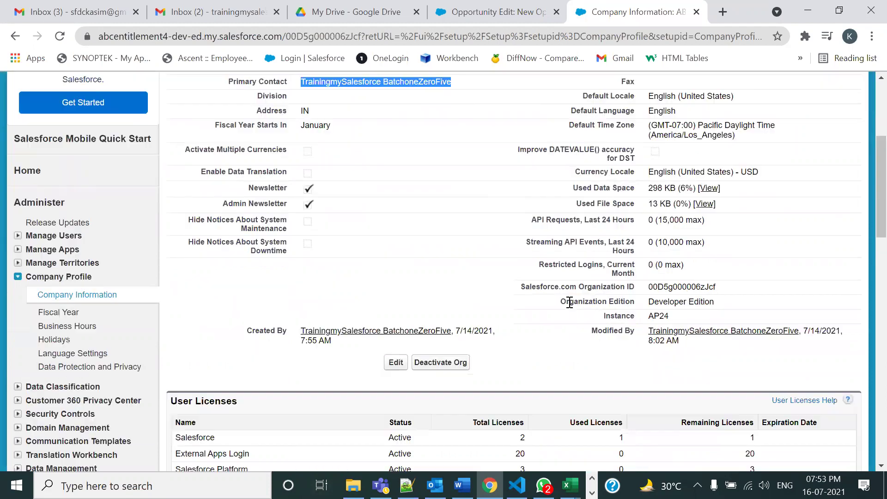
drag(647, 305, 721, 307)
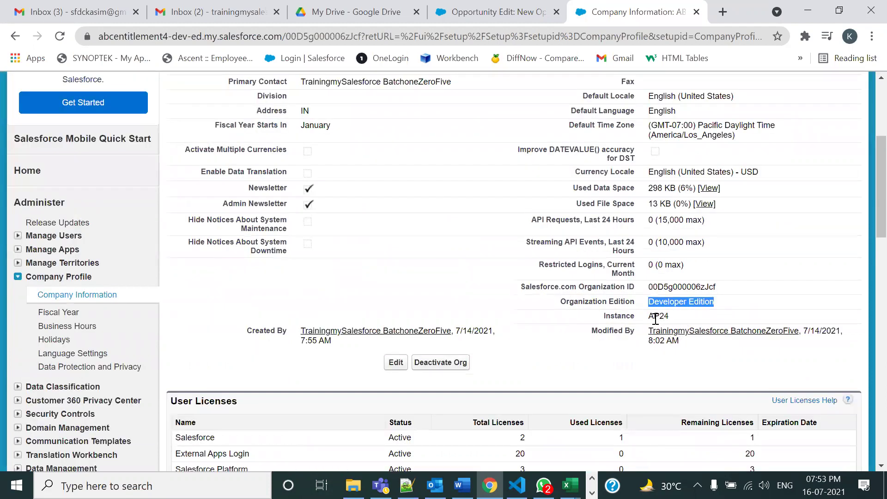
drag(669, 317, 654, 318)
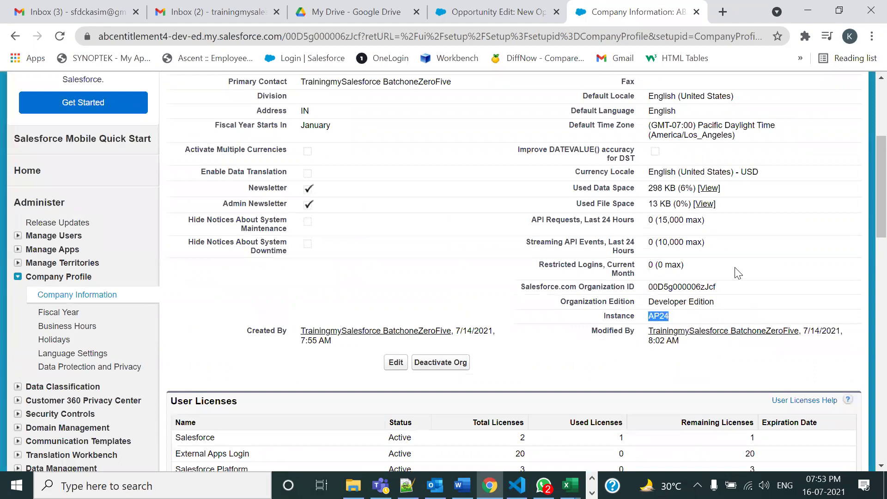
drag(725, 290, 650, 289)
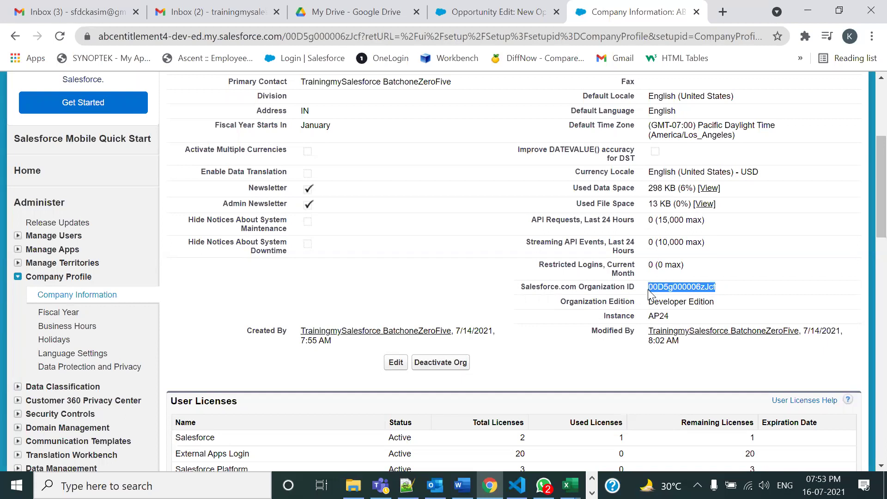
scroll(649, 294, up, 2)
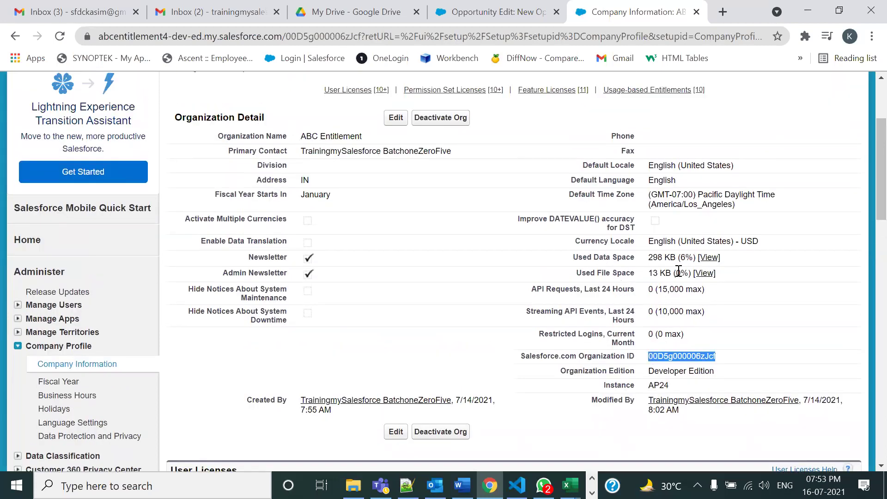
drag(649, 258, 676, 258)
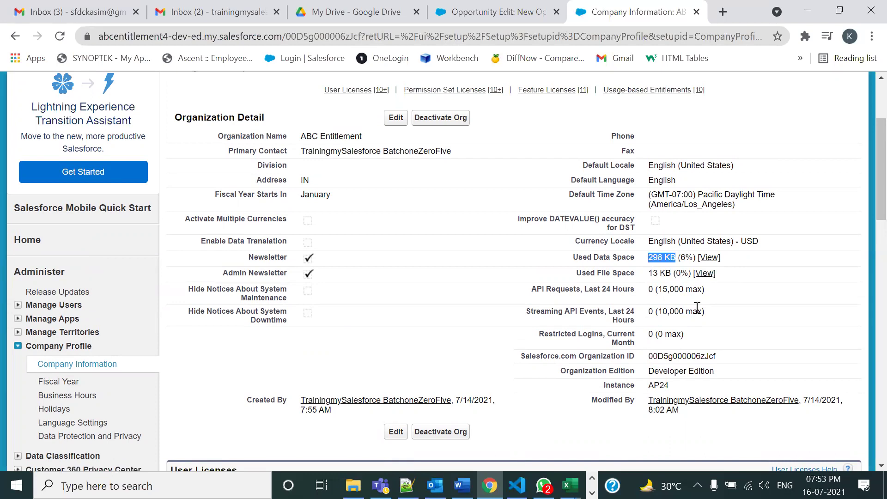
Open the Storage Usage page from the Used Data Space entry and examine the data storage limit, usage and percentage
click(709, 259)
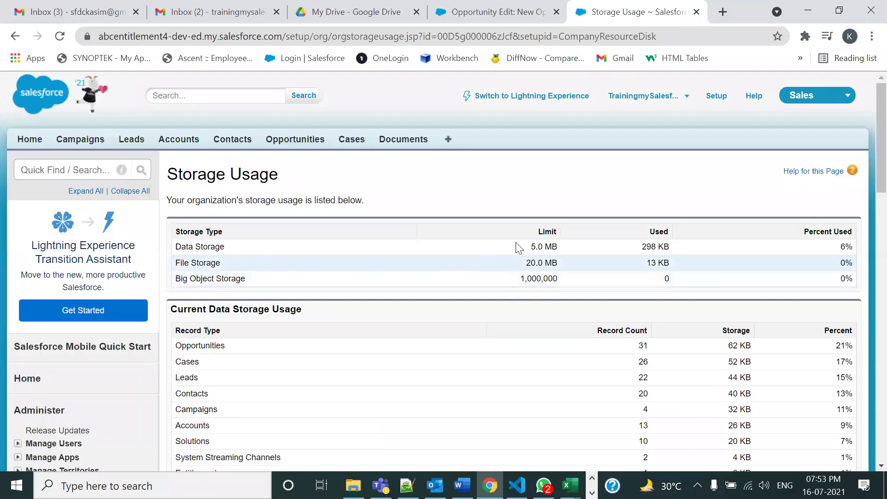
drag(530, 246, 536, 247)
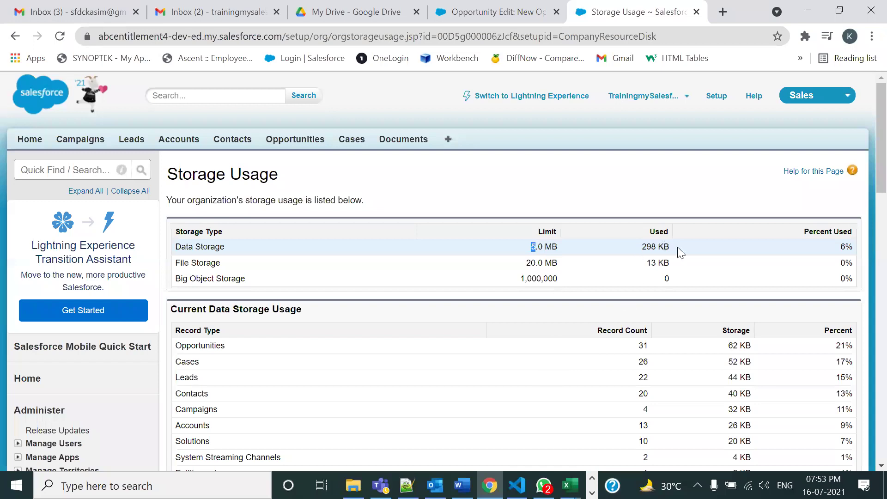
drag(642, 248, 853, 247)
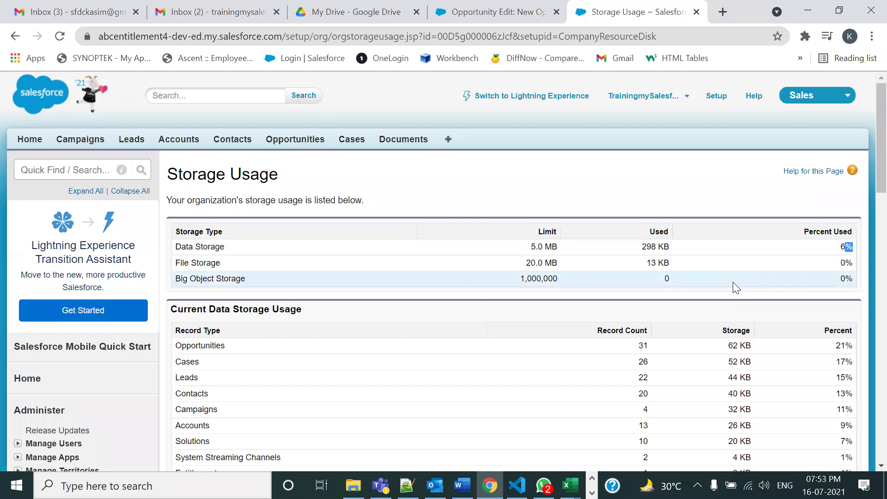
scroll(734, 283, down, 1)
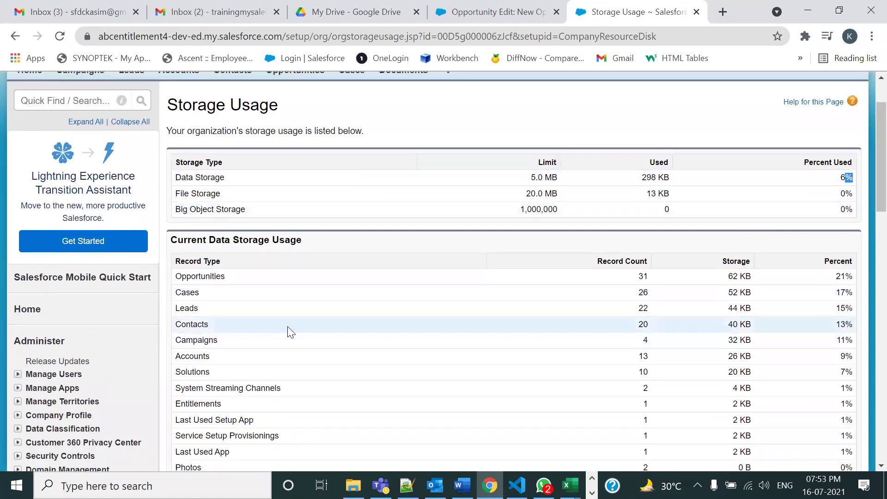
Examine the record counts and storage sizes per record type under Current Data Storage Usage, and the total data storage used
drag(674, 276, 637, 277)
scroll(392, 411, down, 1)
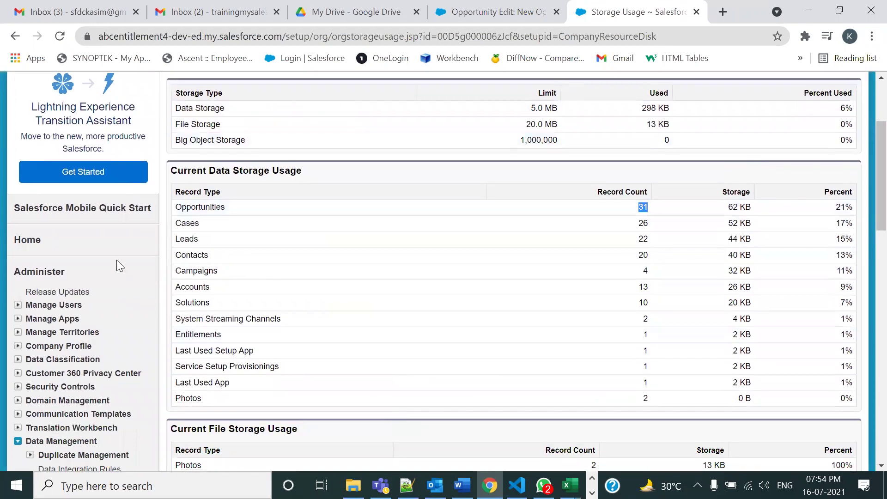
drag(666, 223, 636, 257)
click(647, 273)
drag(659, 275, 629, 284)
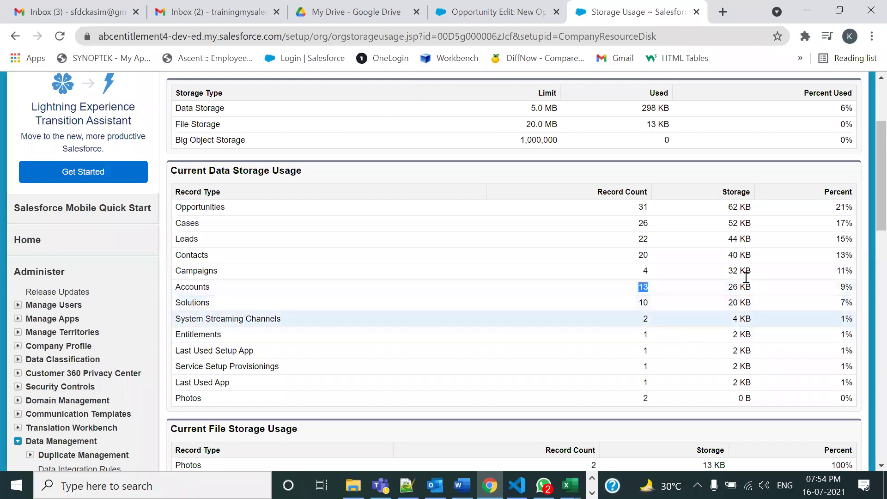
drag(637, 211, 646, 406)
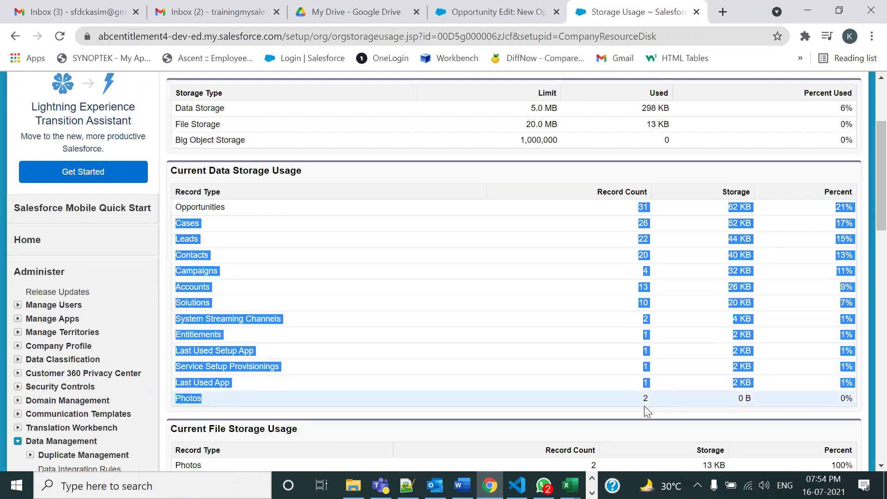
click(668, 217)
double_click(643, 207)
drag(642, 207, 749, 212)
double_click(644, 224)
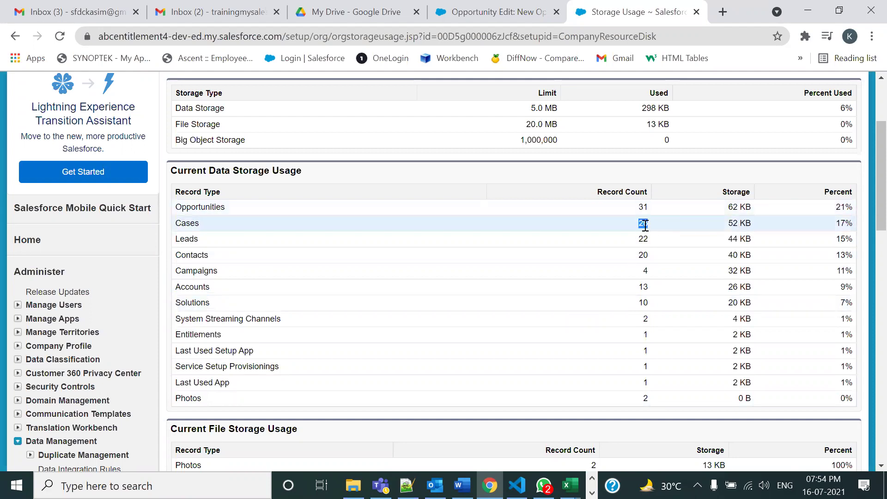
double_click(733, 224)
double_click(649, 108)
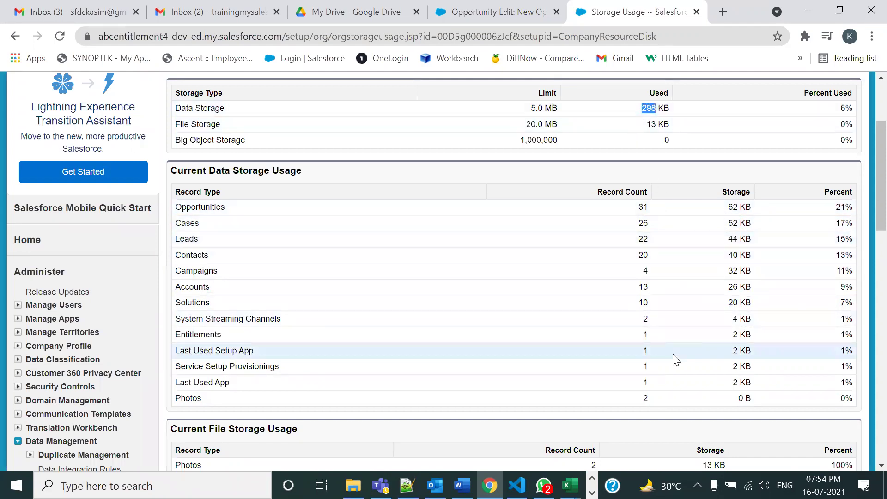
Compare the Opportunities and Cases record counts in the Current Data Storage Usage table
click(728, 287)
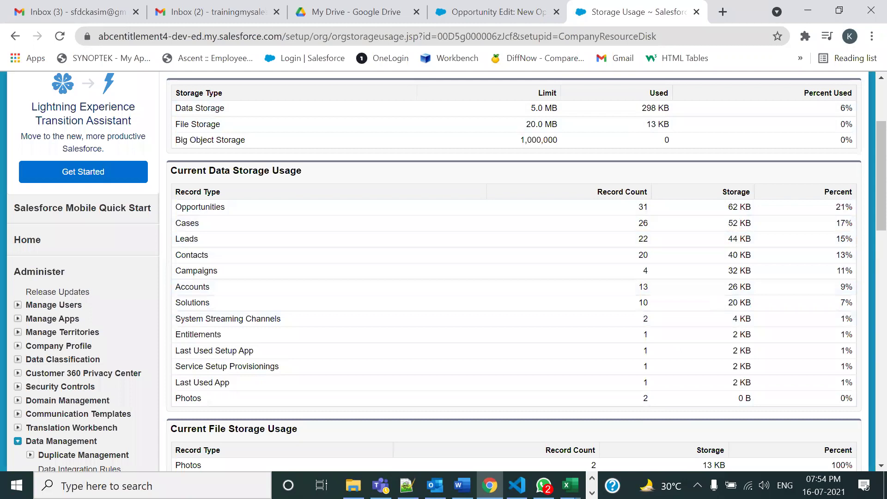
double_click(643, 207)
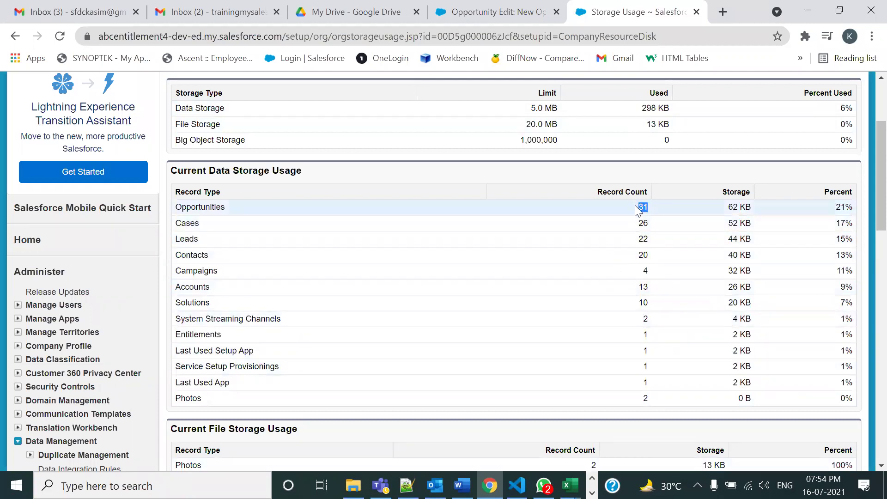
click(646, 220)
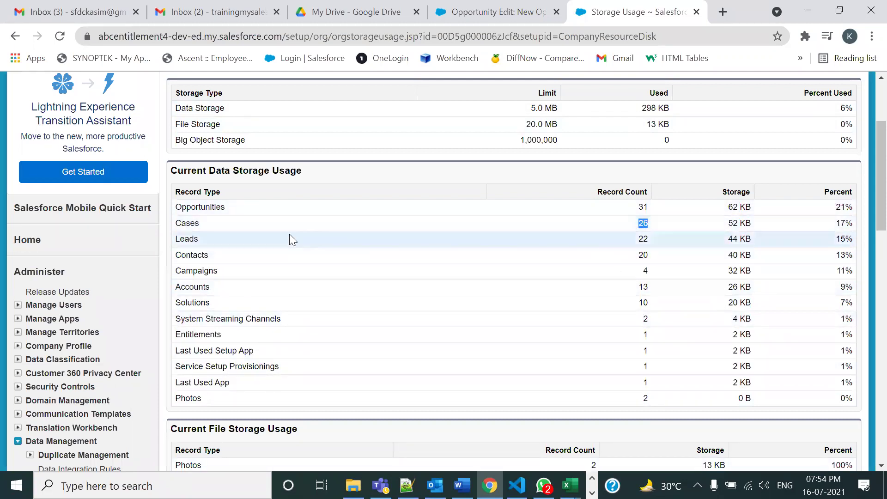
click(643, 207)
double_click(643, 208)
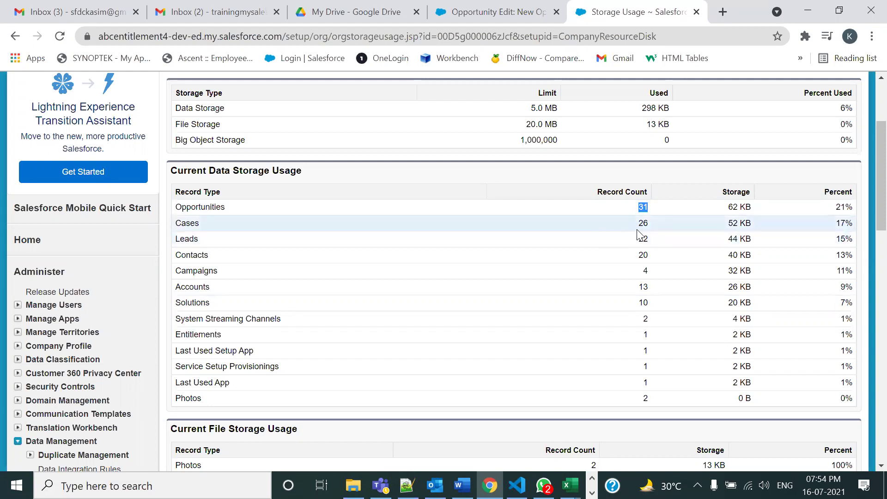
drag(643, 223, 639, 224)
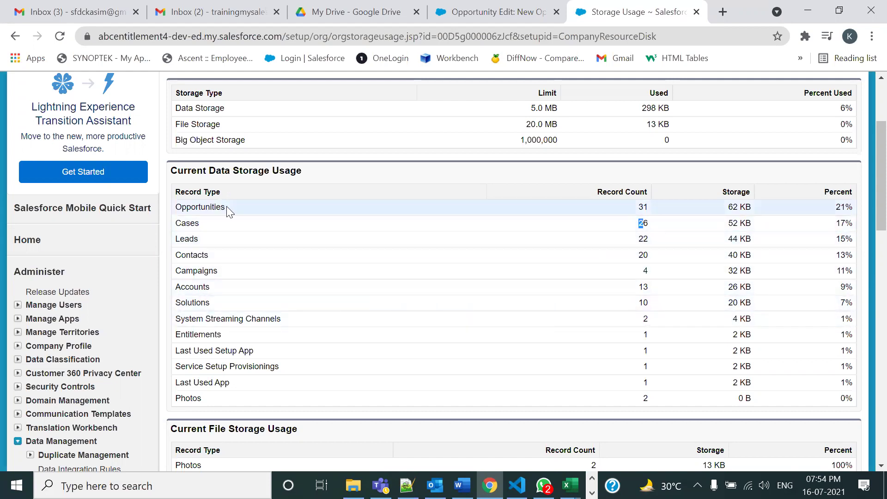
Review the record types from Opportunities to Photos in the Current Data Storage Usage table
drag(230, 211, 165, 212)
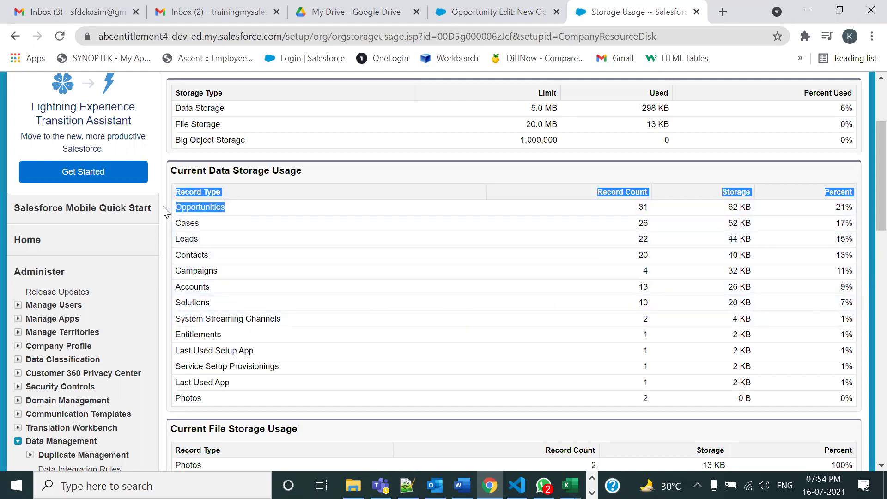
click(248, 237)
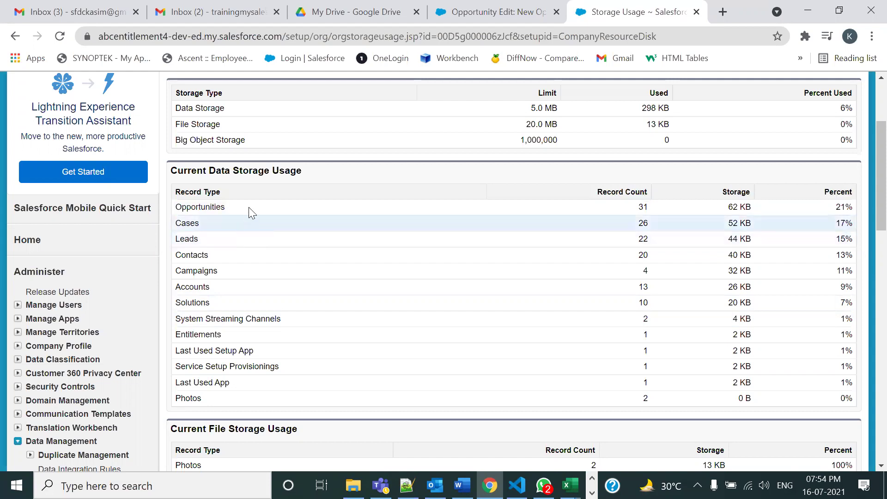
drag(225, 207, 176, 239)
click(202, 257)
double_click(202, 257)
drag(226, 271, 189, 287)
drag(202, 398, 177, 204)
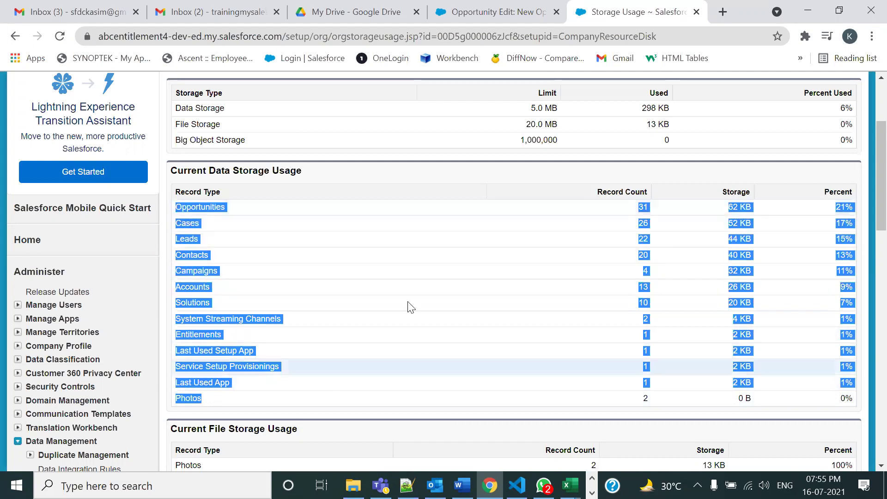
click(508, 231)
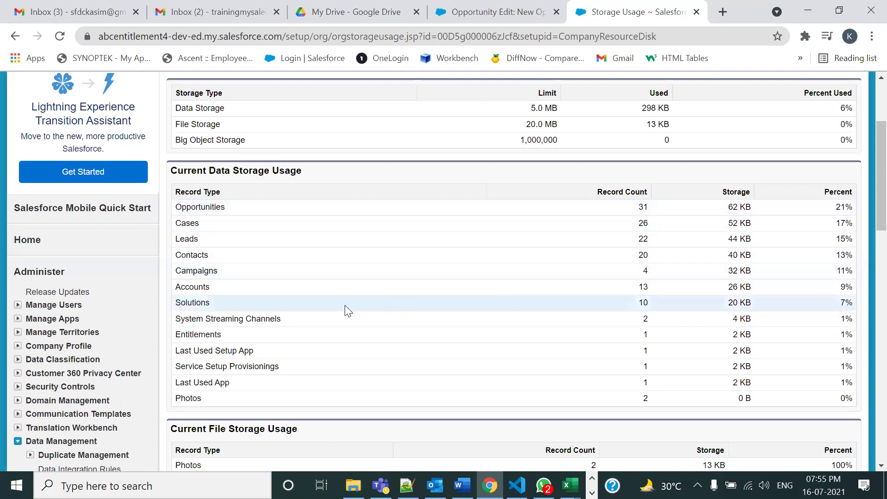
Check the Accounts, Opportunities, Cases and Leads record counts, and the "dev-ed" part of the org's web address
double_click(192, 287)
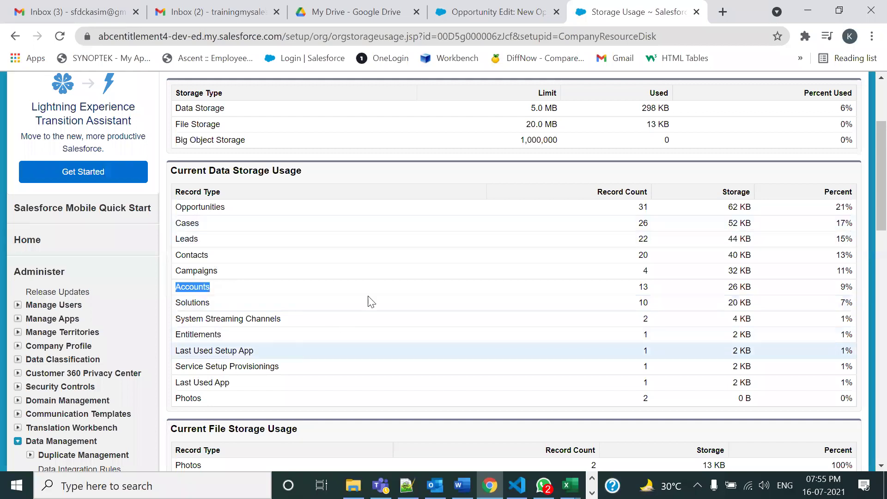
drag(637, 209, 647, 206)
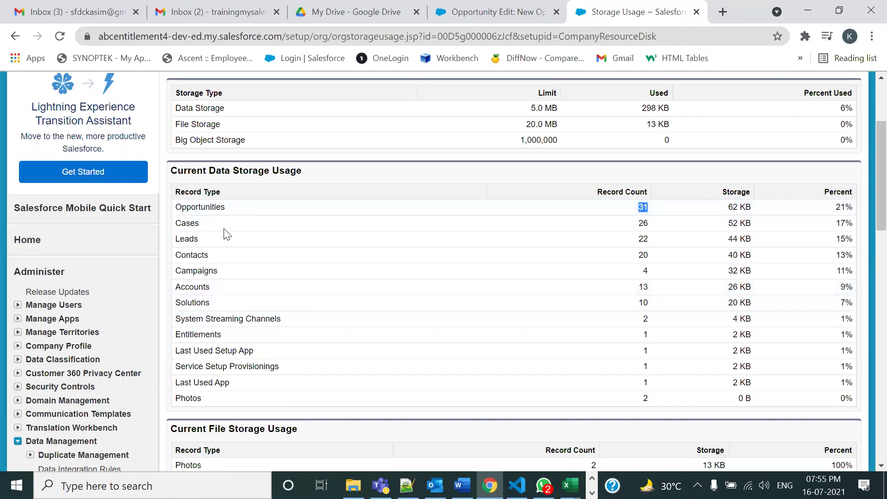
double_click(643, 287)
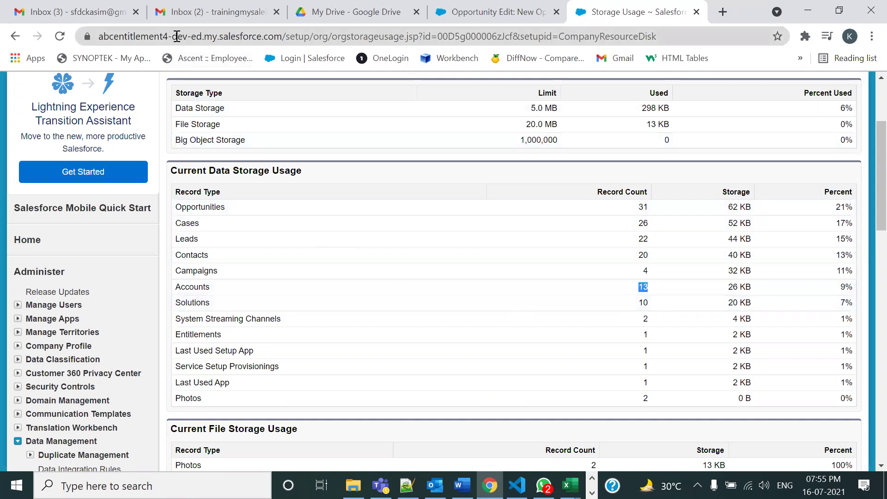
drag(172, 36, 203, 36)
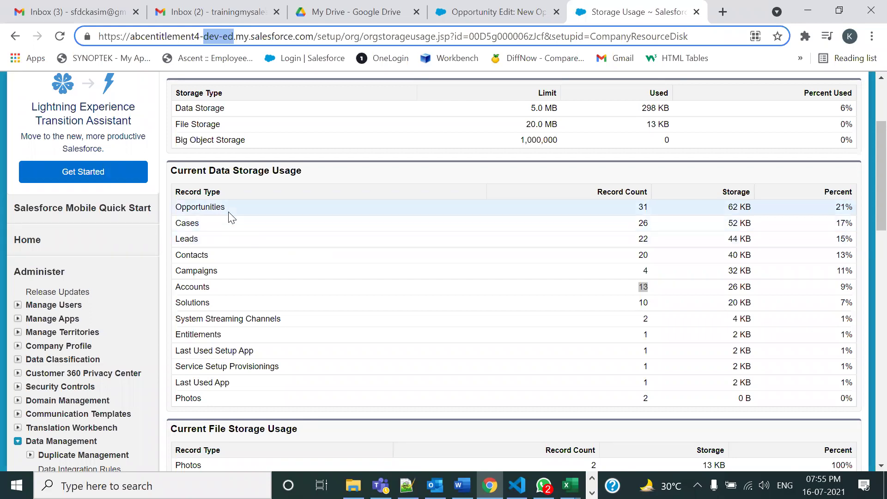
drag(233, 210, 236, 414)
drag(254, 209, 260, 399)
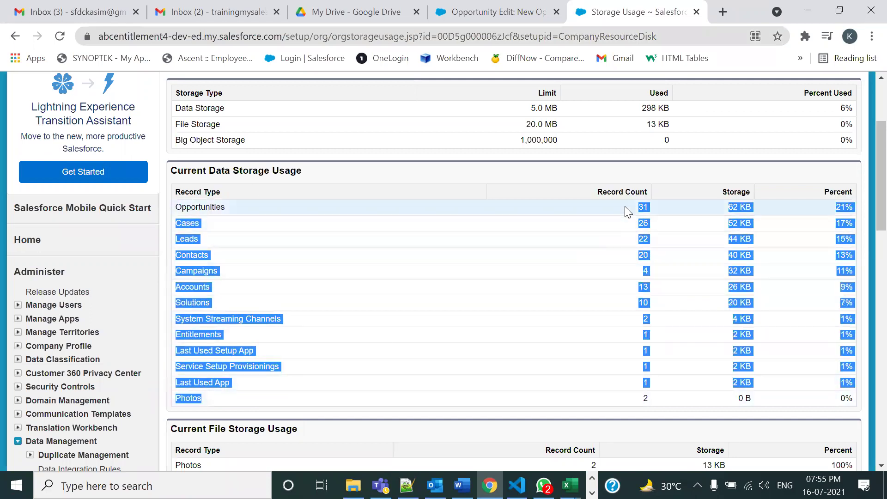
click(645, 210)
double_click(642, 224)
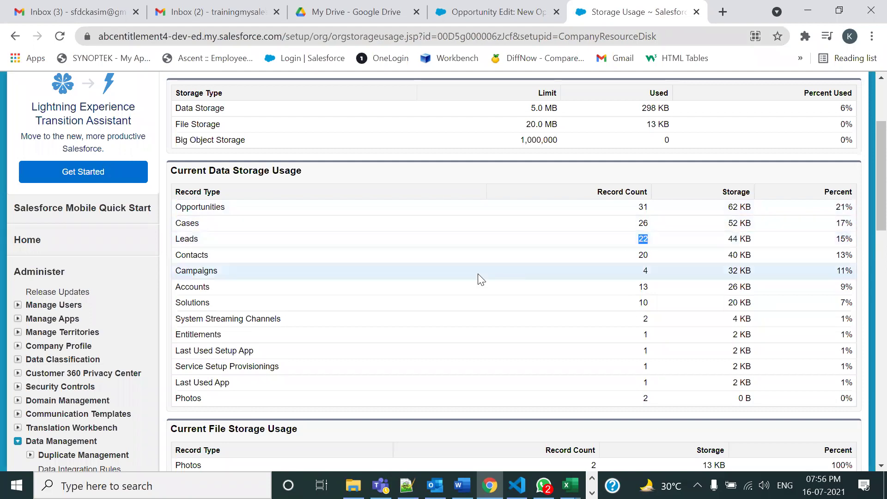
Open the United Oil & Gas Corp. account for editing and review its account, address and additional information fields
scroll(478, 275, up, 3)
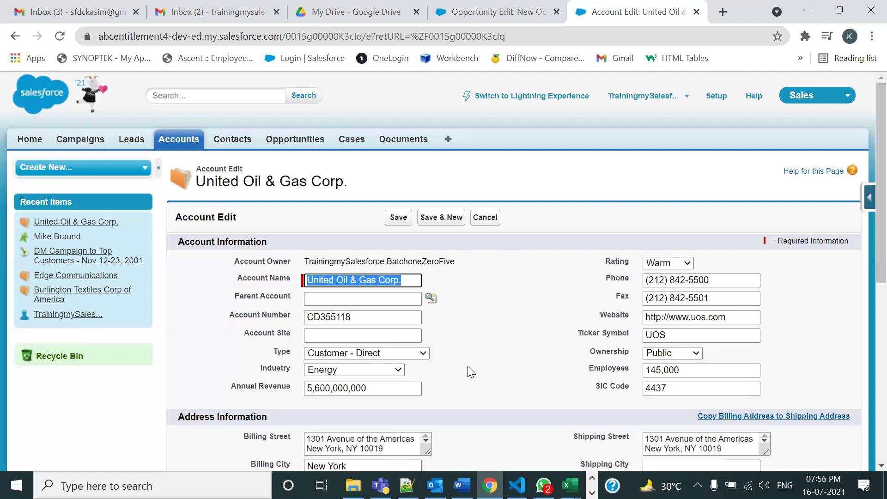
scroll(397, 259, down, 1)
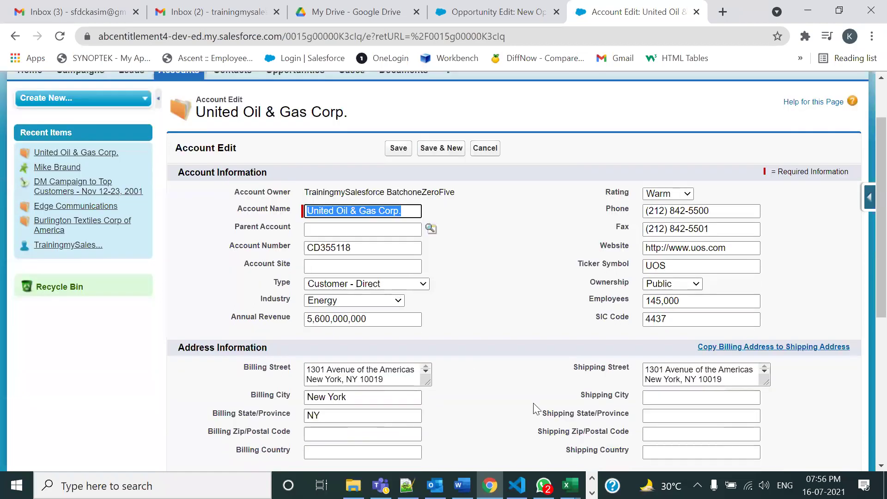
scroll(534, 403, down, 1)
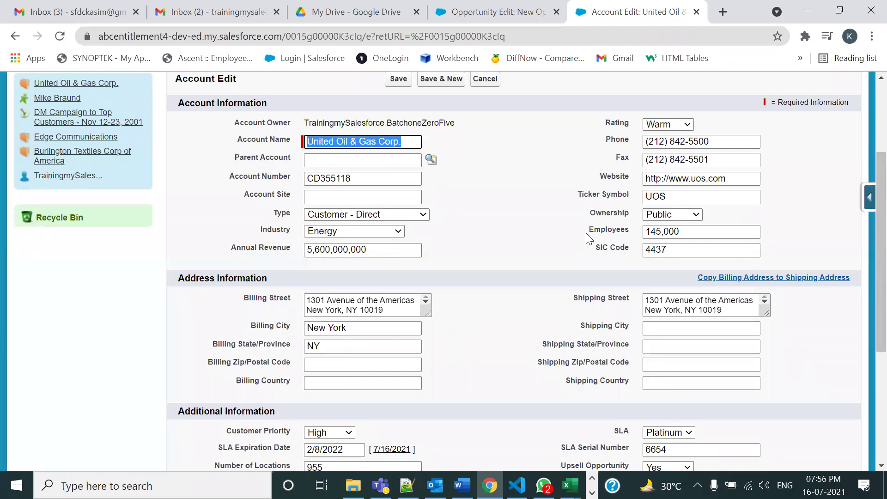
scroll(590, 239, up, 3)
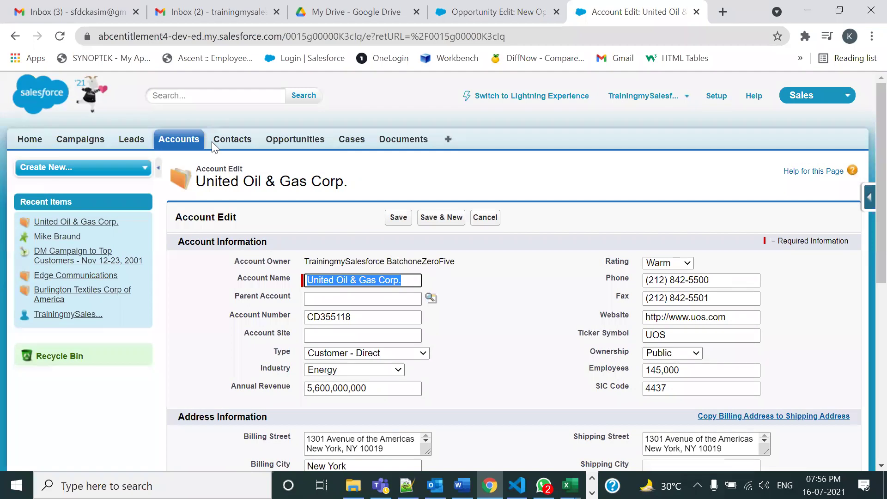
Start a new account record from the Accounts home page and name it Merck Inc
click(191, 145)
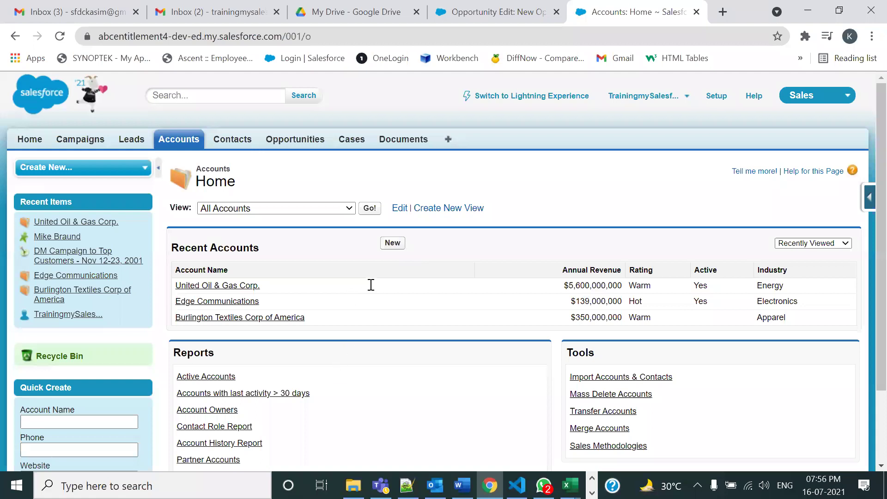
text(M)
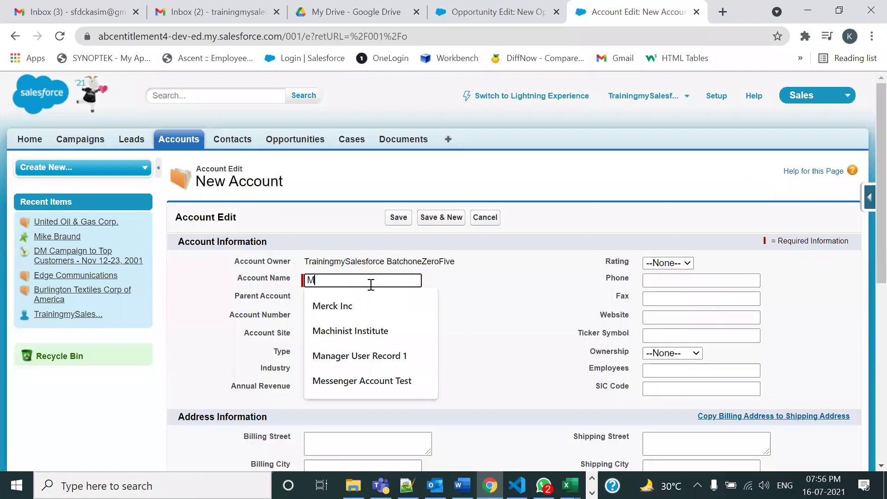
key(Down)
key(Return)
key(Tab)
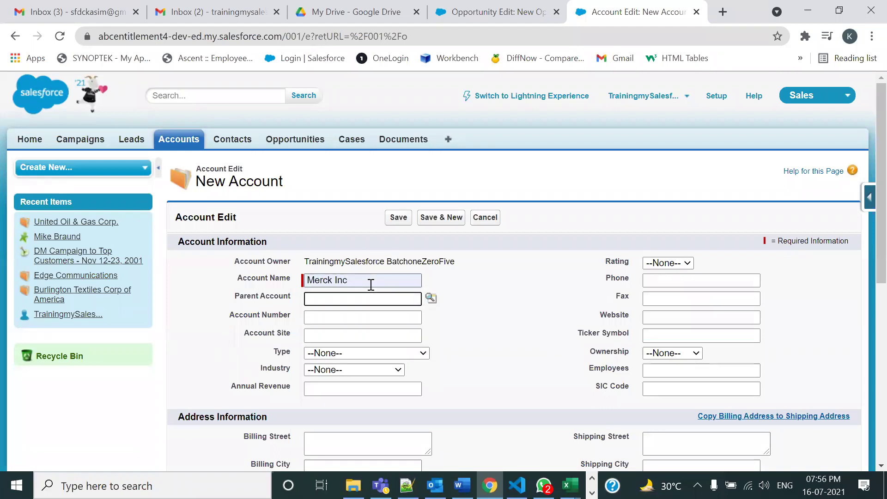
Set the new account's type to Prospect and its industry to Insurance
click(374, 354)
click(373, 388)
click(379, 354)
click(343, 375)
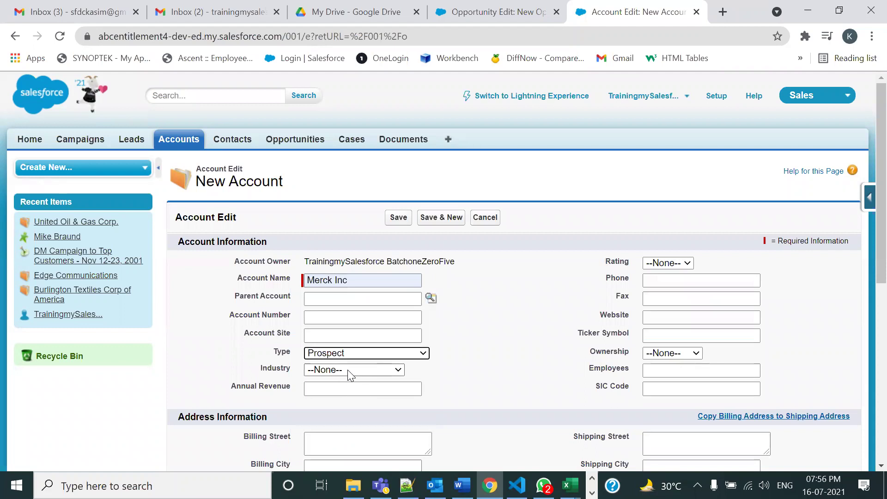
click(349, 372)
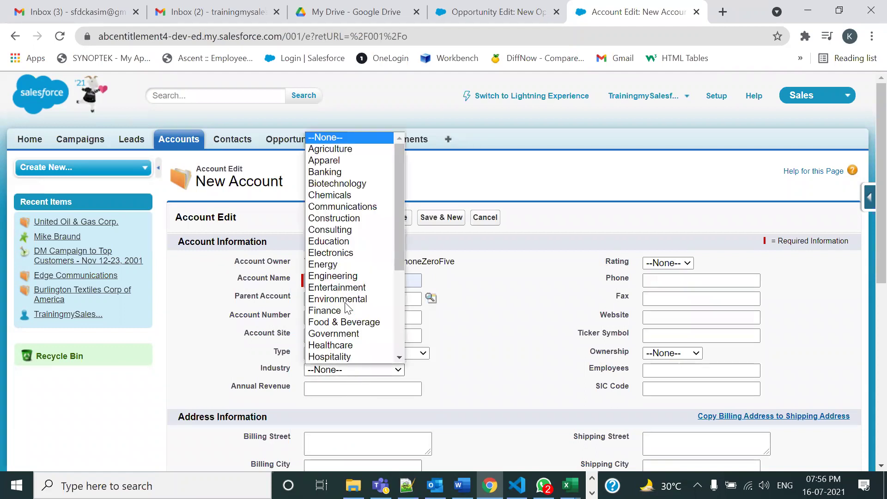
scroll(334, 340, down, 1)
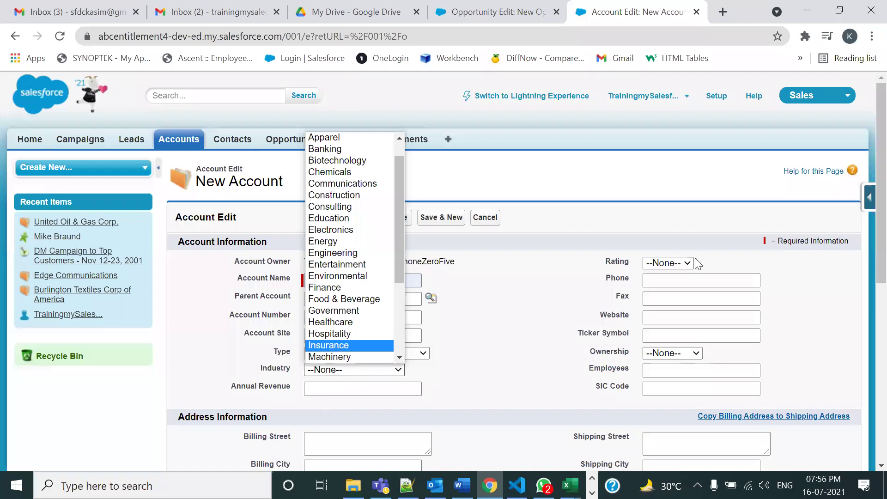
click(667, 286)
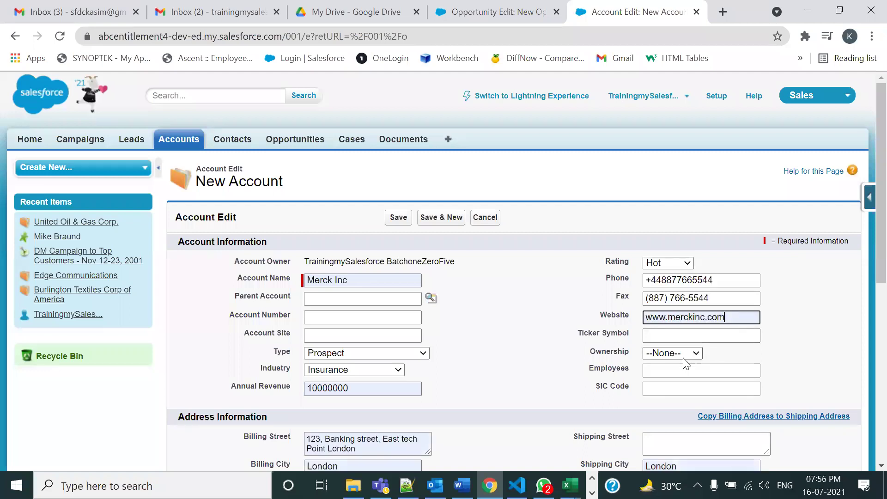
click(691, 354)
click(671, 378)
Set the customer priority to High, Active to Yes and SLA to Gold, and save the Merck Inc account
scroll(684, 374, down, 5)
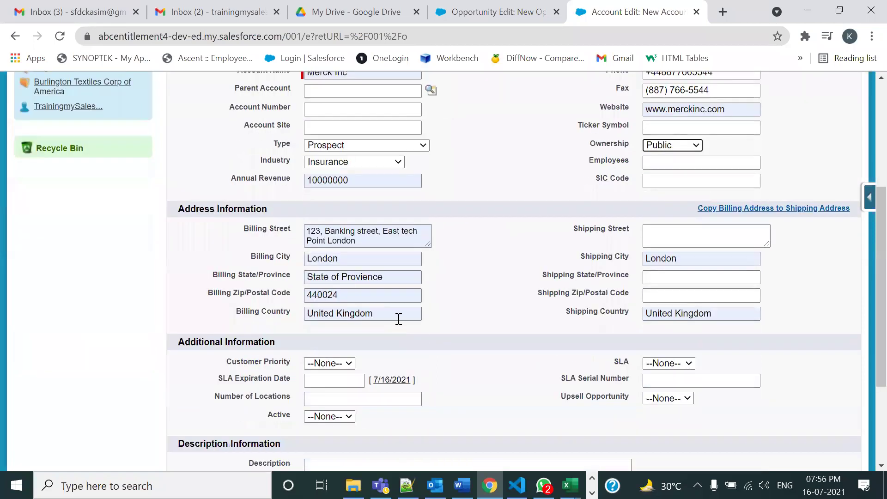
scroll(388, 324, down, 2)
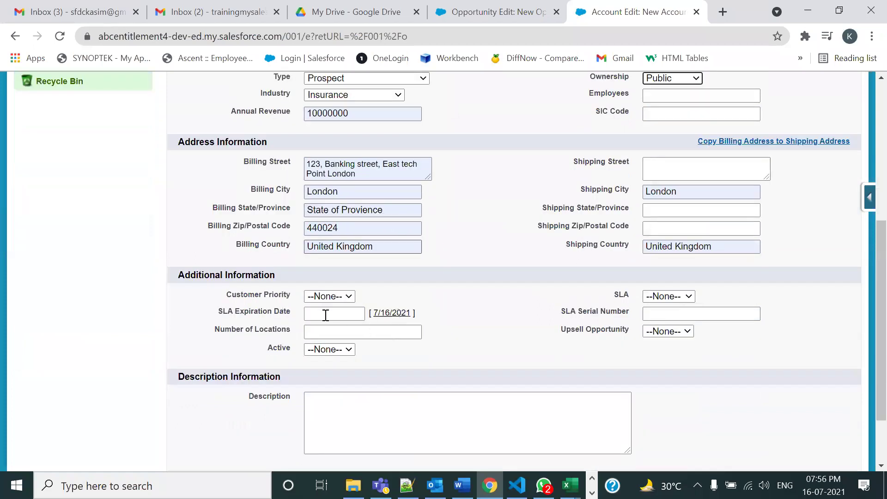
click(339, 295)
click(326, 320)
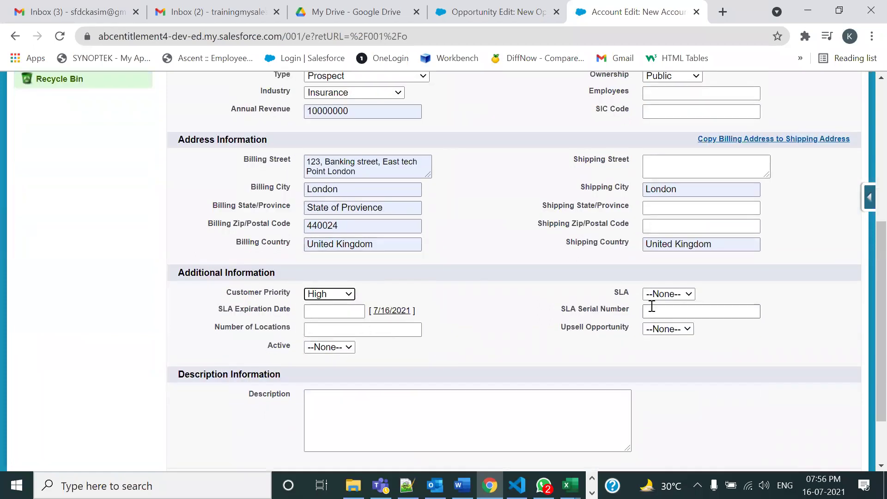
scroll(350, 206, up, 2)
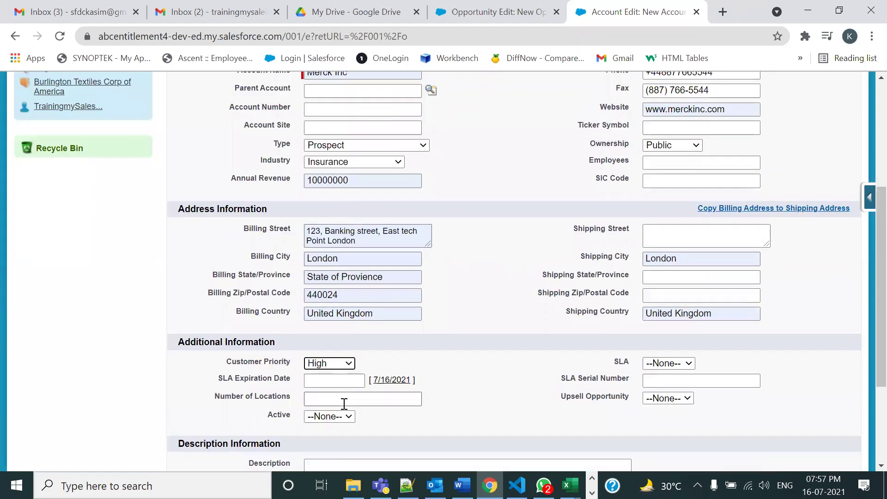
click(335, 416)
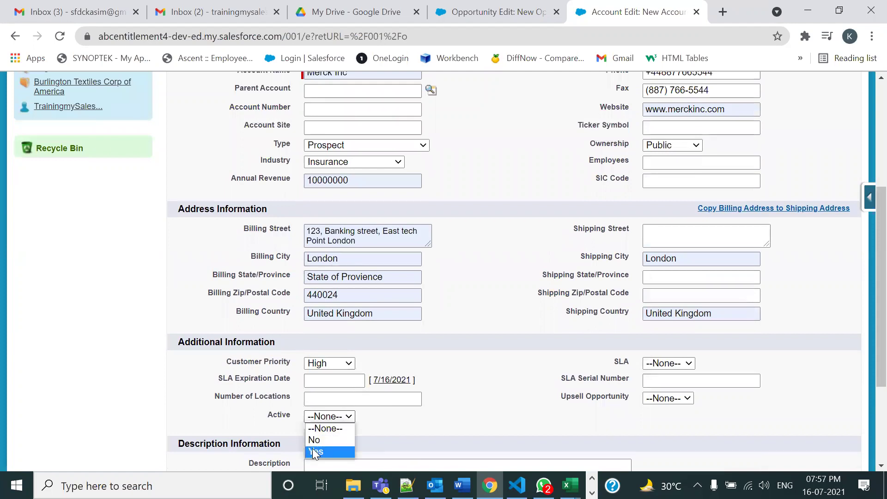
scroll(345, 426, down, 3)
click(660, 224)
click(655, 238)
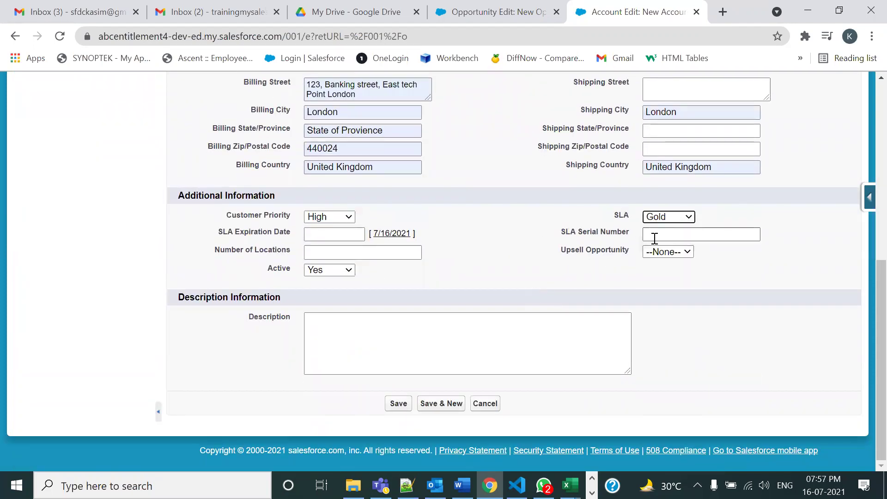
click(325, 217)
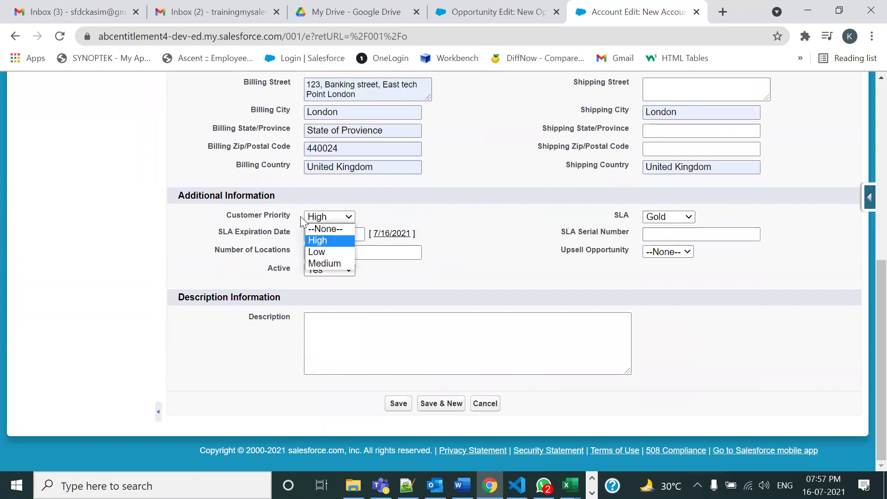
click(547, 232)
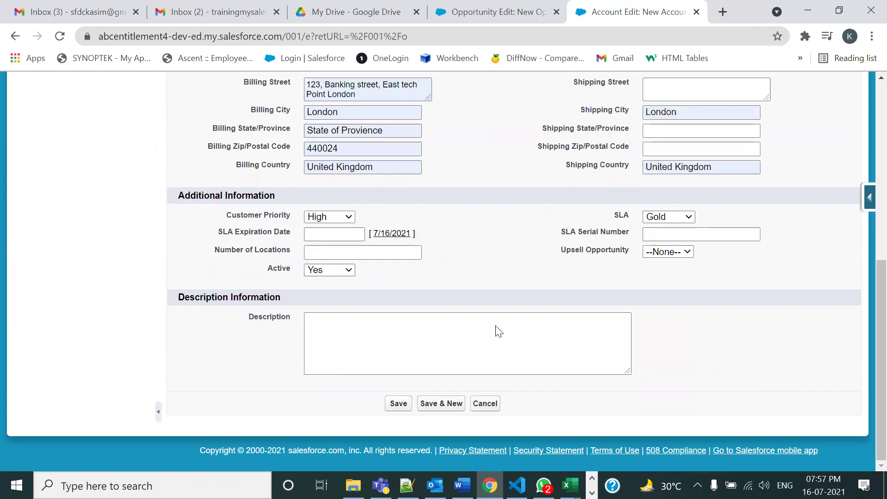
click(397, 403)
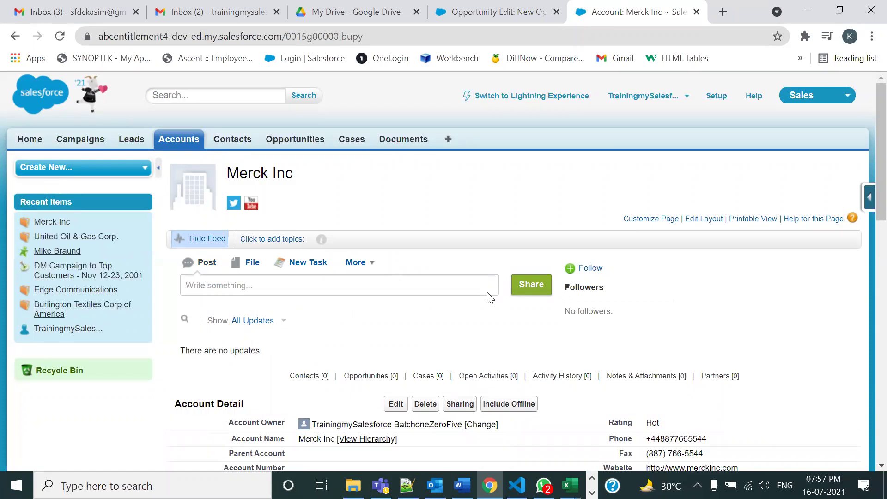
Find Merck Inc in the All Accounts list view and highlight the "dev-ed" part of the org's web address
scroll(432, 311, down, 1)
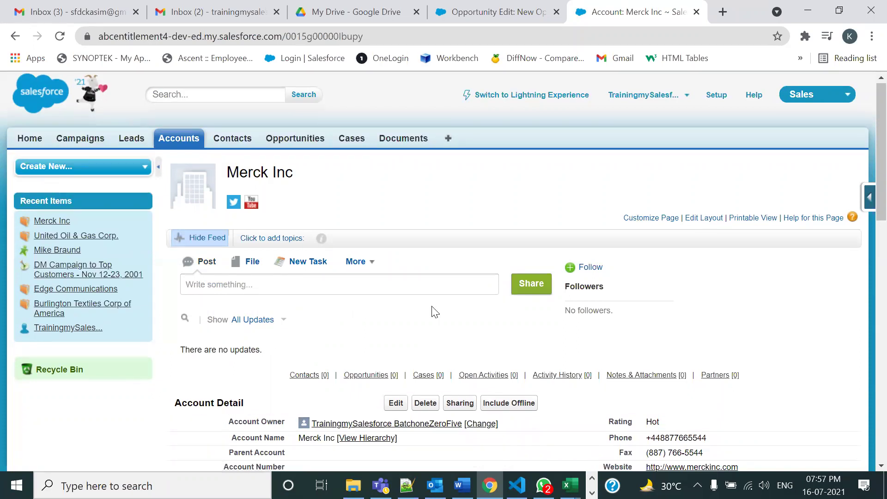
scroll(432, 311, up, 1)
click(179, 139)
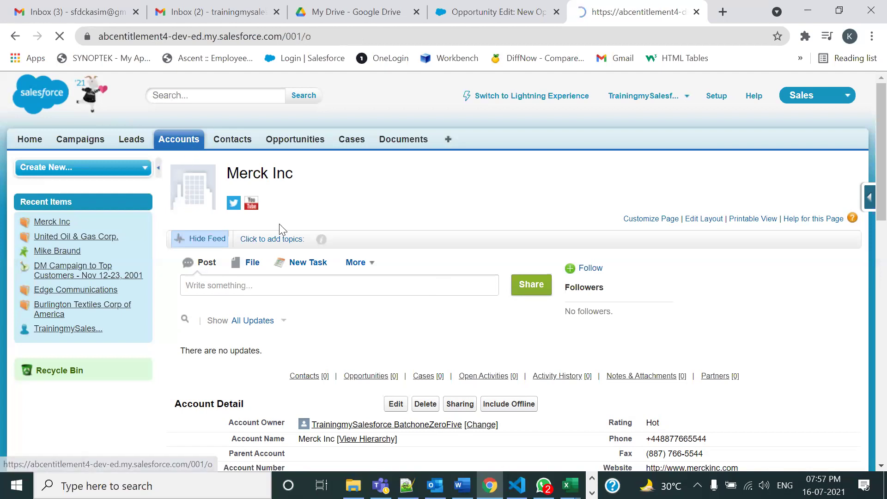
click(368, 209)
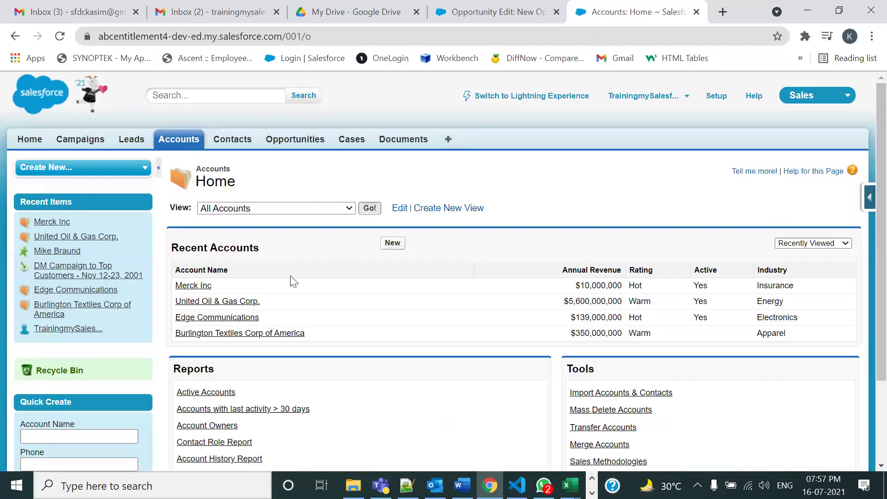
scroll(294, 280, down, 1)
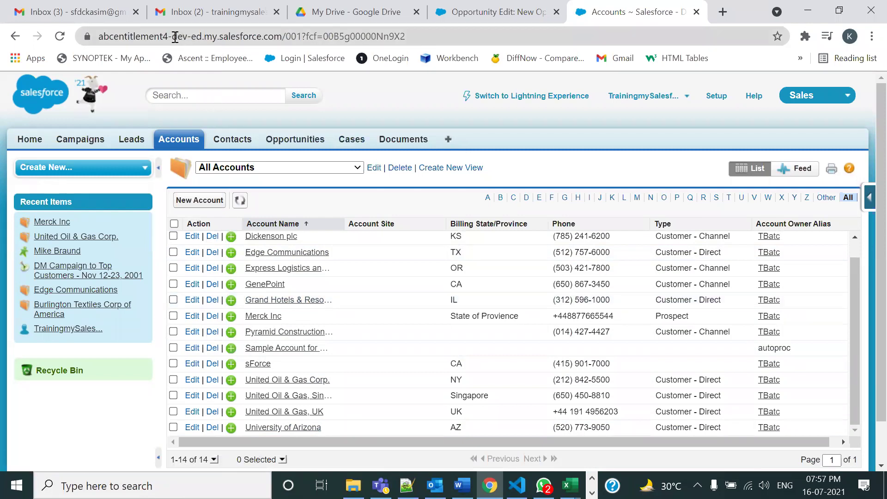
drag(175, 37, 244, 37)
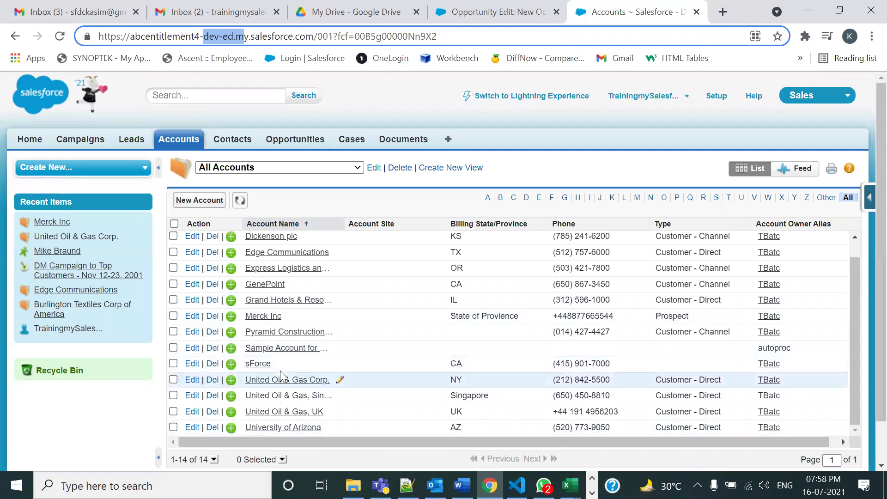
Look through the available account list views, view My Accounts, and return to All Accounts
scroll(280, 371, down, 1)
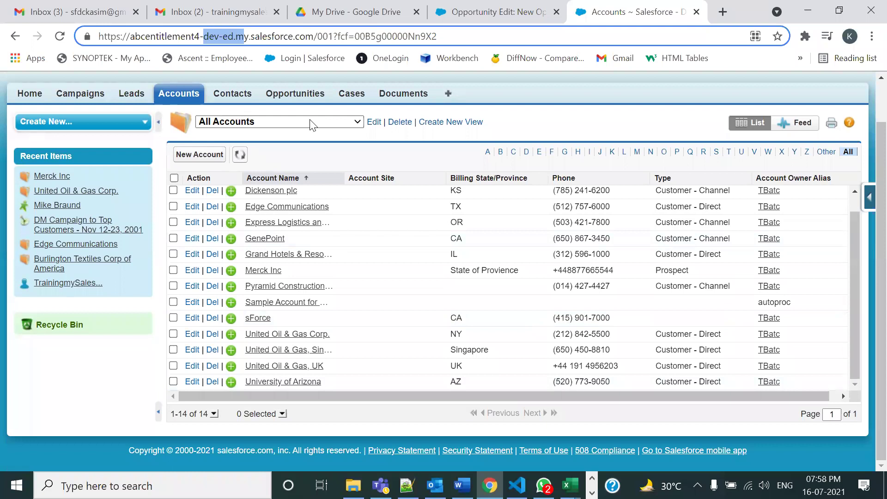
click(356, 122)
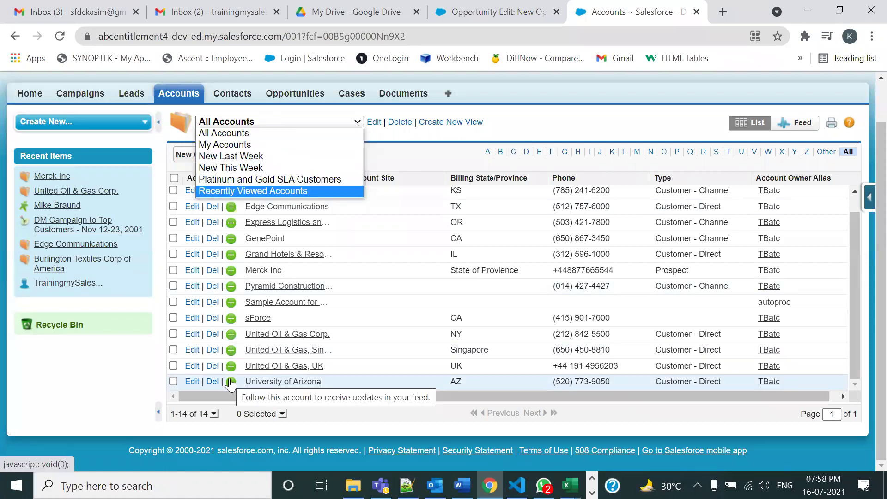
click(241, 145)
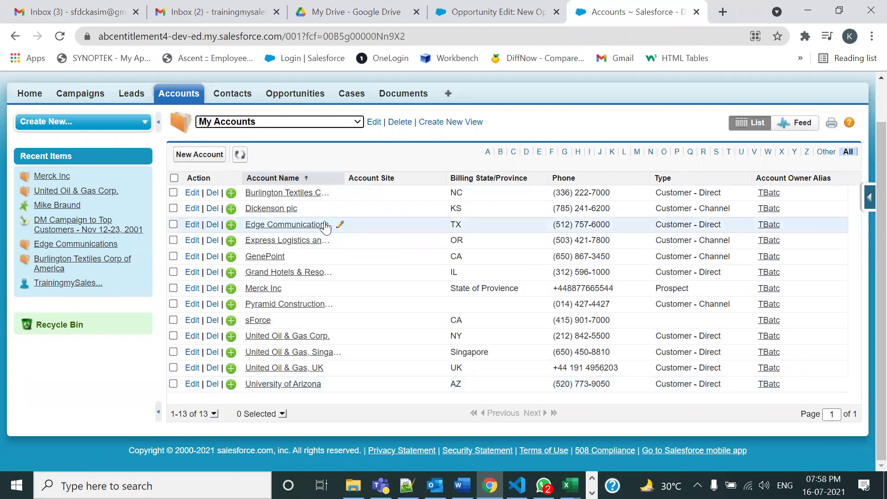
click(261, 125)
click(263, 132)
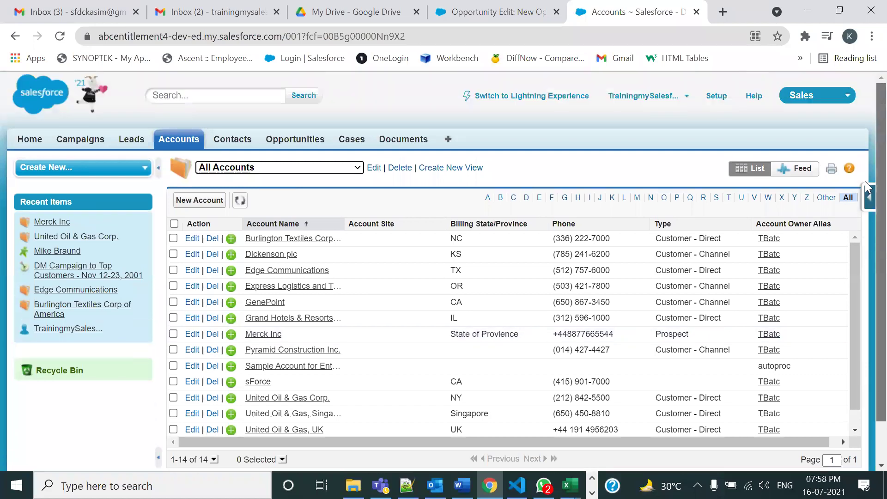
Open the All Users list in Setup under Manage Users
scroll(865, 249, up, 1)
click(716, 96)
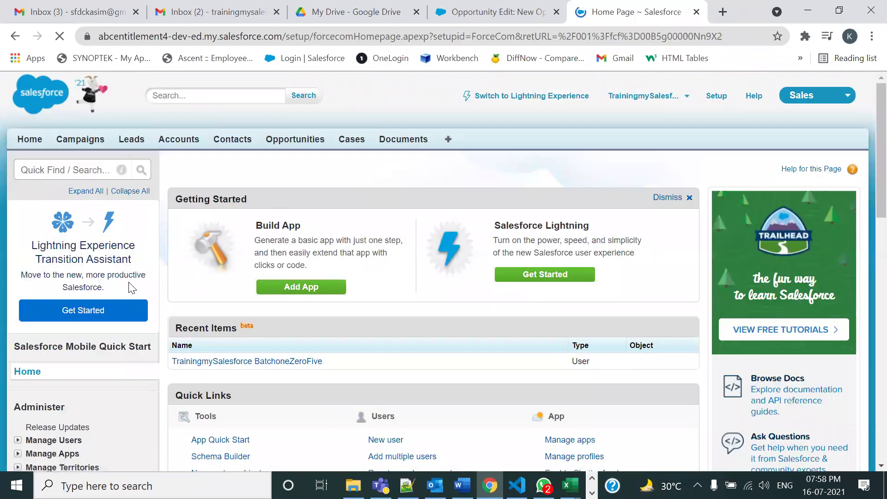
scroll(118, 331, down, 3)
click(19, 302)
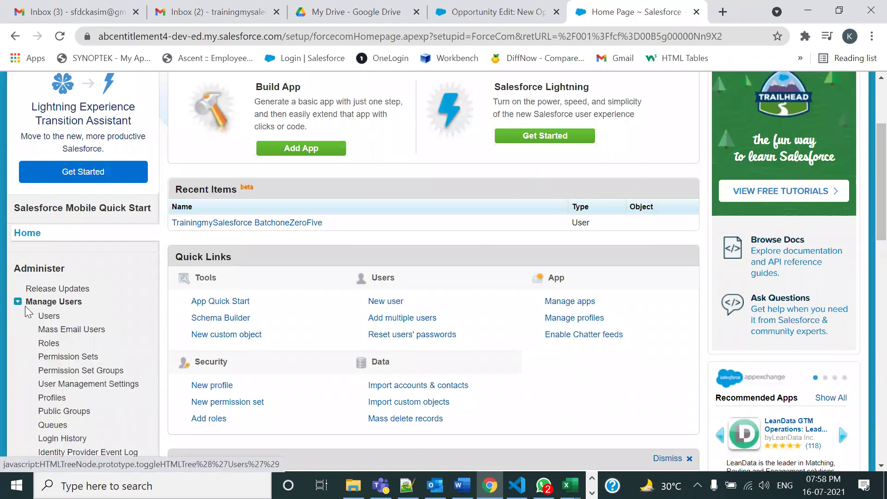
click(50, 318)
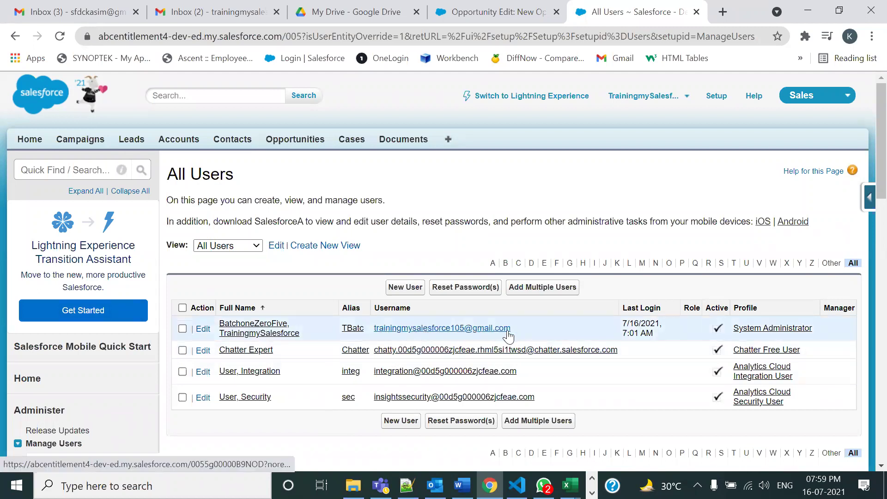
Examine the first user's username, profile and full name in the user list, then highlight the All Users page title
drag(506, 330, 363, 342)
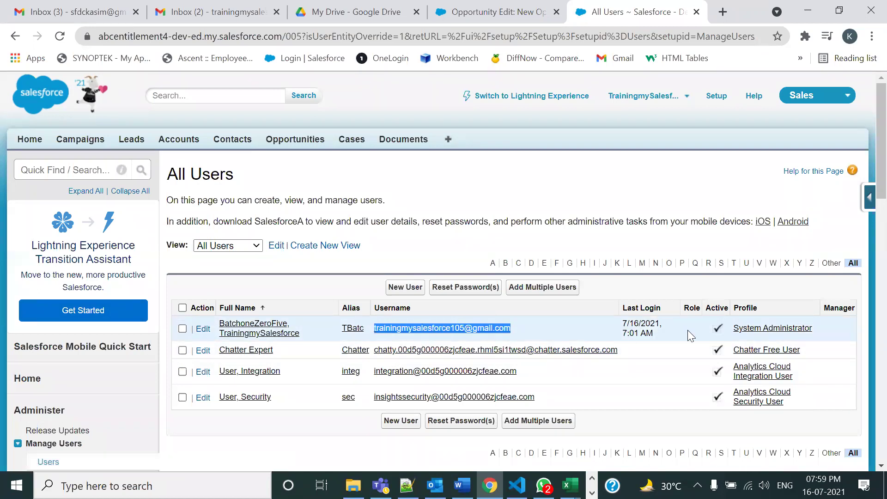
drag(825, 329, 732, 329)
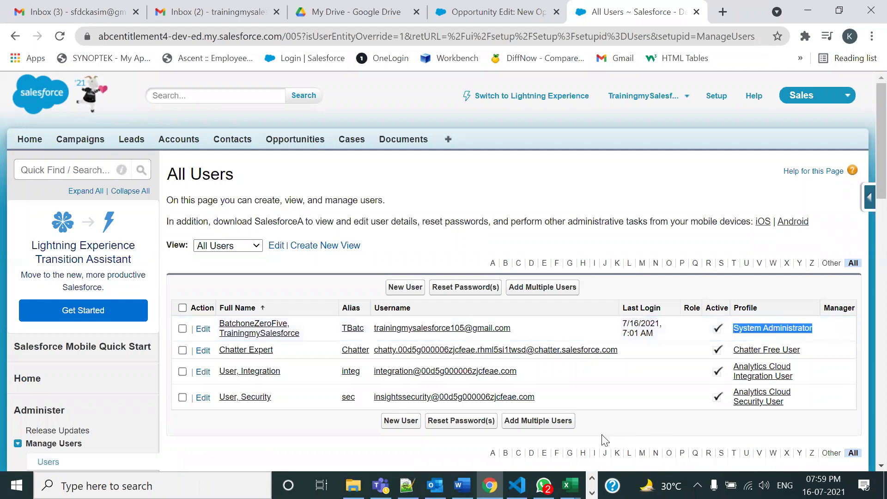
drag(512, 329, 384, 334)
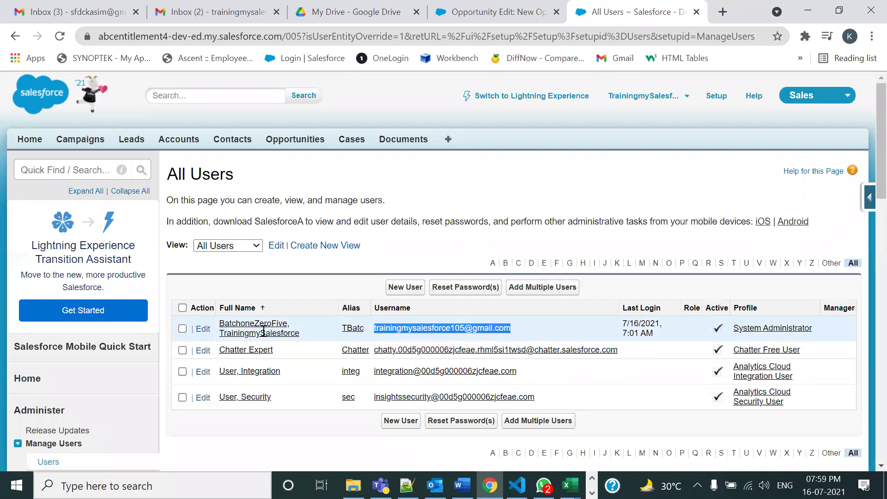
drag(303, 334, 217, 323)
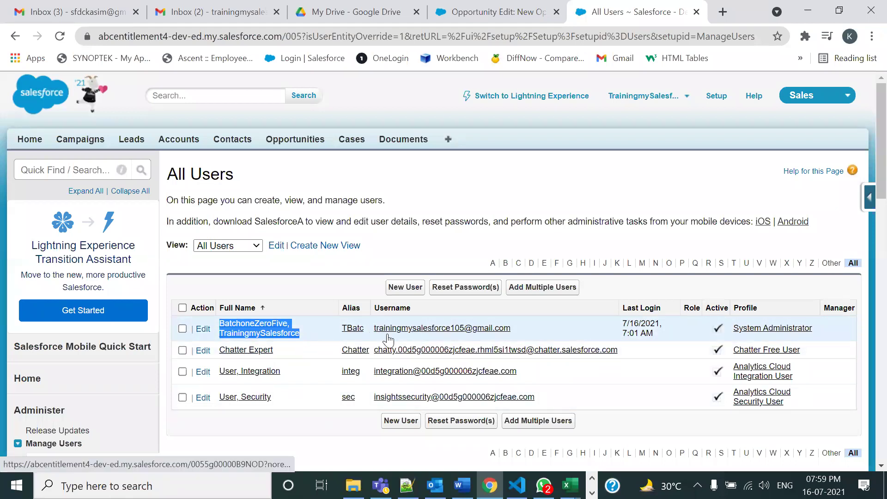
drag(521, 330, 374, 329)
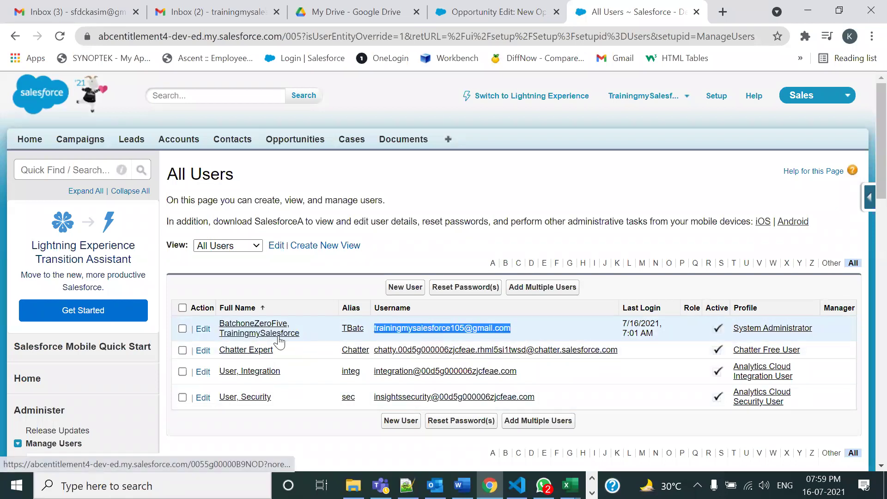
drag(313, 330, 217, 323)
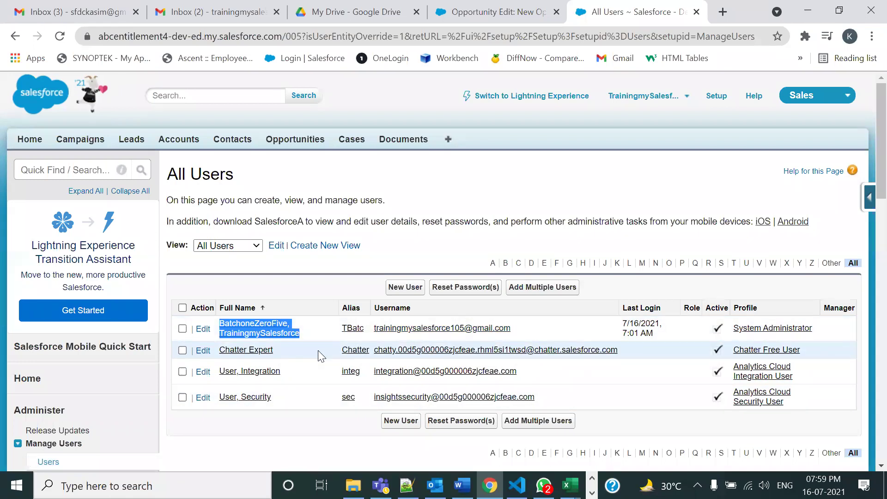
drag(255, 175, 165, 180)
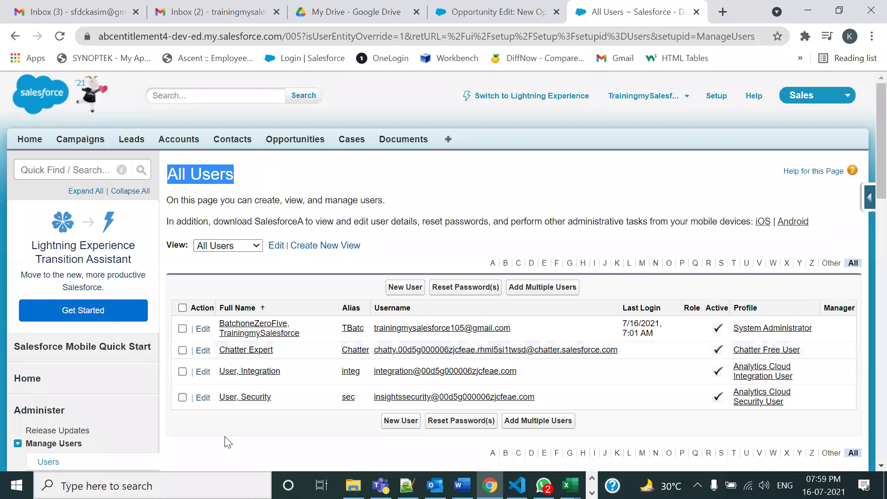
Open the Server Instances image from the Batch101 folder on drive D: in Paint
click(353, 485)
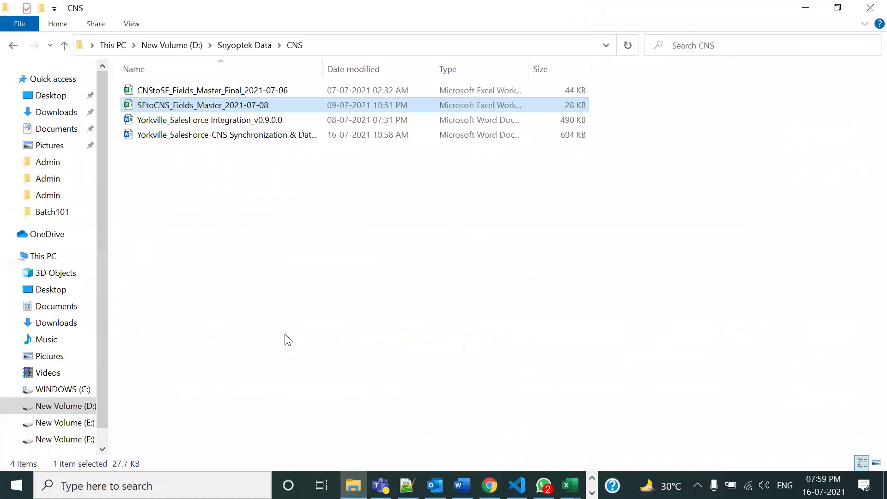
click(210, 45)
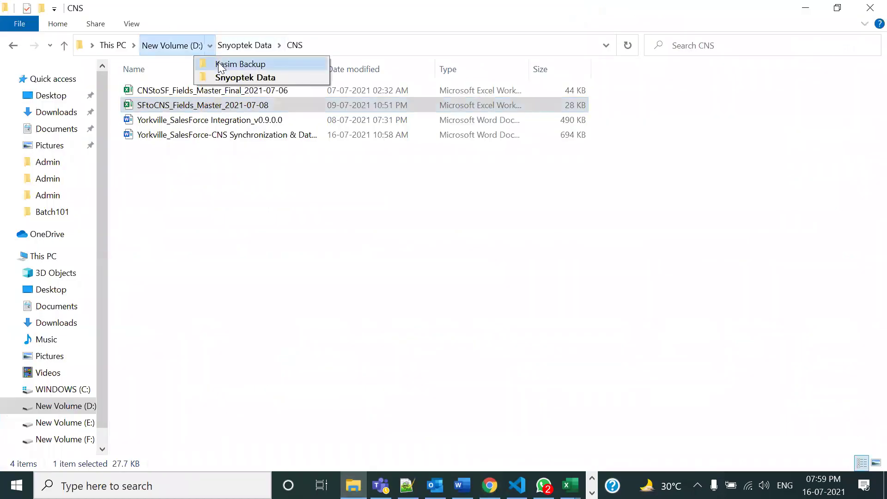
click(221, 65)
double_click(189, 91)
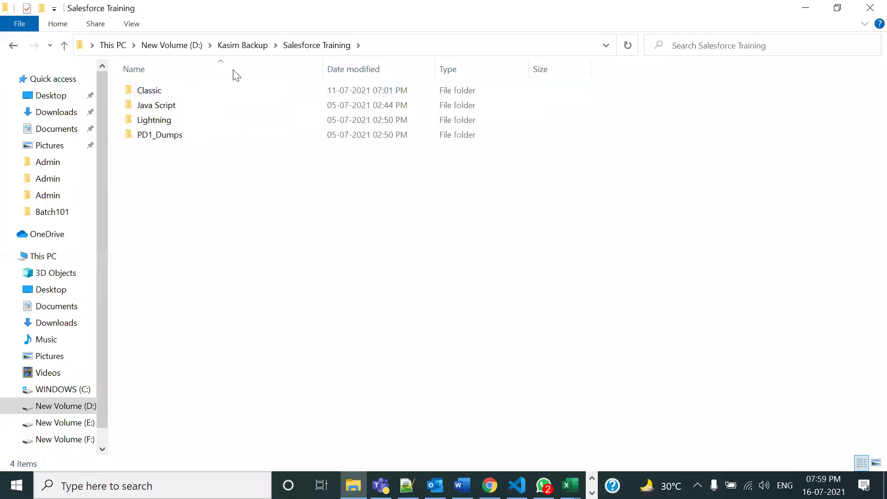
click(259, 45)
double_click(172, 104)
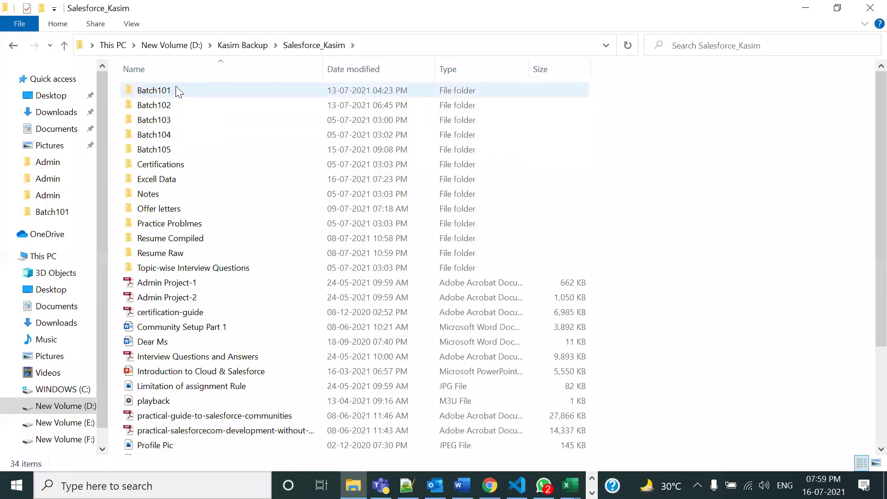
double_click(176, 86)
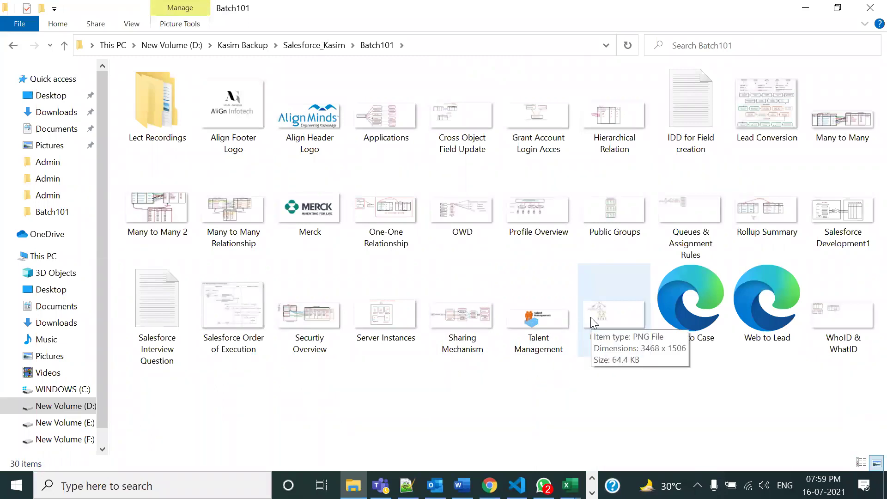
click(397, 328)
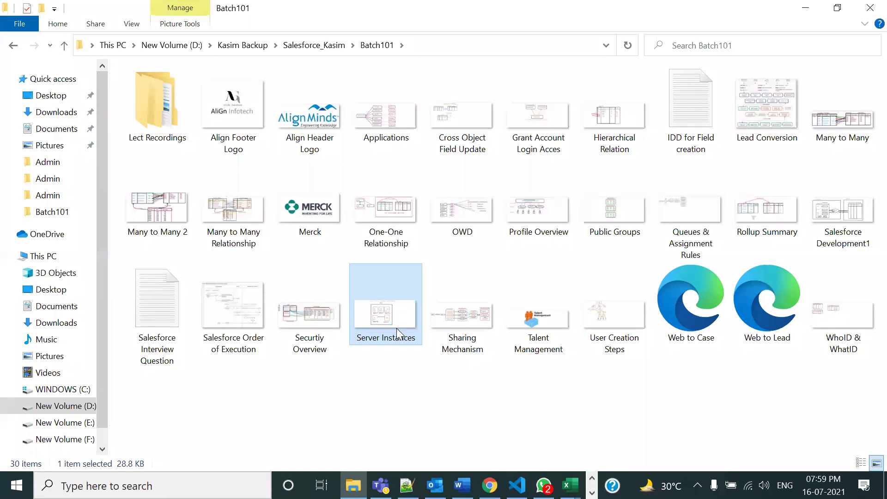
right_click(396, 328)
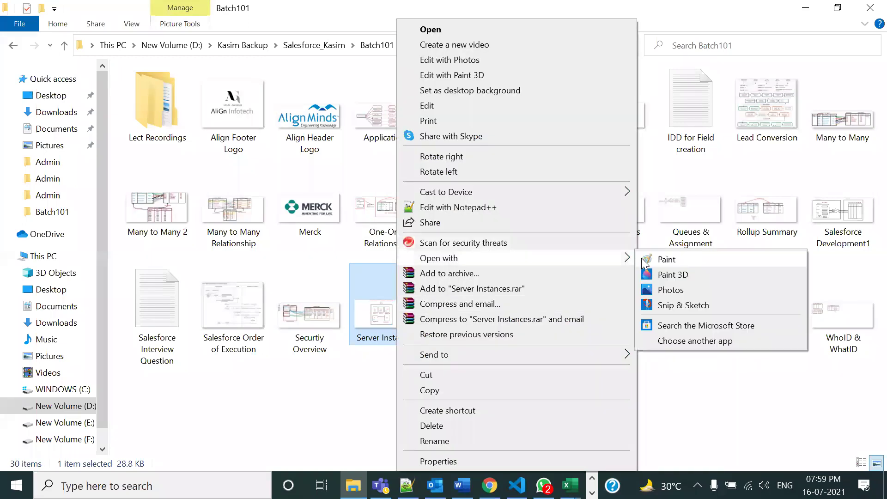
click(646, 260)
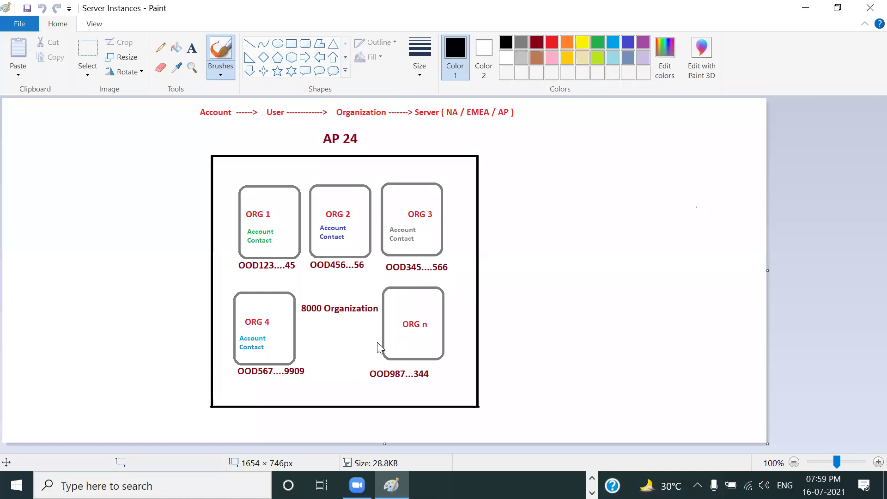
Underline Account, User, Organization and Server (NA / EMEA / AP) in the diagram's heading, then circle AP 24
drag(197, 125, 283, 125)
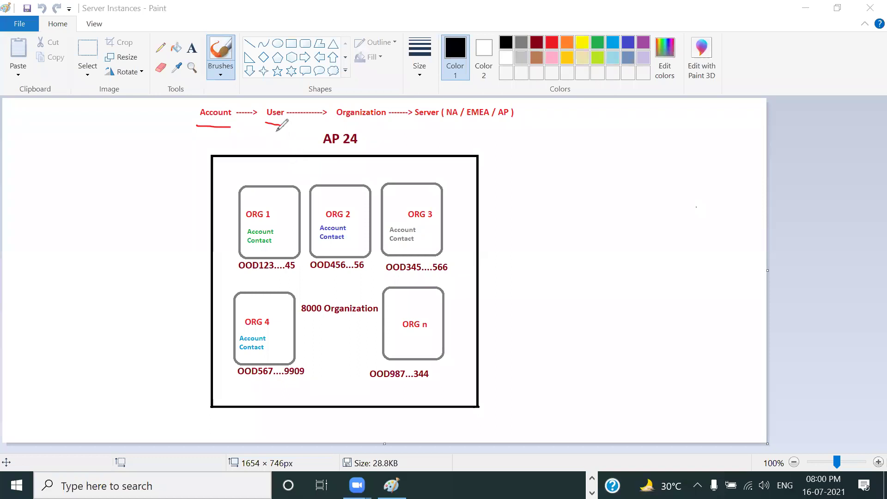
click(334, 121)
drag(334, 122, 375, 121)
drag(410, 121, 434, 121)
drag(193, 127, 233, 124)
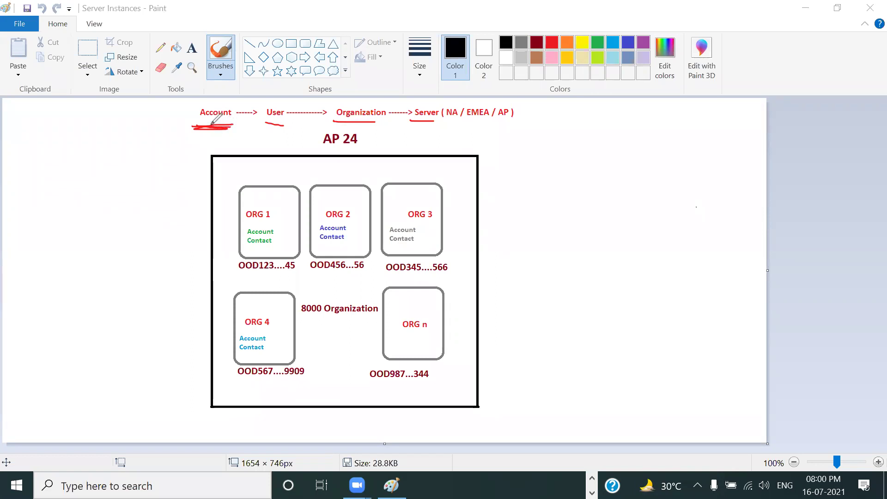
mouse_move(261, 124)
mouse_down()
mouse_move(291, 122)
mouse_move(270, 126)
mouse_up()
drag(326, 122, 371, 123)
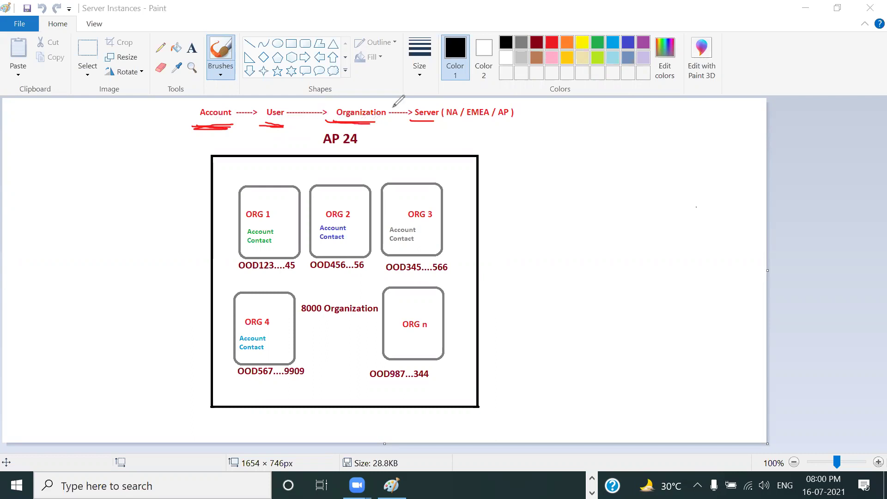
drag(406, 122, 518, 123)
mouse_move(323, 148)
mouse_down()
mouse_move(377, 136)
mouse_move(314, 134)
mouse_move(329, 146)
mouse_up()
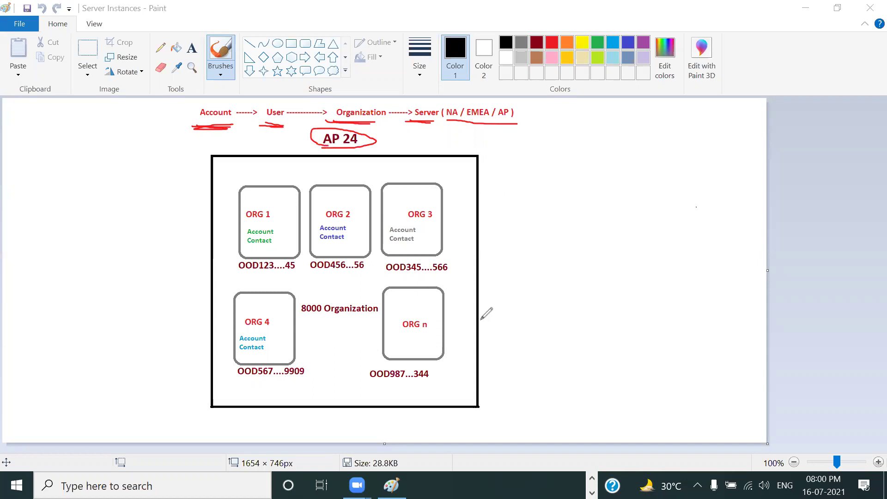
Erase the red annotation marks around AP 24 and under the diagram's heading
click(352, 147)
click(230, 126)
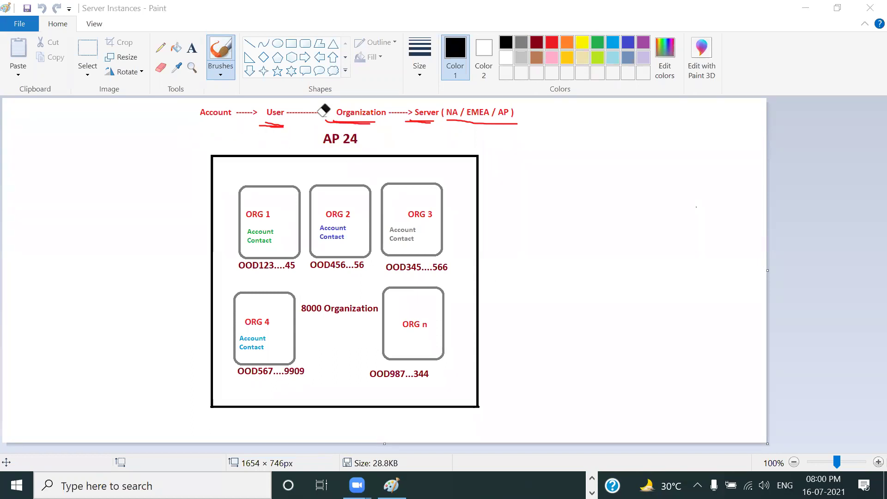
click(351, 122)
click(423, 121)
click(272, 126)
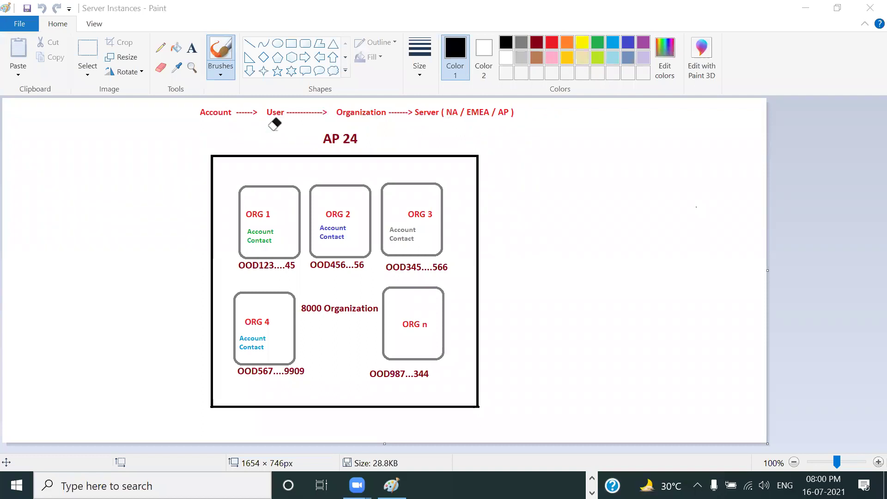
Switch back to Salesforce in Chrome and highlight the first user's username, full name and profile in the All Users list
click(531, 379)
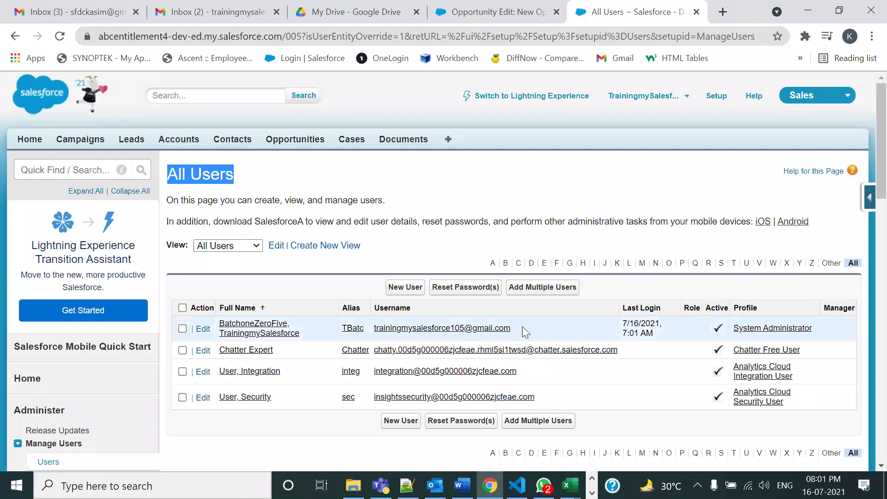
drag(523, 328, 401, 331)
drag(308, 332, 221, 331)
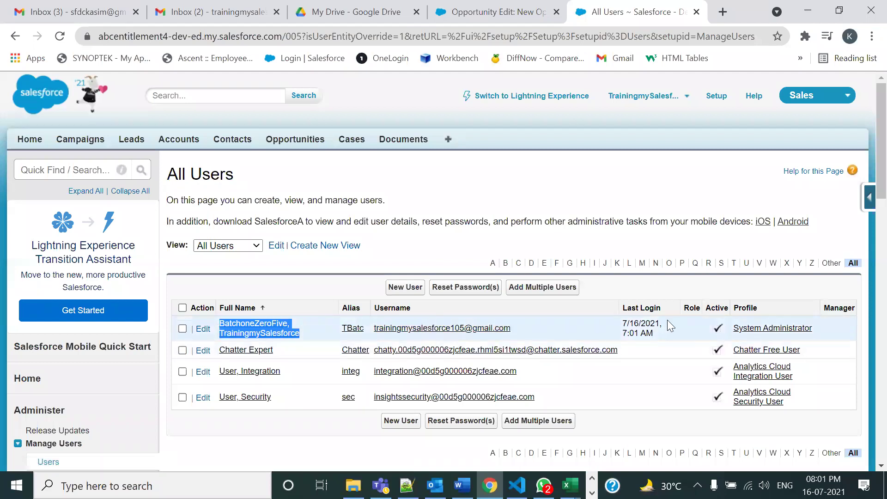
drag(820, 326, 737, 329)
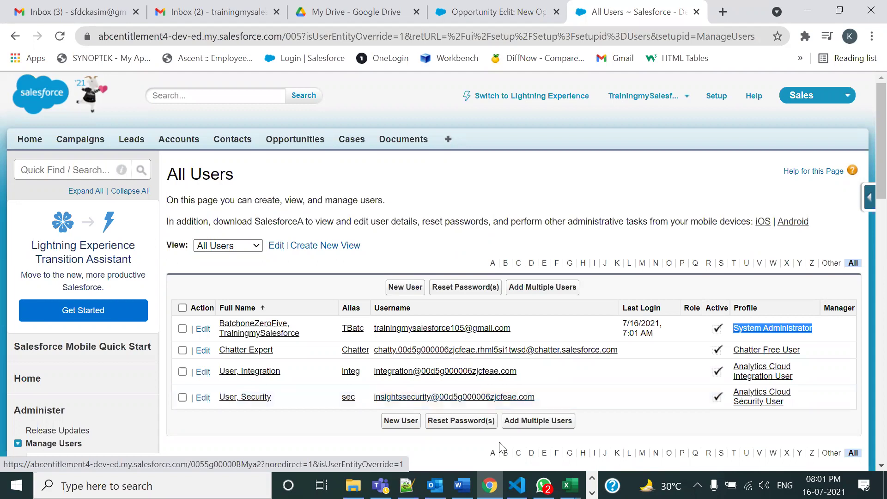
click(479, 119)
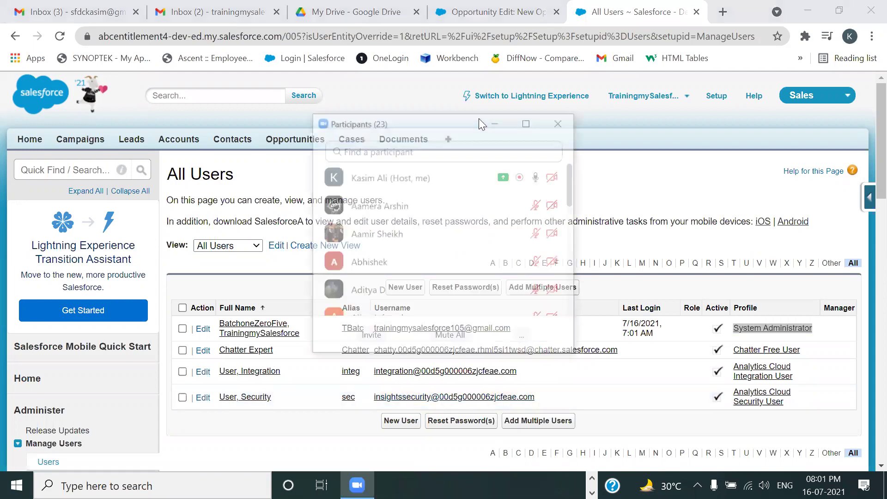
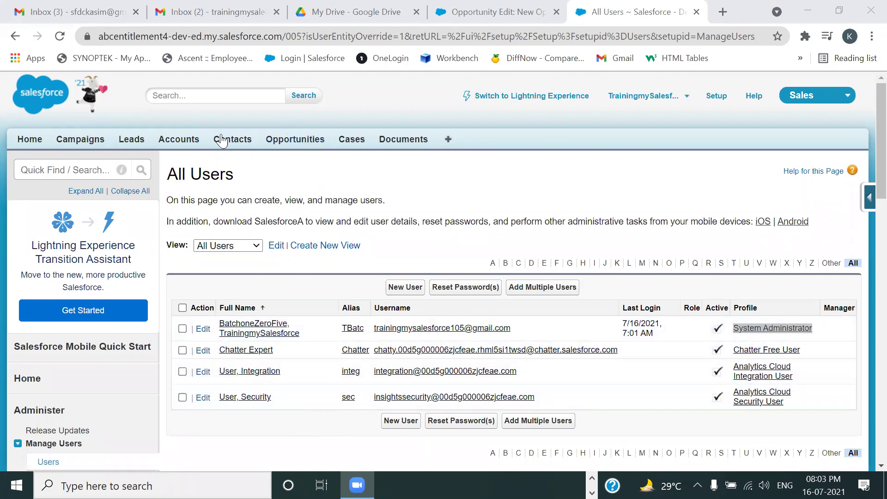
View the Merck Inc account record and return to the Accounts home page
click(179, 140)
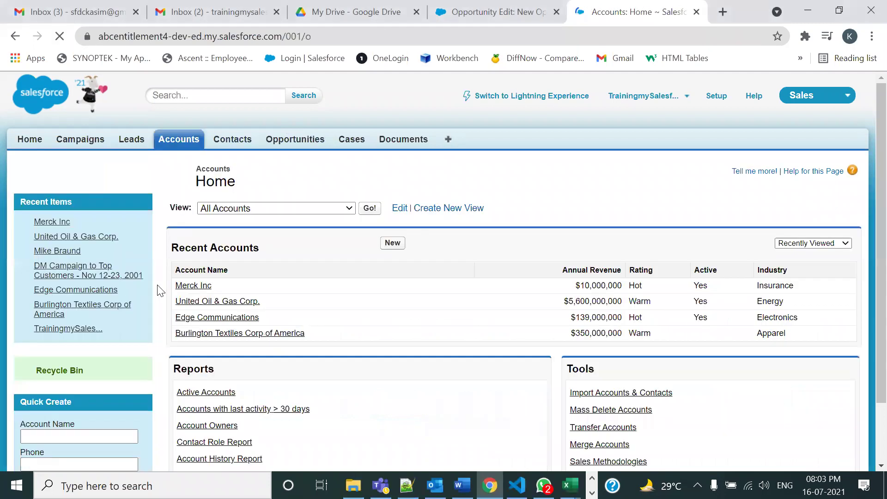
click(183, 334)
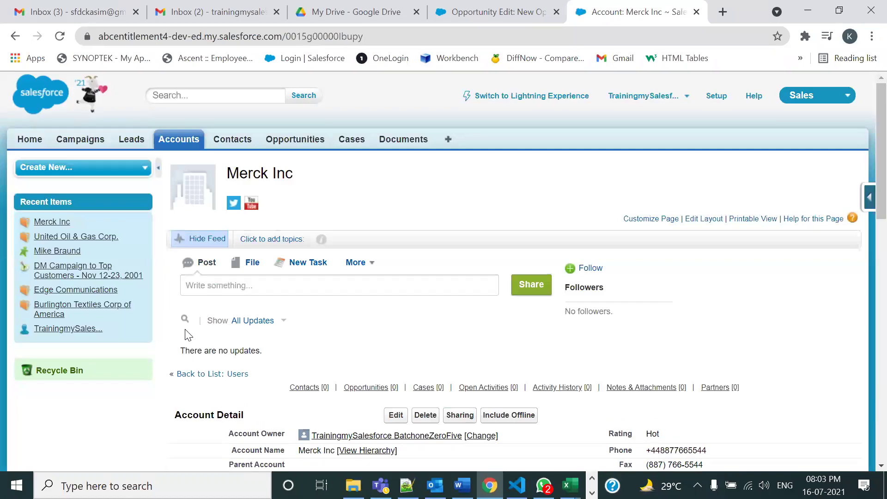
click(187, 141)
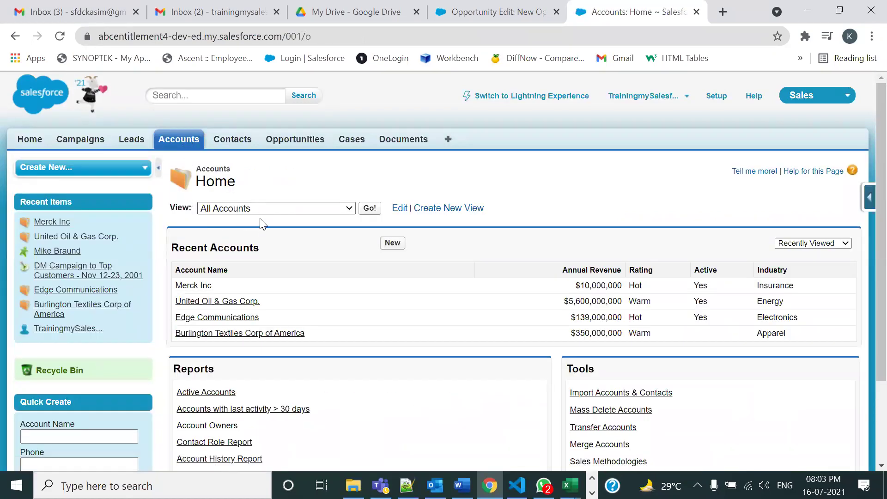
Look over the list view choices on the Accounts home page, then open My Accounts and review its records
click(258, 209)
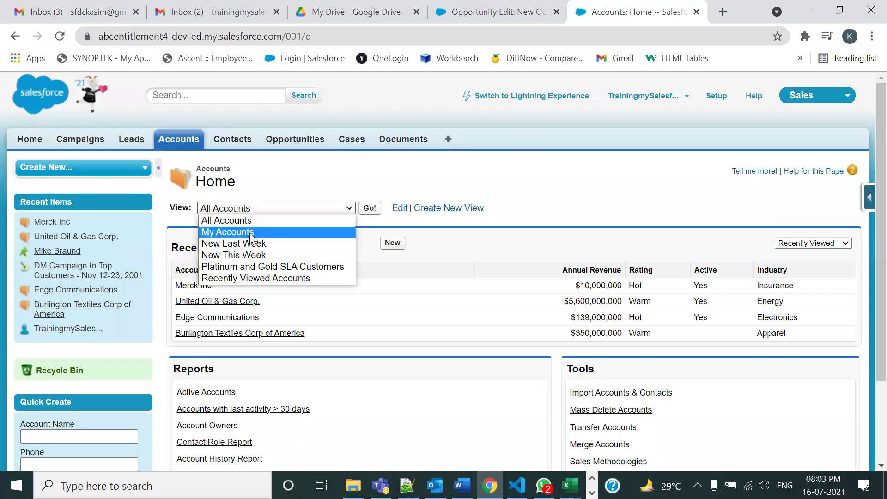
click(212, 224)
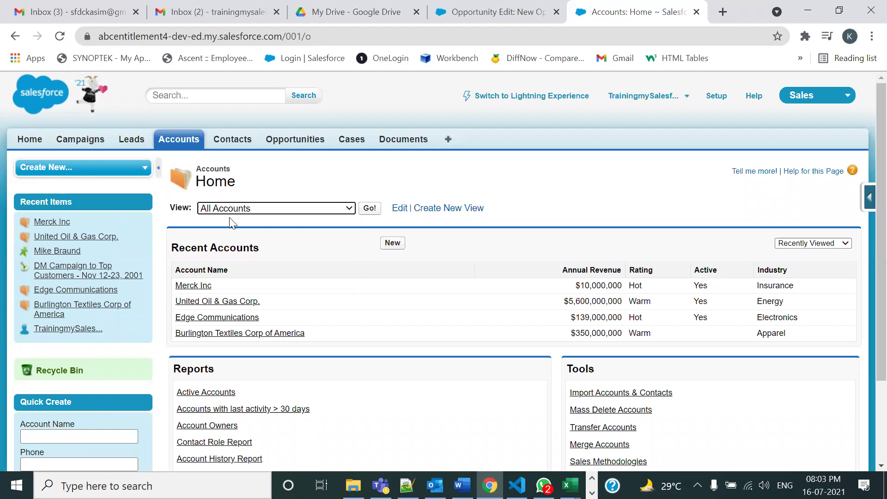
click(287, 209)
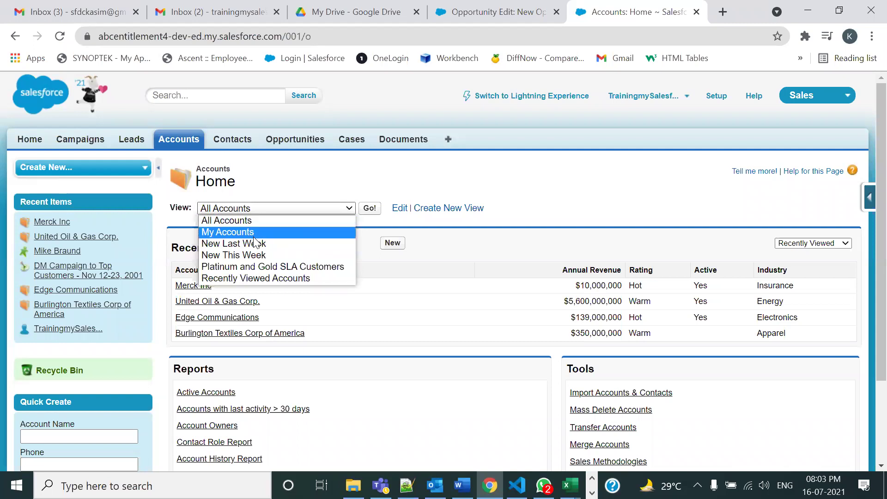
click(236, 232)
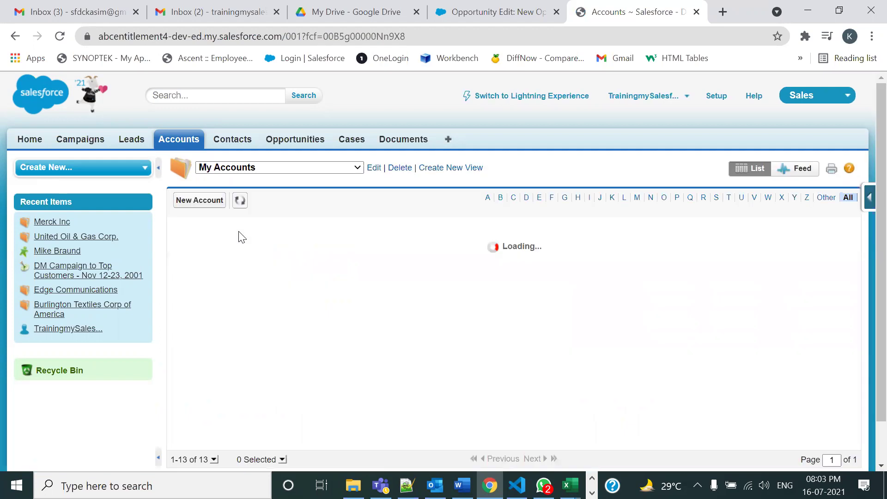
scroll(287, 293, down, 2)
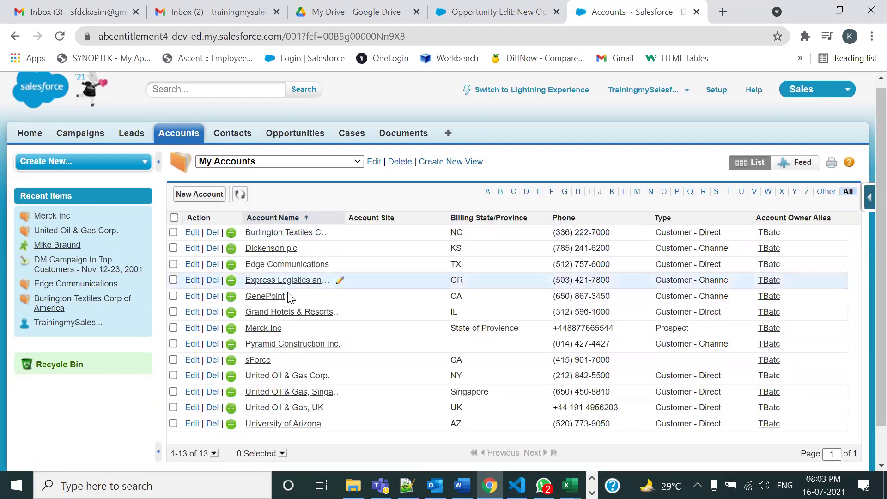
scroll(288, 293, up, 2)
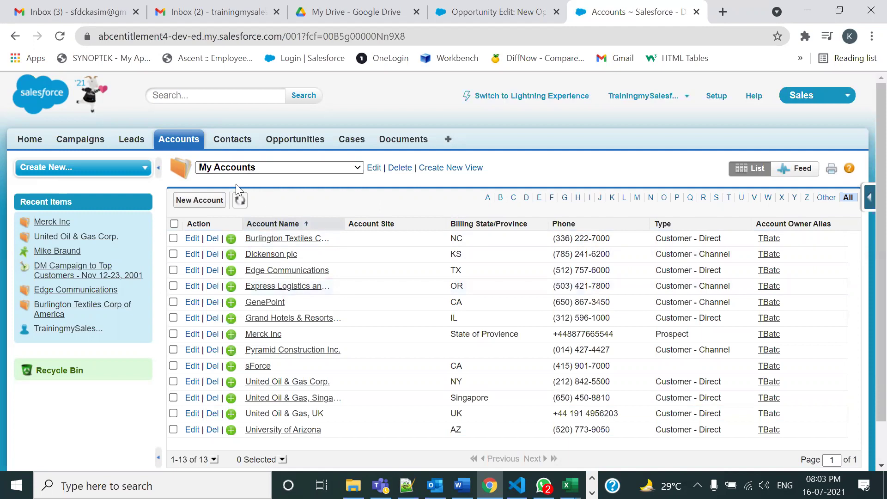
Go through the available account list views again, keeping My Accounts selected
click(253, 169)
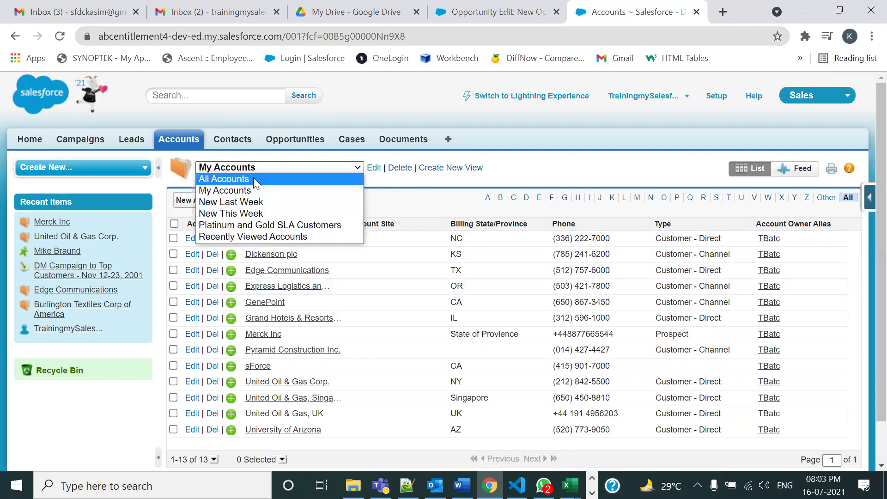
click(249, 191)
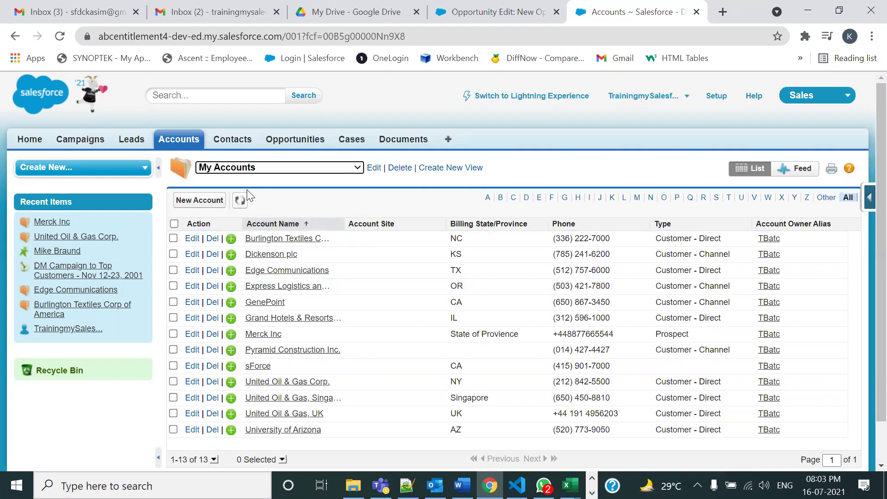
click(264, 169)
click(251, 190)
click(291, 170)
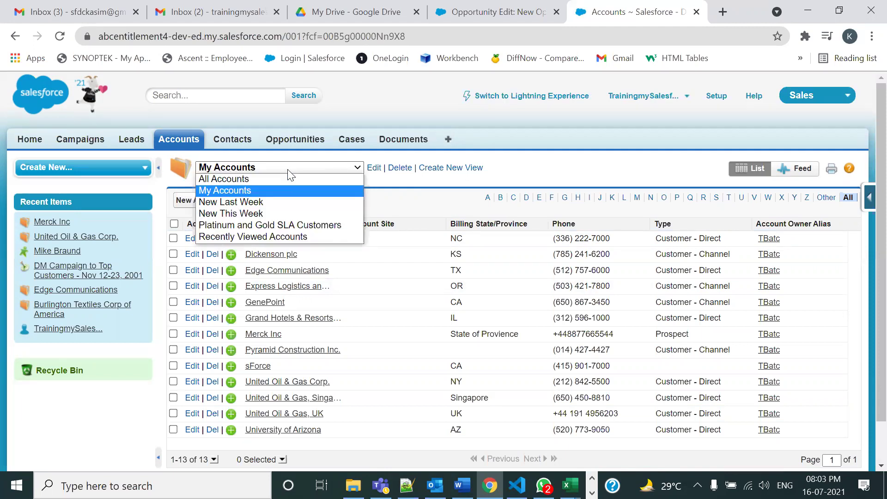
click(261, 190)
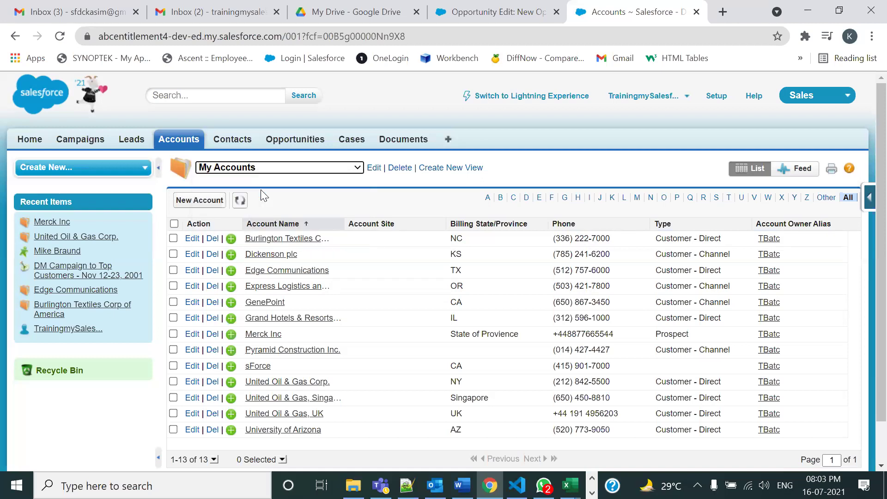
Switch to the All Accounts list view and look through its full list of accounts
click(285, 174)
click(271, 181)
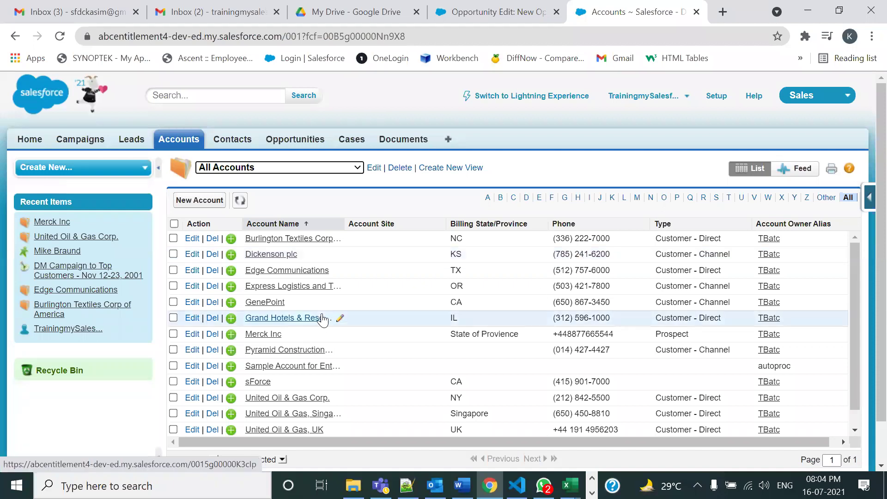
scroll(322, 319, down, 3)
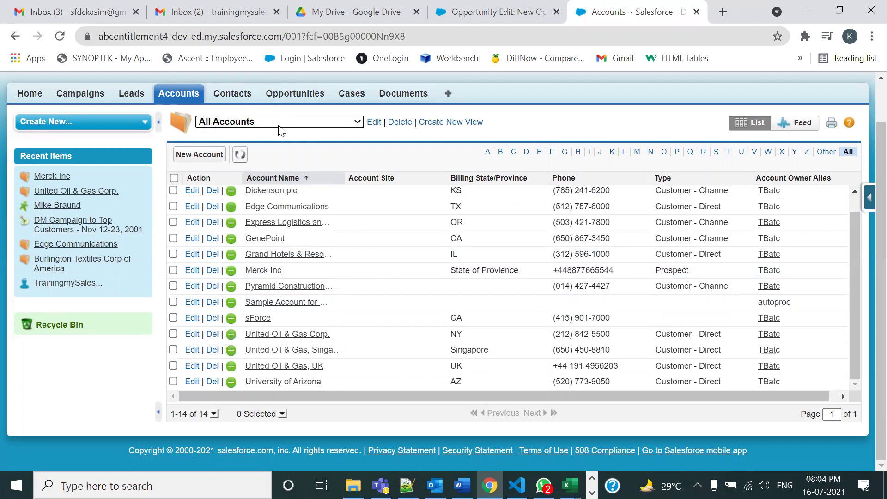
scroll(278, 129, up, 1)
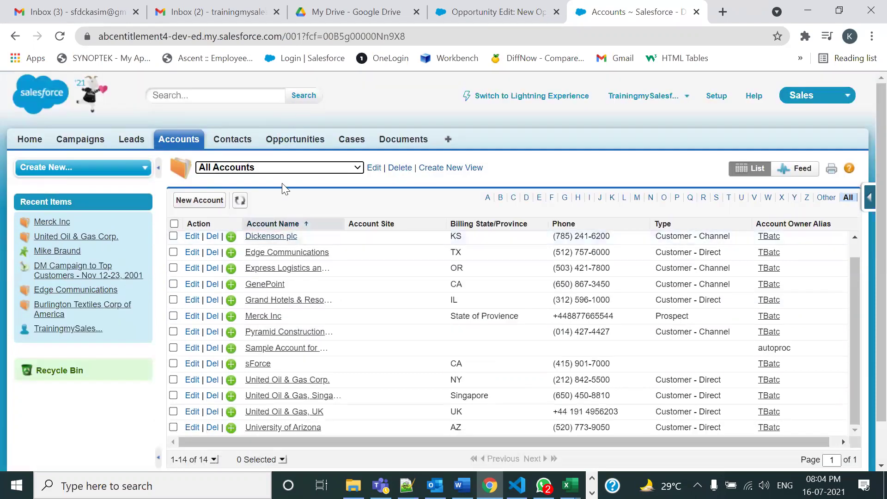
Review the records in the Recently Viewed Accounts list view, then in Platinum and Gold SLA Customers
click(239, 171)
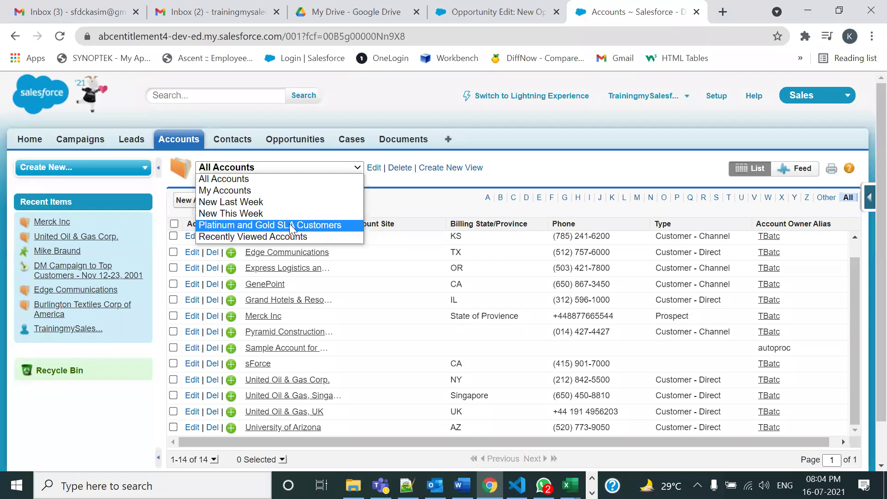
click(277, 237)
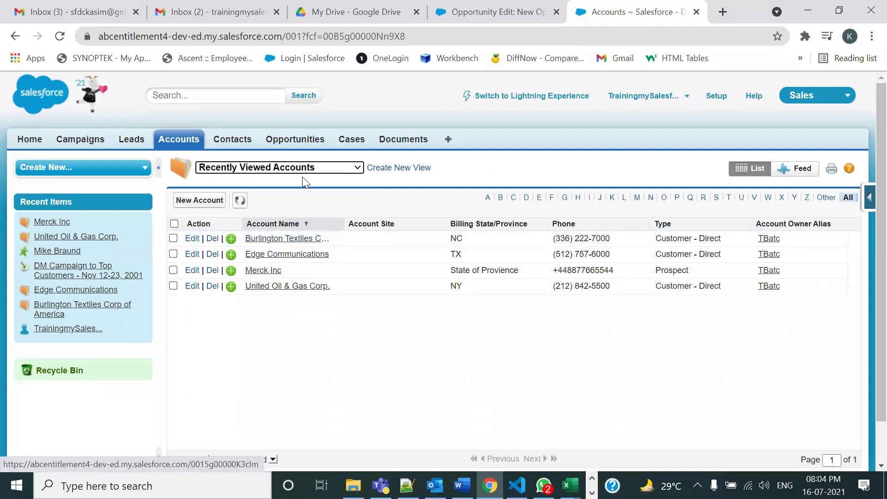
click(302, 168)
click(275, 225)
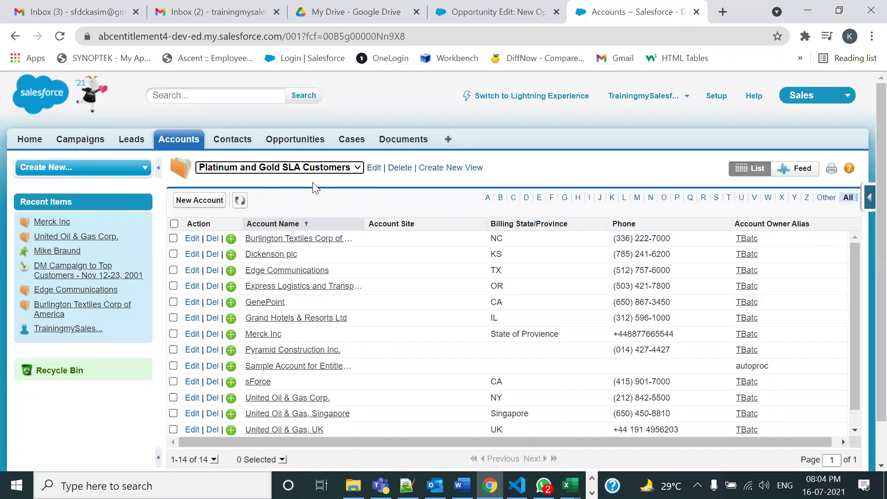
Review the New This Week account list view, then return to All Accounts and look over the available views
click(298, 170)
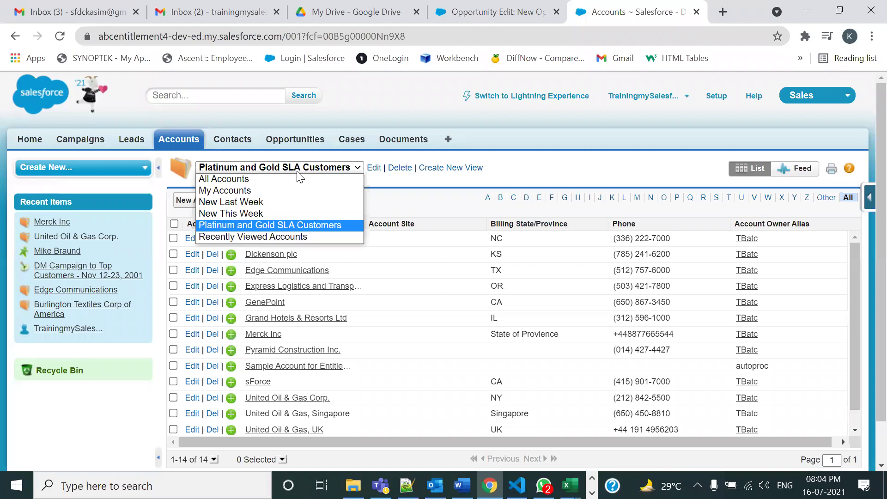
click(248, 214)
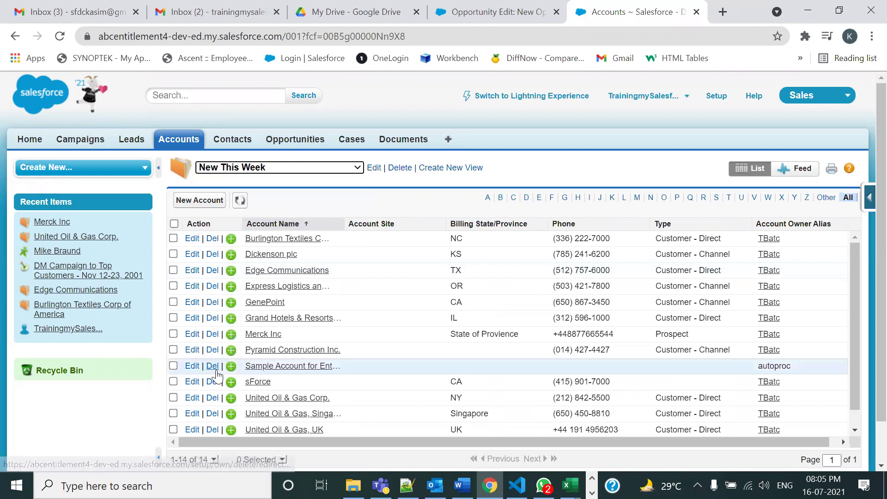
click(319, 169)
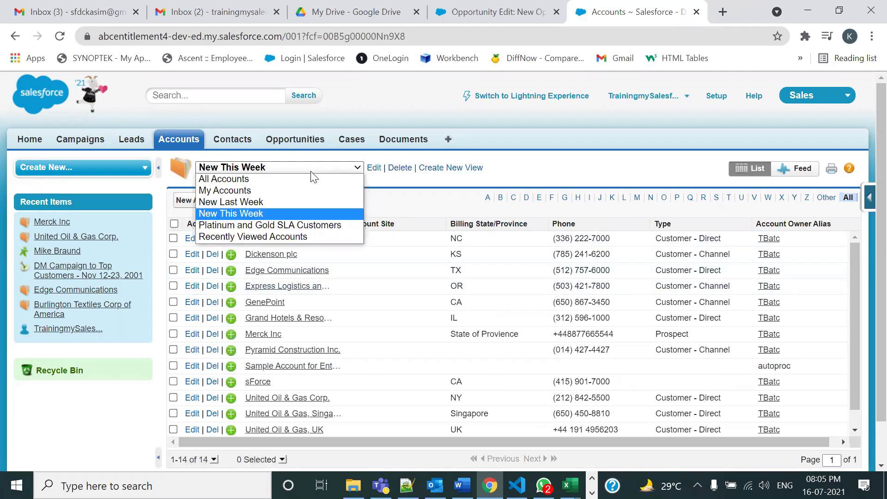
click(277, 177)
click(287, 167)
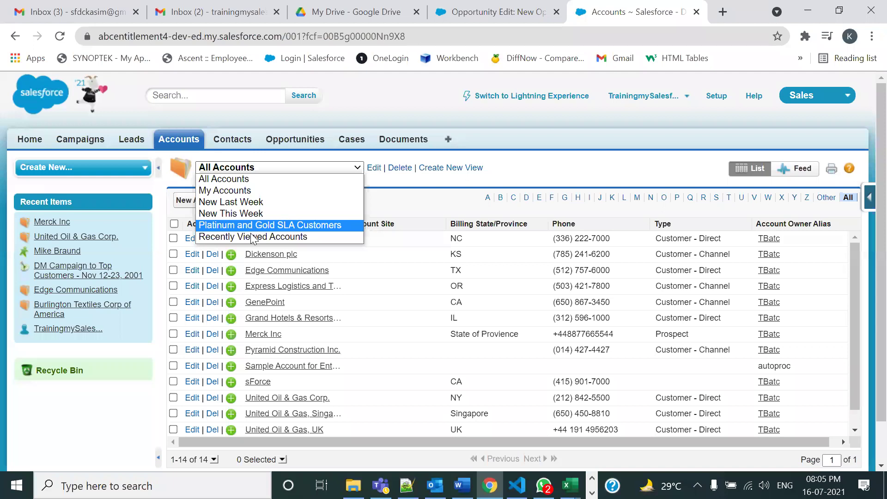
Look over the list view choices on the Contacts home page and on the Opportunities home page
click(243, 143)
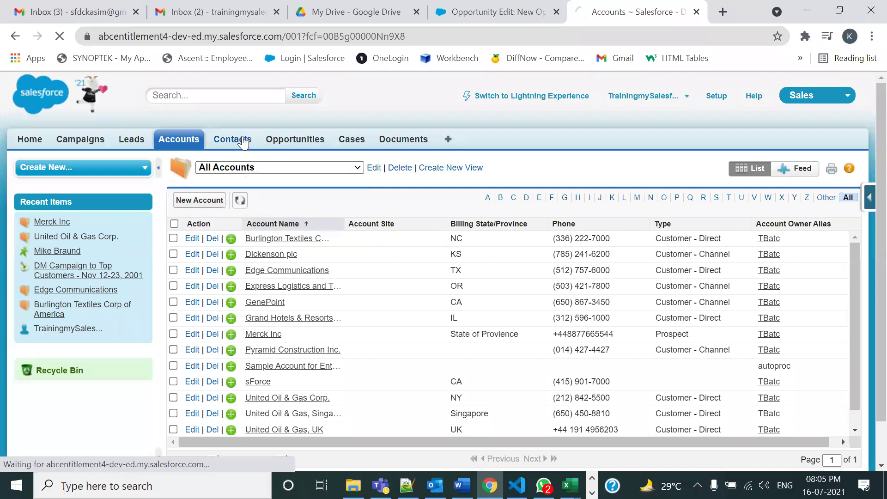
click(276, 213)
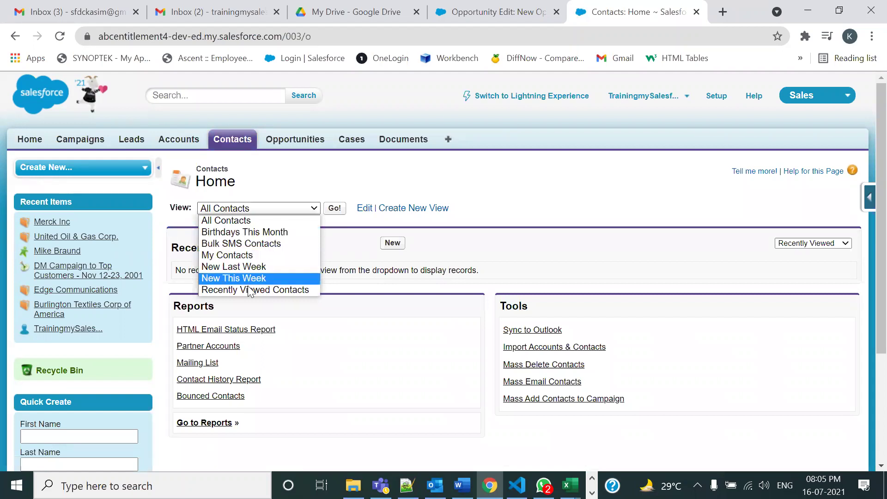
click(295, 139)
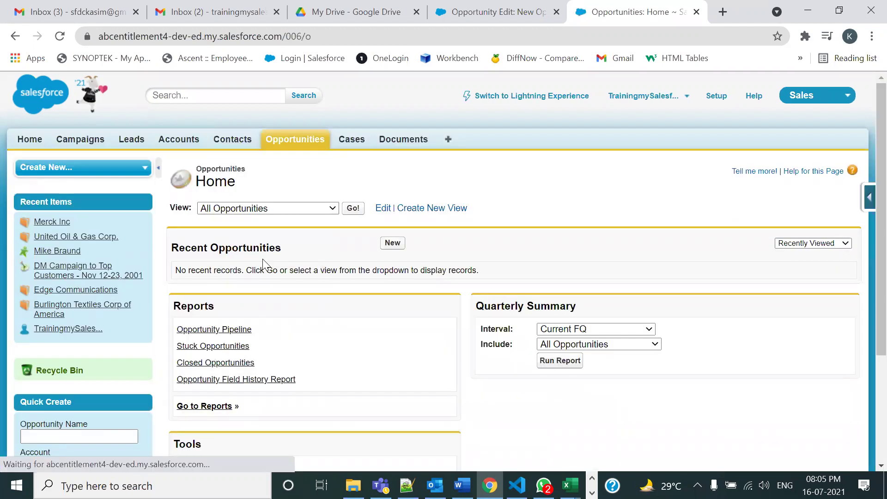
click(309, 209)
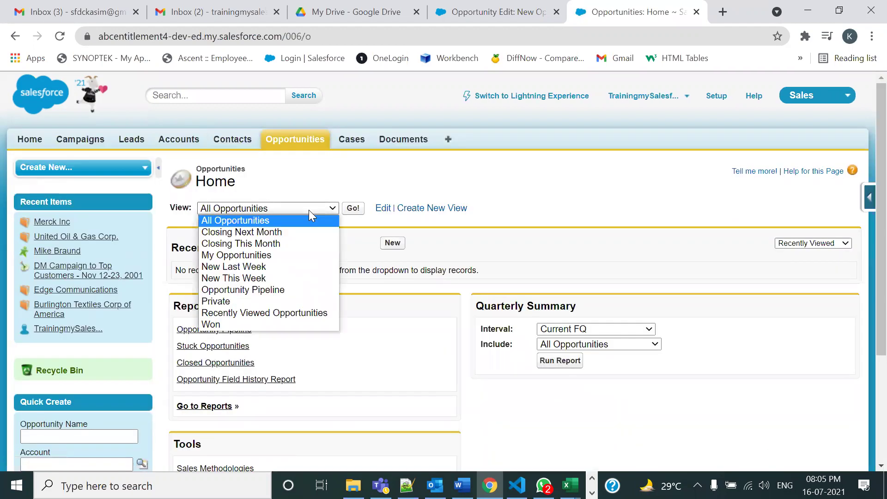
Look over the list view choices on the Campaigns and Leads home pages, ending with those on the Accounts home page
click(80, 140)
click(265, 209)
click(132, 140)
click(273, 209)
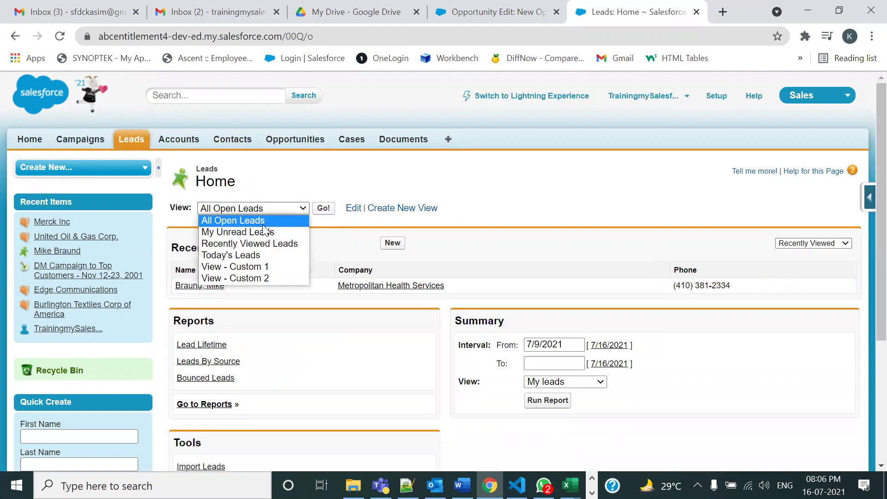
click(175, 140)
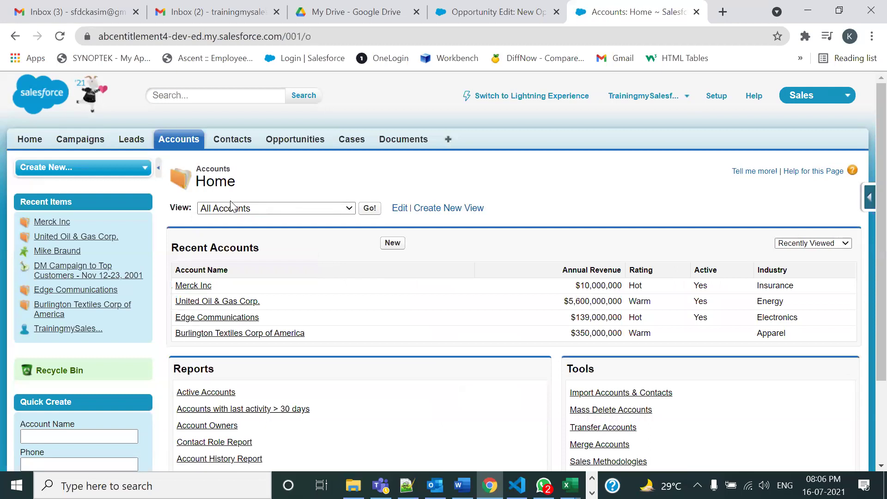
click(252, 210)
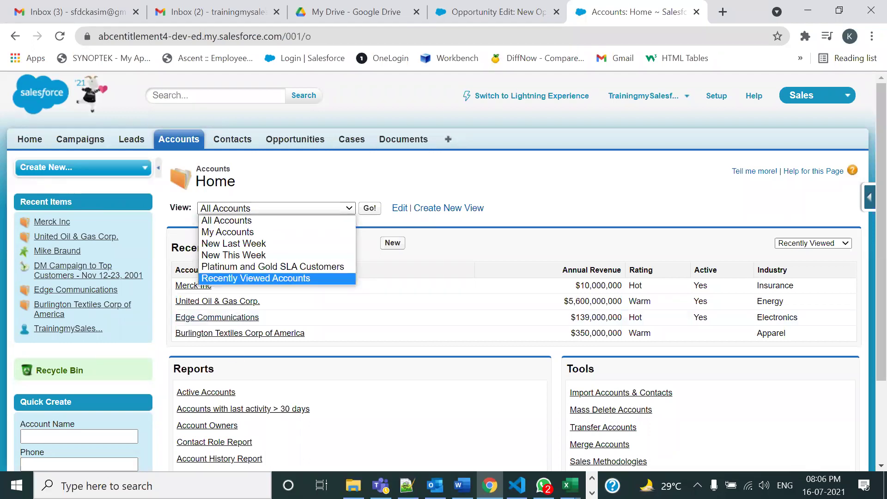
Switch to the 105-Admin.txt notes in Notepad++ and read the use case under Customization of the Enhanced List View, highlighting its text
click(407, 485)
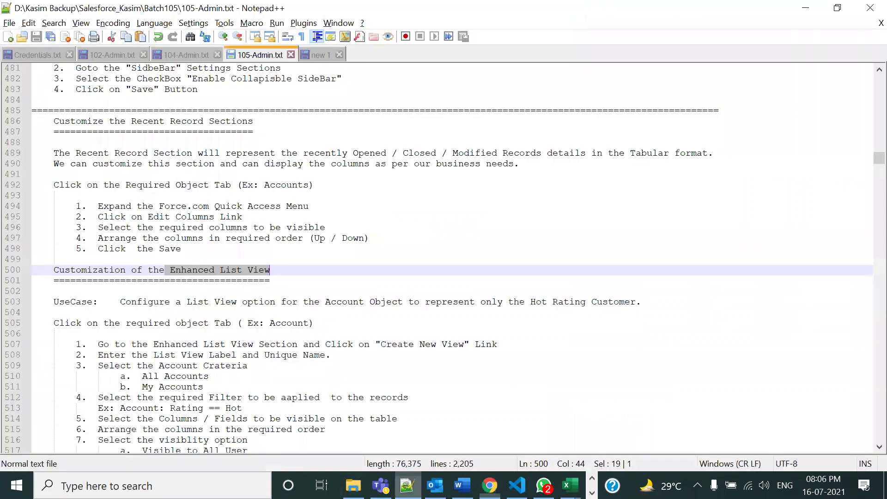
scroll(484, 251, down, 2)
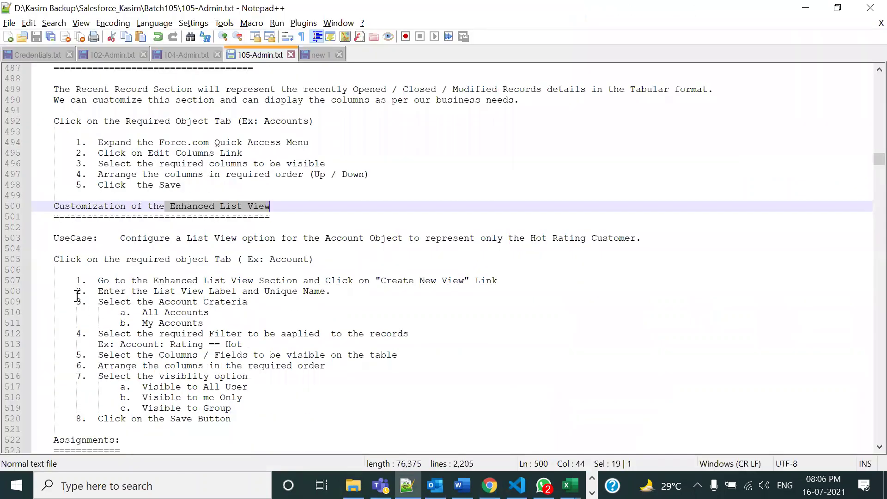
drag(54, 238, 97, 238)
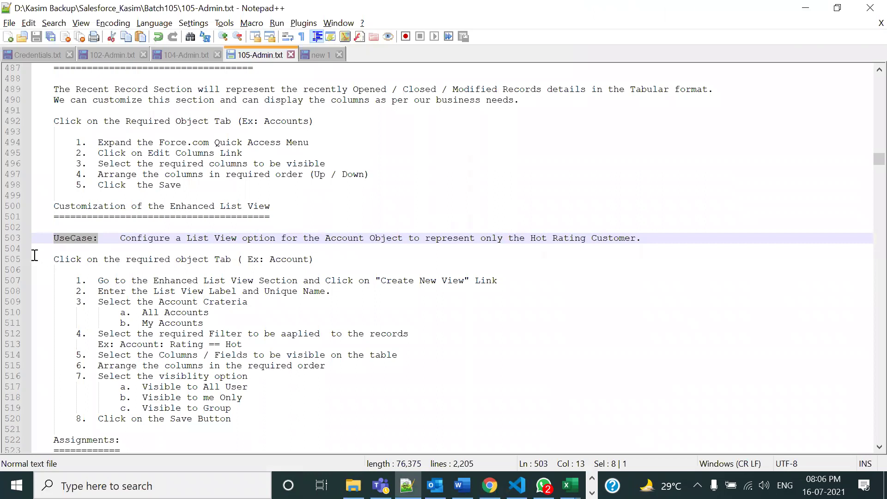
click(79, 251)
drag(54, 236, 88, 240)
drag(125, 238, 253, 238)
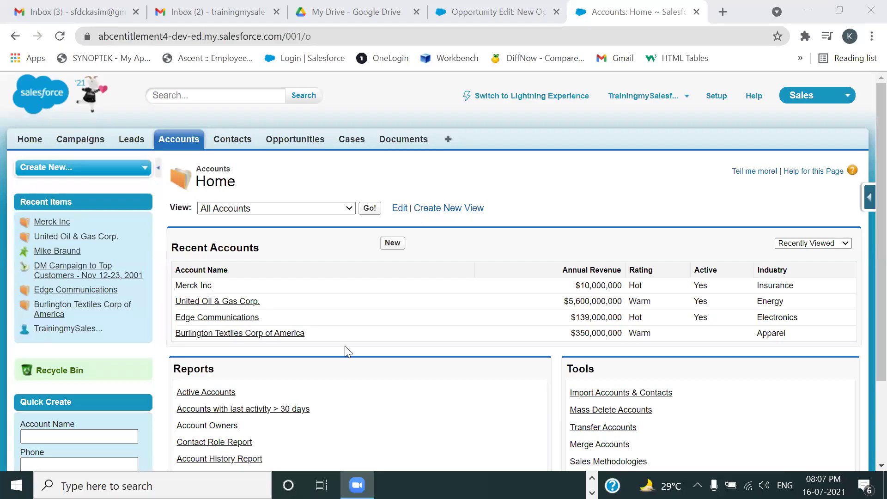
Compare the account list view choices in Salesforce with the Enhanced List View notes, ending on the Accounts home page
click(350, 209)
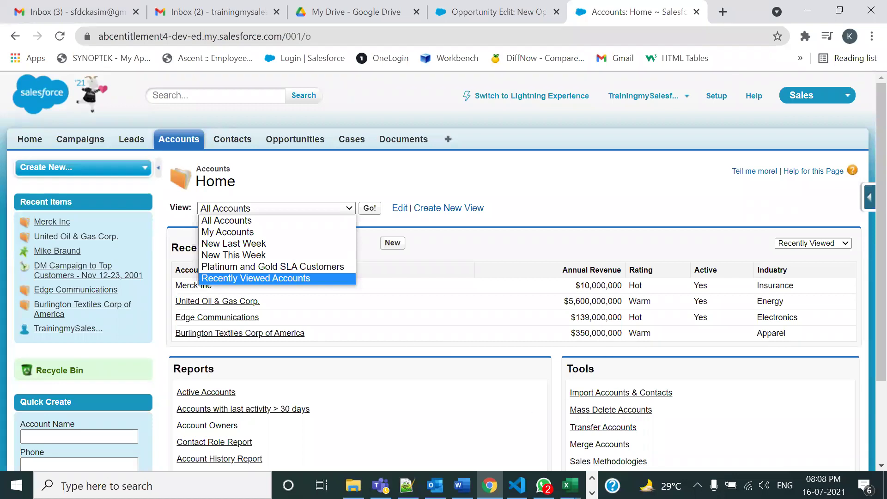
key(alt+Tab)
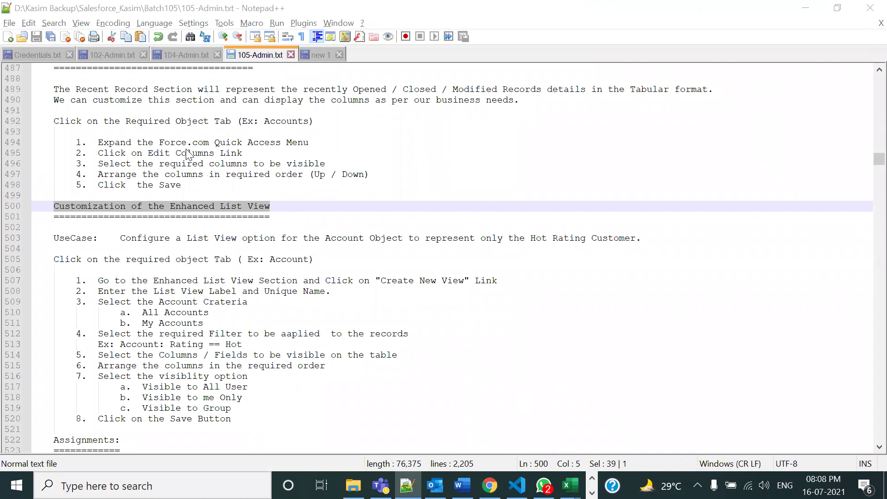
key(alt+Tab)
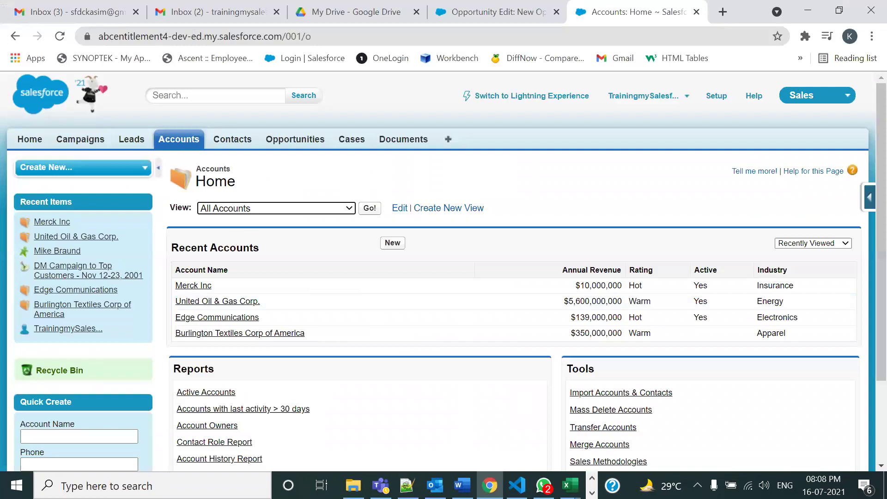
Return to the Notepad++ notes and go through the list view Assignments, highlighting the Lead and Opportunity object names
key(alt+Tab)
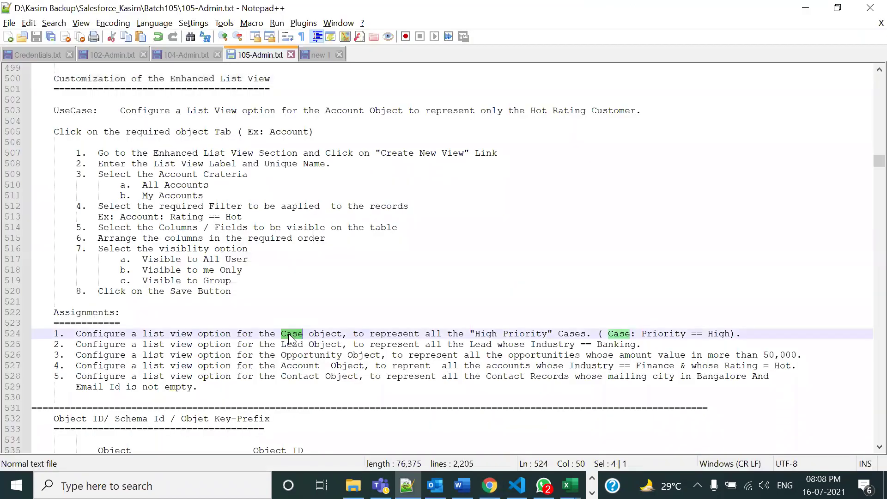
double_click(292, 345)
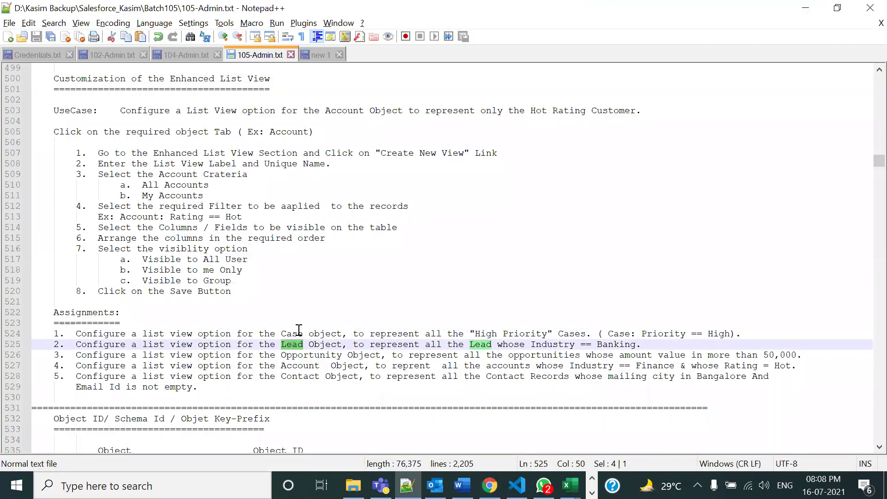
double_click(292, 355)
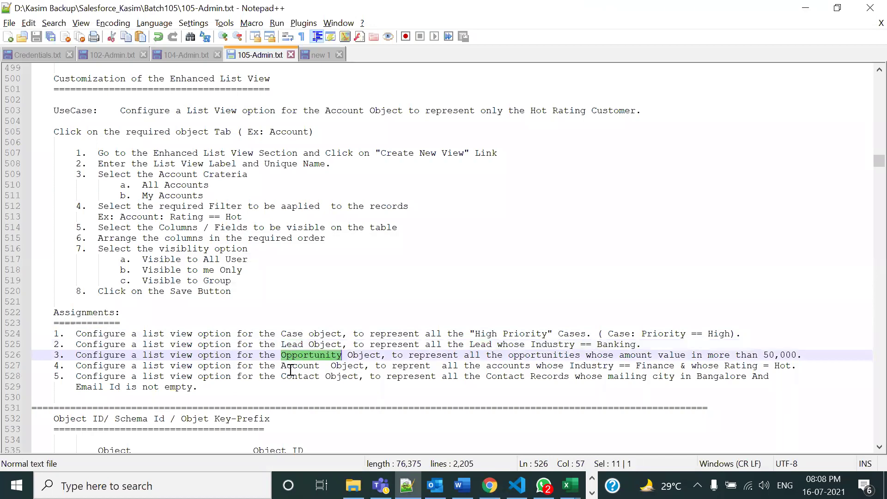
Review the five list view assignments in the 105-Admin.txt notes
click(292, 366)
double_click(291, 377)
click(264, 396)
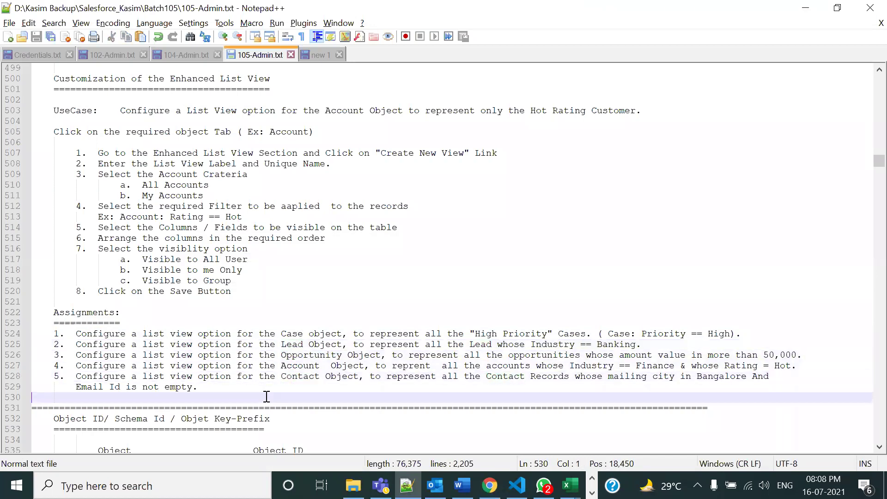
drag(224, 393, 34, 313)
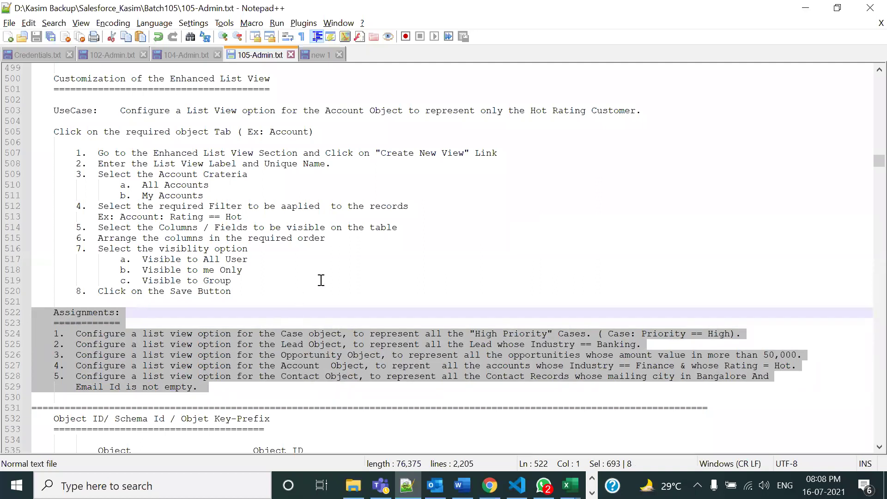
Copy the phrase "Hot Rating Customer" from the use case line of the Enhanced List View section
scroll(368, 273, up, 2)
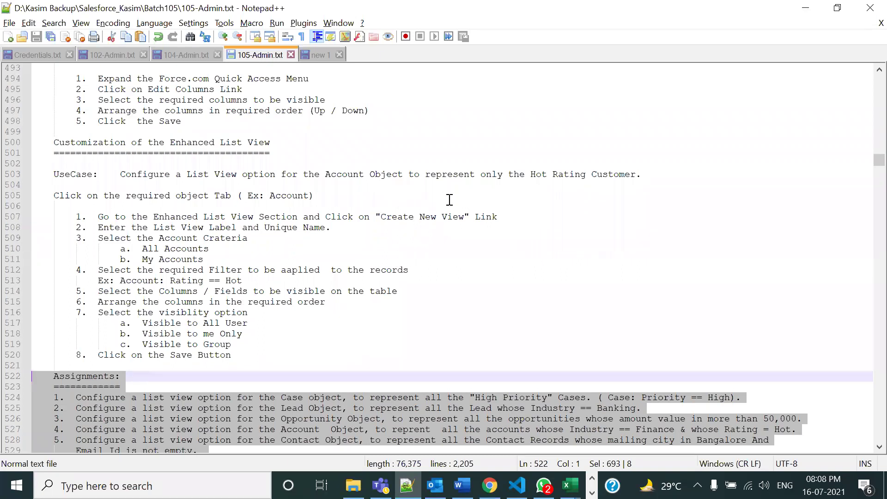
drag(531, 175, 637, 177)
key(ctrl+c)
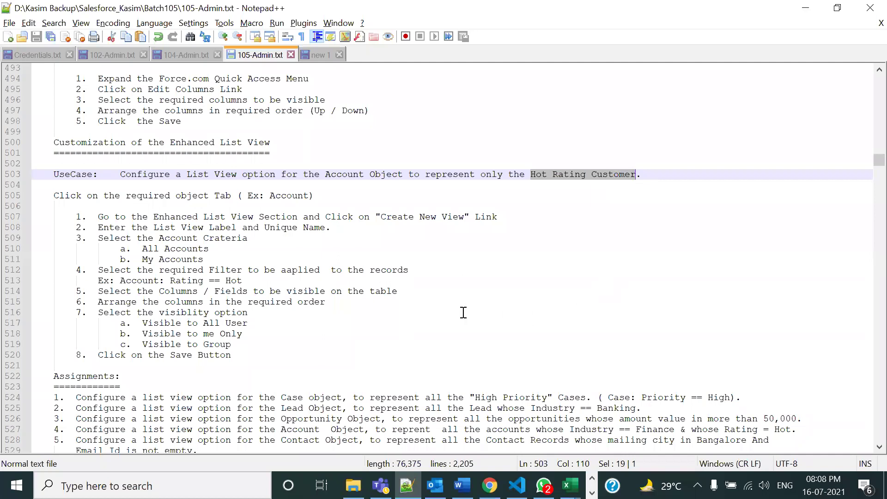
Review the eight numbered steps for customizing the enhanced list view and compare them with the Salesforce Accounts home page
mouse_move(244, 353)
mouse_down()
mouse_move(99, 244)
mouse_move(75, 206)
mouse_move(151, 217)
mouse_move(221, 356)
mouse_move(236, 356)
mouse_up()
click(236, 365)
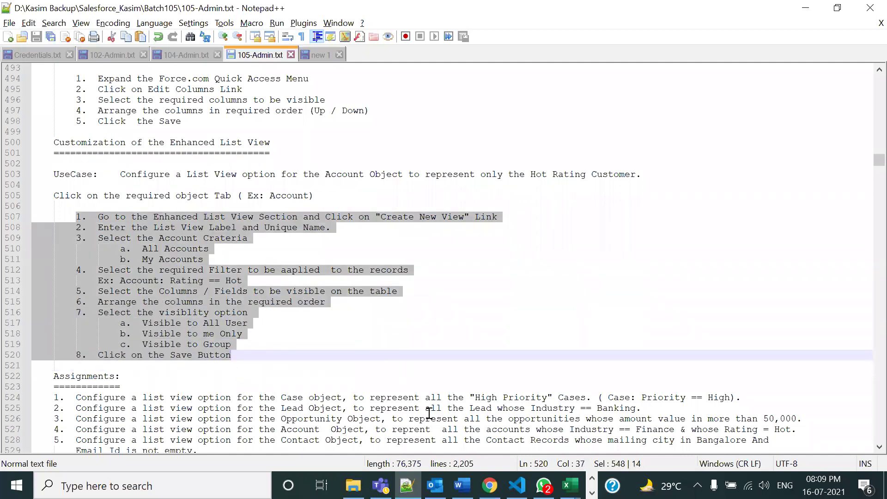
drag(75, 217, 285, 360)
key(alt+Tab)
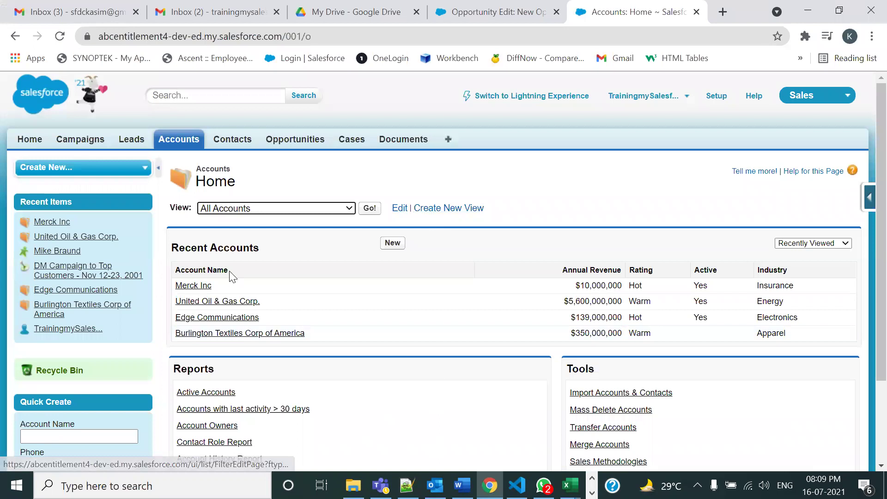
key(alt+Tab)
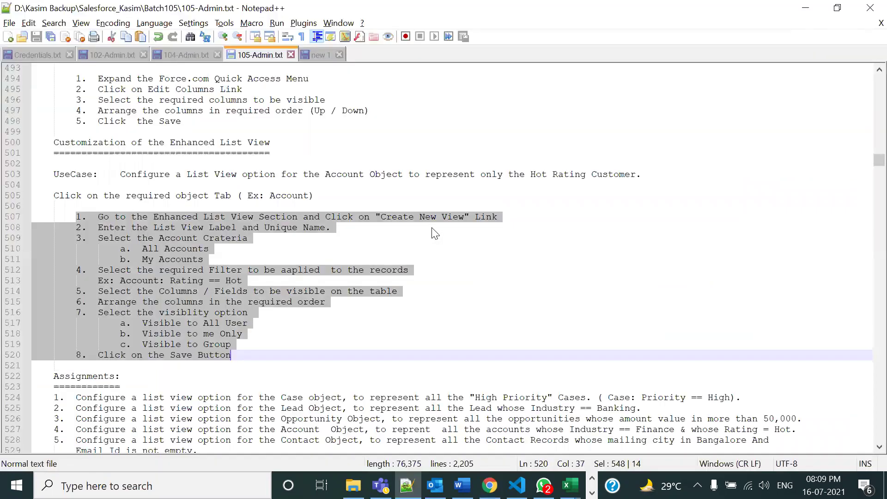
Switch to Salesforce in Chrome and start a new Accounts list view named "Hot Rating Customers"
key(alt+Tab)
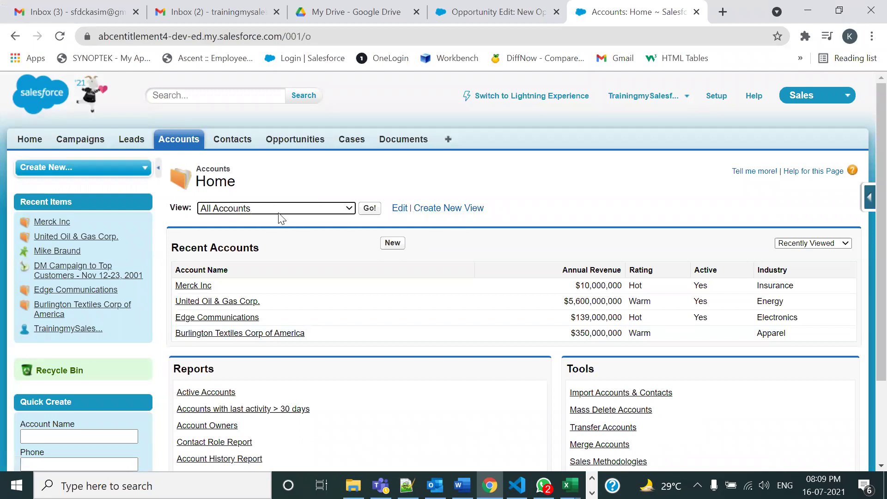
click(446, 210)
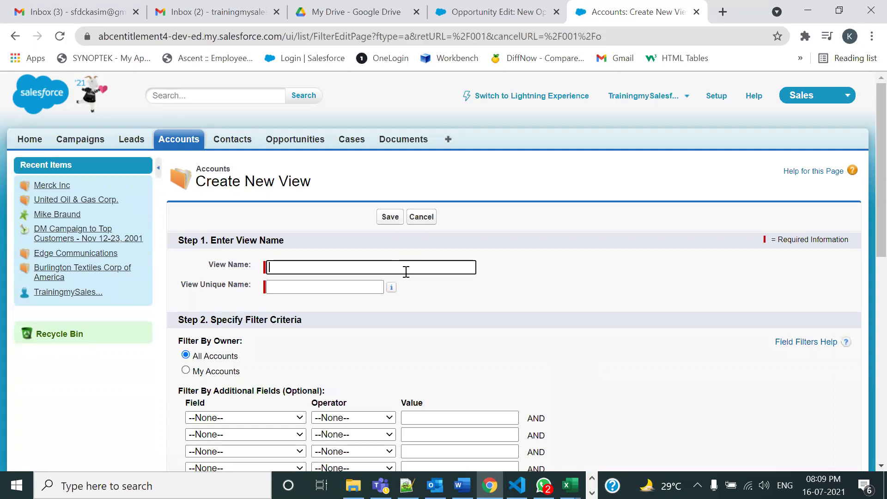
key(ctrl+v)
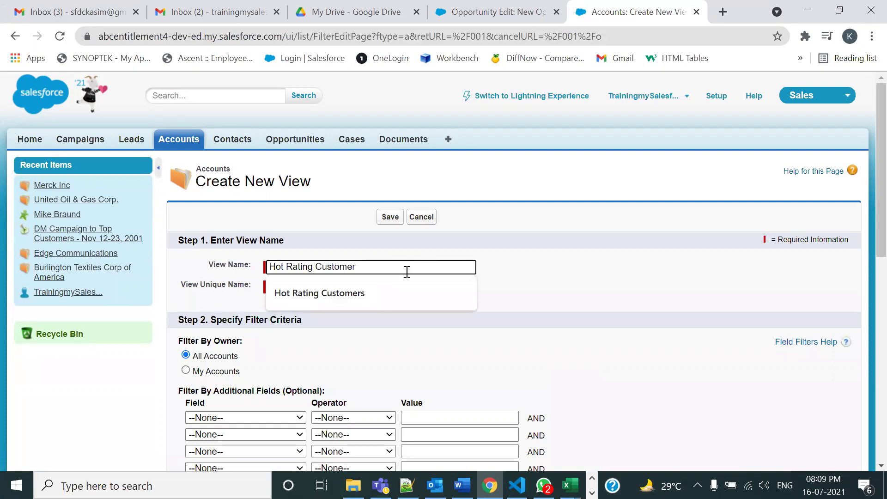
click(384, 295)
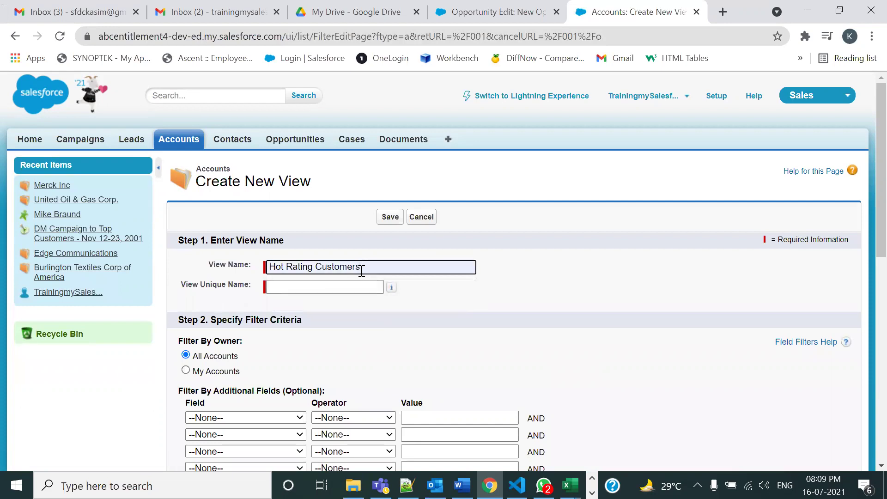
drag(257, 286, 175, 286)
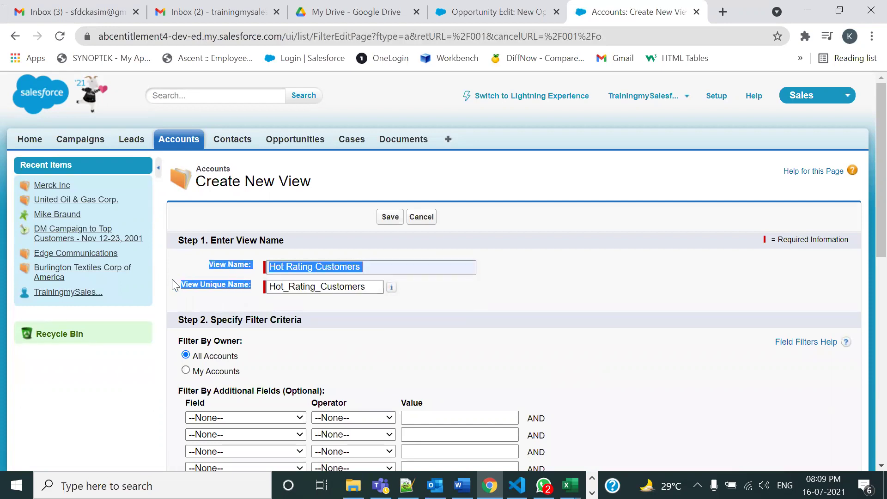
Examine the View Name and View Unique Name entries of the new list view
click(379, 274)
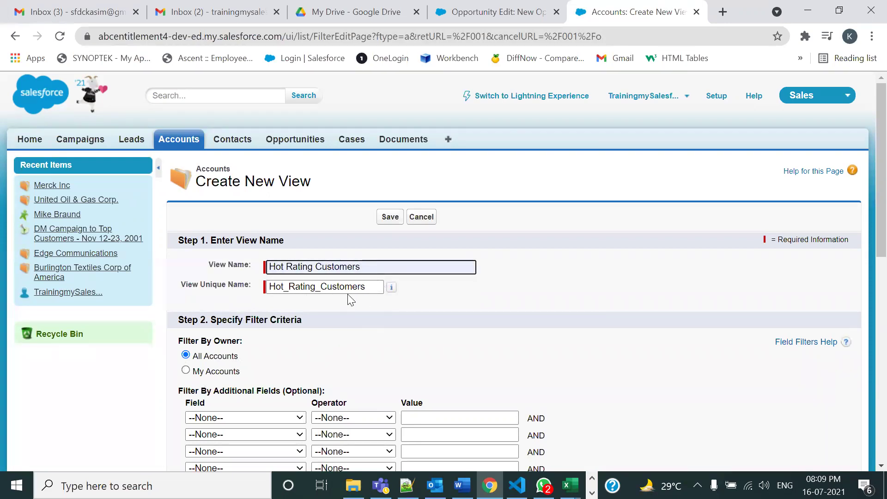
drag(183, 284, 249, 287)
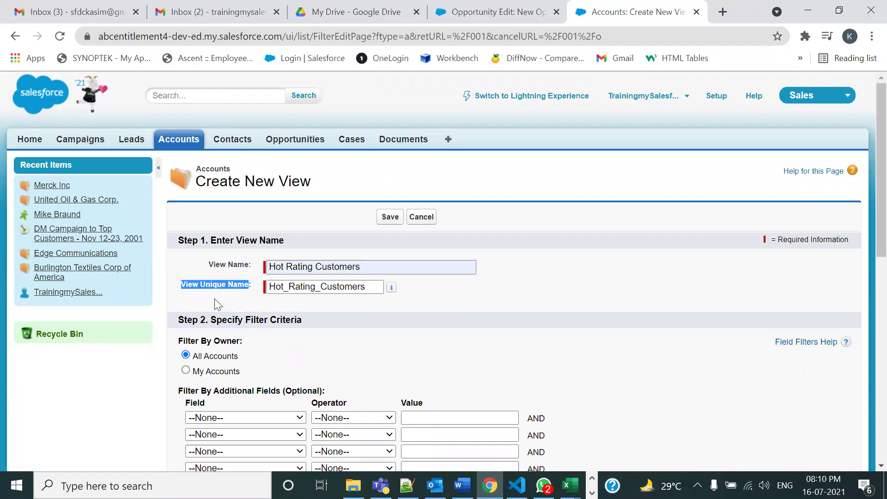
click(186, 289)
drag(186, 288, 250, 289)
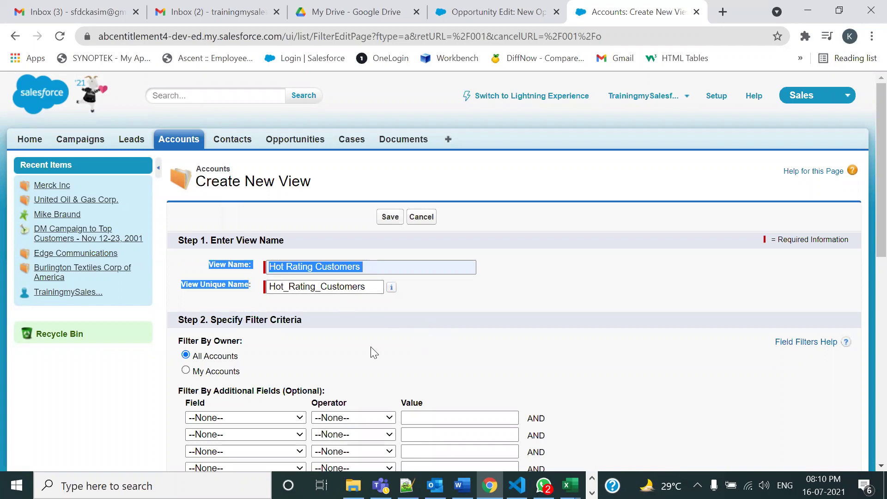
click(385, 322)
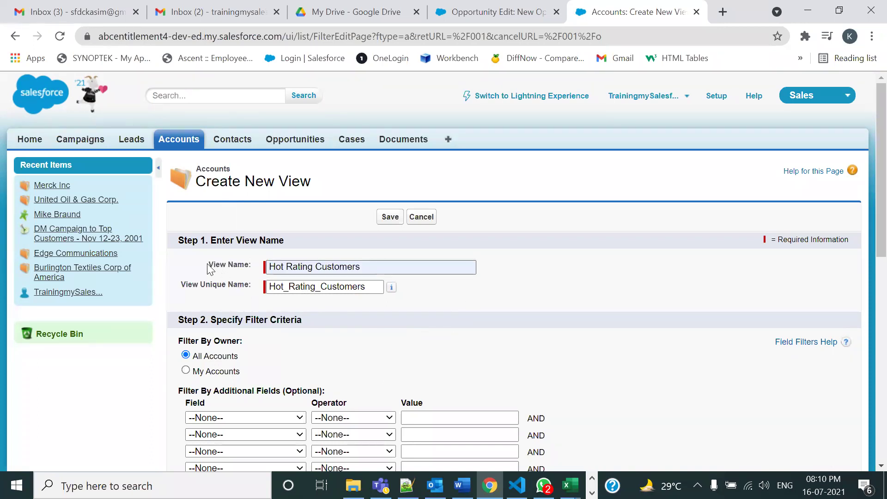
drag(209, 264, 249, 264)
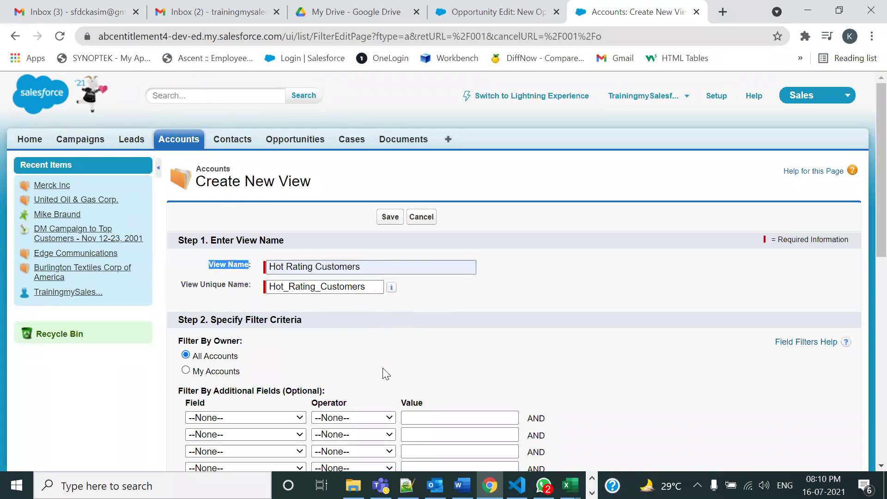
scroll(391, 356, down, 1)
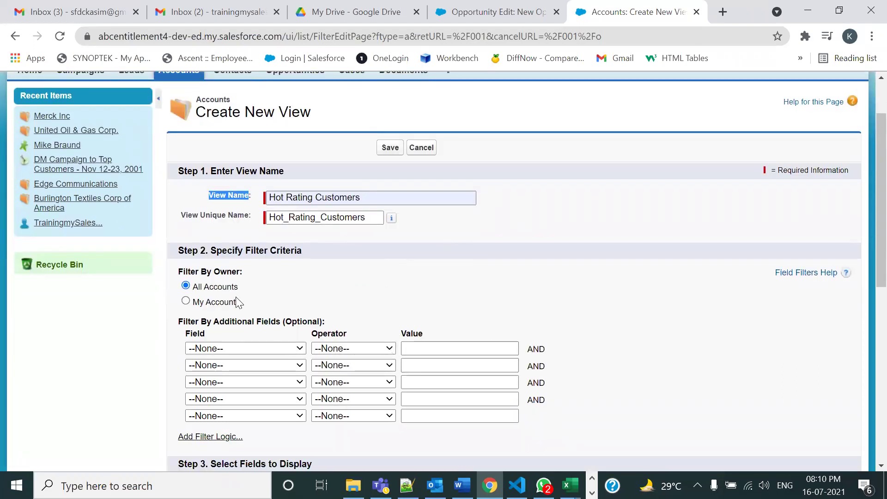
drag(360, 197, 265, 197)
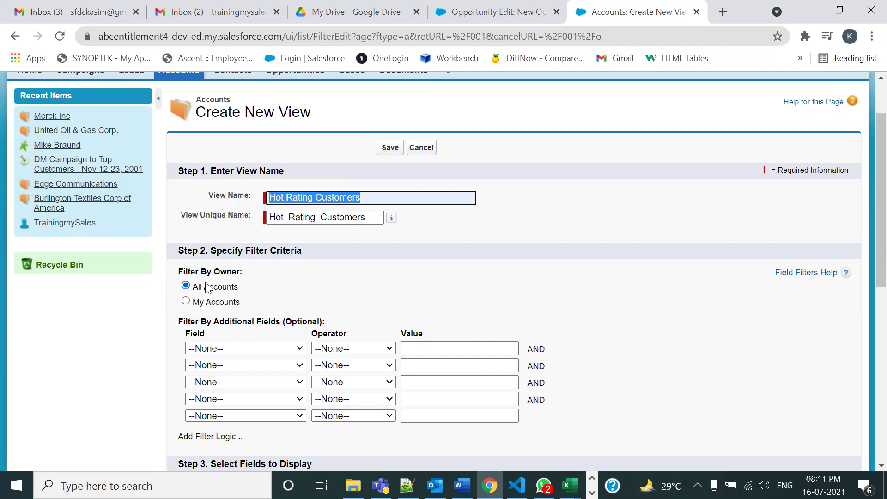
Set the first additional filter row to the Rating field with the equals operator
scroll(329, 363, down, 3)
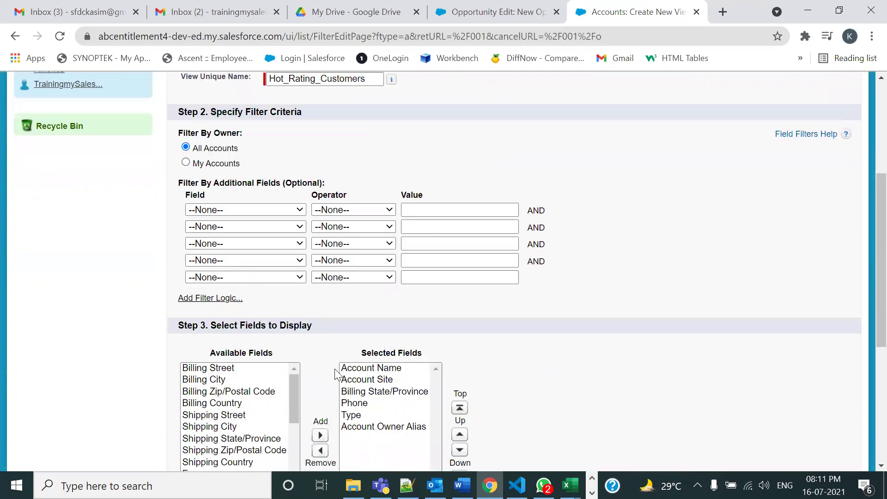
click(286, 214)
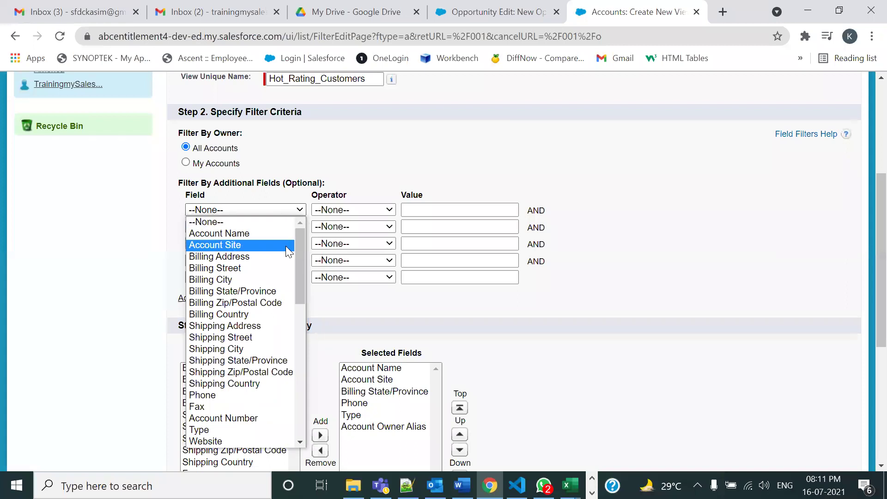
drag(297, 281, 273, 372)
click(238, 386)
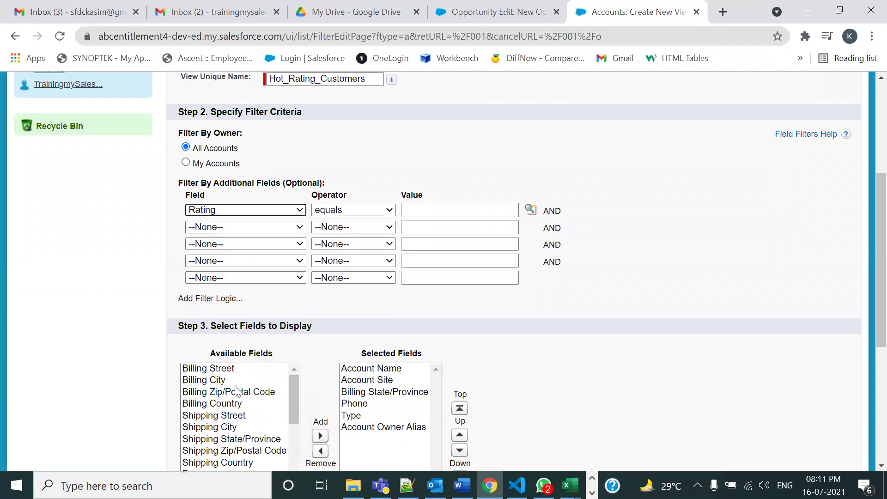
click(344, 210)
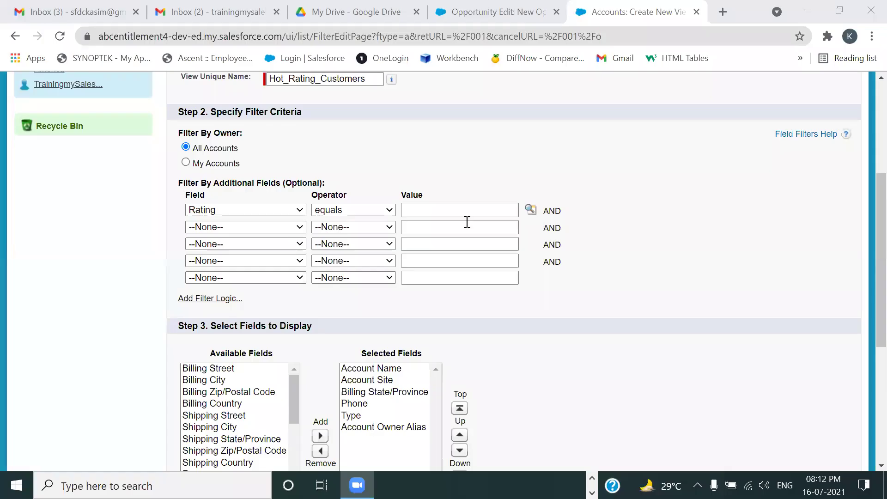
click(470, 214)
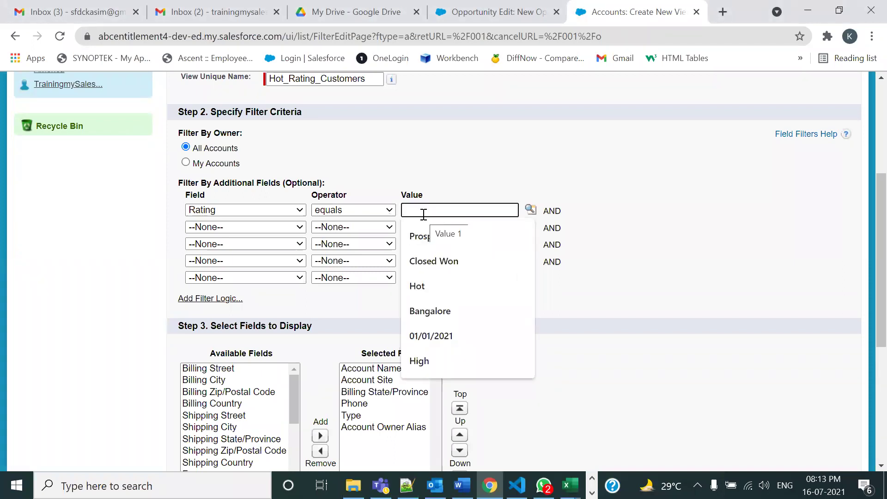
click(533, 214)
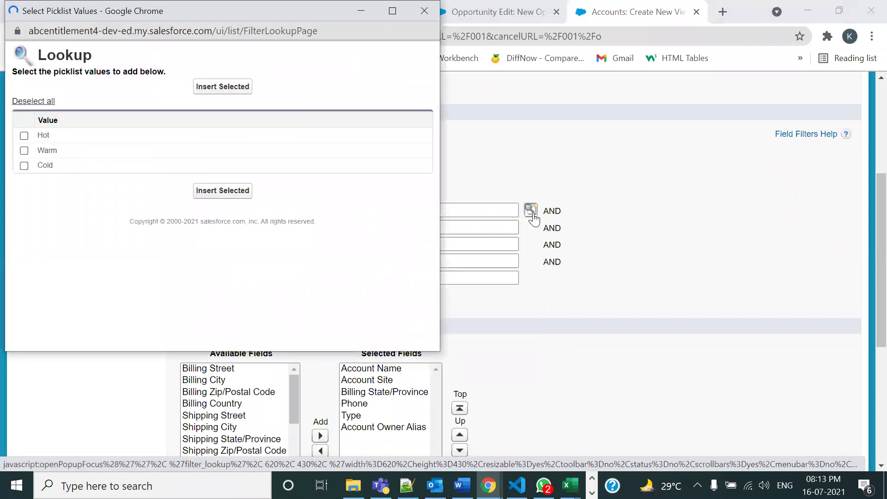
click(424, 11)
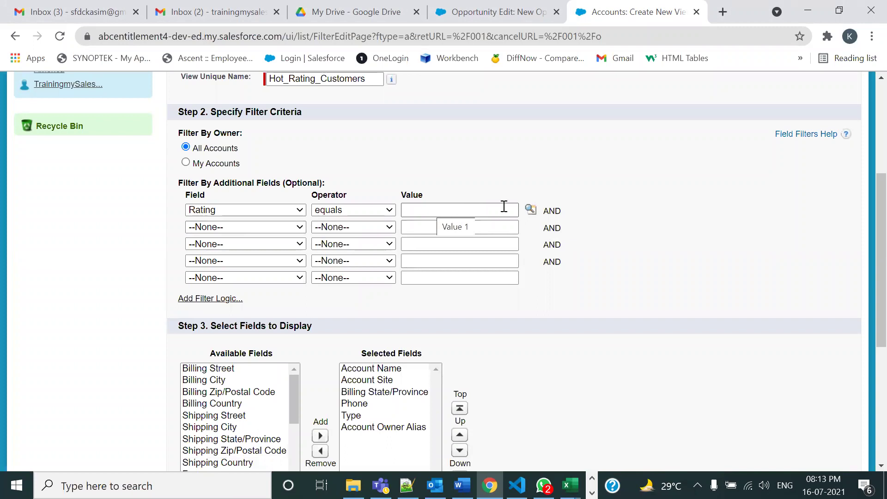
click(456, 209)
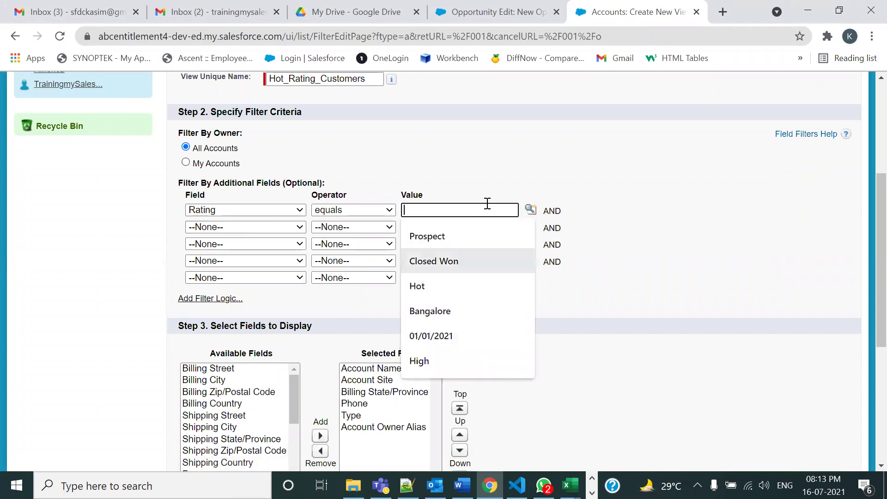
Look up the picklist values for the Rating filter and insert Hot as its value
click(530, 210)
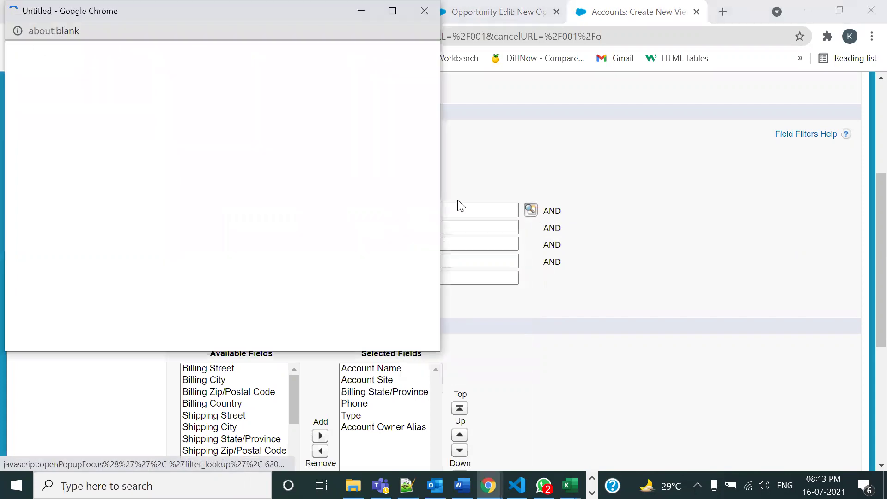
drag(301, 9, 682, 92)
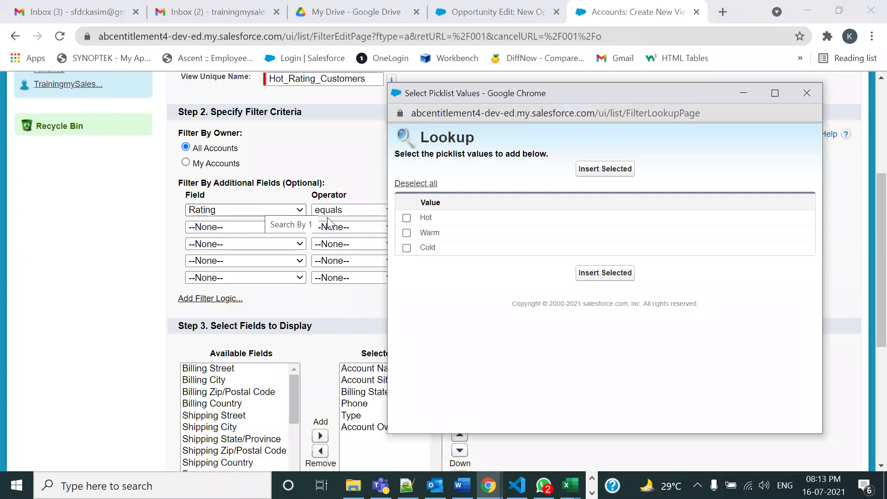
click(408, 219)
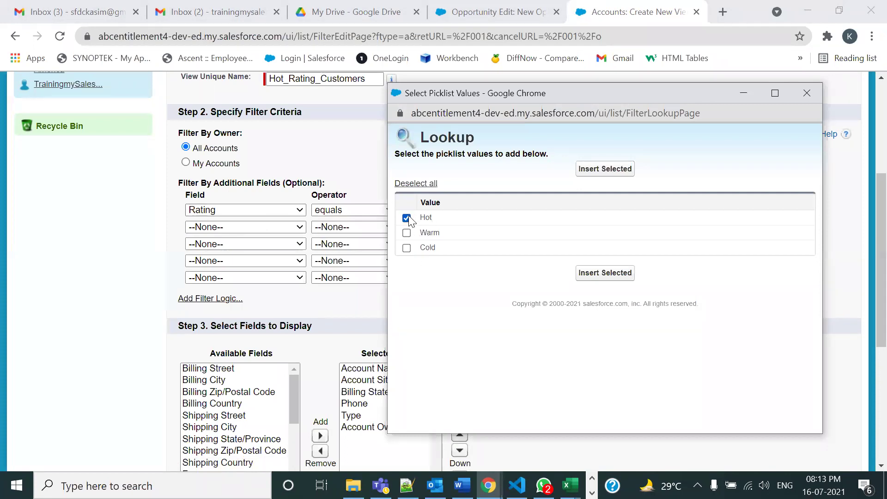
click(606, 275)
Review the view name, the All Accounts owner filter, the Rating criteria and the fields selected for display
scroll(468, 237, up, 3)
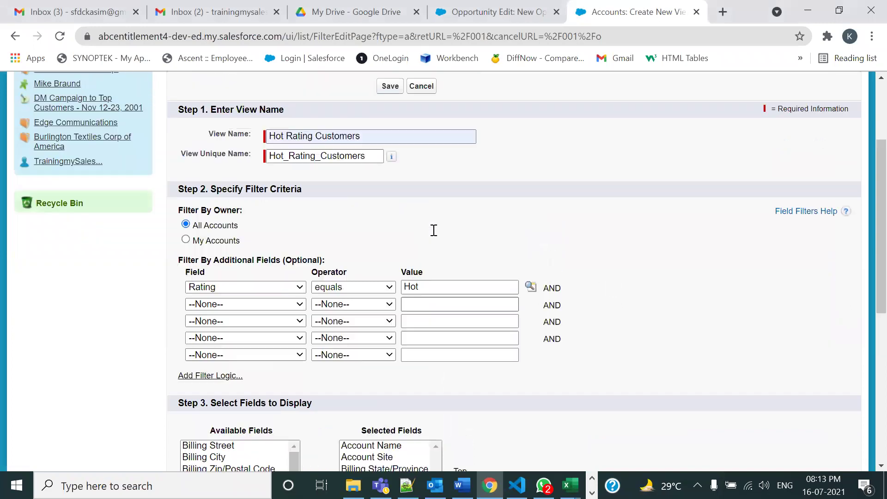
scroll(315, 206, down, 1)
drag(239, 218, 192, 218)
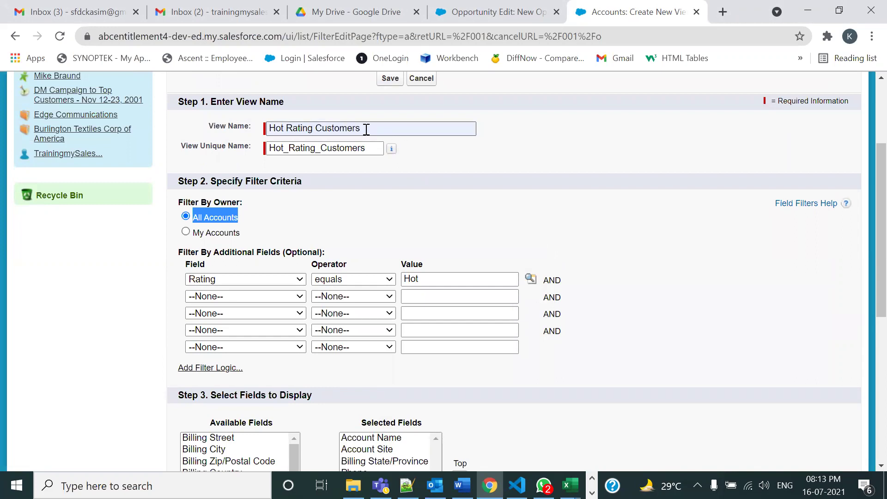
drag(364, 129, 267, 128)
drag(244, 214, 193, 211)
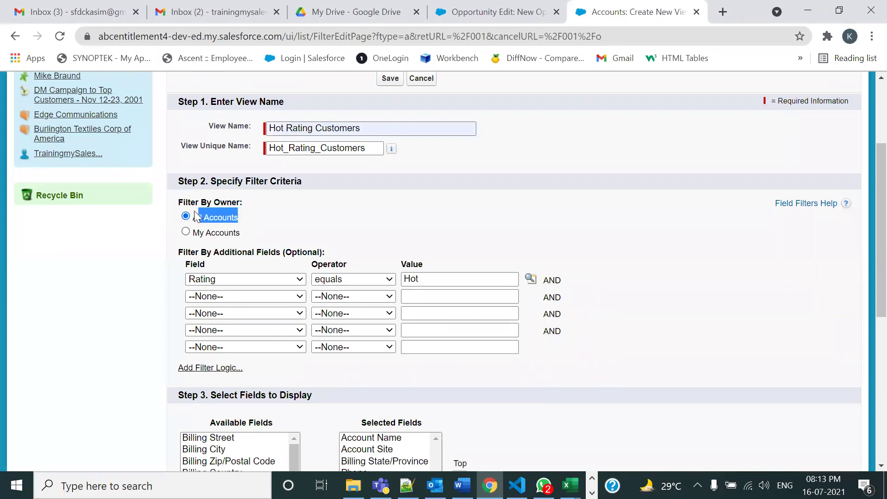
click(234, 279)
click(459, 280)
drag(421, 279, 403, 272)
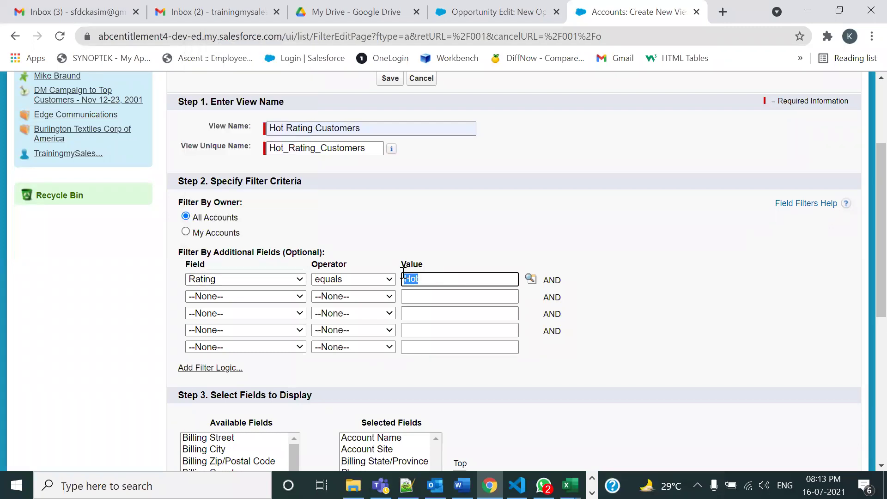
scroll(514, 262, down, 3)
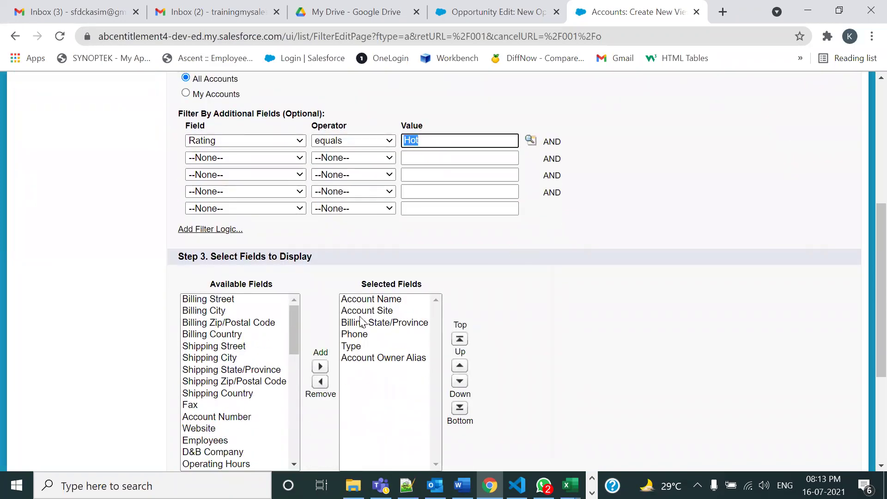
Remove Account Site, Billing State/Province, Phone, Type and Account Owner Alias from the view's selected fields
drag(330, 259, 188, 253)
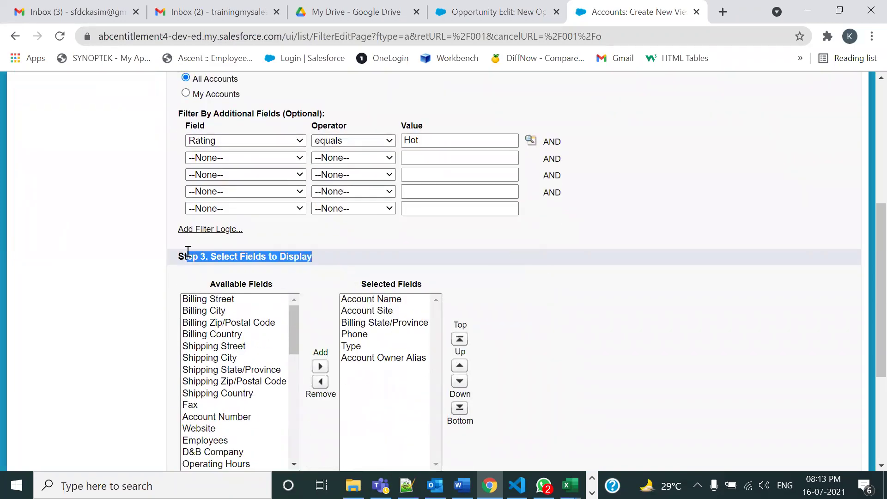
scroll(338, 287, down, 1)
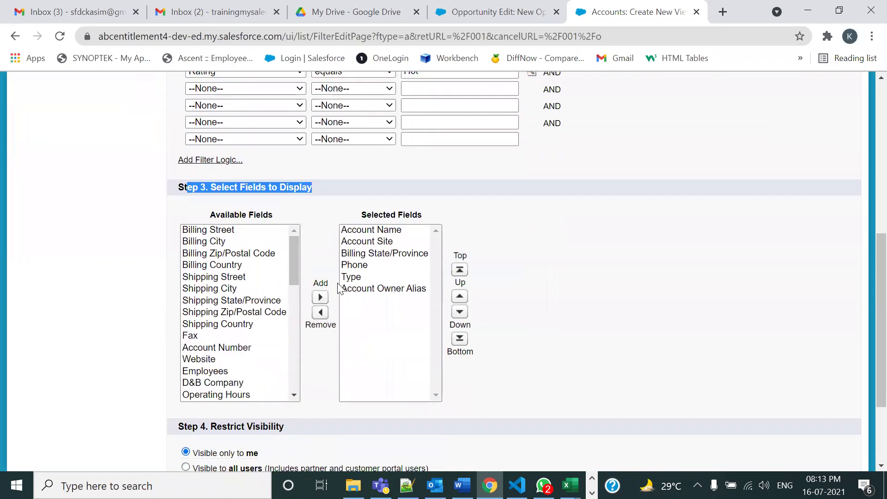
click(382, 243)
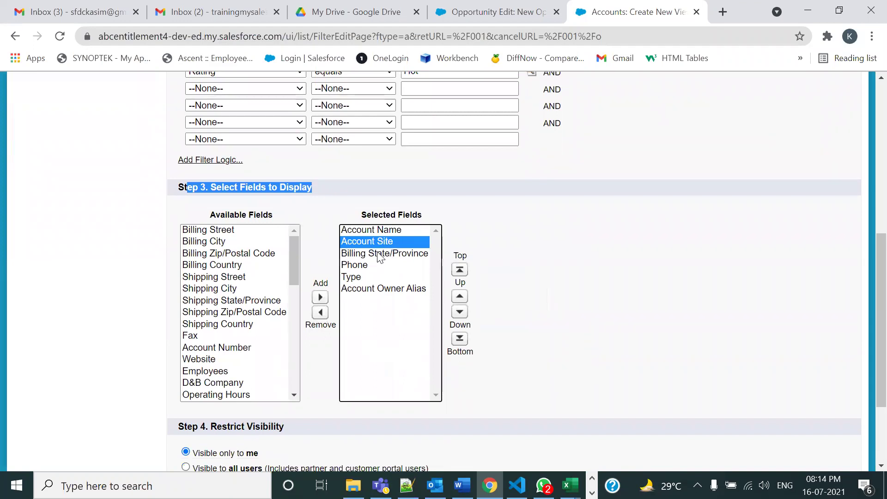
ctrl+click(380, 254)
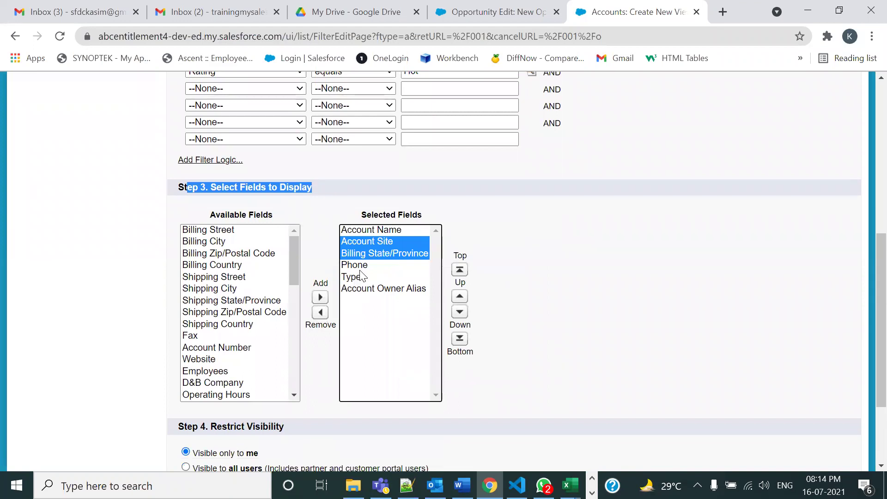
ctrl+click(362, 267)
ctrl+click(358, 277)
ctrl+click(365, 288)
click(320, 312)
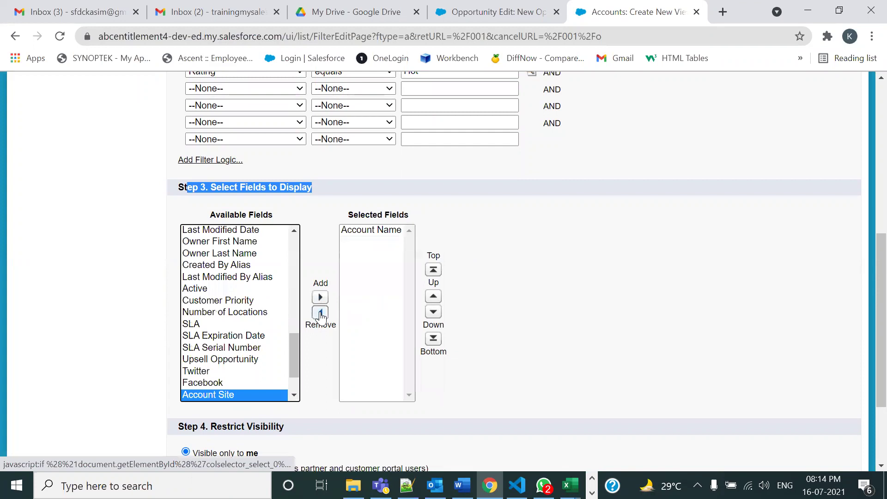
Add Rating, Industry, Annual Revenue, Active and Phone to the view's selected fields
scroll(295, 362, up, 5)
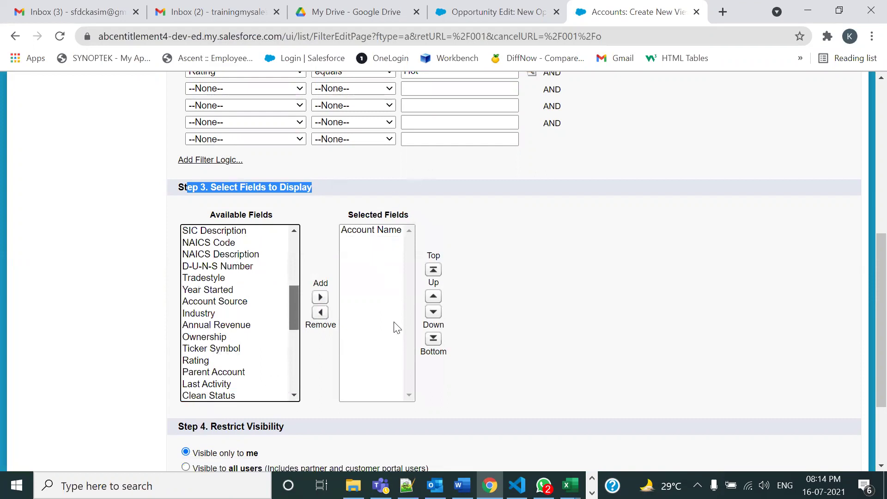
click(204, 319)
drag(294, 391, 294, 398)
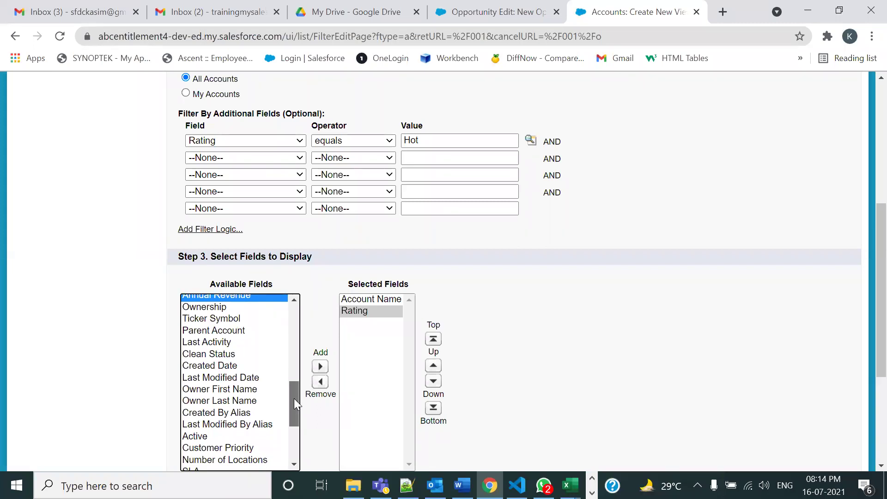
drag(294, 399, 297, 432)
click(206, 383)
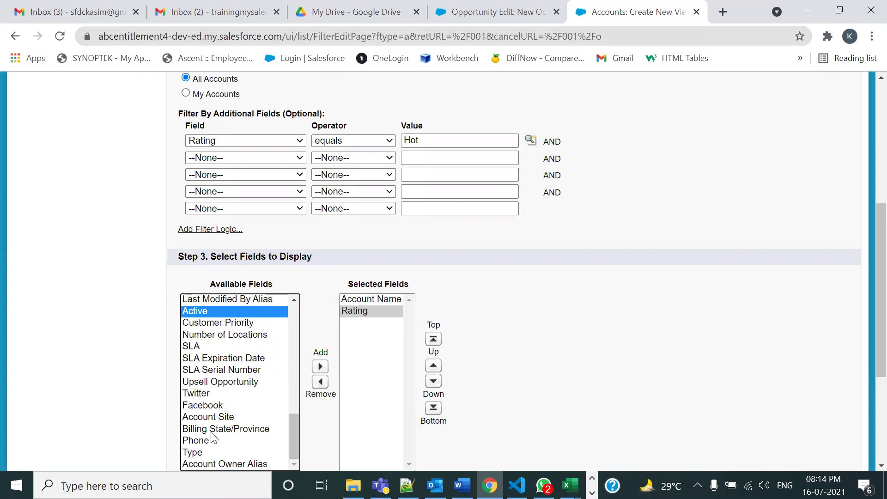
ctrl+click(196, 440)
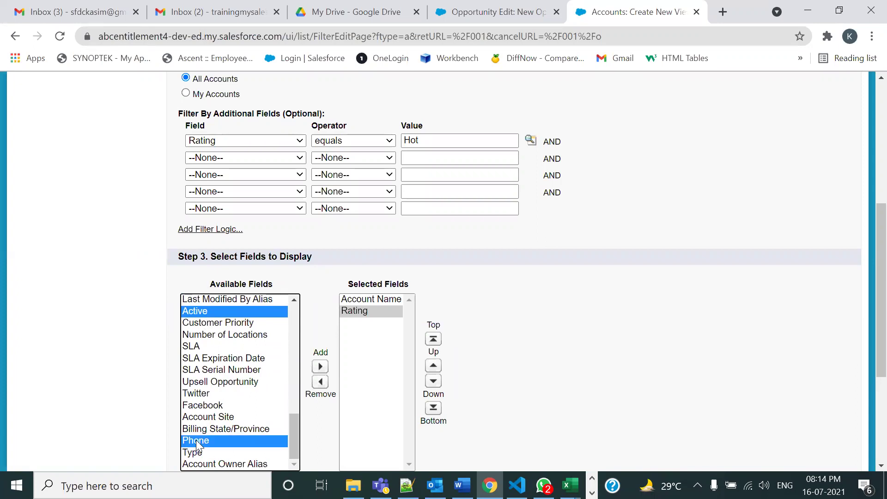
click(320, 367)
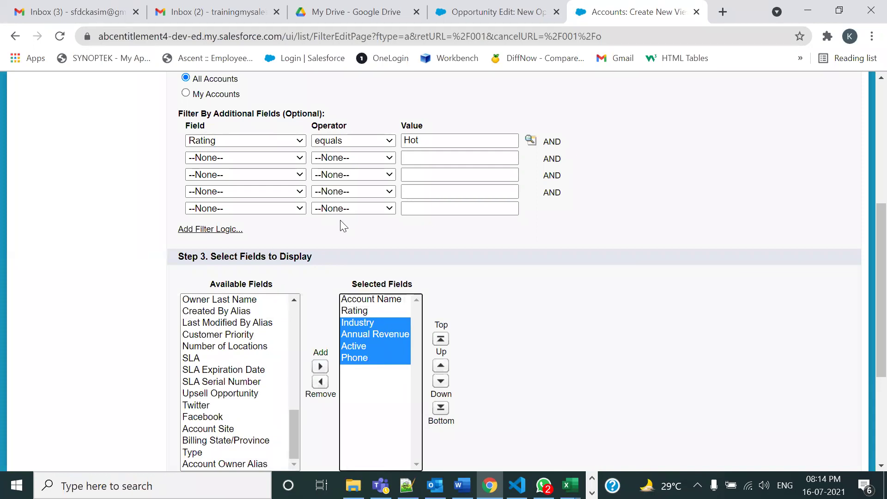
Make the list view visible to all users, including partner and customer portal users, and save it
scroll(341, 220, up, 5)
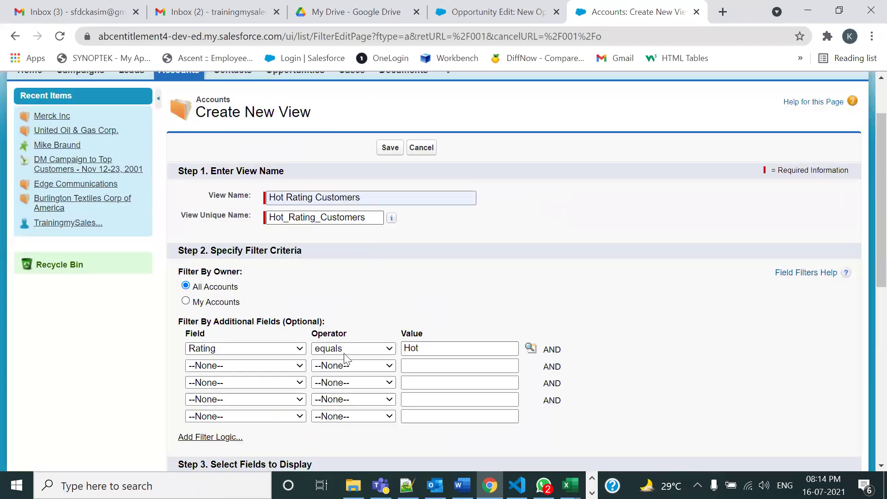
scroll(343, 379, down, 8)
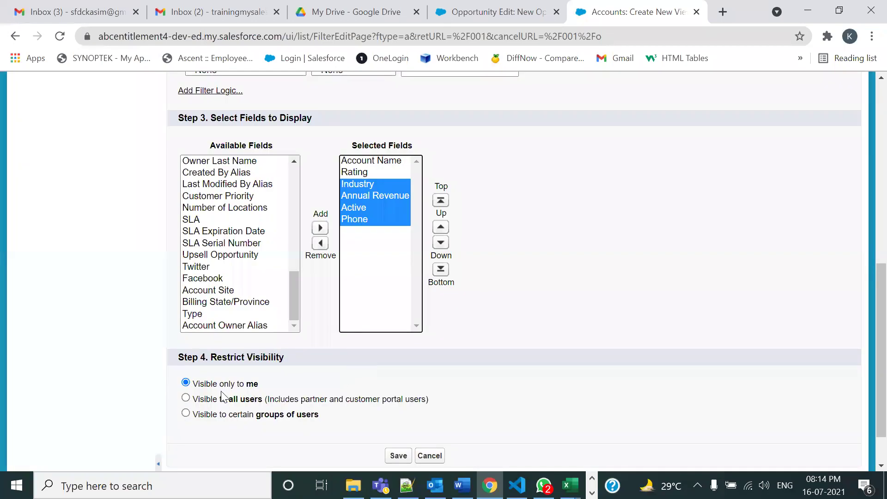
click(188, 404)
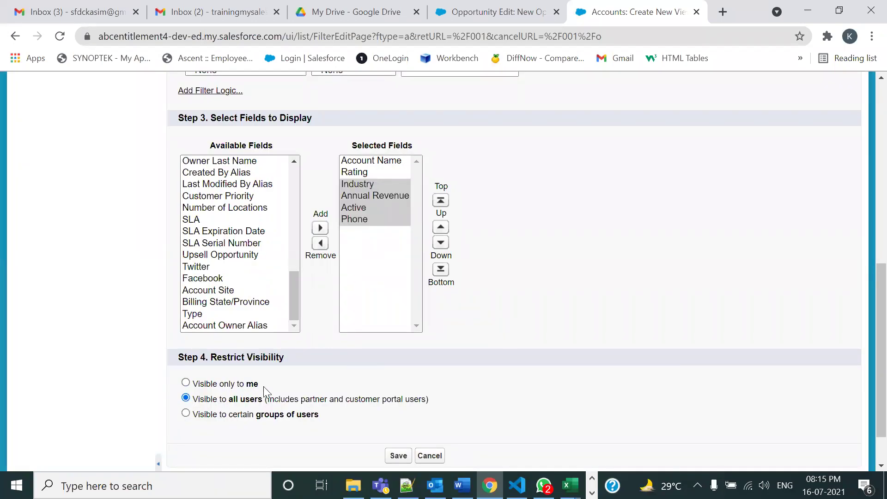
drag(259, 388, 187, 388)
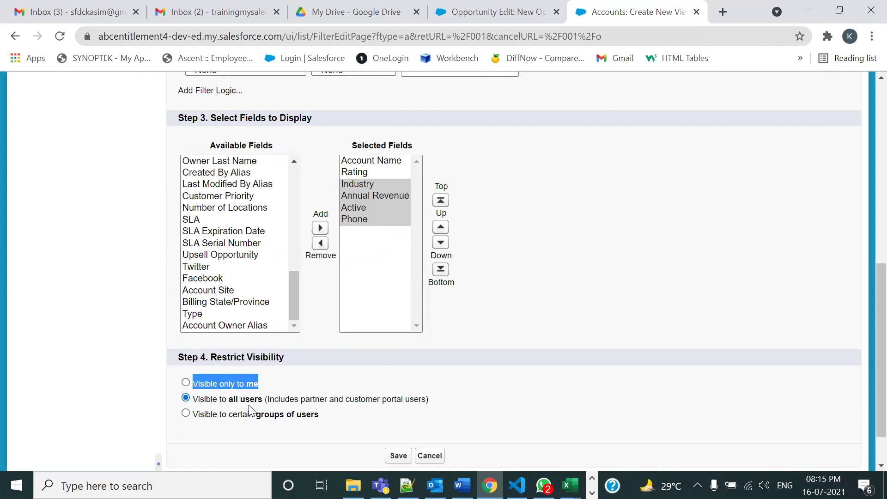
click(271, 384)
drag(258, 386, 200, 382)
click(260, 386)
click(233, 400)
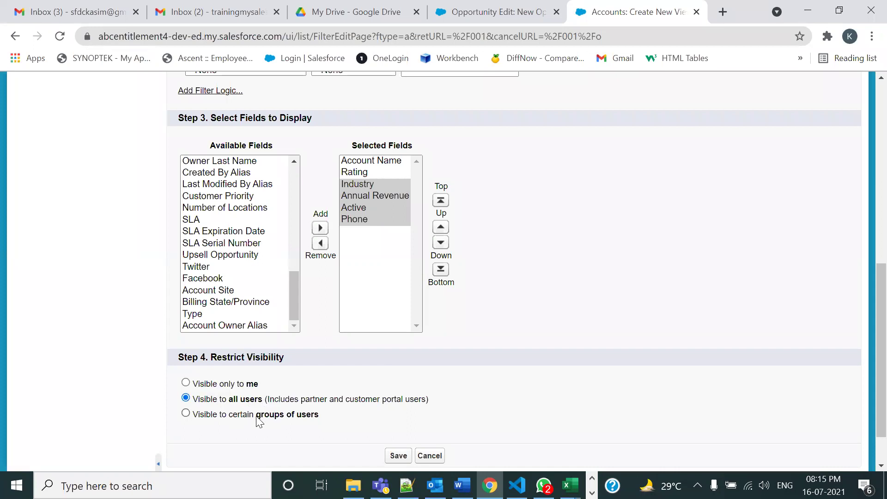
scroll(323, 412, down, 2)
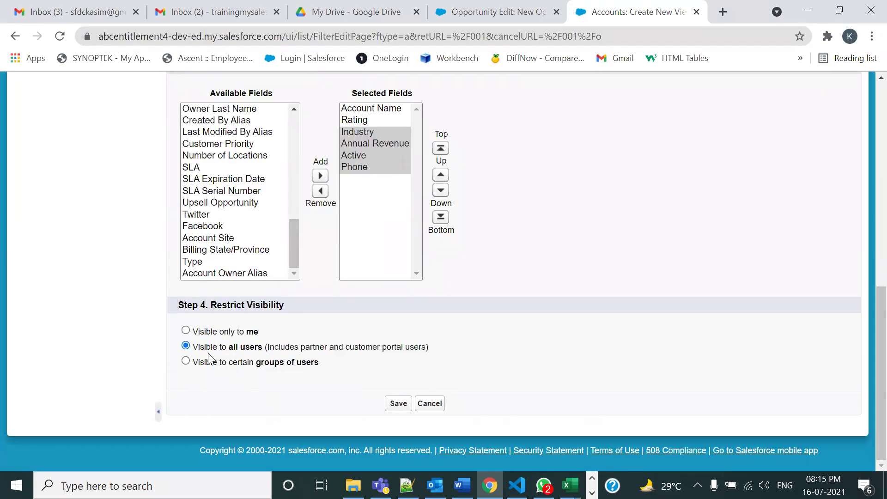
drag(204, 346, 414, 347)
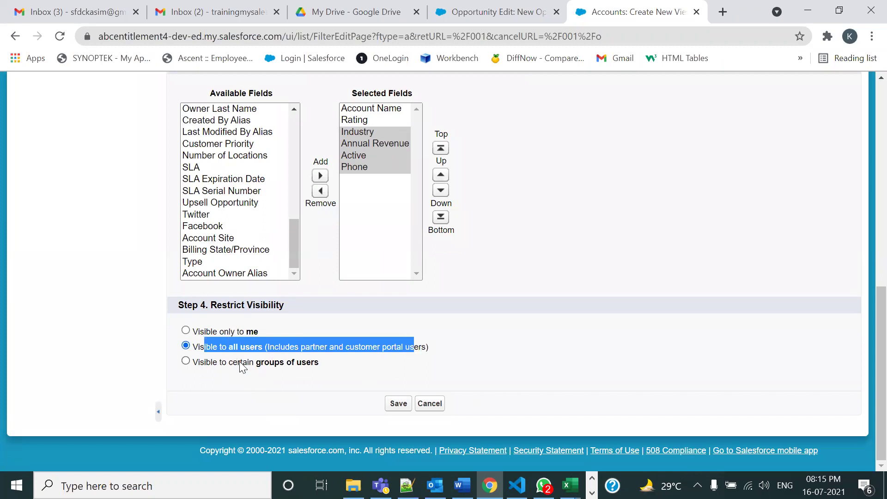
click(372, 376)
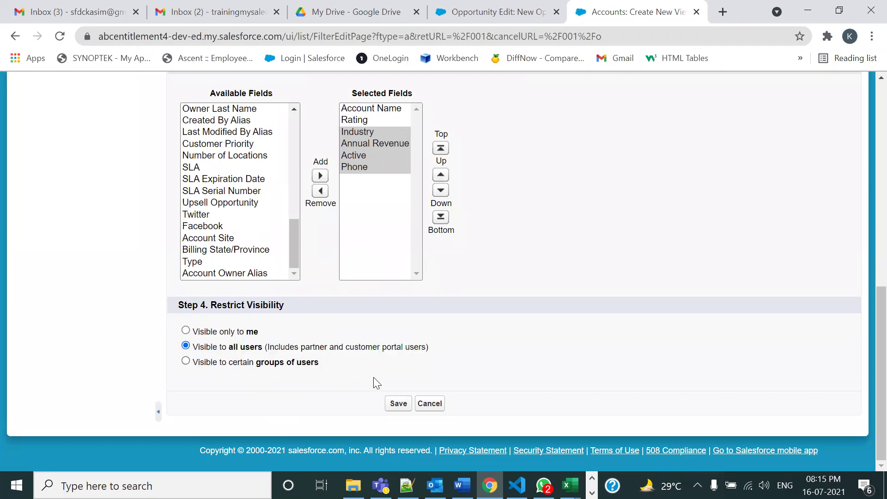
click(401, 405)
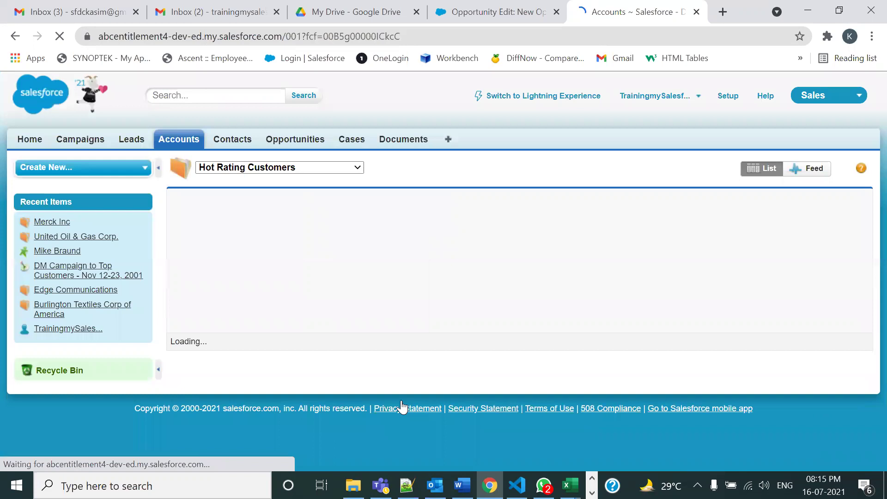
Display the All Accounts list and switch back to the Hot Rating Customers view to compare their records
click(310, 171)
click(293, 187)
click(297, 169)
click(298, 177)
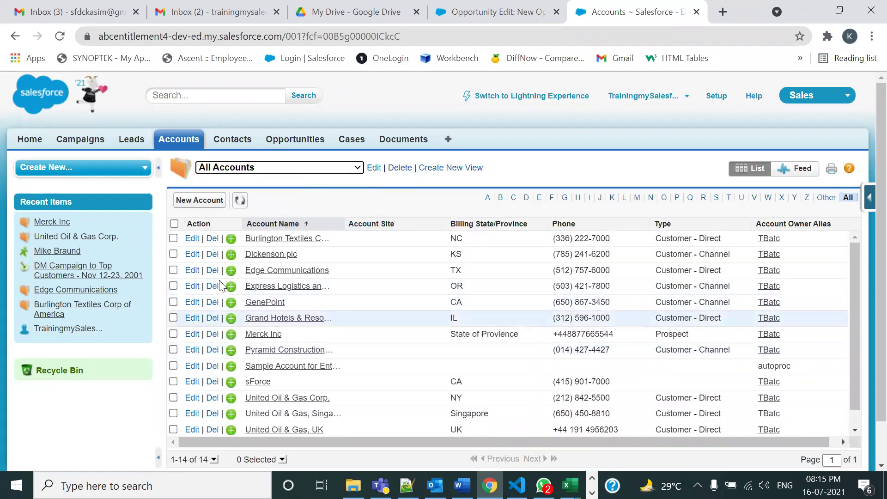
click(285, 167)
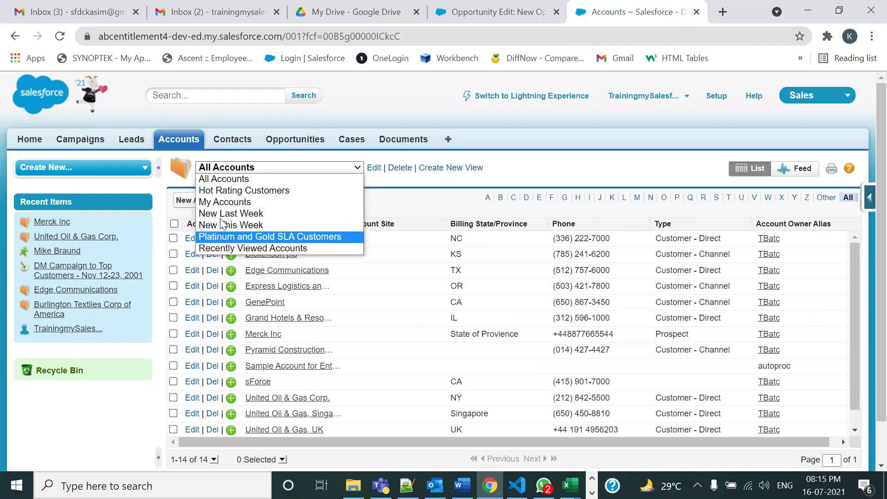
click(263, 192)
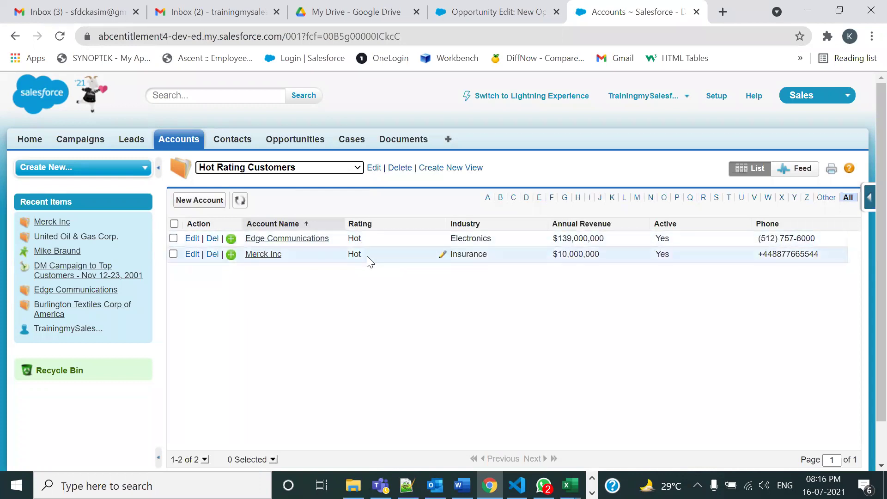
Open the GenePoint account from the All Accounts view, set its Rating to Hot and save the record
click(356, 168)
click(267, 179)
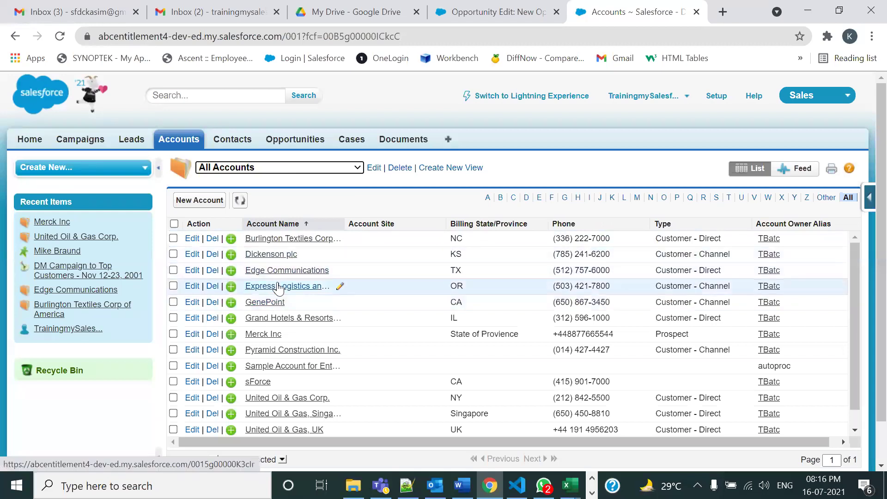
click(270, 305)
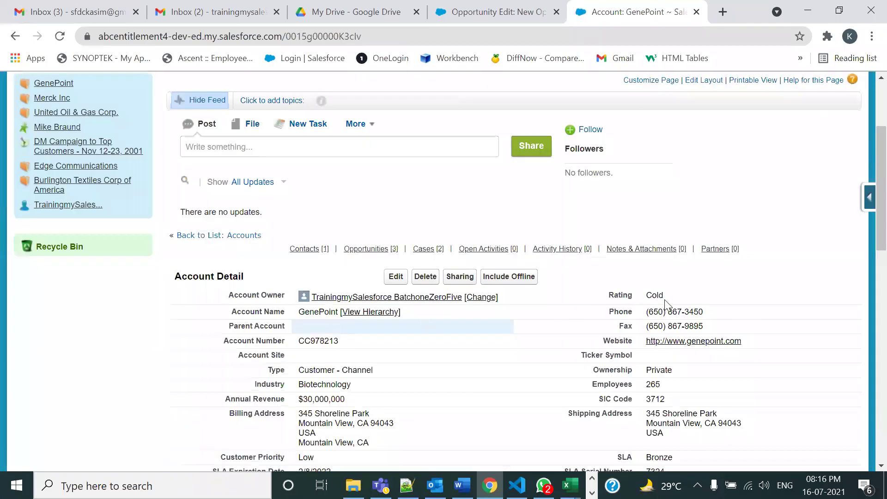
double_click(668, 302)
click(670, 298)
click(659, 326)
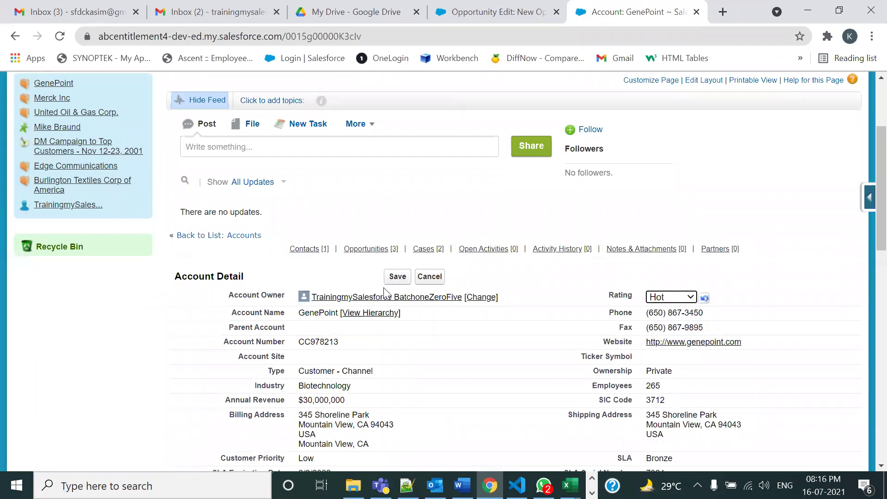
click(397, 276)
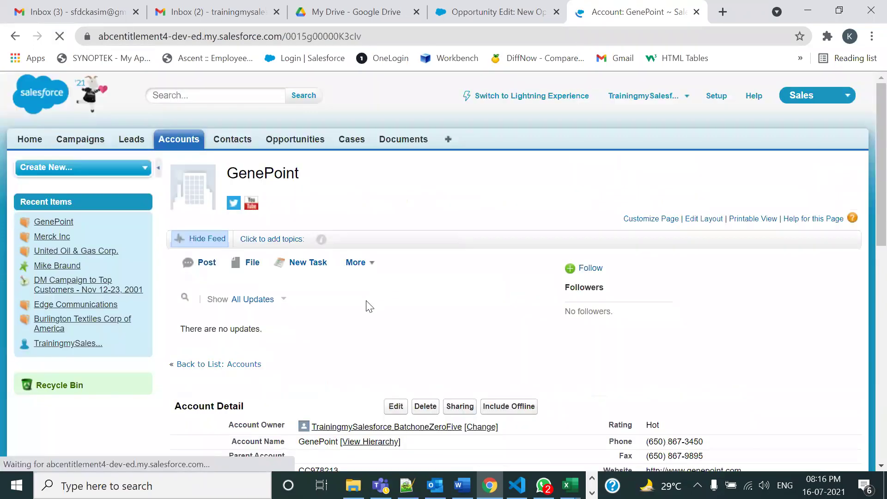
Return to the Accounts home page and open the Hot Rating Customers view to check its records and columns
scroll(276, 197, up, 1)
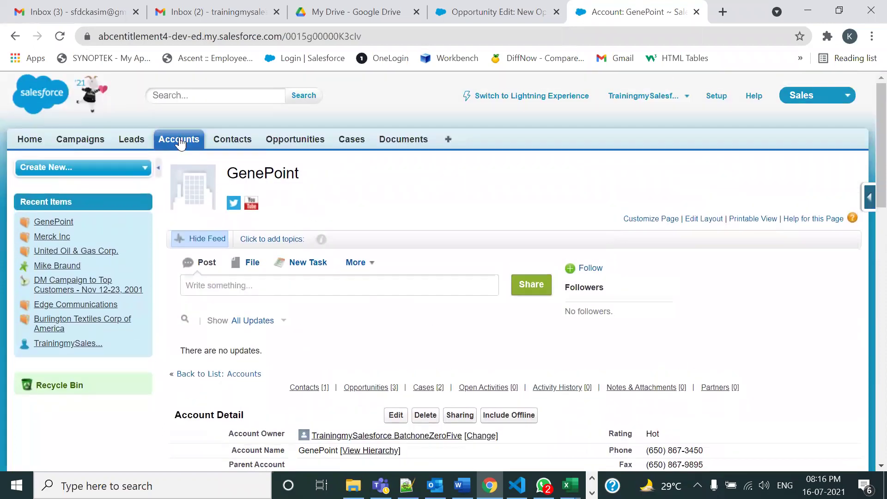
click(179, 139)
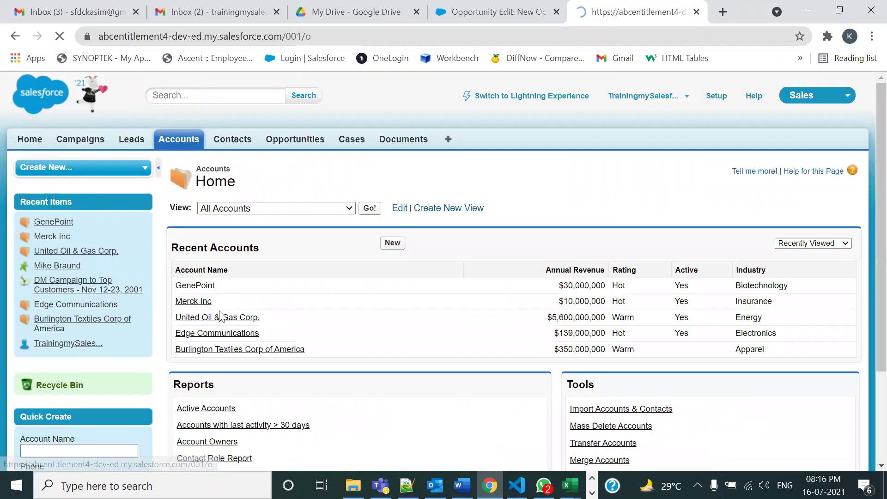
click(295, 208)
click(278, 232)
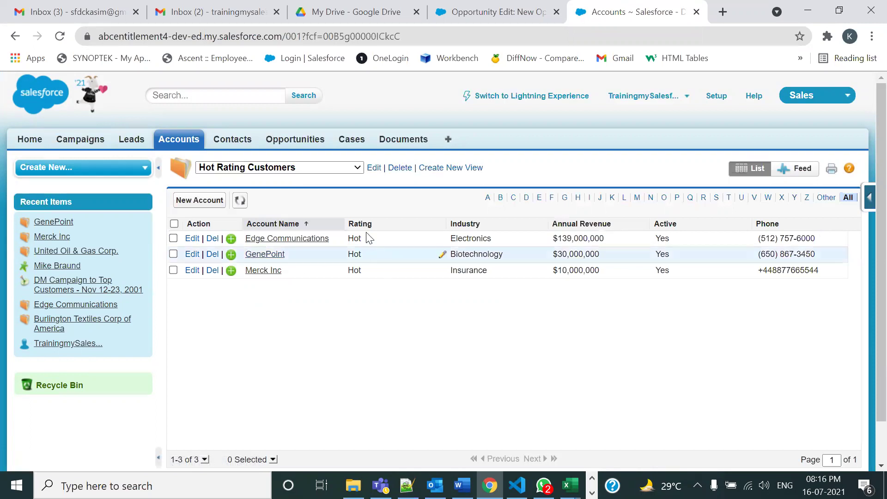
drag(374, 228, 511, 232)
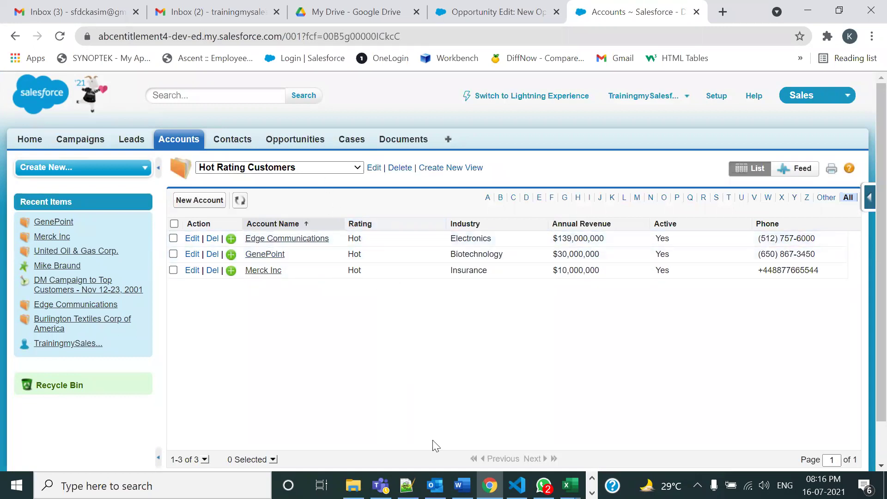
click(241, 201)
drag(207, 154, 206, 154)
mouse_move(195, 179)
mouse_down()
mouse_move(306, 192)
mouse_move(341, 205)
mouse_move(337, 217)
mouse_up()
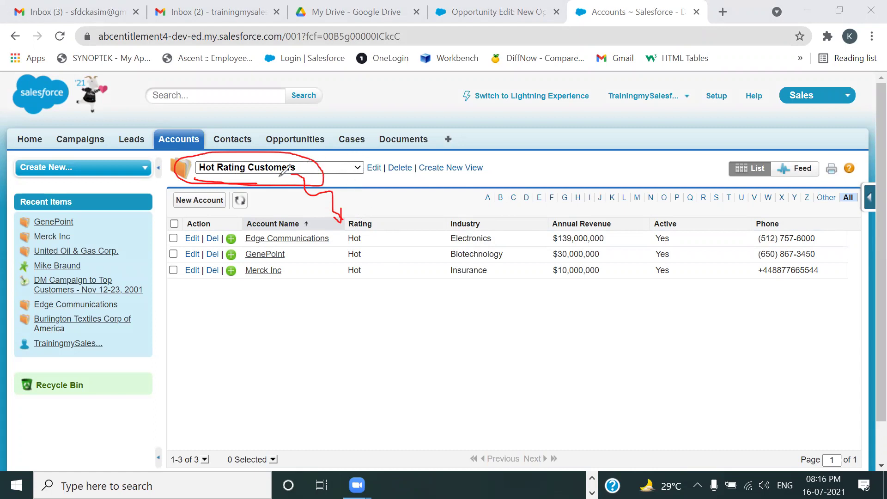
mouse_move(342, 175)
mouse_down()
mouse_move(455, 213)
mouse_move(434, 217)
mouse_up()
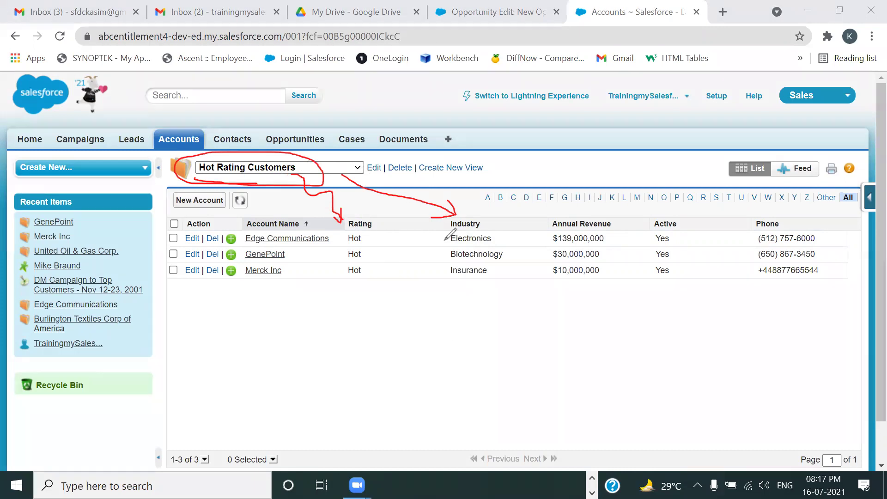
click(476, 72)
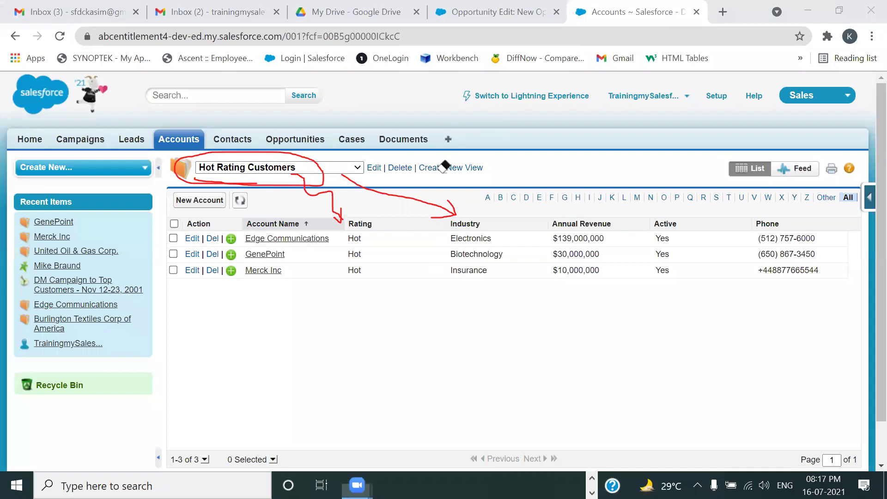
mouse_move(420, 215)
mouse_down()
mouse_move(339, 184)
mouse_move(358, 256)
mouse_move(249, 177)
mouse_up()
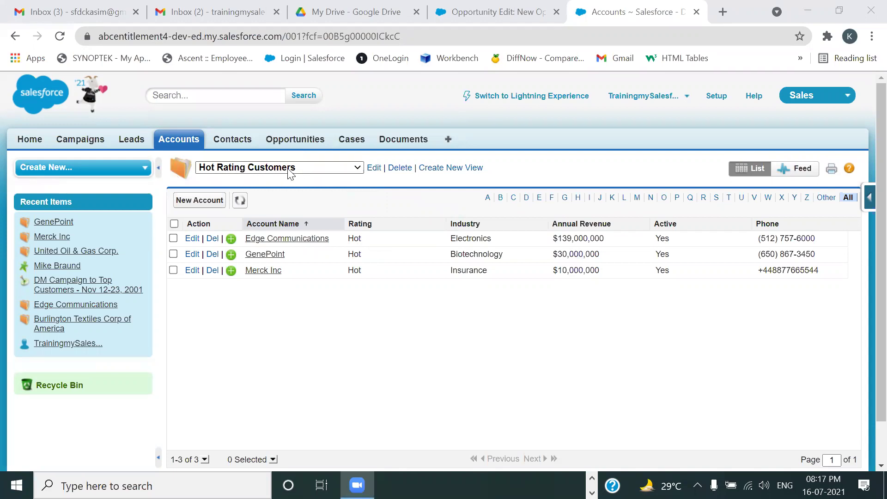
drag(384, 224, 417, 329)
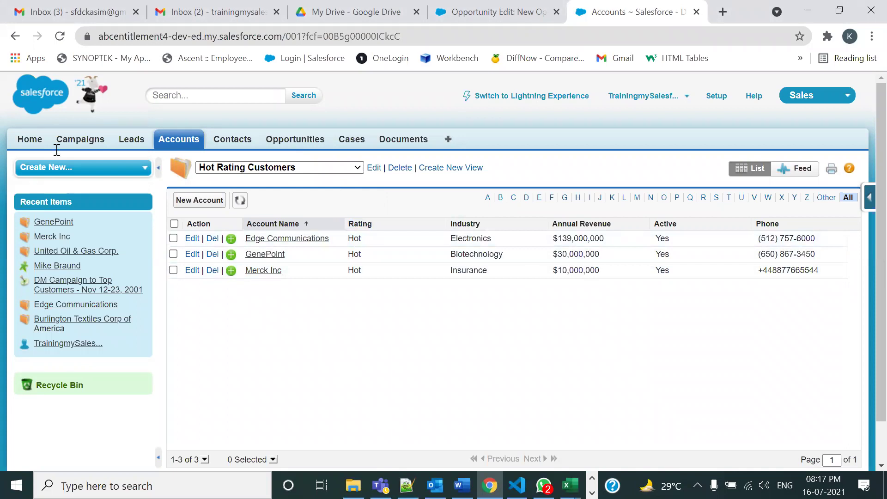
Switch to the 105-Admin.txt notes in Notepad++ and highlight the five list view assignments to review them
key(alt+Tab)
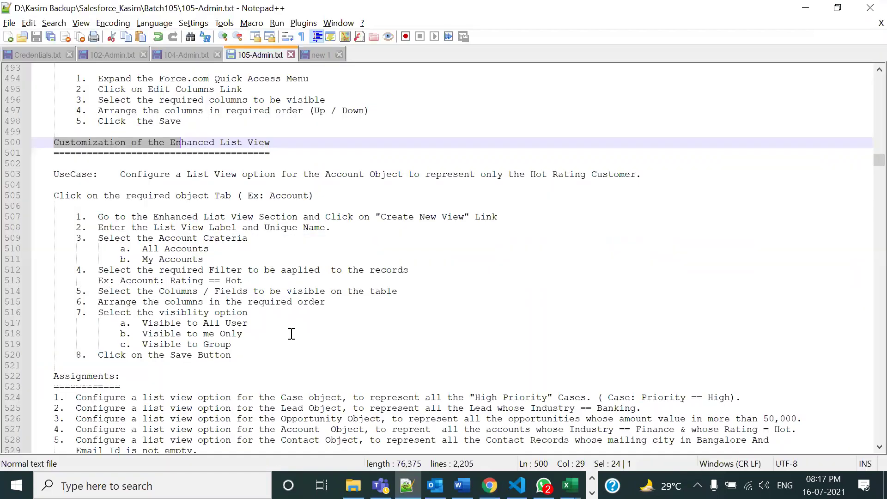
scroll(292, 334, down, 2)
drag(65, 333, 351, 386)
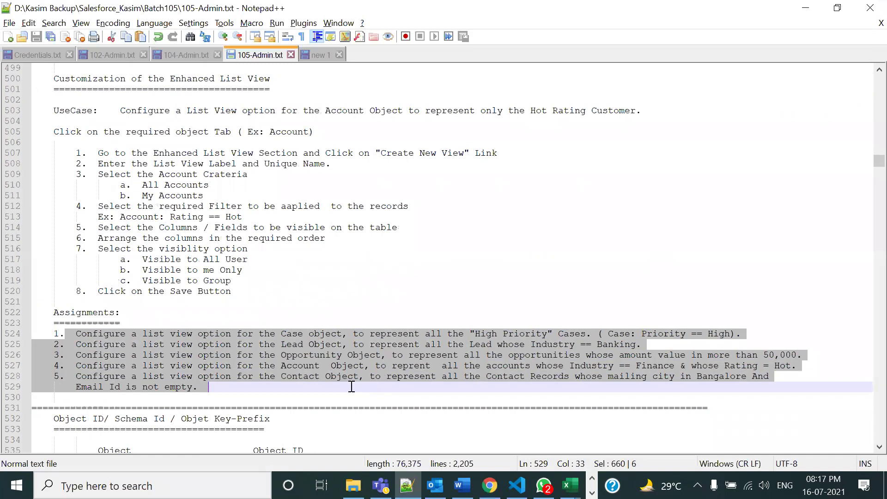
click(339, 399)
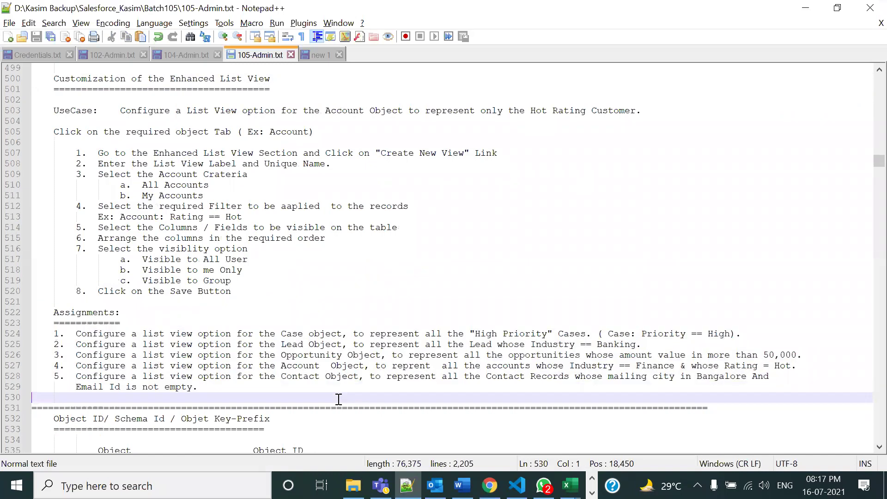
Read the Object ID / Schema Id / Key-Prefix section and its two listed advantages in the notes
scroll(339, 400, down, 2)
scroll(340, 399, down, 5)
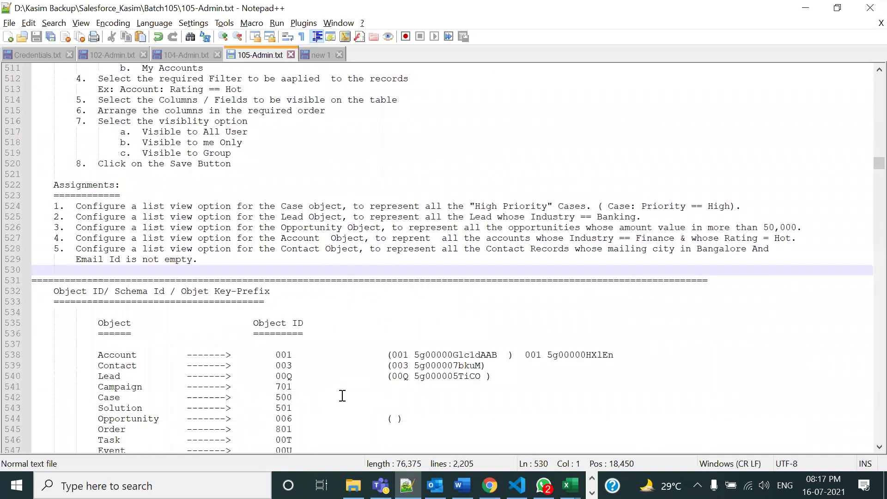
scroll(343, 396, down, 1)
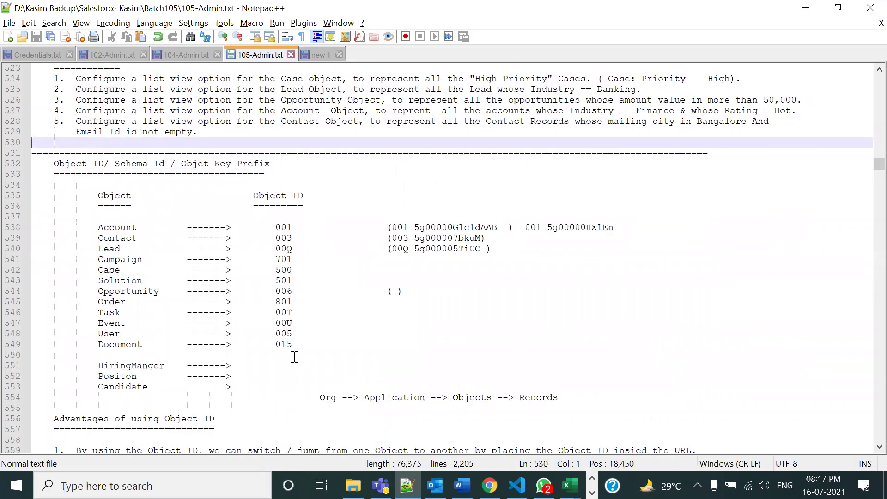
scroll(294, 358, down, 3)
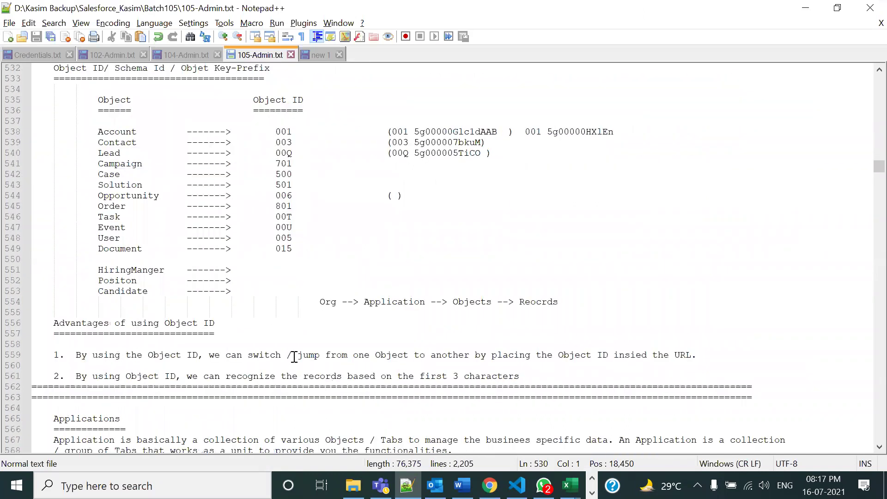
click(557, 381)
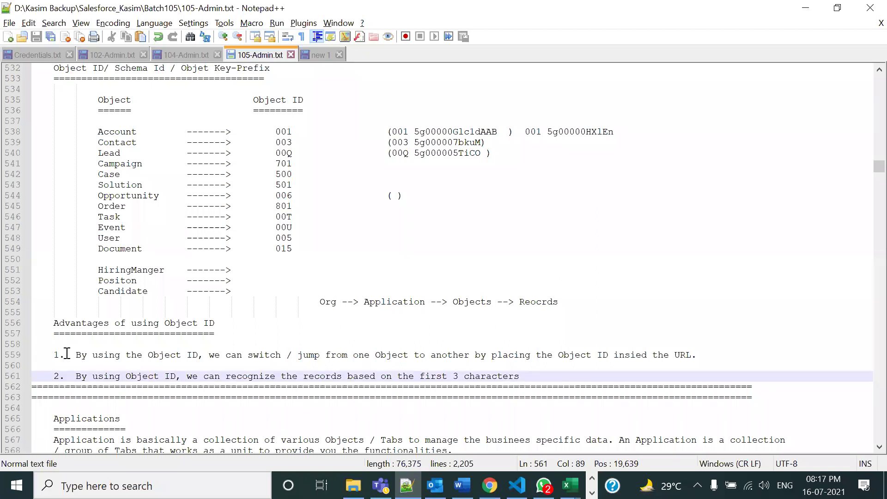
Highlight the Applications heading in the notes and read its definition and the application types beneath it
scroll(47, 355, down, 2)
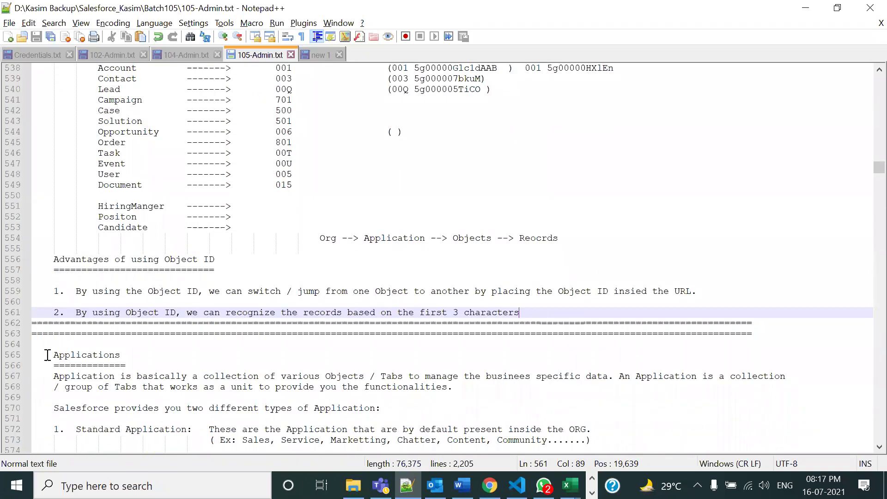
scroll(47, 355, down, 1)
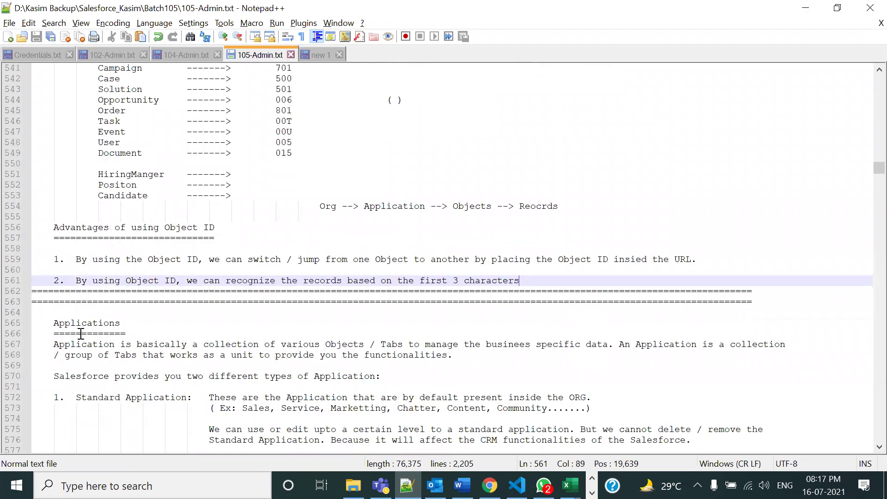
drag(48, 322, 145, 330)
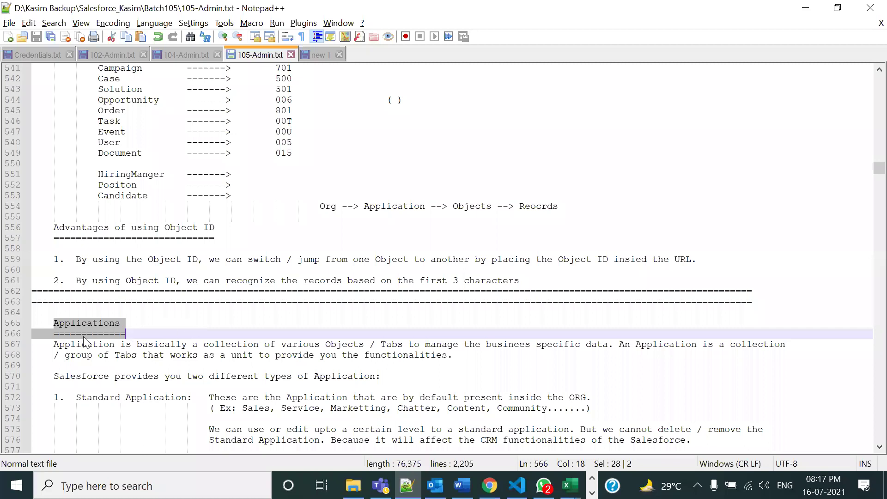
drag(54, 323, 129, 320)
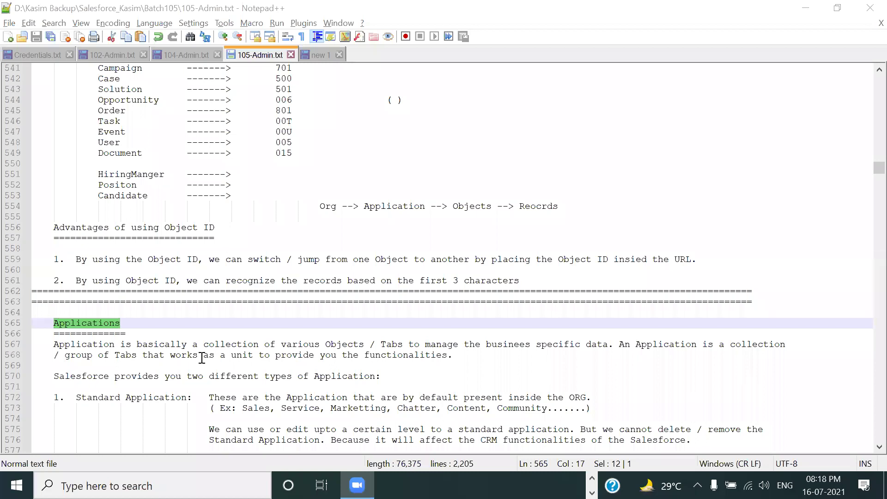
click(121, 336)
drag(123, 323, 26, 325)
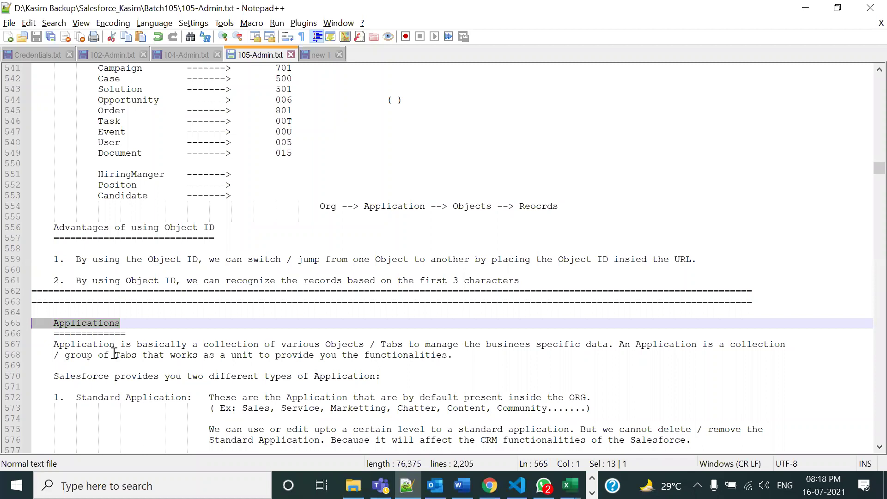
scroll(152, 348, down, 3)
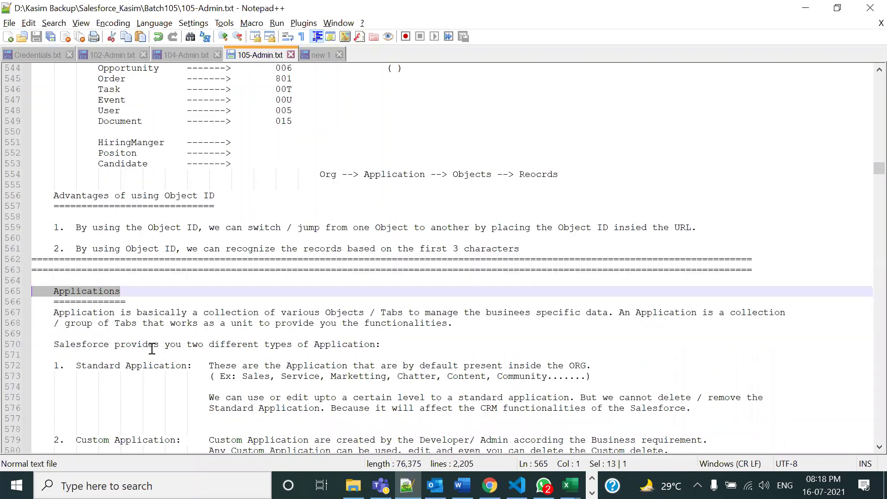
scroll(152, 348, down, 1)
Go back to the Object ID section and highlight its title and the "Advantages of using Object ID" heading
scroll(149, 348, up, 6)
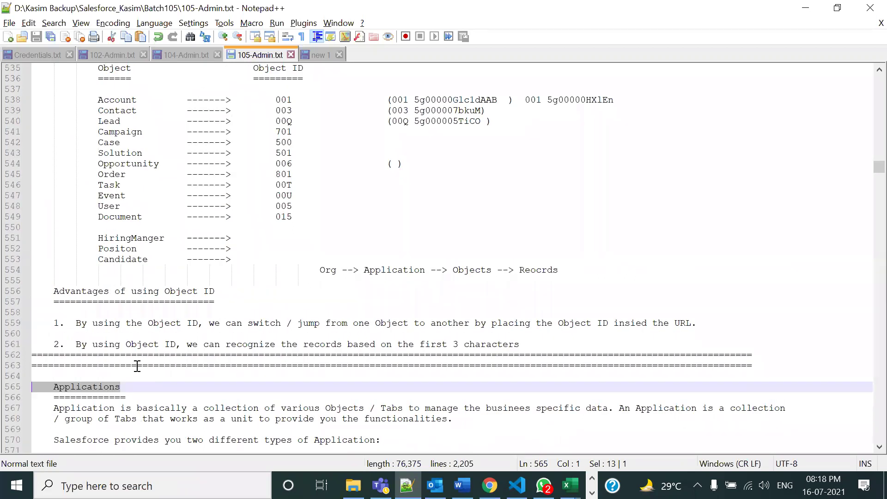
scroll(137, 366, up, 3)
drag(52, 132, 306, 136)
drag(237, 386, 55, 386)
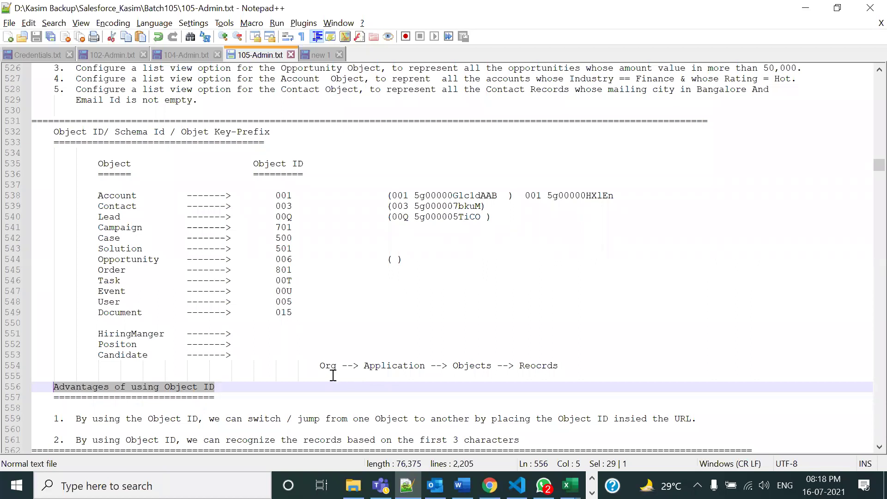
Review the Object Name to Tab Name table in the Tab section, highlighting its header and the Campaign and Lead rows
scroll(332, 376, up, 14)
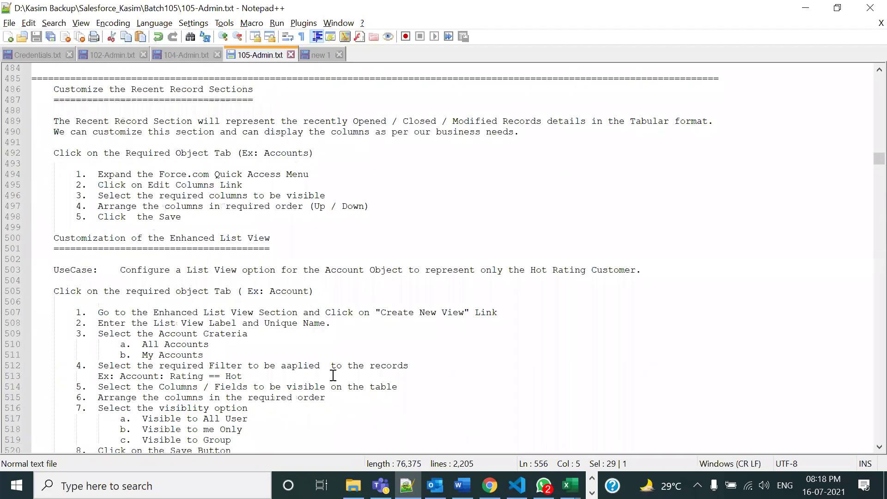
scroll(333, 375, up, 18)
drag(209, 291, 424, 289)
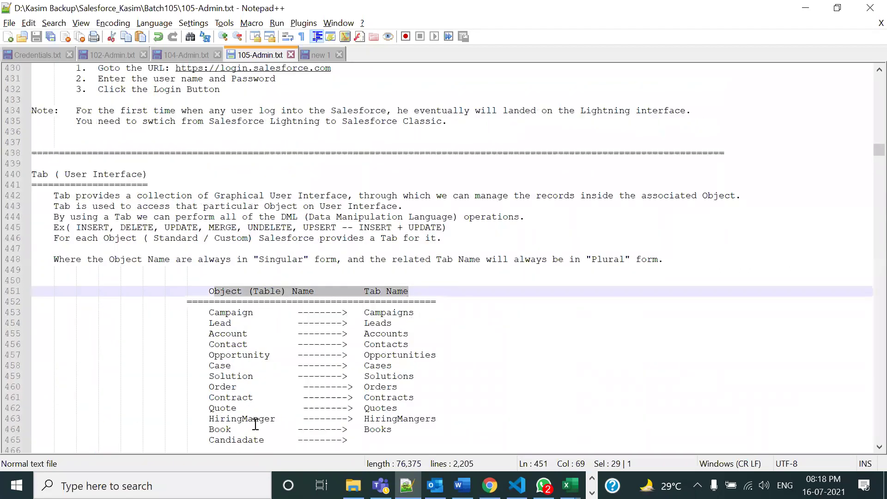
drag(194, 315, 444, 325)
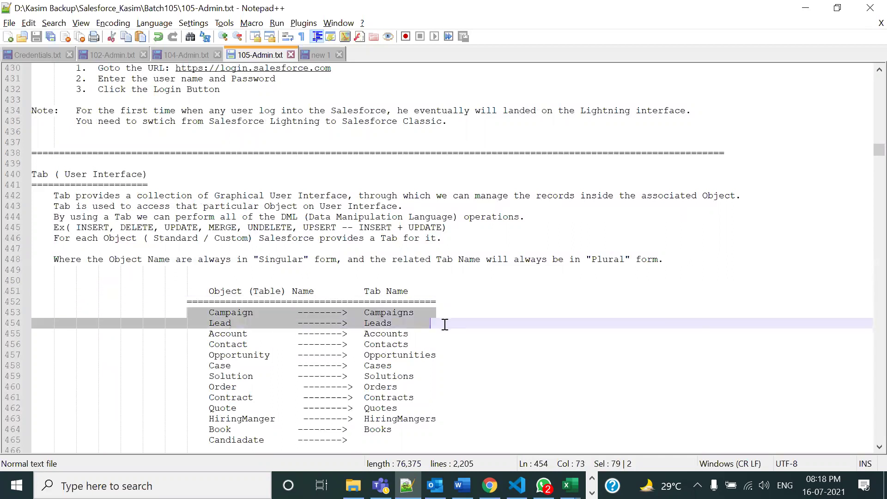
click(271, 388)
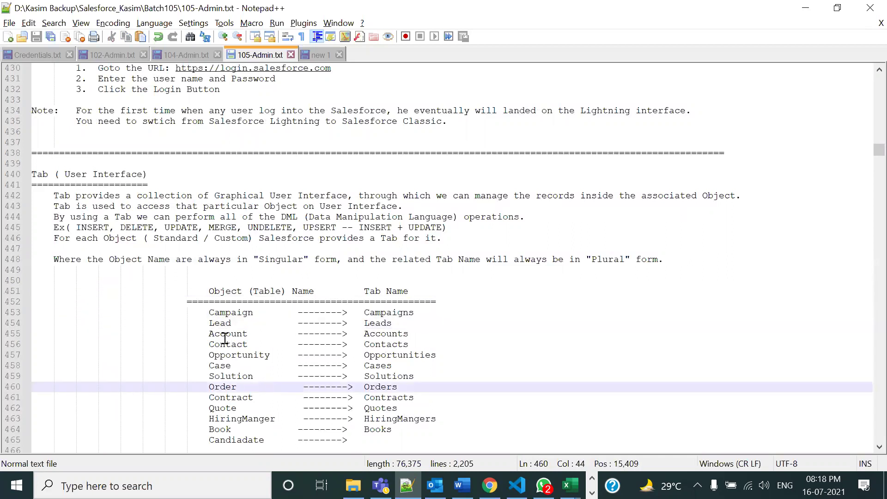
drag(209, 313, 257, 316)
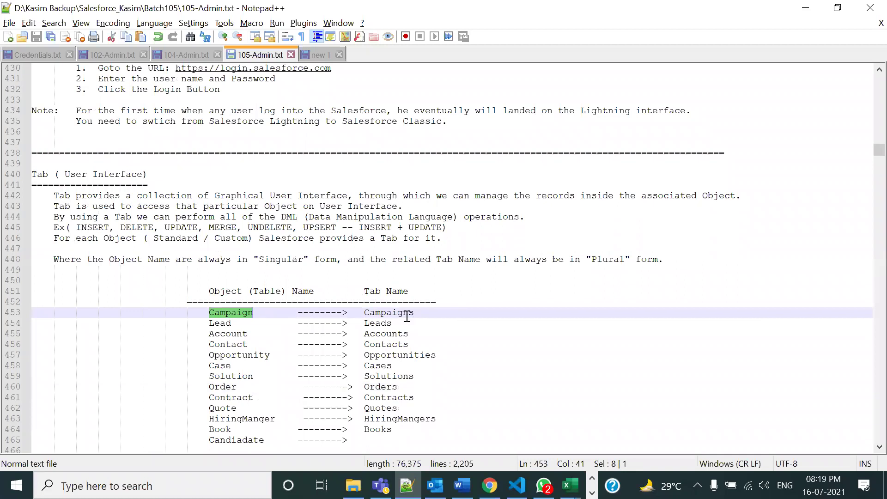
click(252, 323)
drag(213, 314, 249, 317)
drag(362, 314, 435, 319)
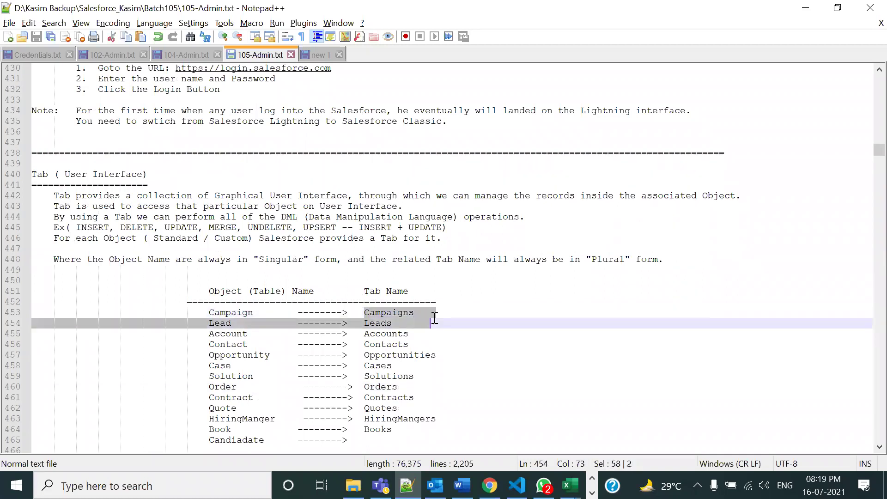
click(246, 333)
drag(209, 324, 237, 324)
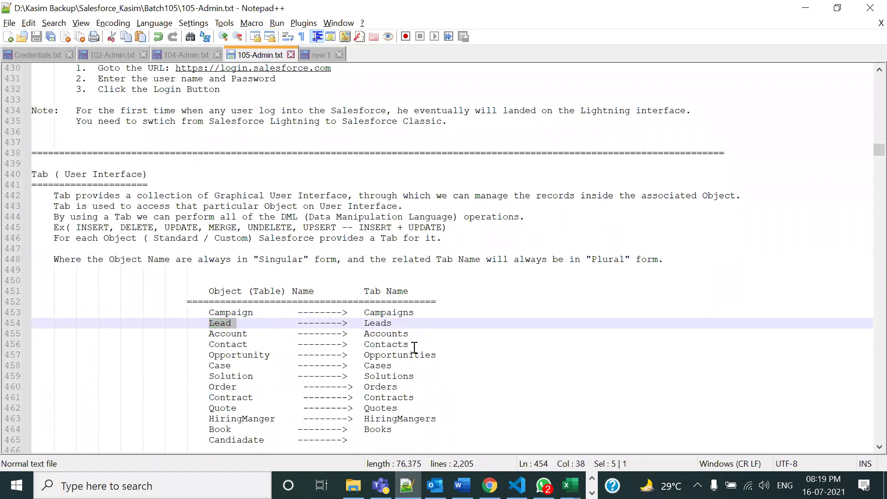
Switch to Salesforce in Chrome and view the Leads home page followed by the Accounts home page
scroll(418, 348, down, 9)
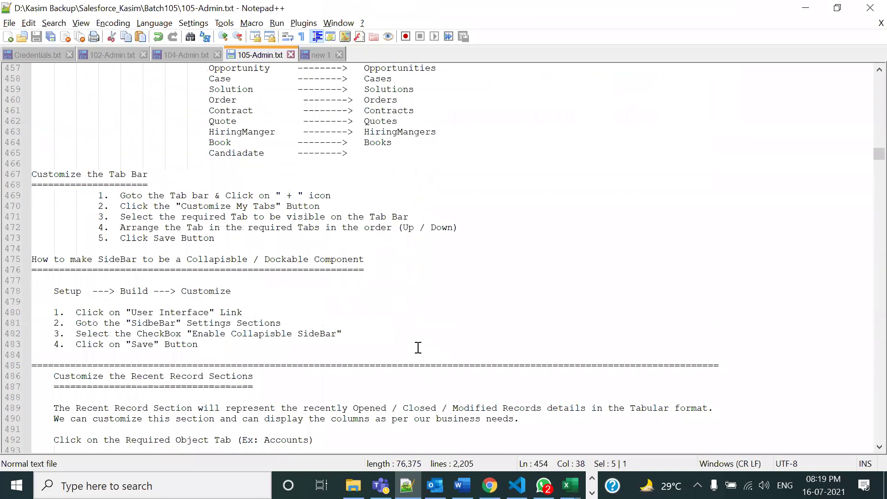
scroll(418, 348, down, 2)
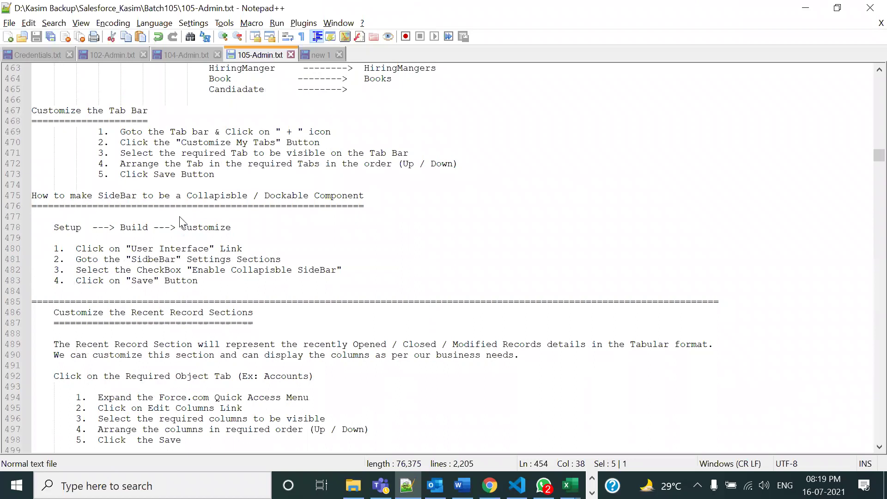
key(alt+Tab)
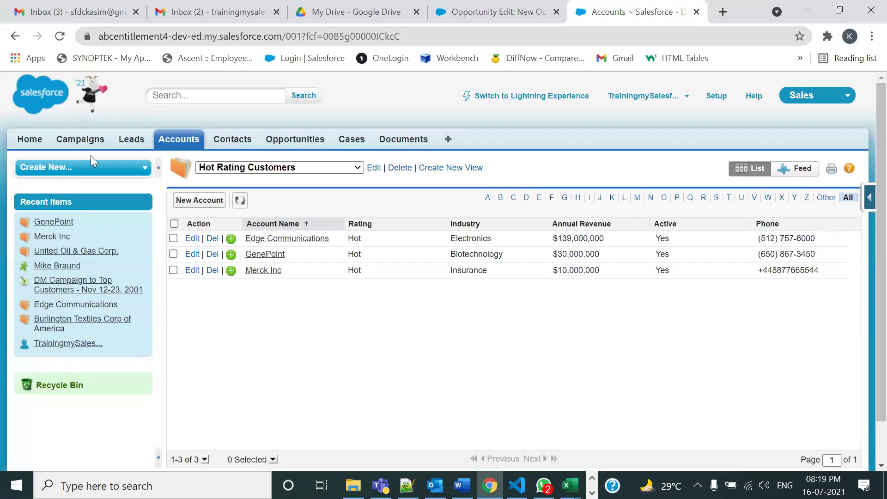
click(137, 146)
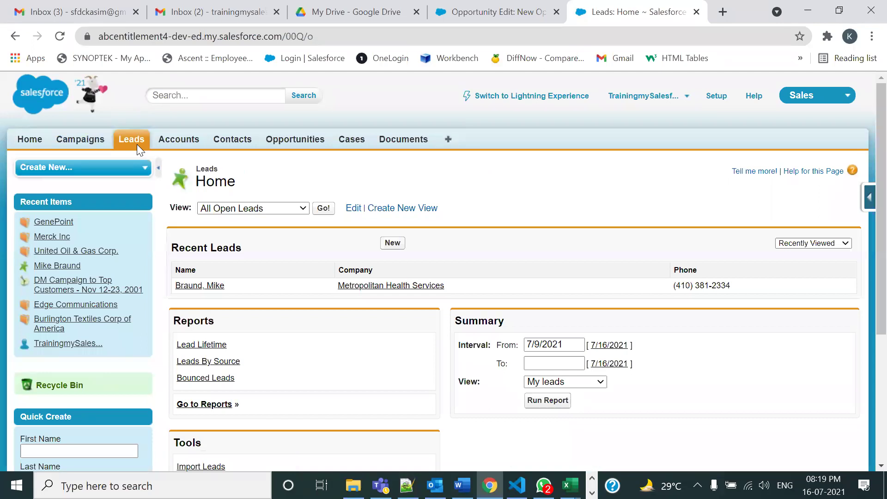
click(181, 142)
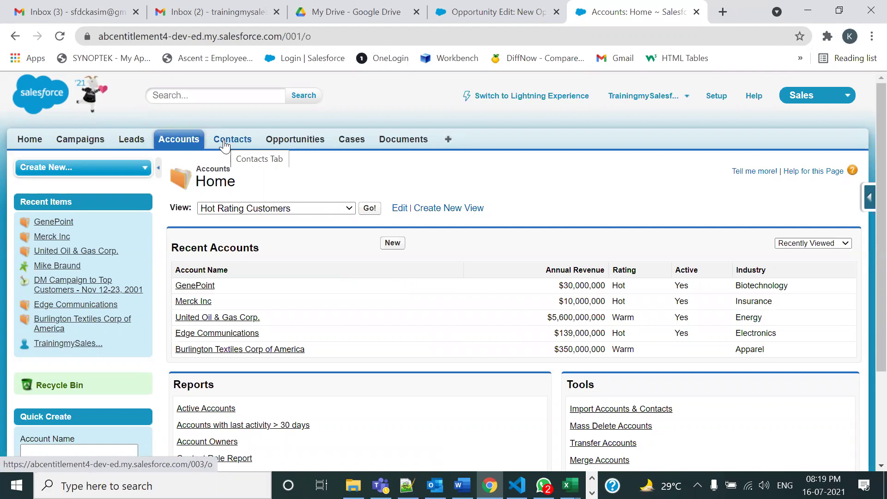
Switch back to the Notepad++ notes and find the Object ID / Schema Id / Key-Prefix table
key(alt+Tab)
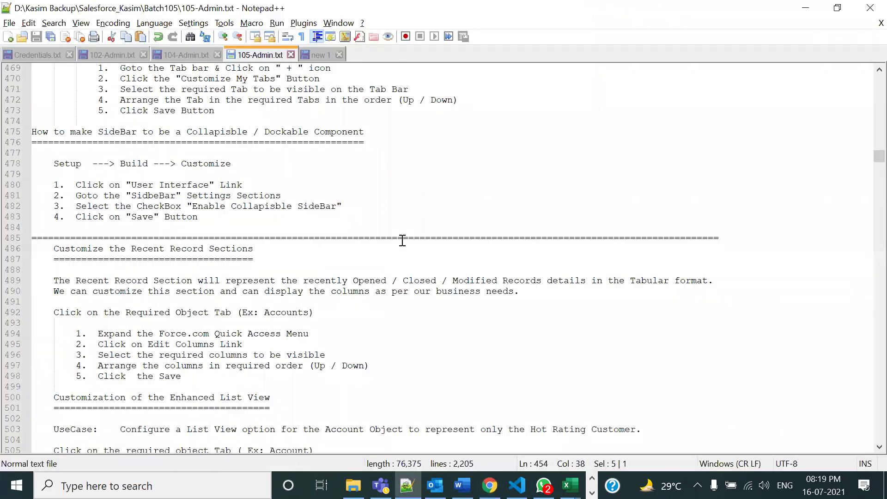
scroll(402, 241, down, 1)
scroll(403, 241, up, 6)
scroll(402, 240, down, 5)
scroll(403, 240, down, 9)
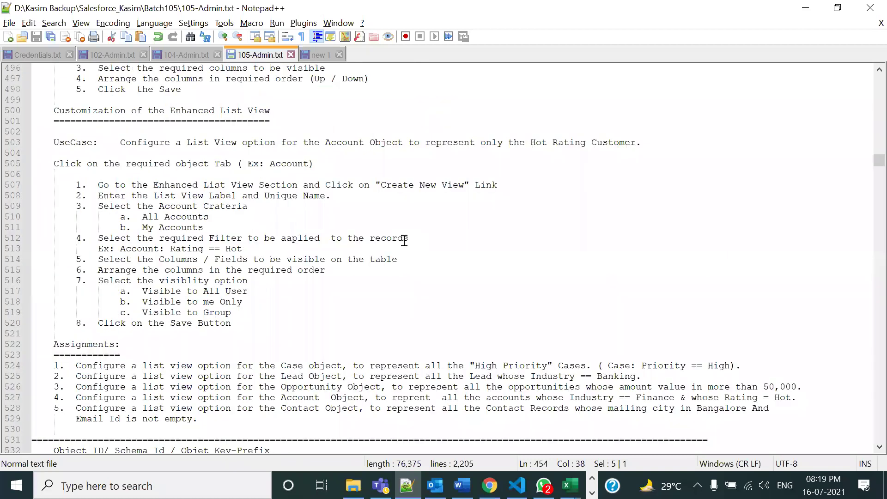
scroll(405, 240, down, 5)
scroll(381, 290, down, 3)
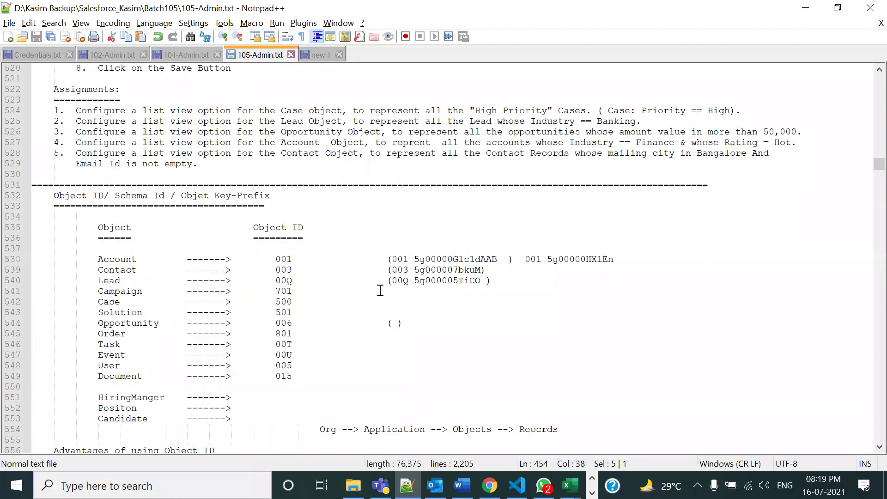
scroll(380, 290, down, 2)
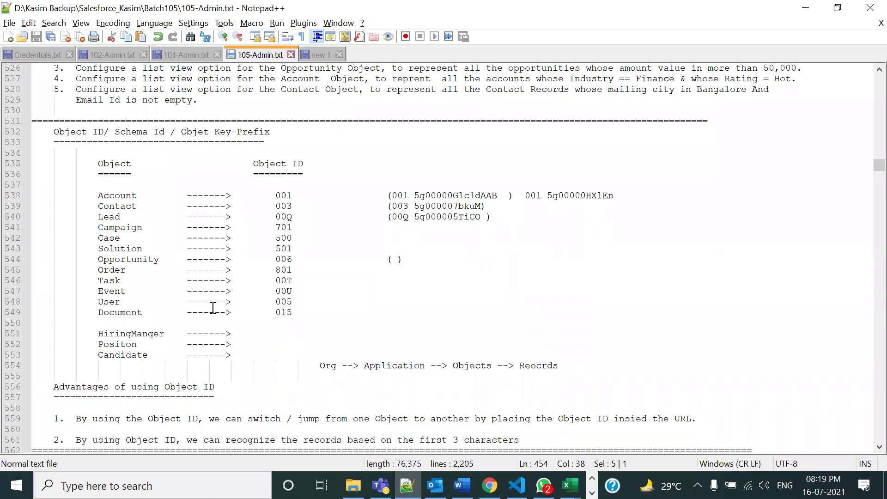
Highlight the Account through Document entries and the HiringManger, Positon and Candidate entries in the Object ID table
drag(98, 198, 151, 288)
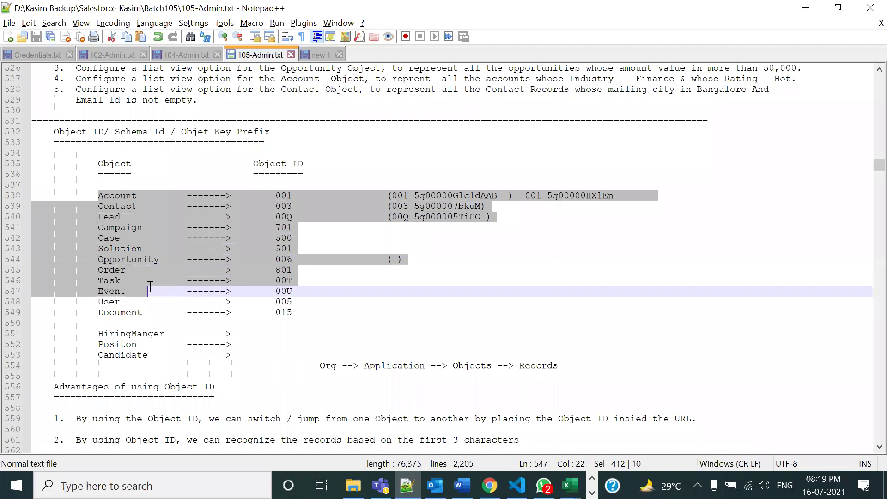
click(154, 310)
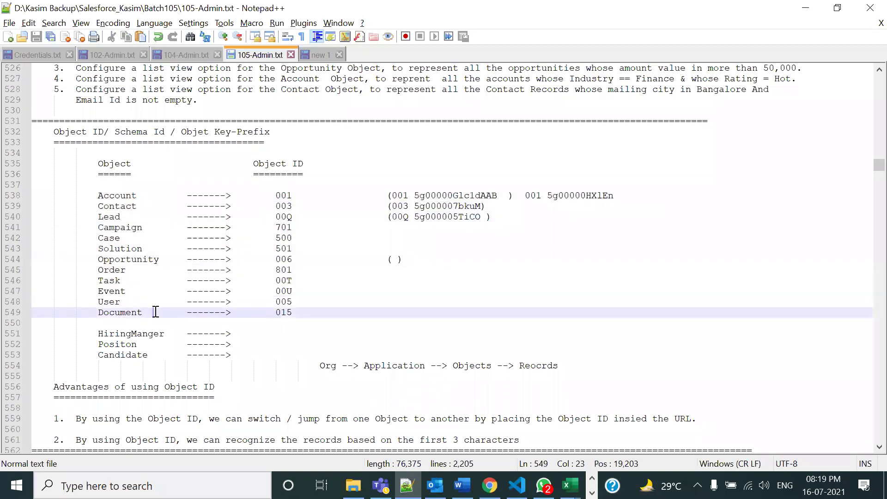
key(shift+Up)
key(shift+Up)
key(shift+Up)
key(shift+Up)
key(shift+Up)
key(shift+Up)
key(shift+Up)
key(shift+Up)
key(shift+Up)
key(shift+Up)
key(shift+Up)
key(shift+Up)
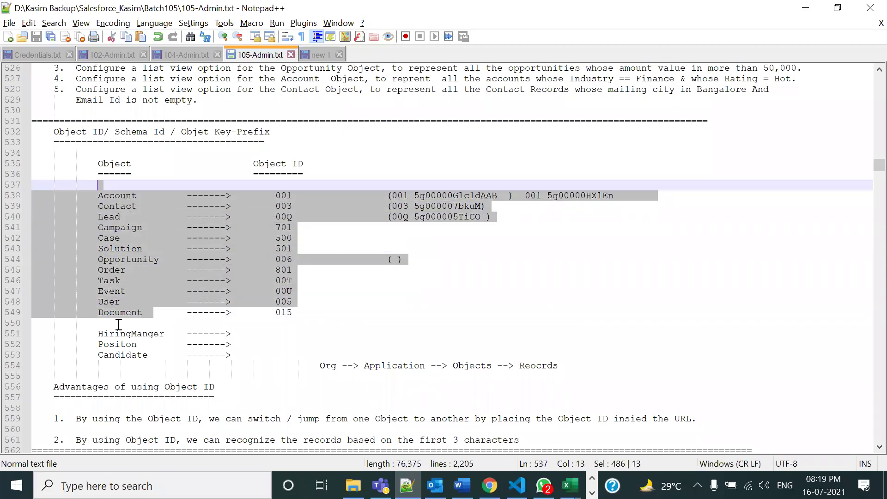
drag(97, 334, 176, 359)
drag(148, 312, 98, 196)
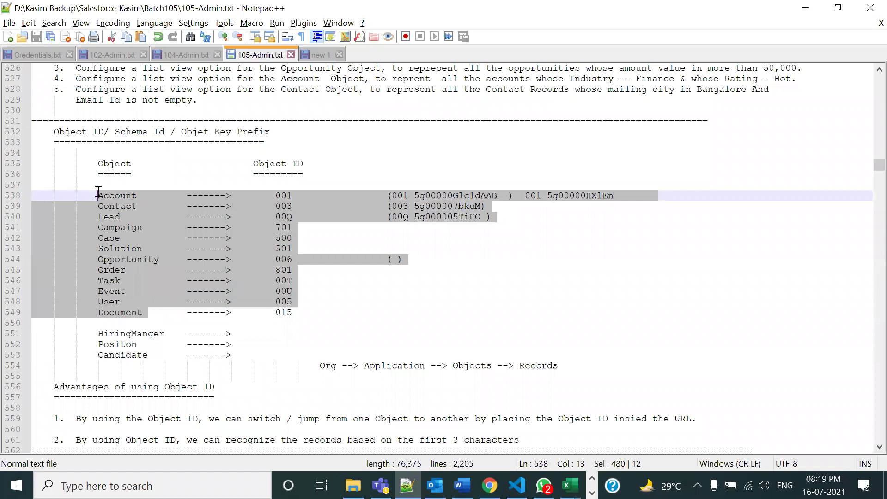
Compare the HiringManger, Positon and Candidate rows with the Account through Document rows, and read on to the Advantages of using Object ID section
drag(95, 334, 190, 360)
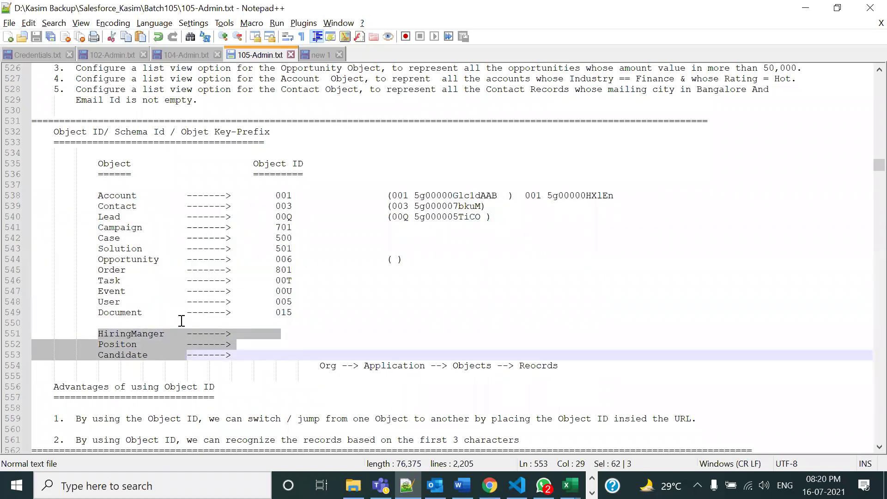
drag(147, 312, 97, 195)
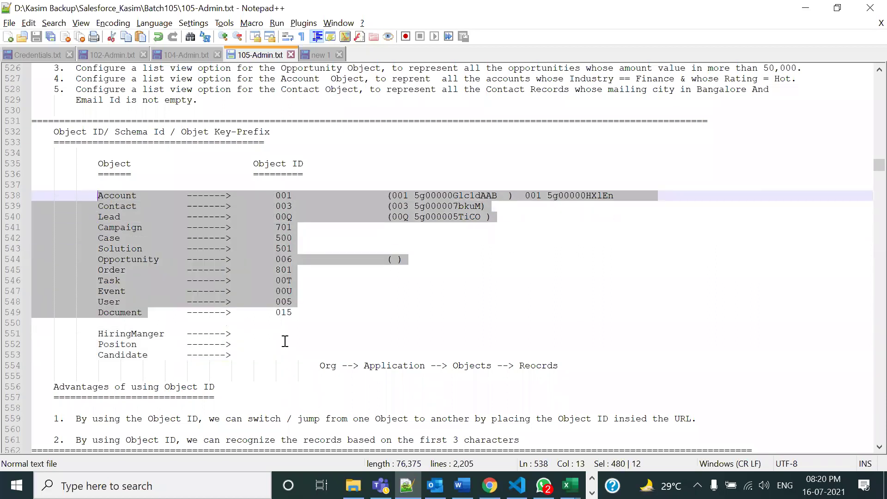
click(154, 313)
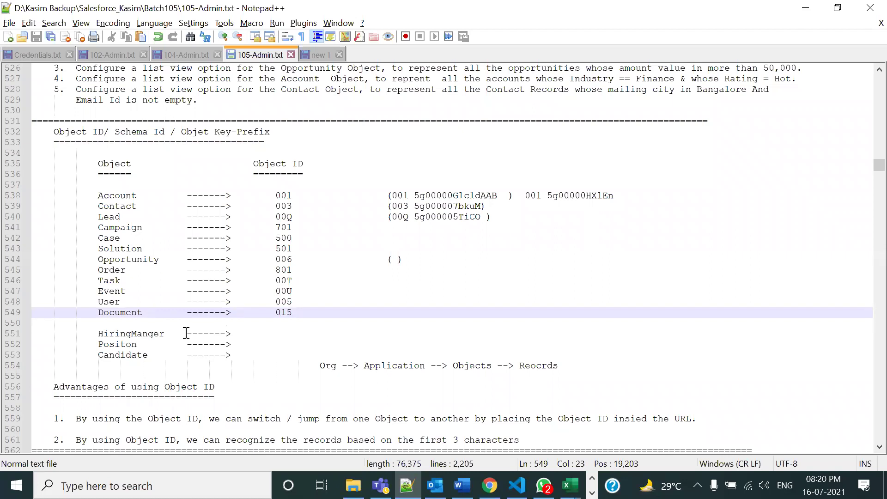
scroll(187, 334, down, 5)
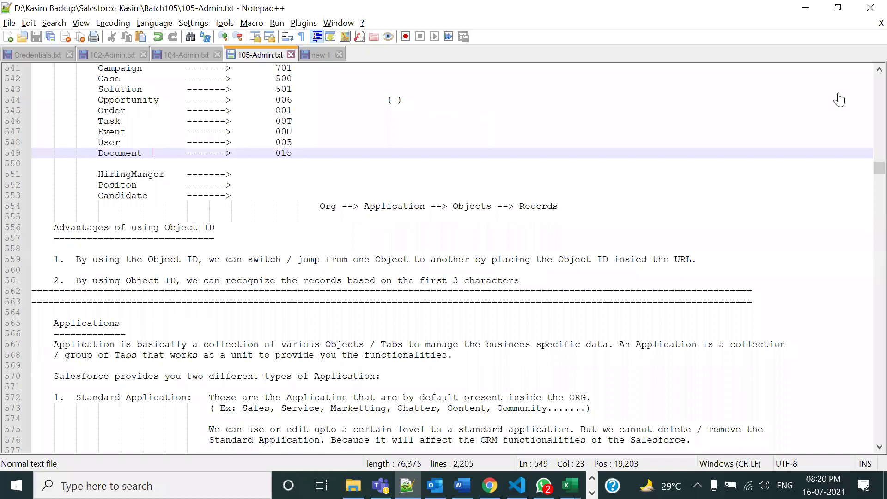
View the list of available apps in Salesforce in Chrome, and highlight the Account through Document rows back in the Notepad++ notes
key(alt+Tab)
click(814, 98)
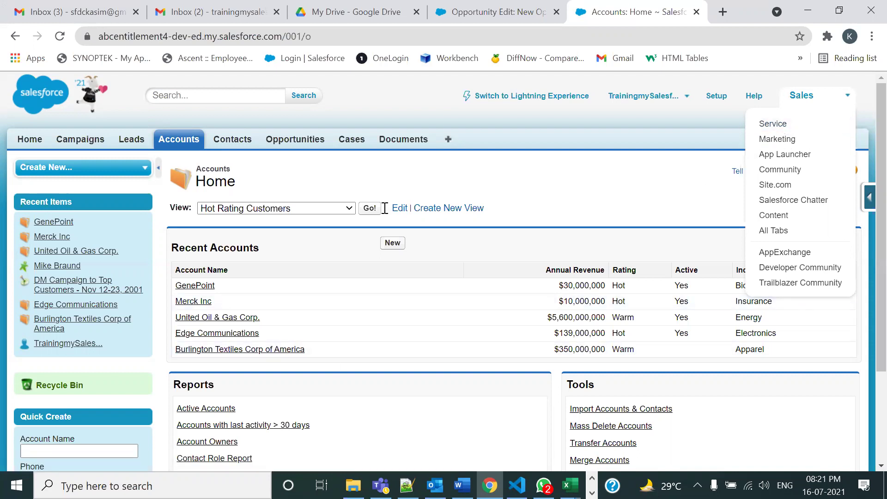
key(alt+Tab)
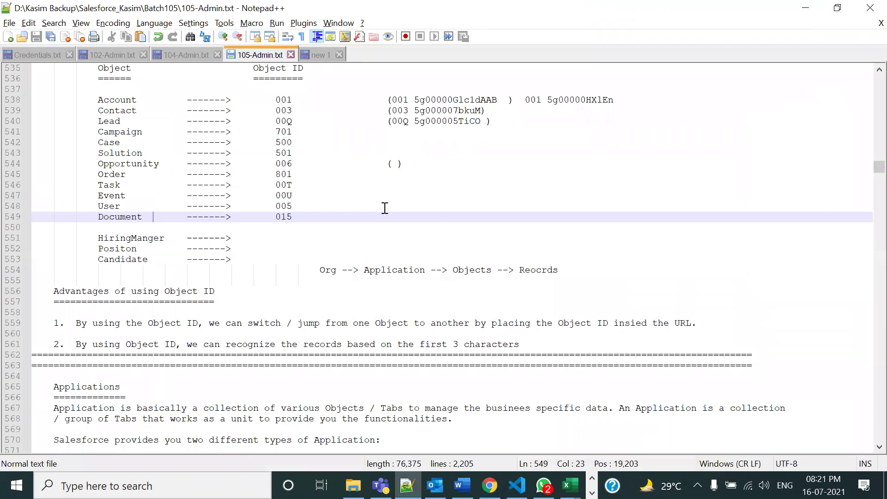
drag(140, 217, 99, 89)
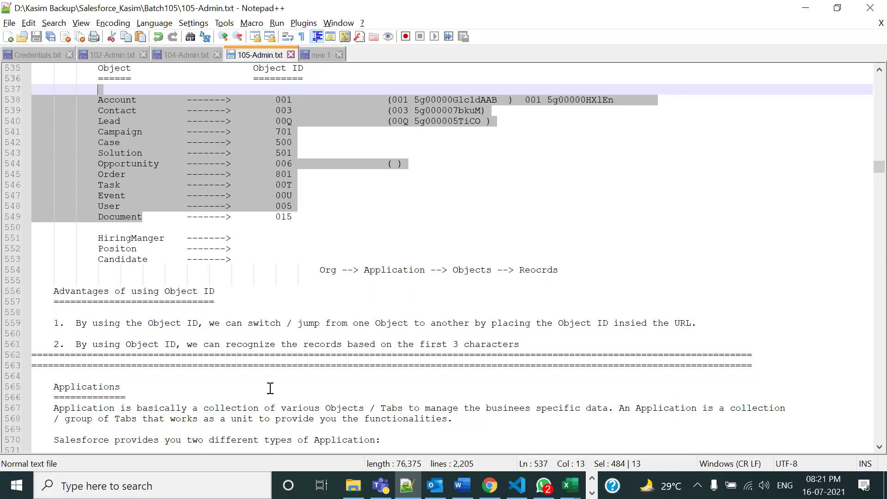
Switch to Salesforce in Chrome and browse the complete All Tabs page for the available object tabs
click(490, 485)
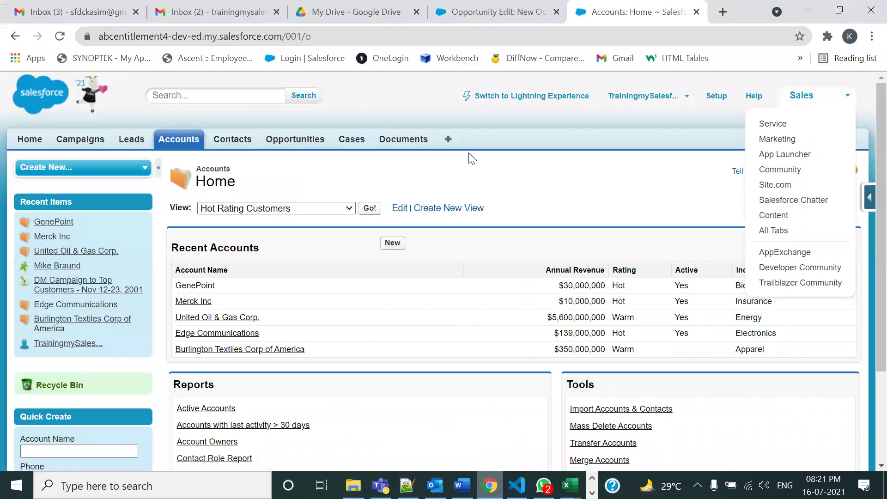
click(449, 141)
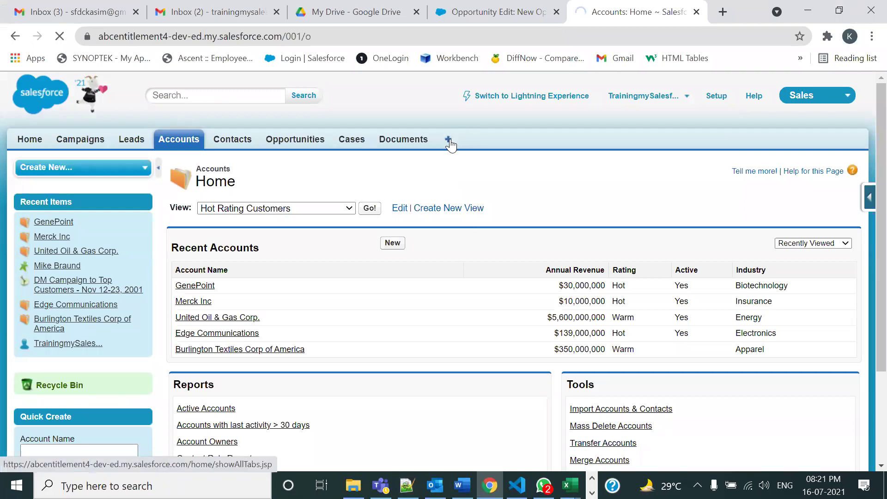
scroll(371, 328, down, 1)
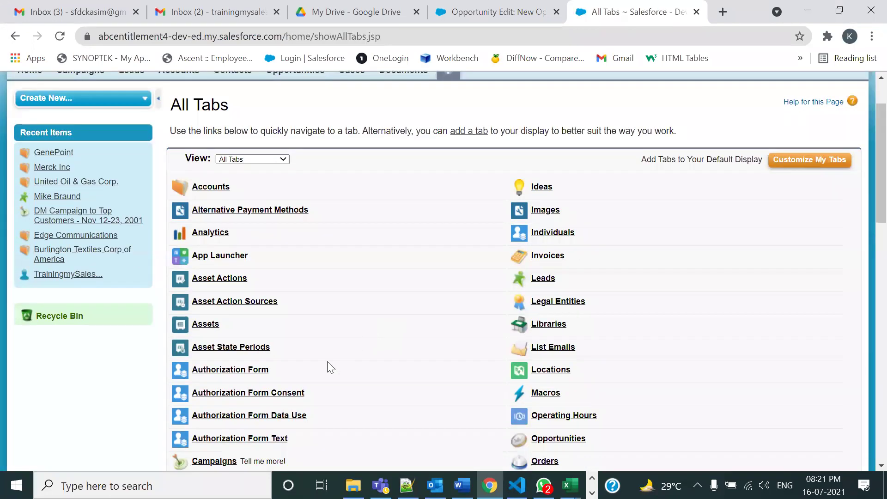
scroll(295, 383, down, 5)
scroll(539, 222, down, 5)
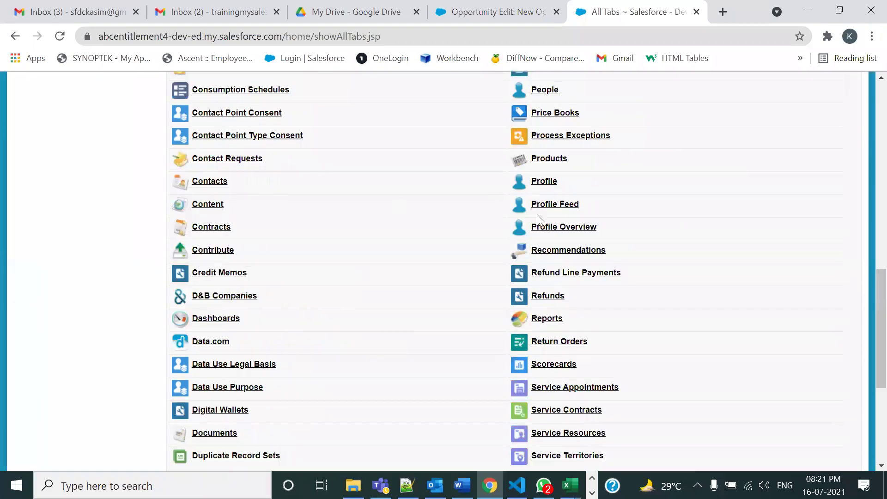
scroll(533, 360, down, 5)
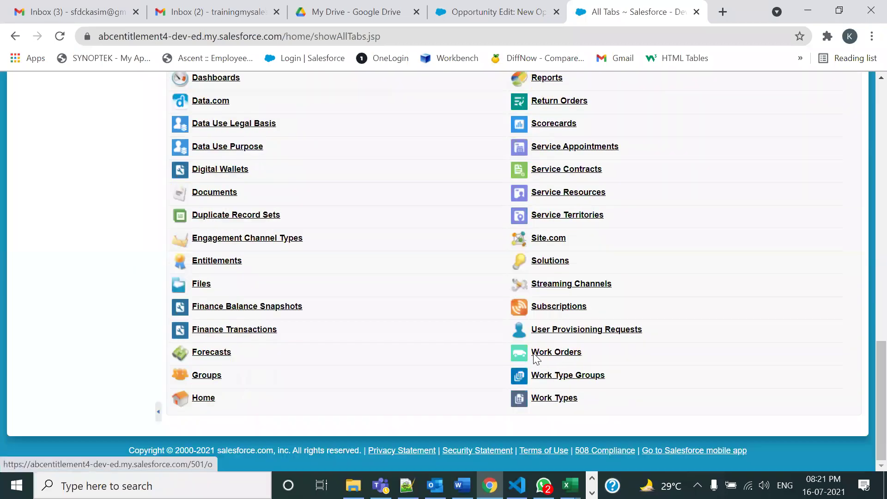
scroll(535, 359, up, 10)
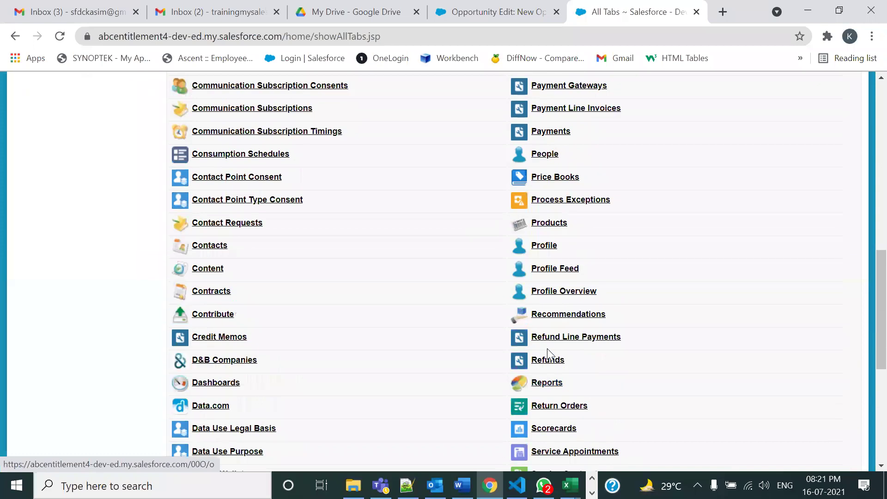
scroll(548, 355, up, 5)
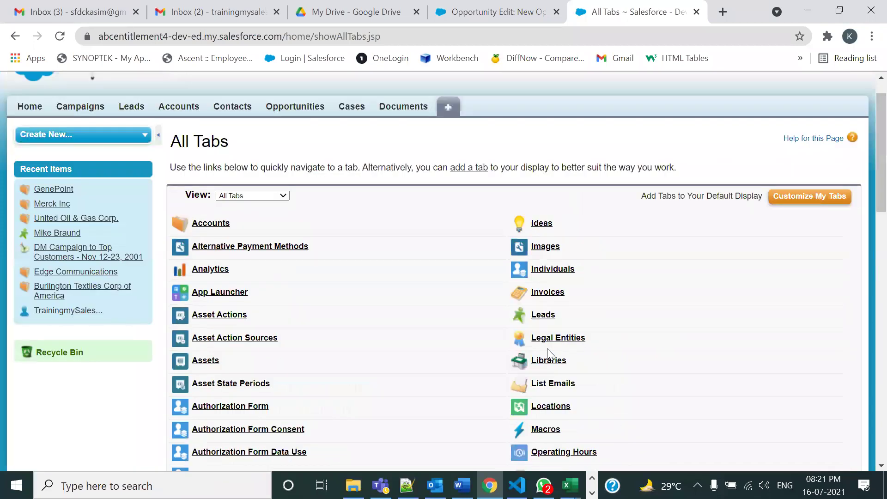
scroll(684, 137, up, 2)
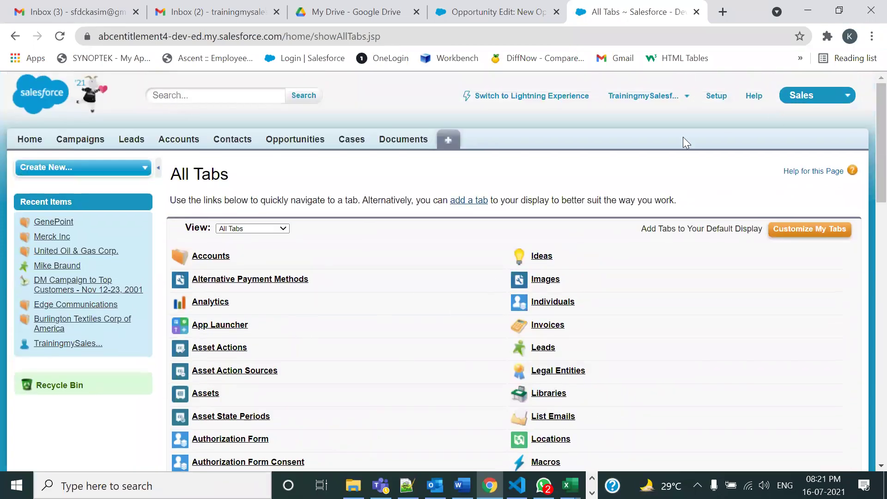
Open Salesforce Setup and expand the Customize node in the Build section
click(721, 102)
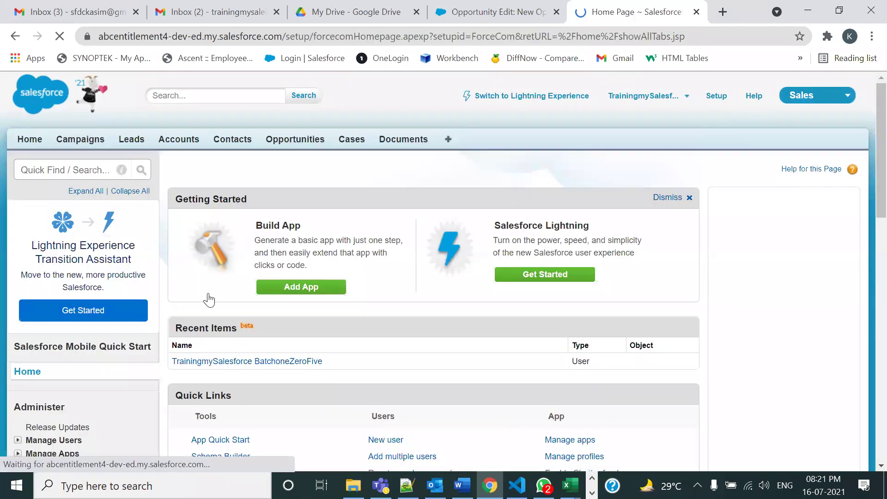
scroll(122, 316, down, 8)
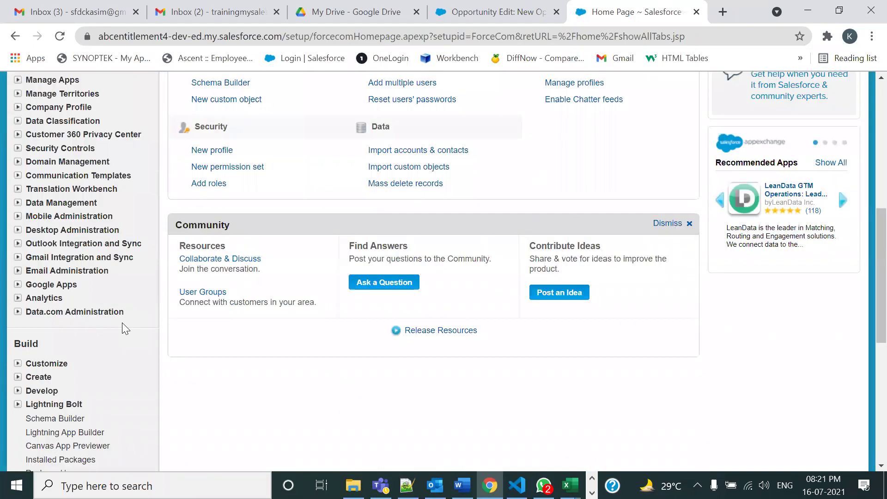
scroll(122, 322, down, 1)
click(110, 316)
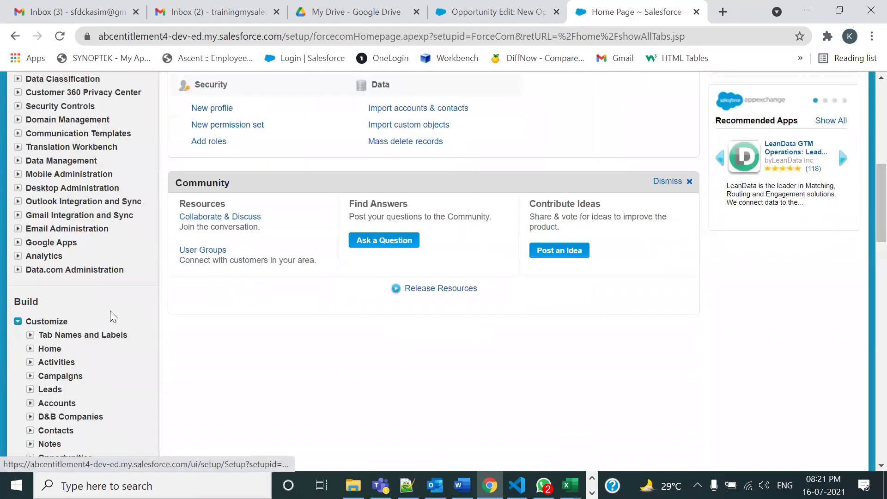
Examine the standard objects and features listed under Customize, from Tab Names and Labels to User Interface, and collapse the node
scroll(87, 313, down, 4)
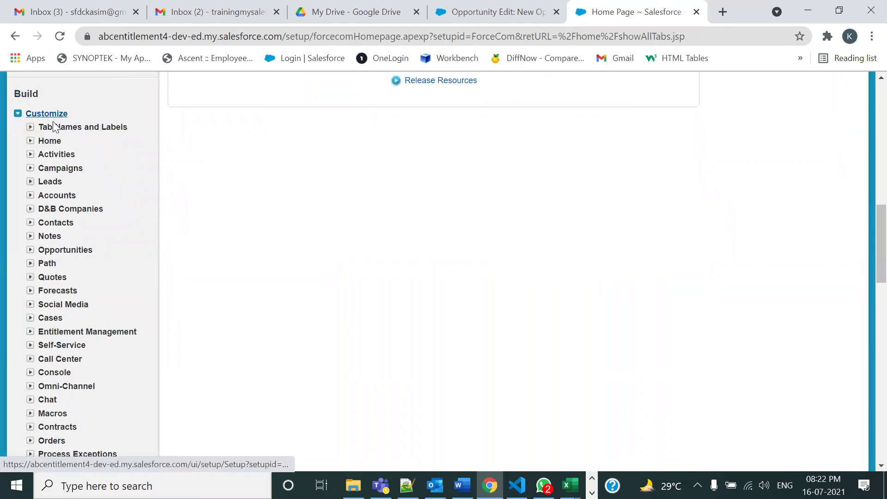
scroll(52, 134, down, 2)
scroll(52, 135, down, 2)
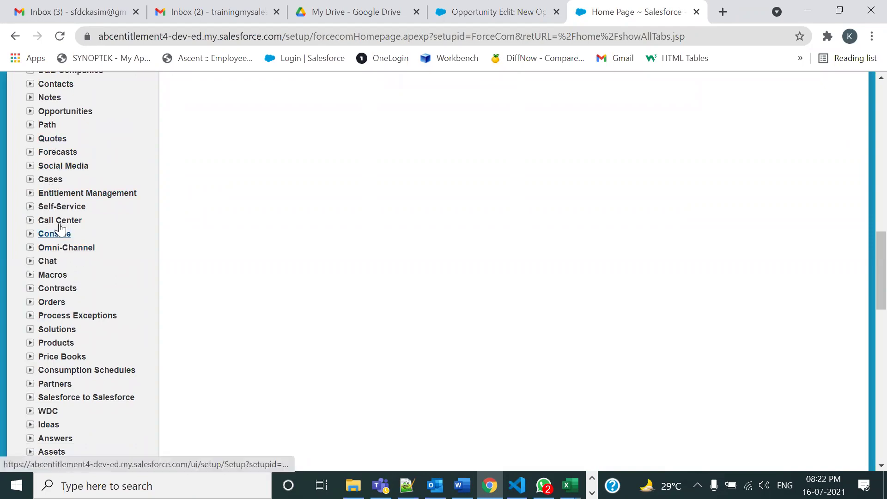
scroll(55, 309, down, 4)
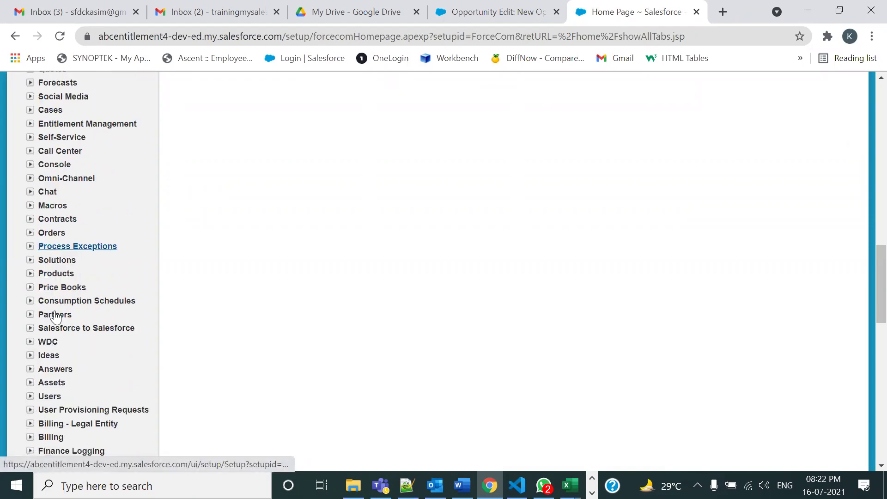
scroll(48, 306, down, 6)
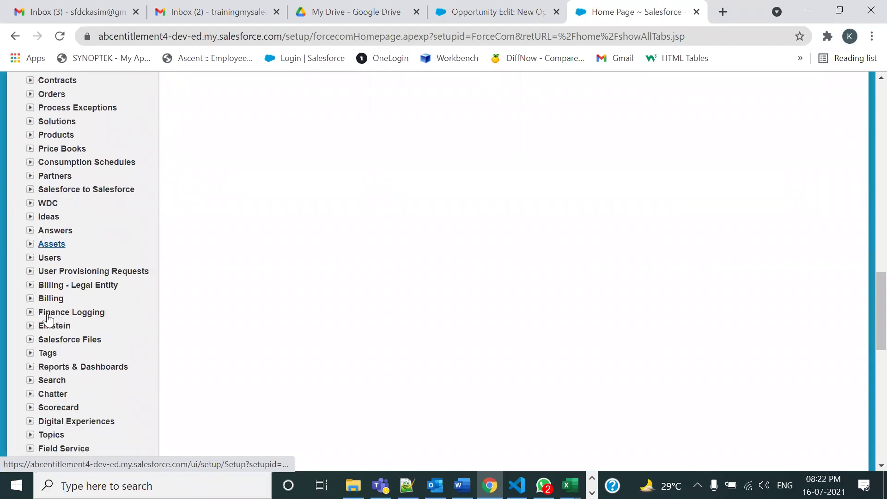
scroll(50, 326, down, 2)
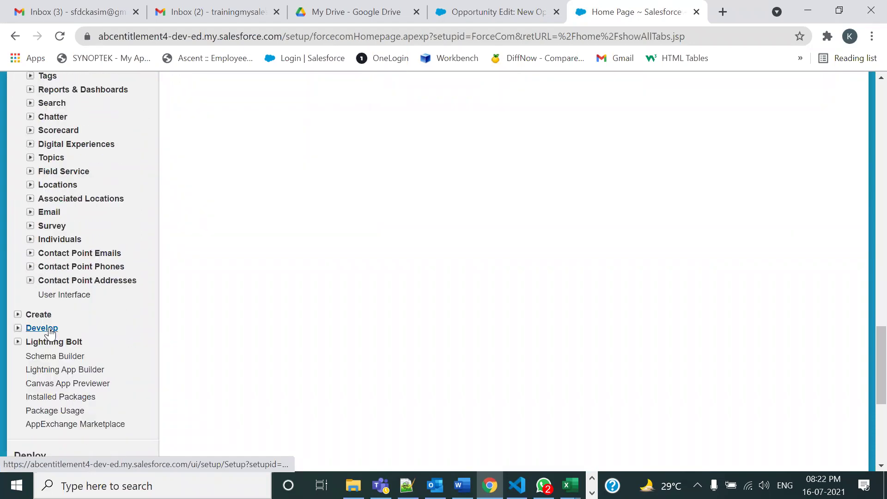
scroll(72, 244, up, 7)
scroll(73, 243, up, 7)
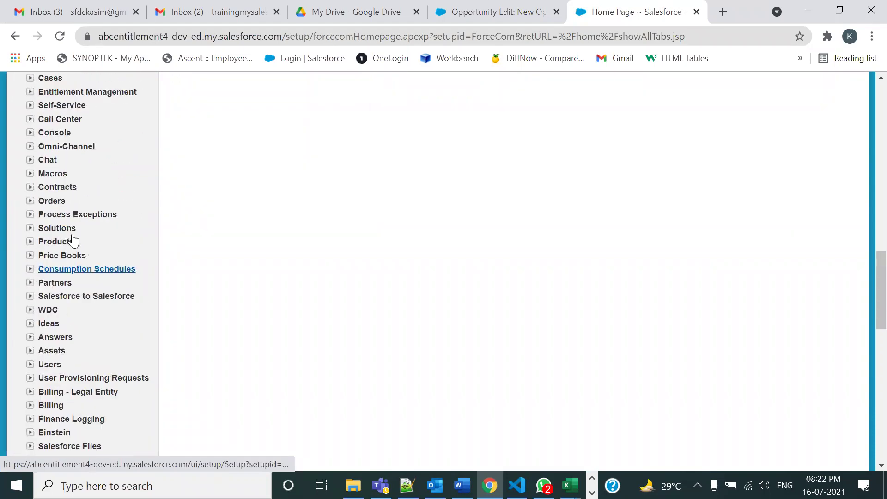
scroll(72, 234, down, 2)
scroll(72, 234, down, 4)
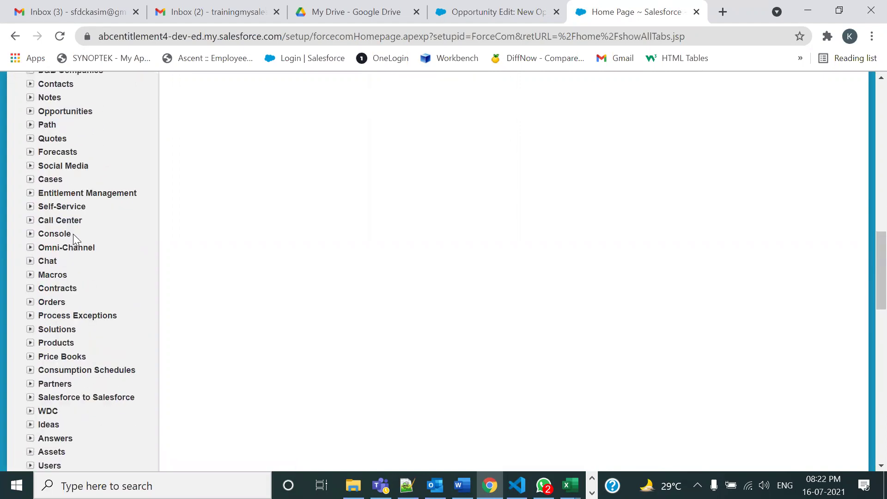
scroll(86, 290, up, 10)
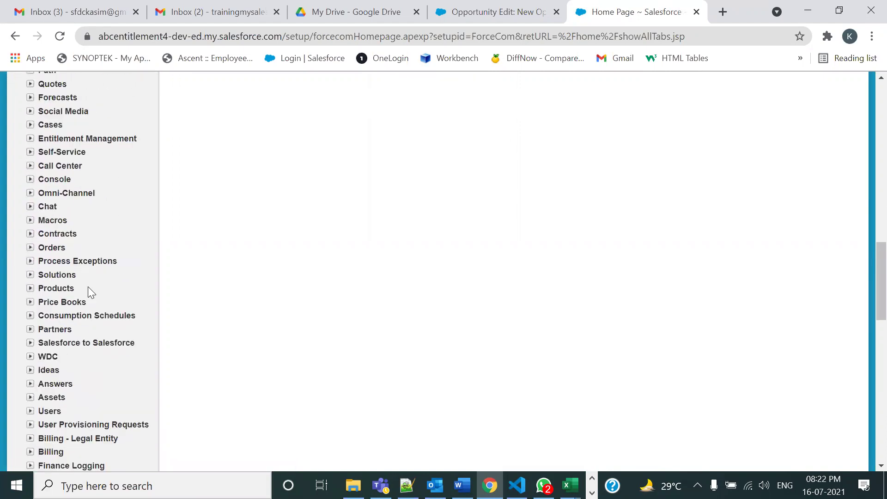
scroll(17, 327, up, 1)
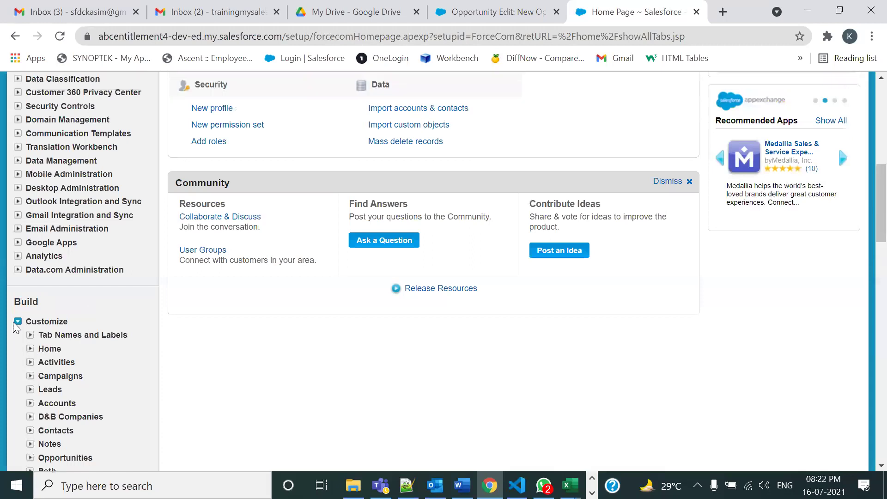
click(17, 321)
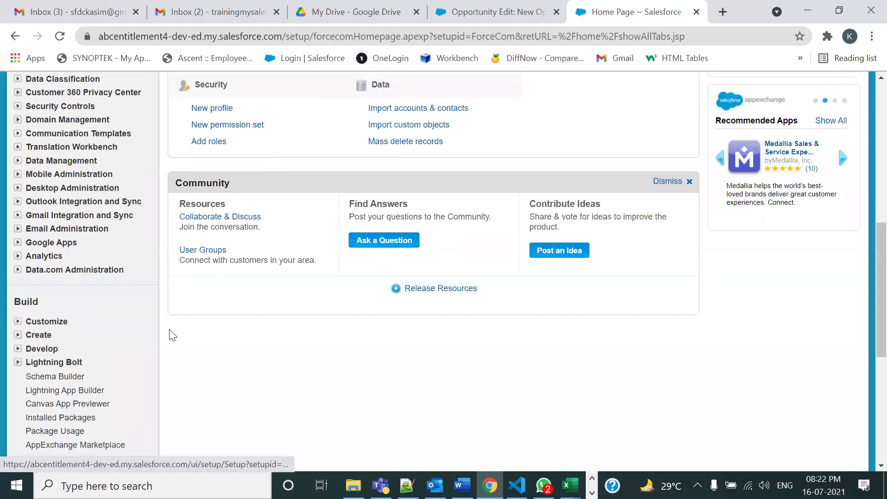
Open the Developer Console from the account options and maximize its window
scroll(346, 338, up, 3)
scroll(345, 338, up, 7)
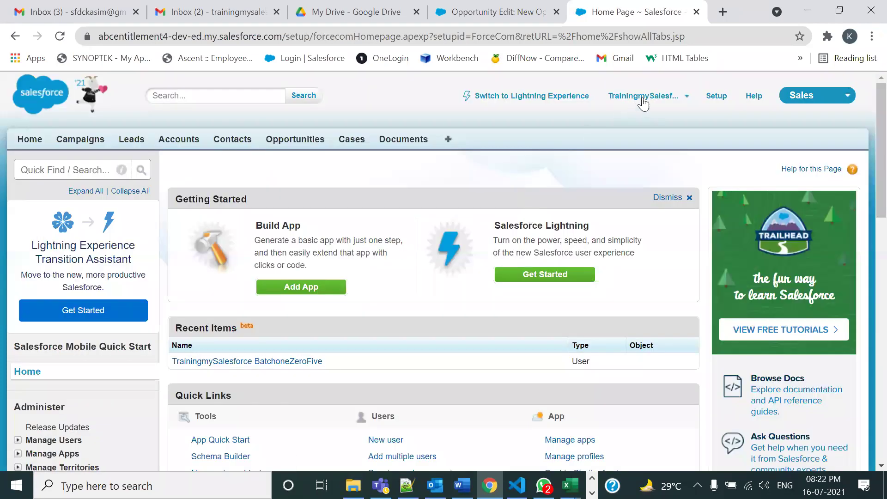
click(657, 96)
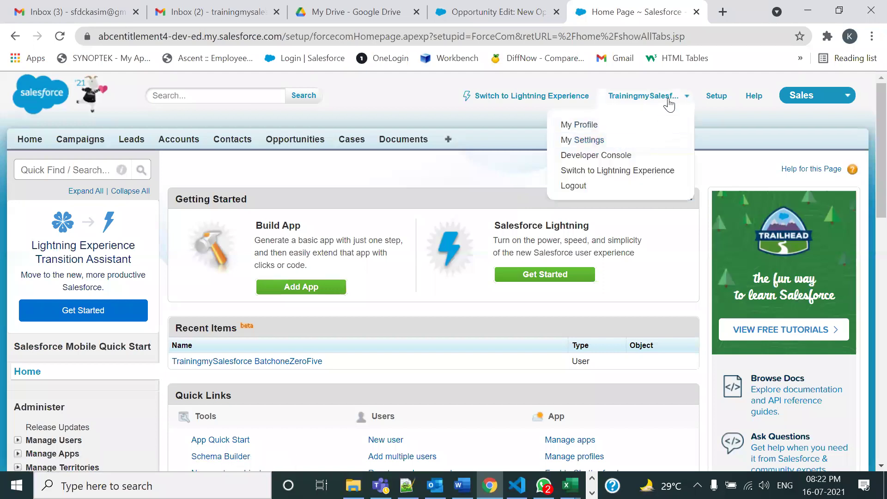
click(600, 160)
click(656, 10)
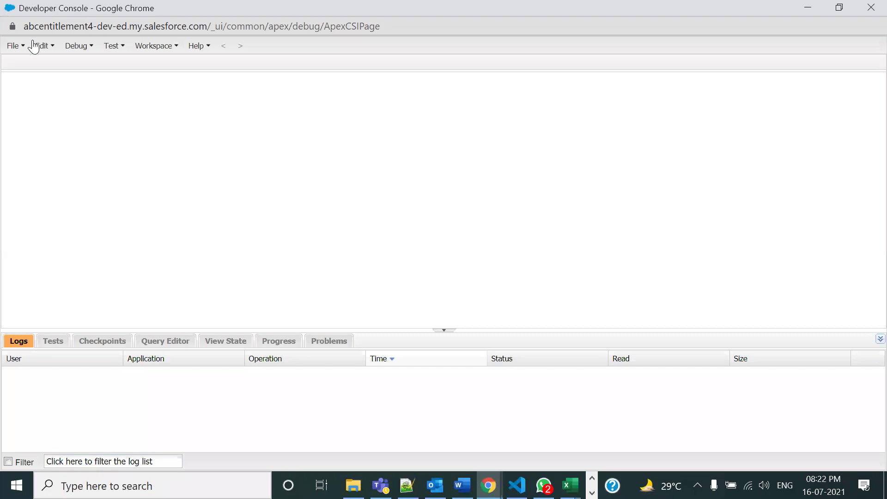
Bring up the Developer Console's Open dialog, move it clear of the log area, and list the entities of type Objects
click(17, 46)
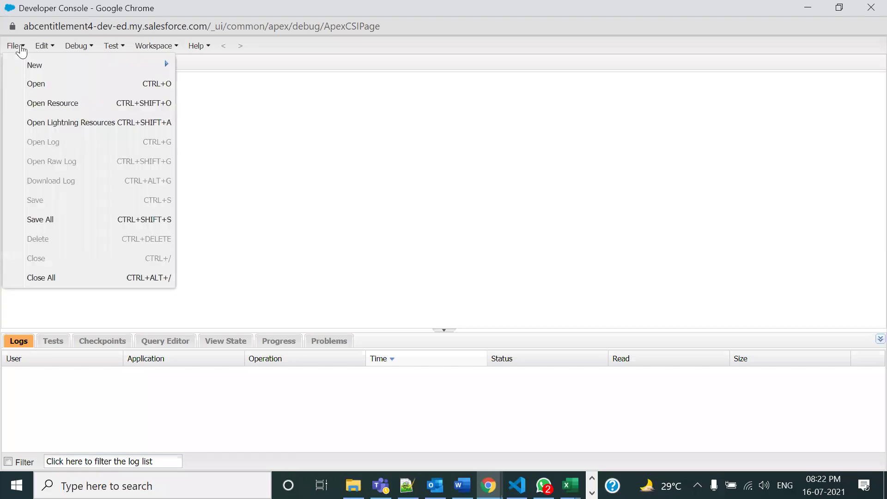
click(37, 85)
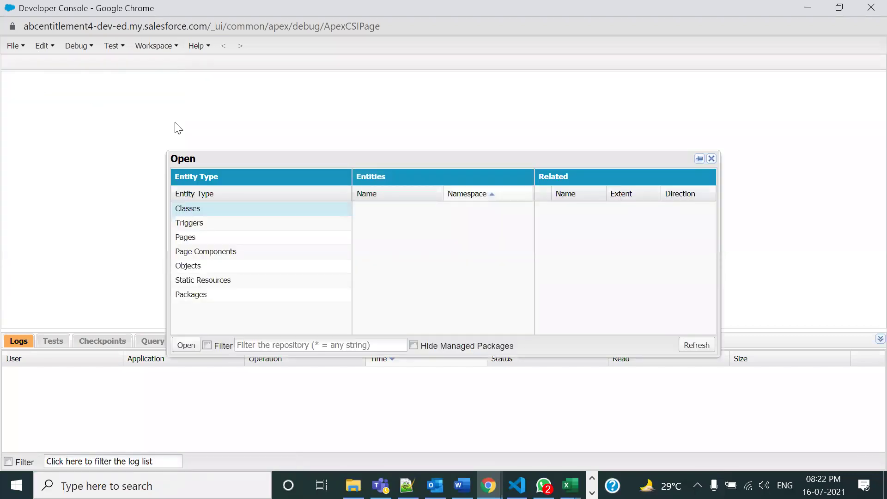
drag(197, 151, 197, 105)
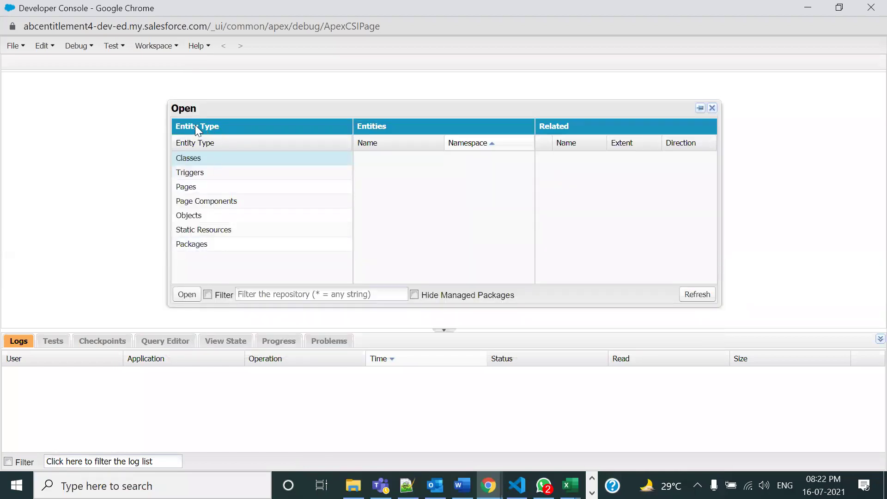
click(186, 220)
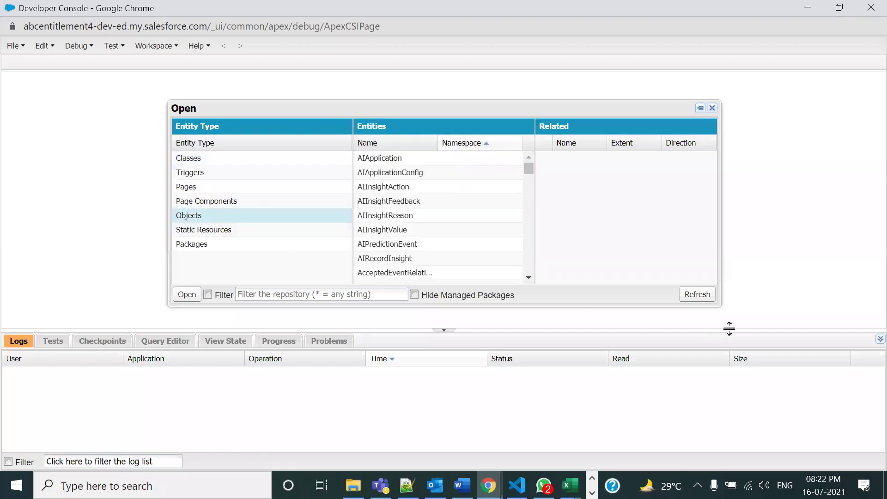
Enlarge the Open dialog, examine its Objects entities from AIApplication down to WorkTypeFeed, and close the dialog
drag(717, 305, 831, 430)
drag(502, 105, 466, 71)
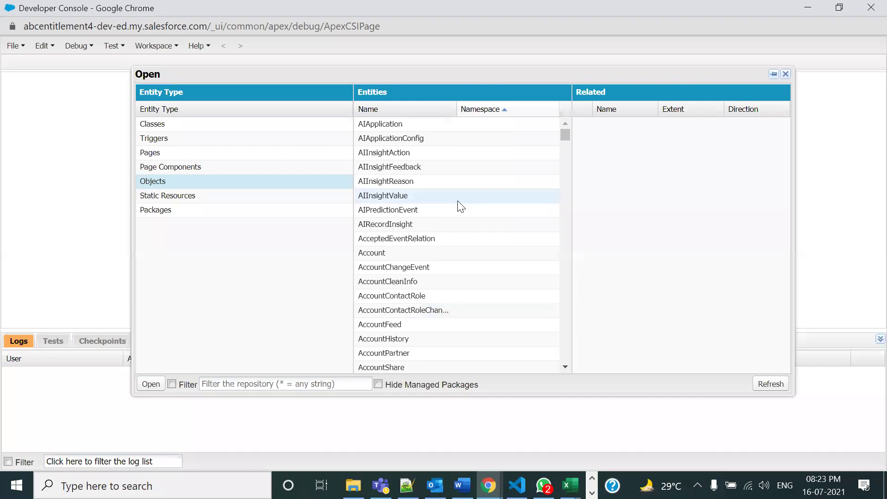
scroll(461, 206, down, 7)
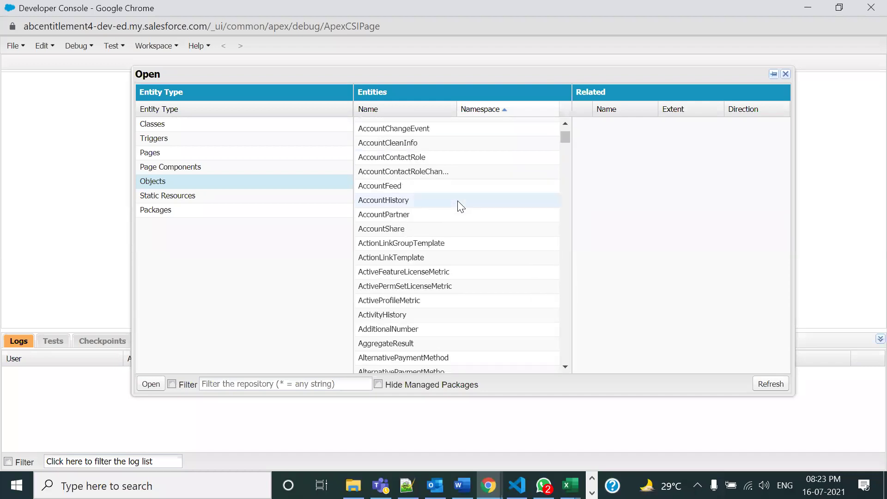
scroll(460, 206, down, 12)
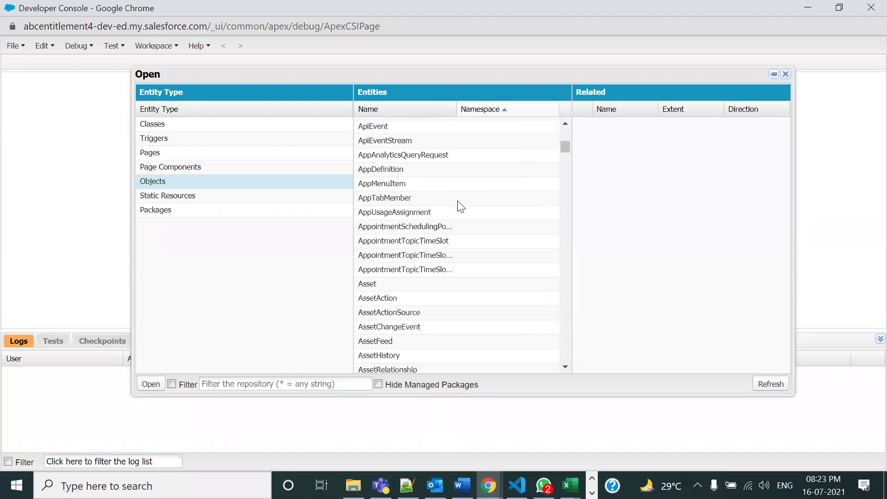
scroll(463, 206, down, 15)
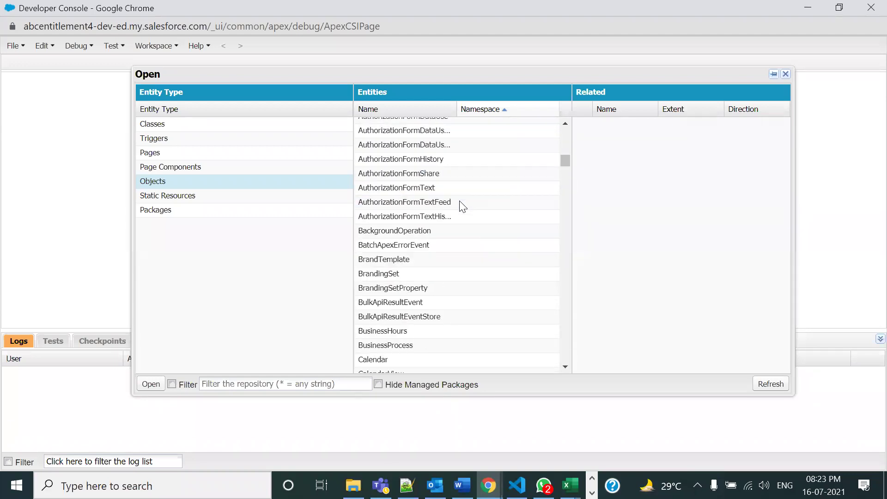
scroll(463, 206, down, 15)
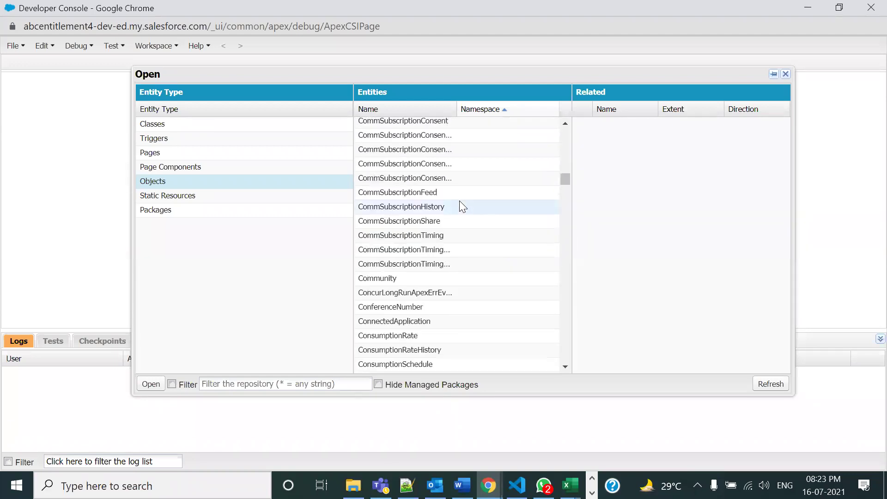
scroll(463, 209, down, 15)
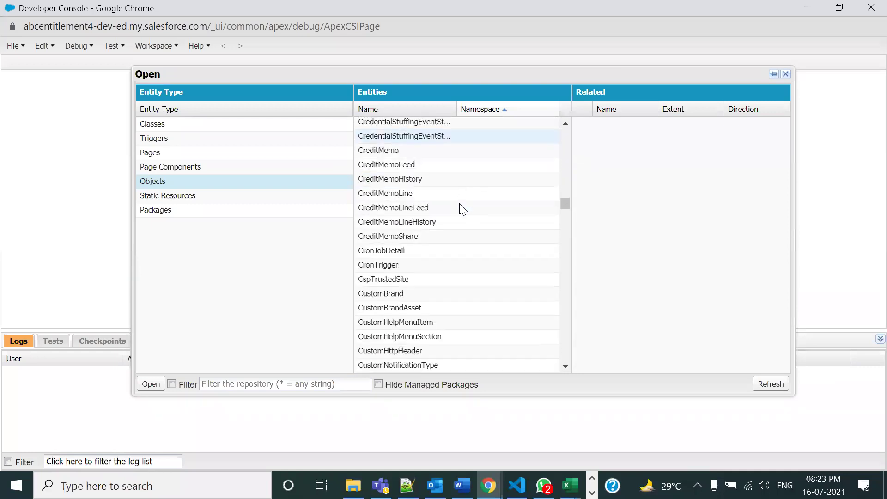
scroll(463, 209, down, 15)
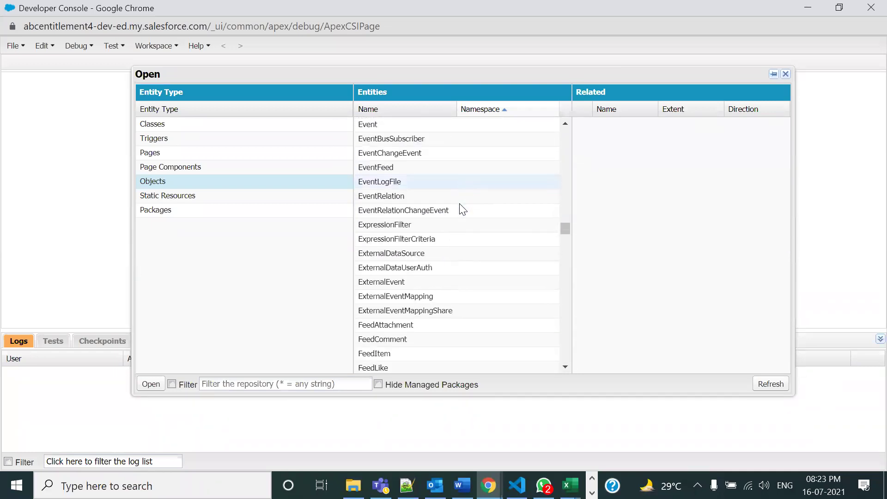
scroll(463, 210, down, 15)
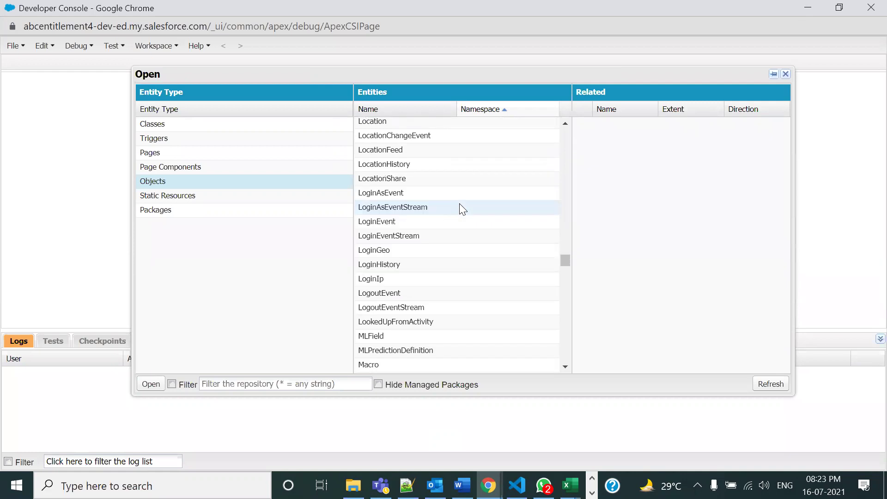
scroll(463, 209, down, 15)
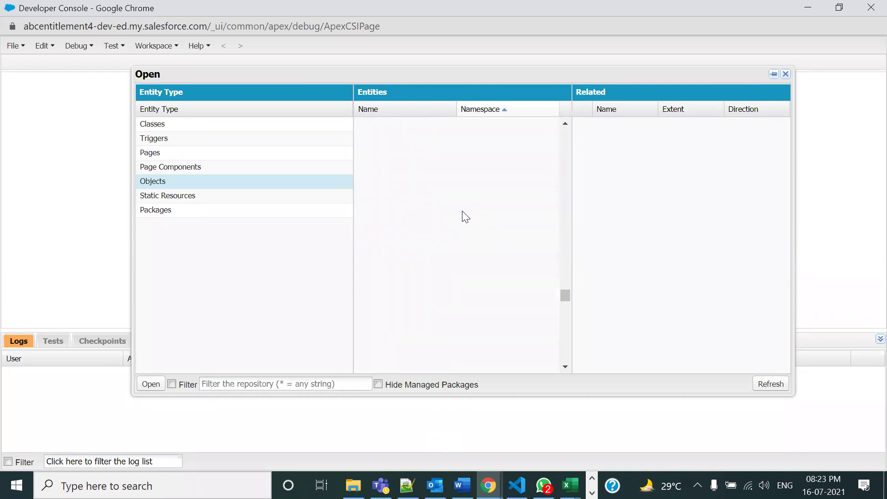
scroll(463, 213, down, 15)
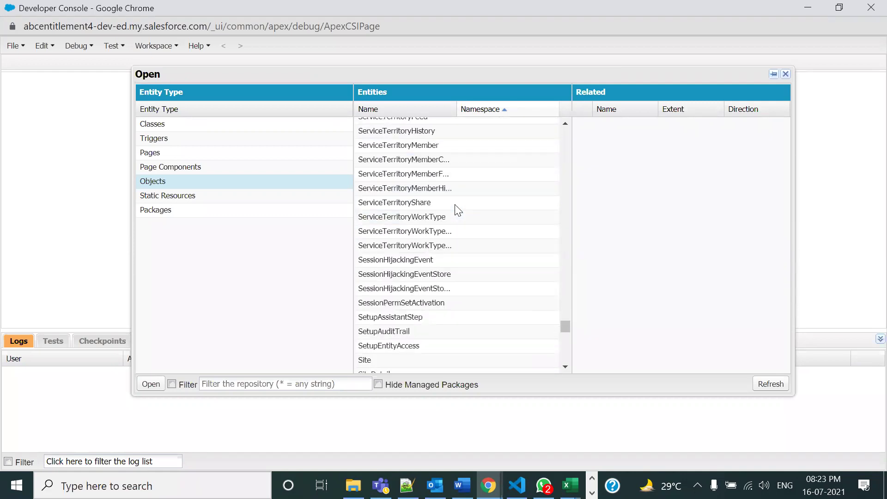
scroll(455, 204, down, 15)
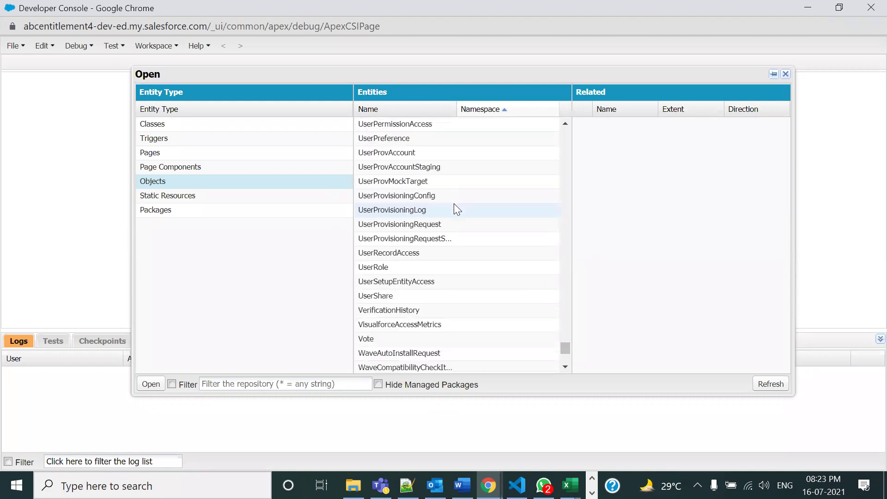
scroll(457, 209, down, 2)
scroll(457, 209, up, 8)
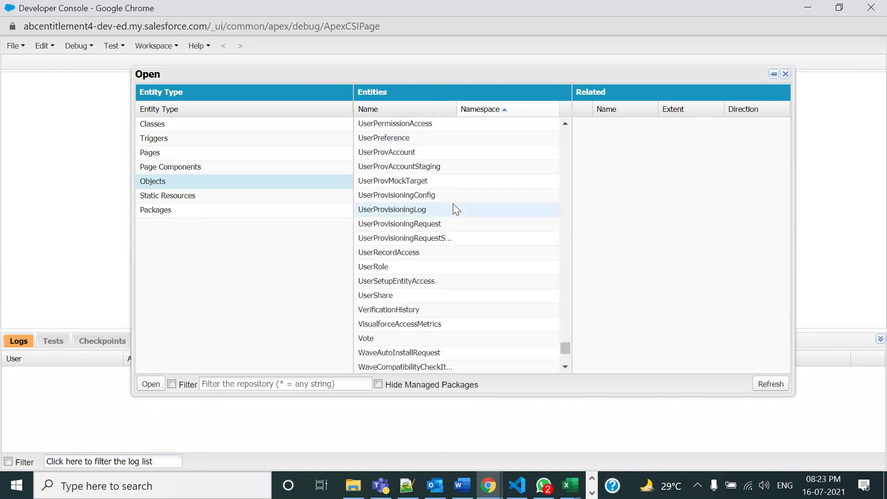
scroll(456, 209, down, 3)
scroll(457, 209, down, 4)
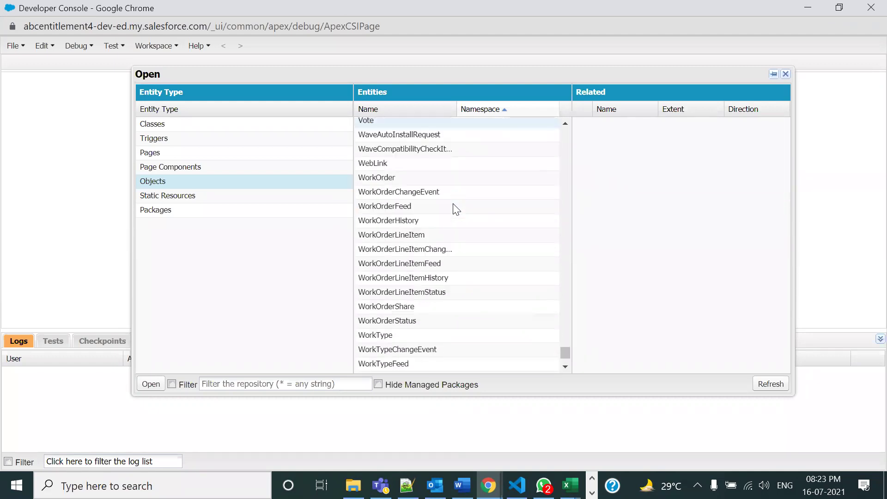
click(561, 364)
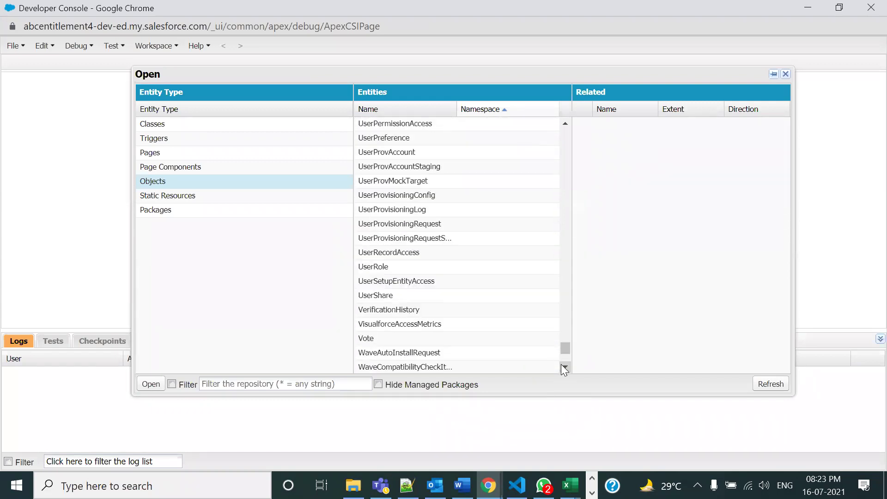
click(561, 364)
click(565, 367)
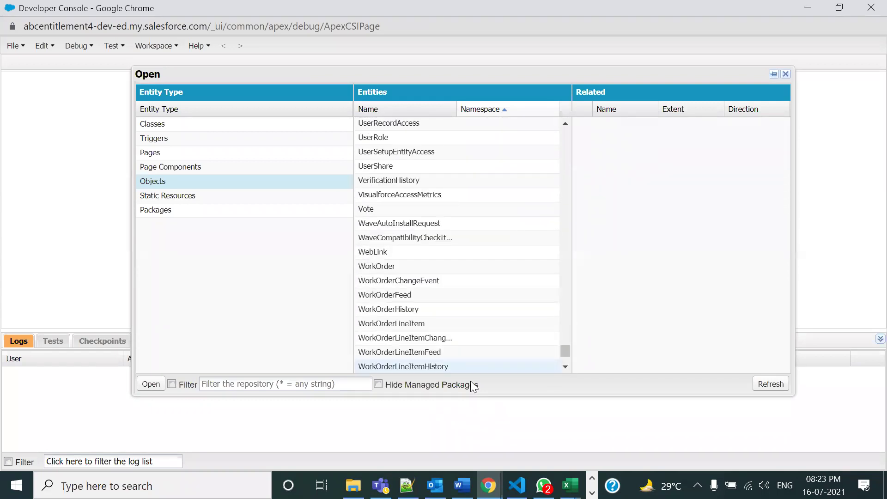
drag(565, 350, 564, 134)
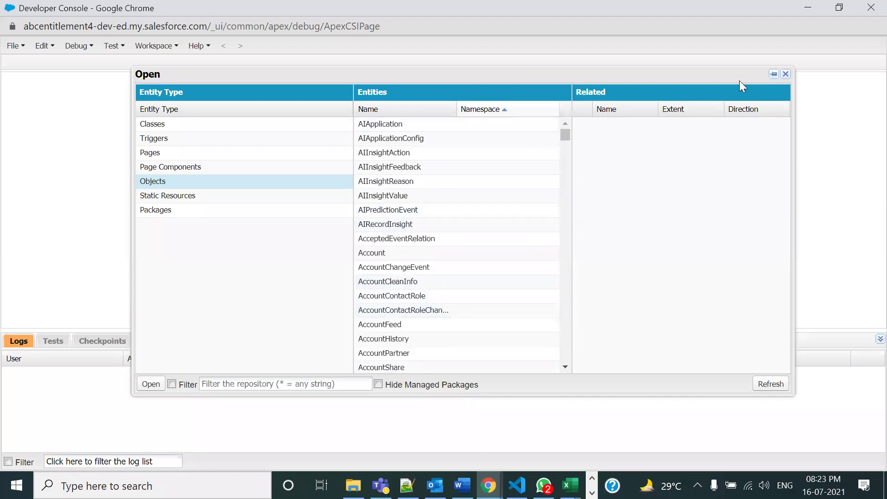
click(785, 74)
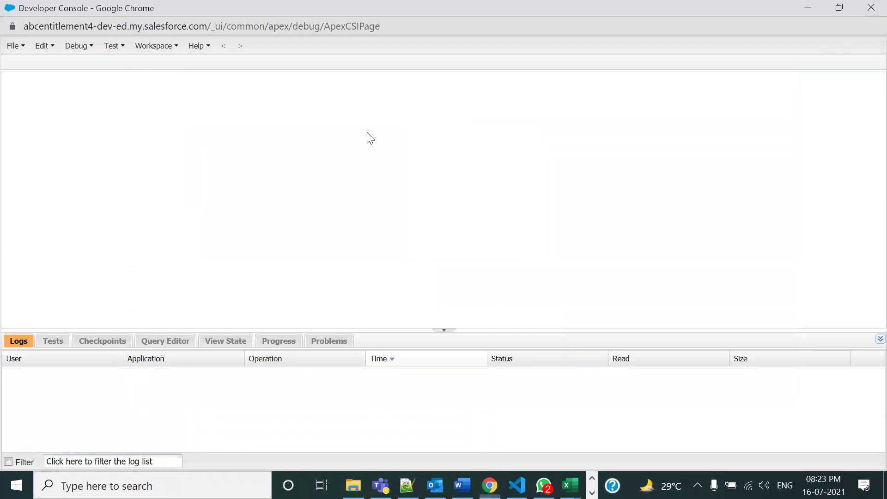
Switch to the 105-Admin.txt notes in Notepad++ and highlight the standard objects from Account to Document in the Object ID table
key(alt+Tab)
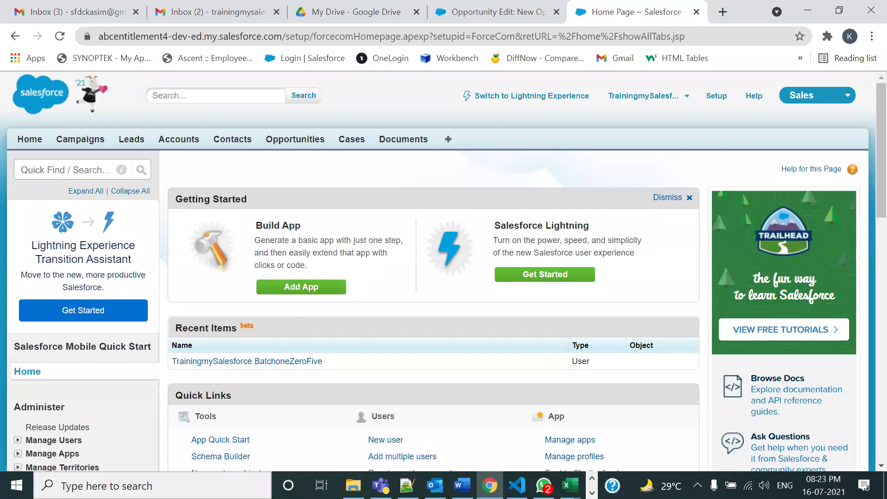
key(alt+Tab)
click(333, 260)
scroll(299, 284, up, 2)
drag(98, 164, 147, 280)
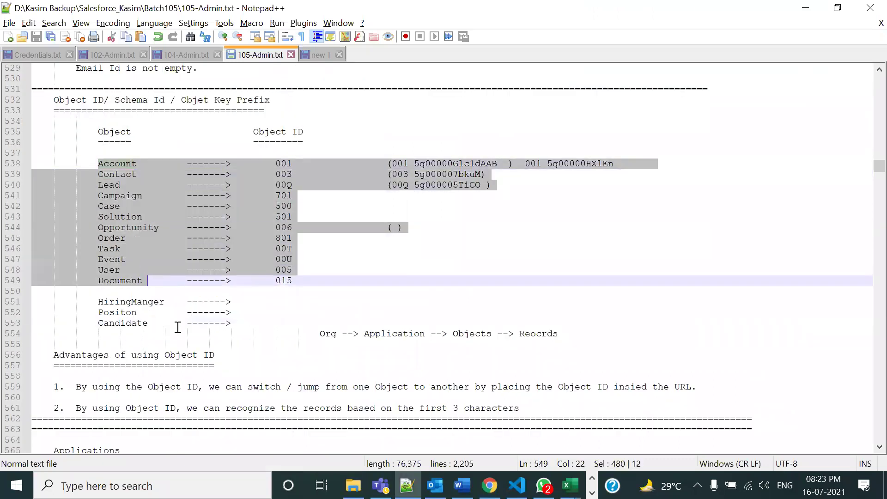
click(231, 270)
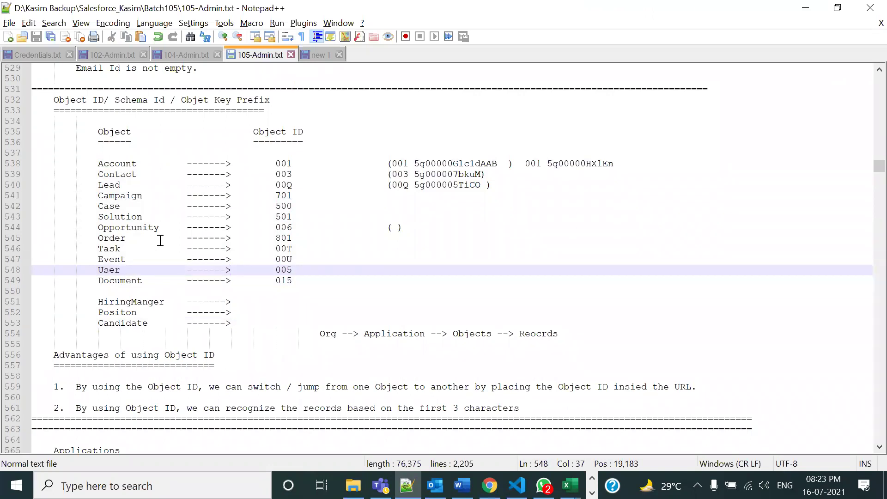
Highlight the term Object ID in the heading "Object ID/ Schema Id / Objet Key-Prefix"
scroll(159, 241, up, 1)
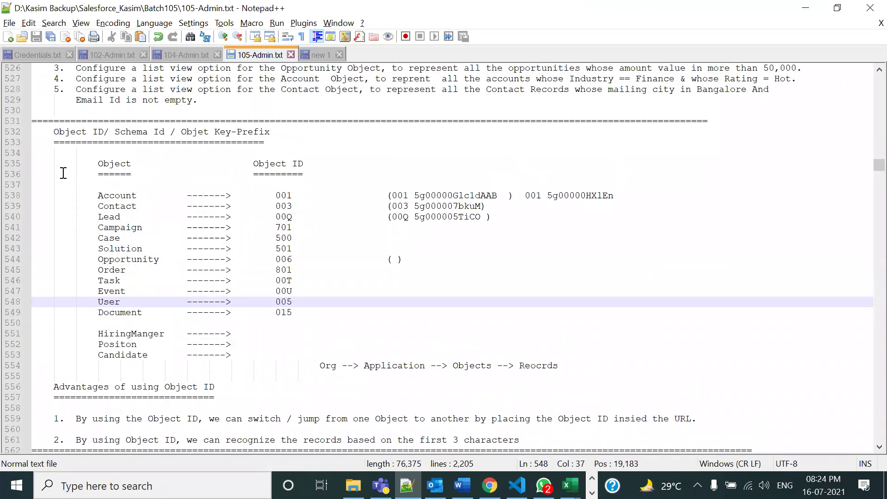
drag(54, 132, 104, 135)
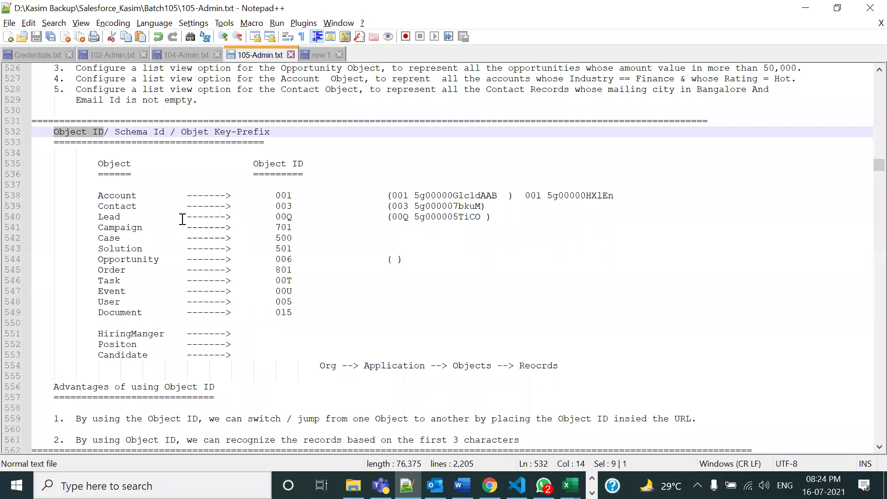
drag(93, 133, 110, 132)
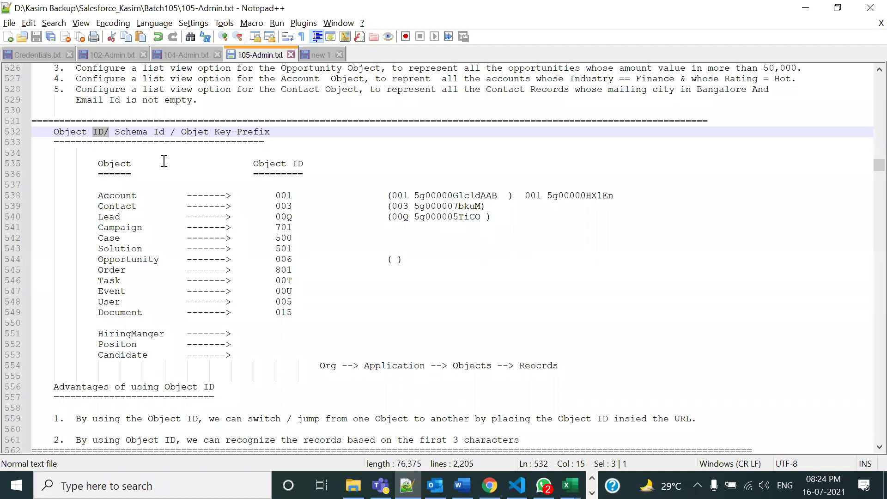
Review the three-character values in the Object ID column, from Account's 001 to Document's 015
click(280, 196)
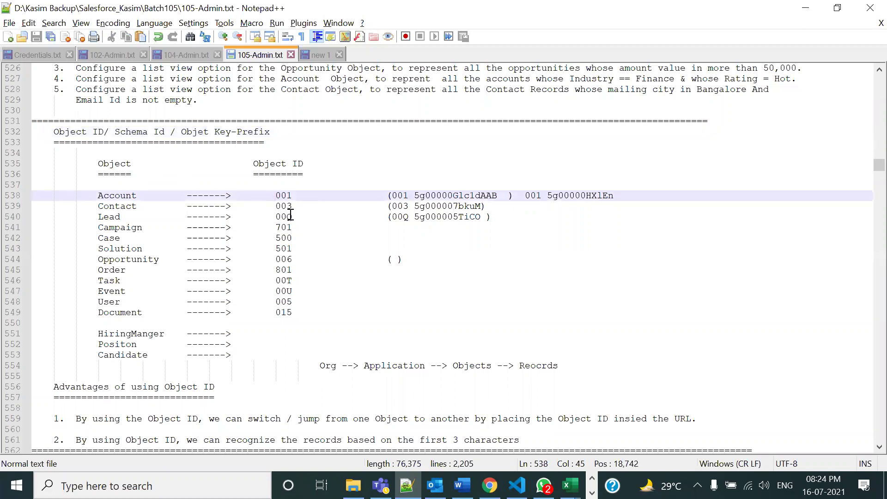
click(291, 215)
click(287, 281)
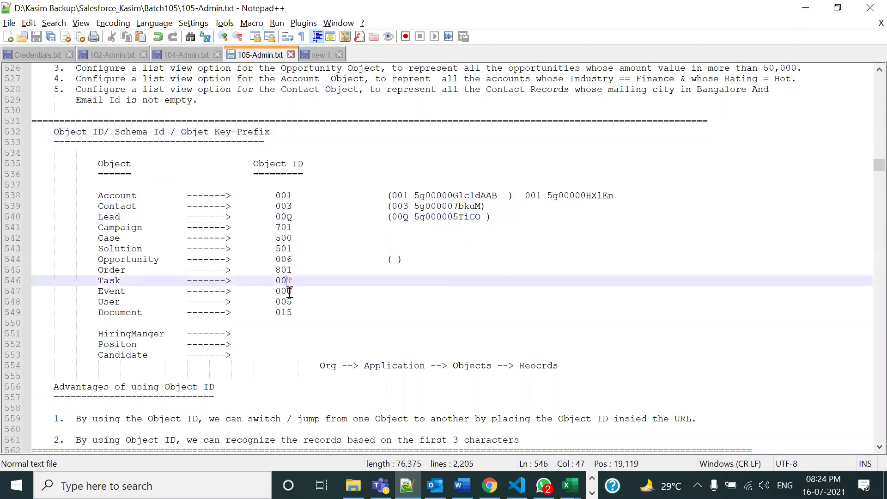
click(287, 291)
double_click(293, 313)
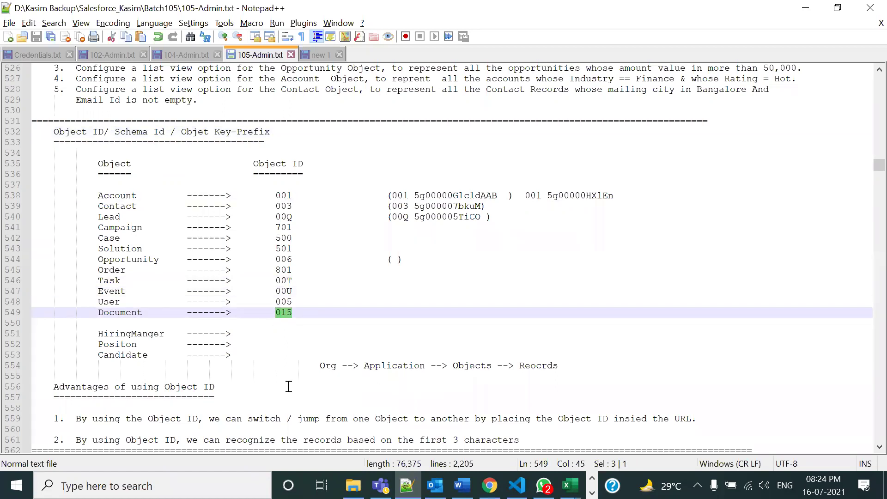
scroll(288, 387, up, 1)
drag(298, 345, 273, 227)
click(301, 322)
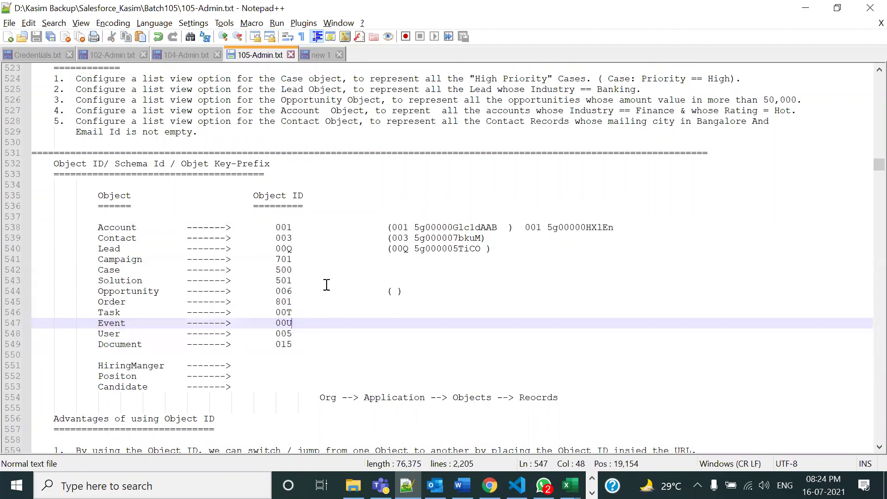
Compare the object IDs of Account (001), Contact (003) and Lead (00Q) by highlighting them in the table
click(132, 235)
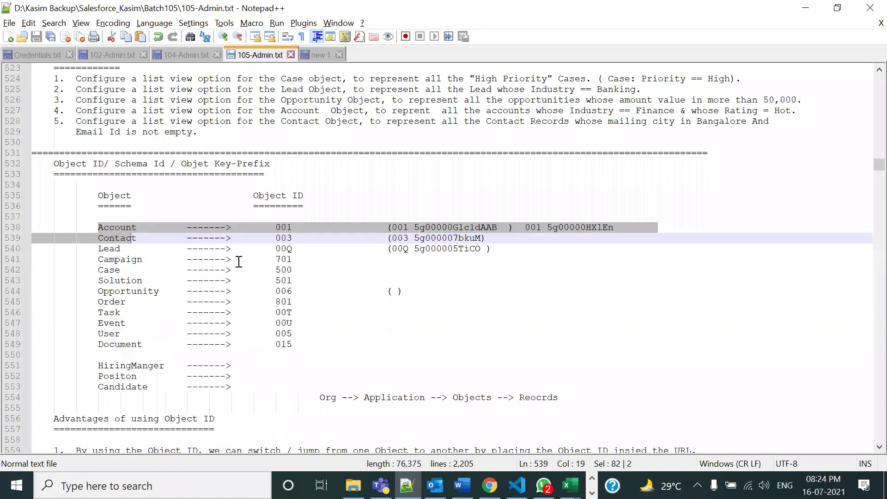
click(277, 228)
drag(277, 227, 294, 230)
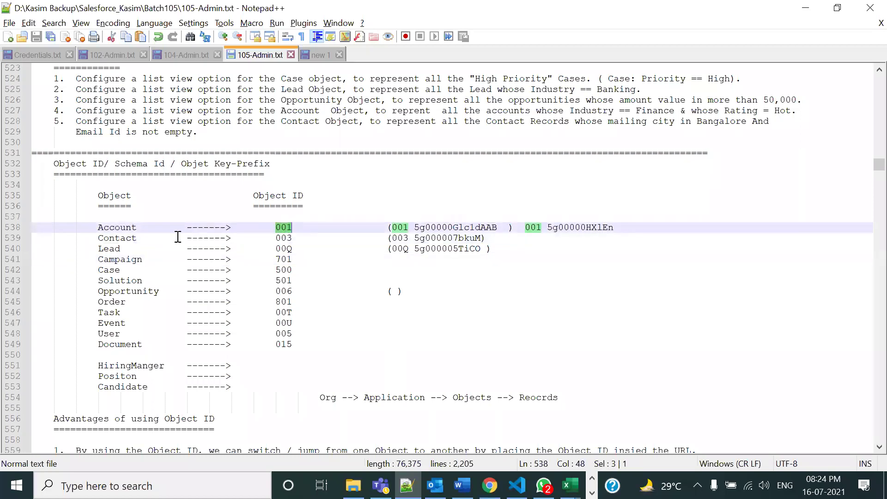
drag(276, 239, 296, 240)
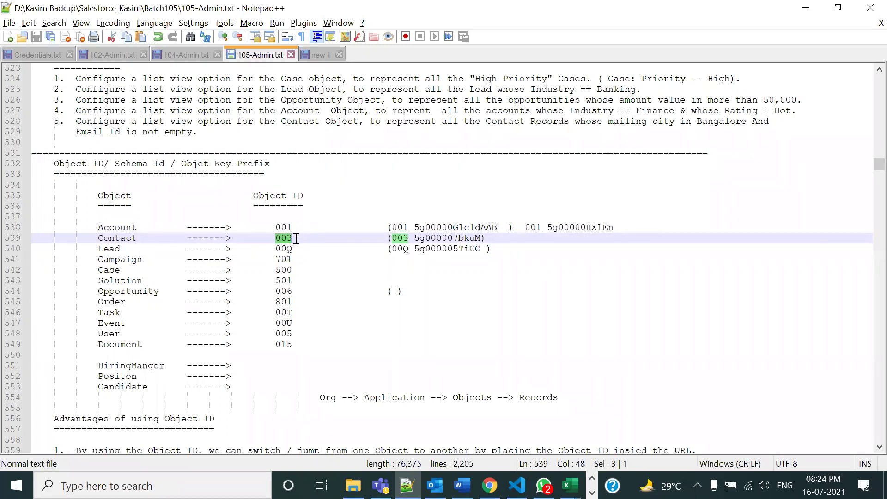
click(297, 239)
click(297, 227)
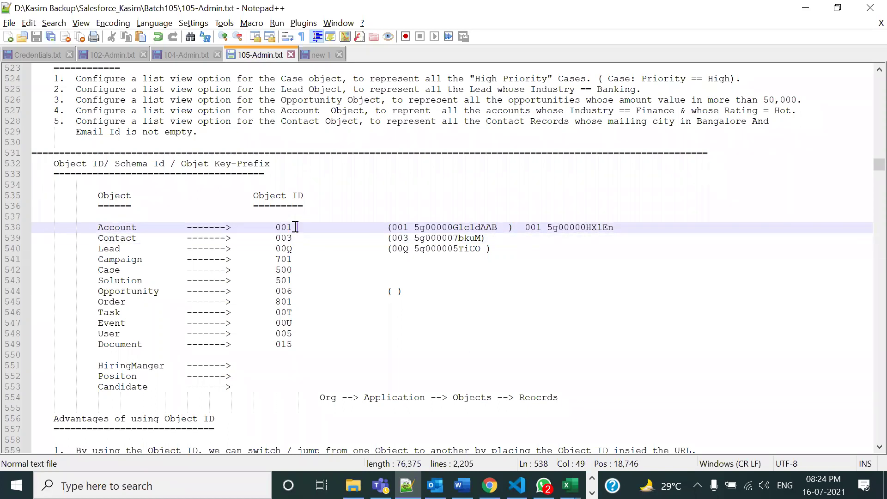
double_click(121, 240)
drag(298, 241, 276, 240)
click(279, 252)
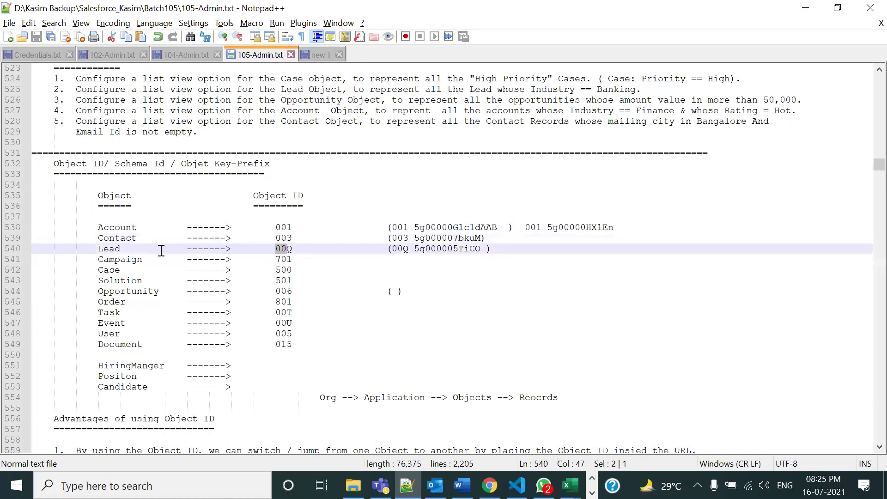
Highlight the IDs of Campaign, Case, Solution and Opportunity one by one, and select the whole table through the Document row
double_click(283, 260)
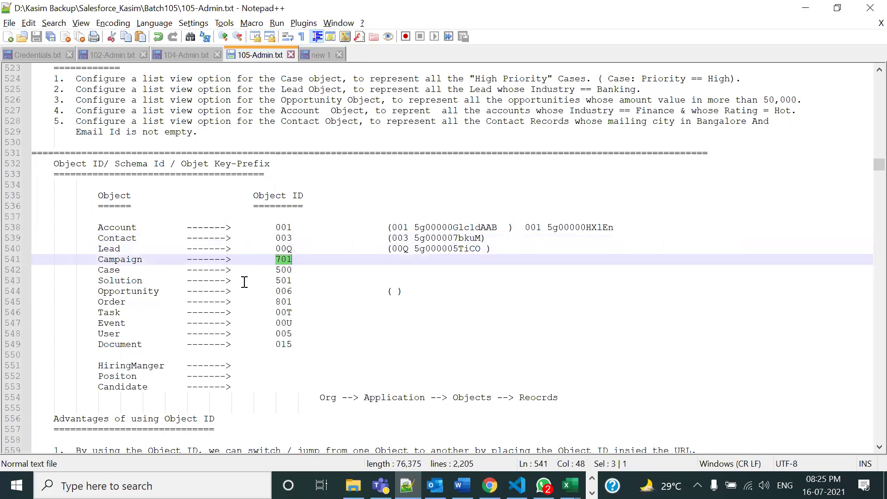
double_click(282, 271)
double_click(277, 281)
double_click(290, 292)
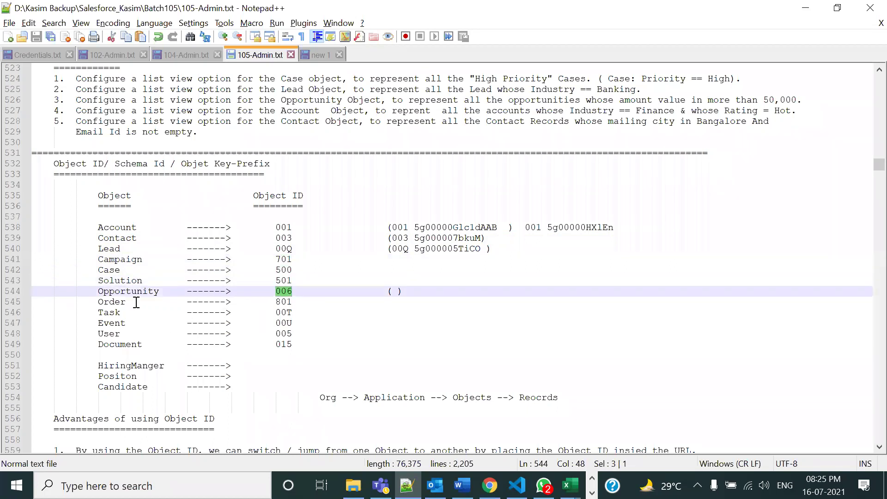
drag(299, 346, 44, 179)
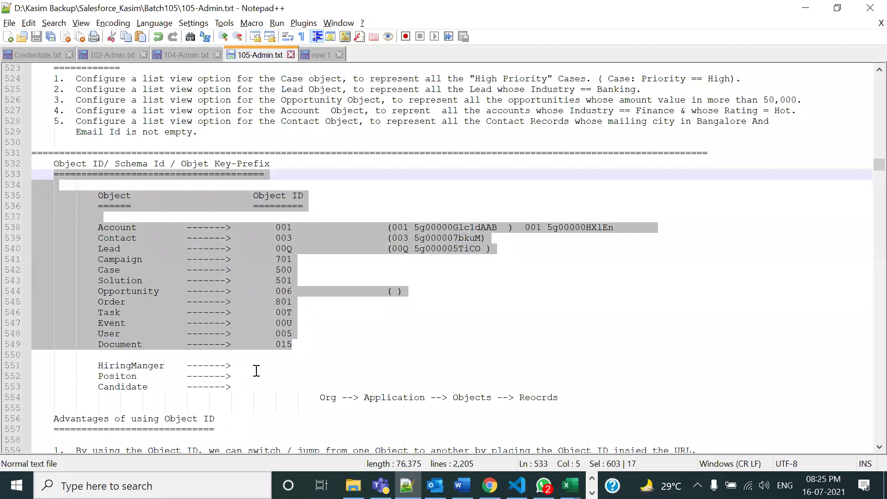
Highlight Document's ID 015 in the table, and switch to Chrome to highlight Account's prefix 001 in the Accounts page URL
click(289, 346)
drag(289, 346, 274, 344)
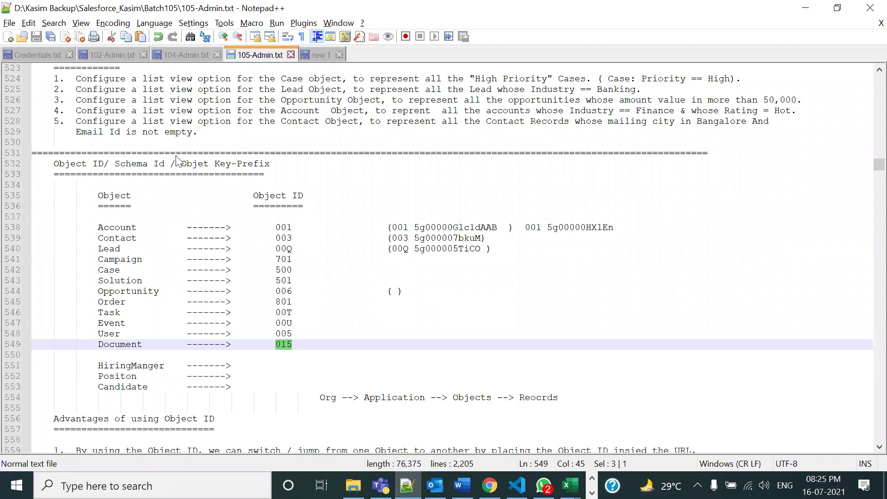
key(alt+Tab)
drag(312, 36, 290, 36)
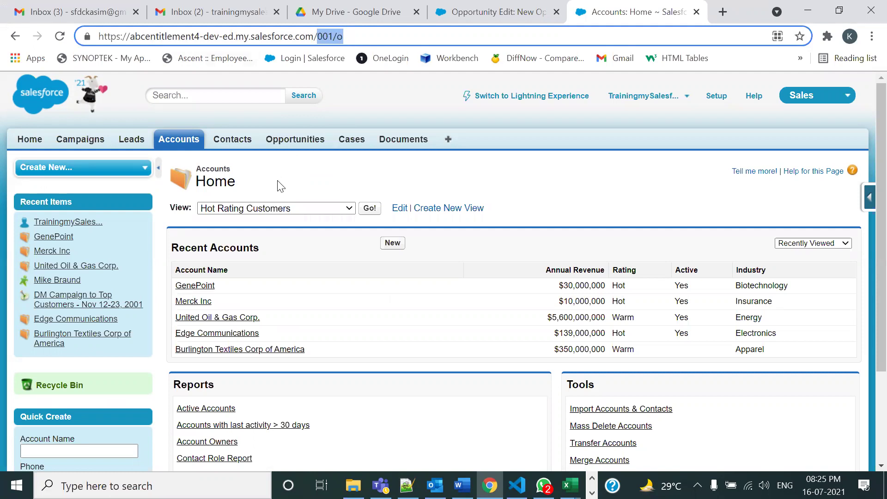
Open the Campaigns and Leads home pages in turn and highlight each object's three-character prefix in the URL
click(79, 140)
drag(286, 37, 334, 37)
click(323, 36)
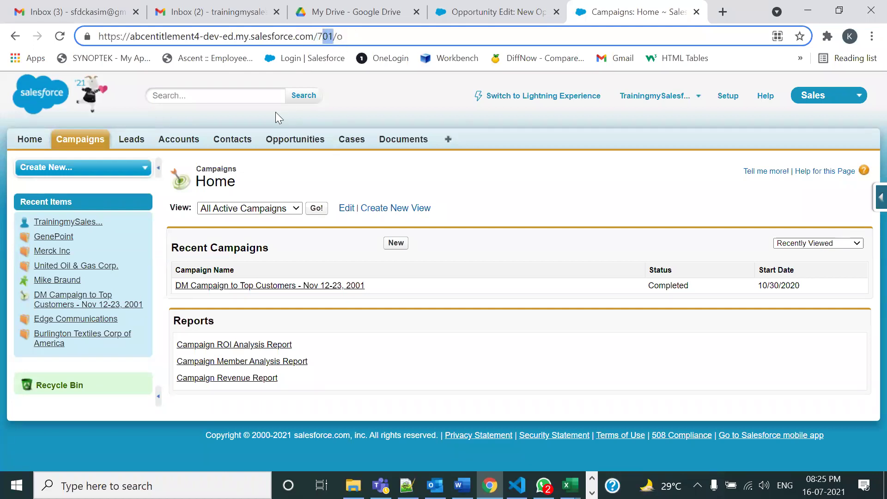
key(Return)
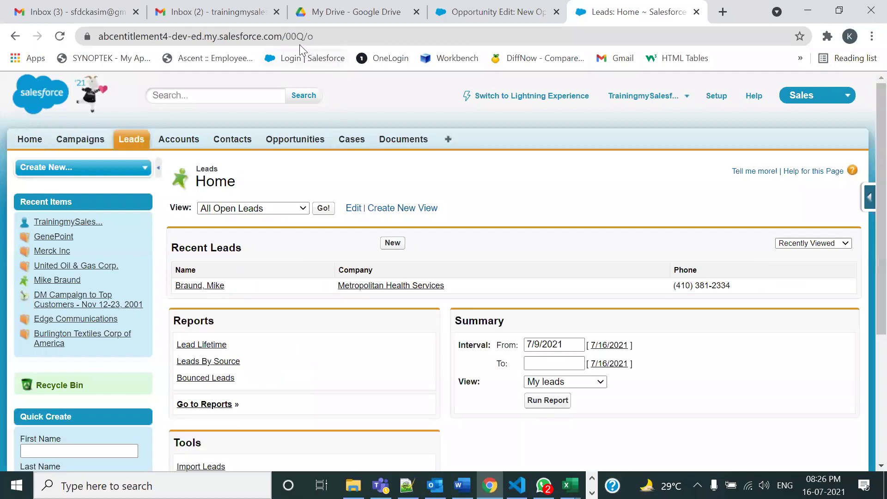
double_click(288, 36)
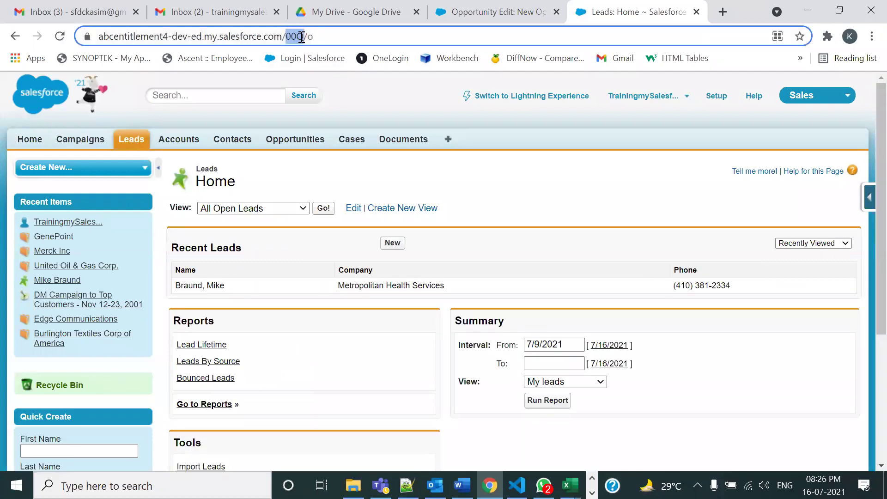
Open the Contacts and Opportunities home pages in turn and highlight each object's three-character prefix in the URL
click(231, 138)
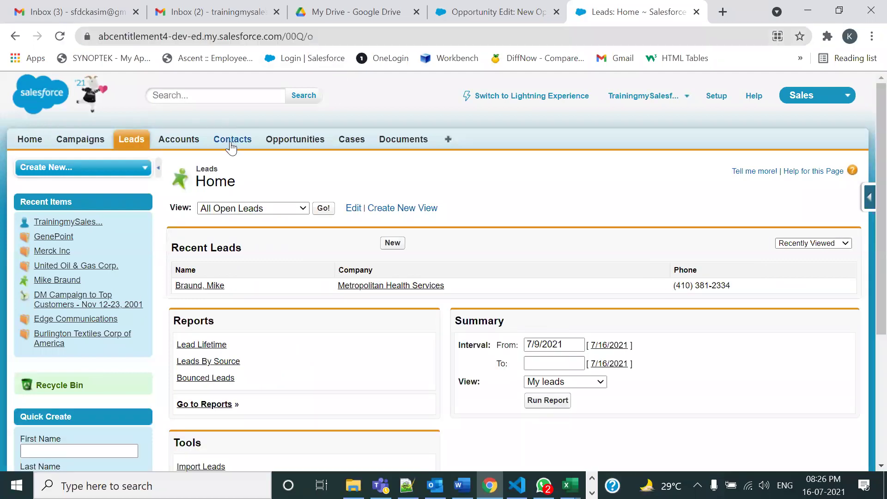
double_click(297, 36)
click(294, 139)
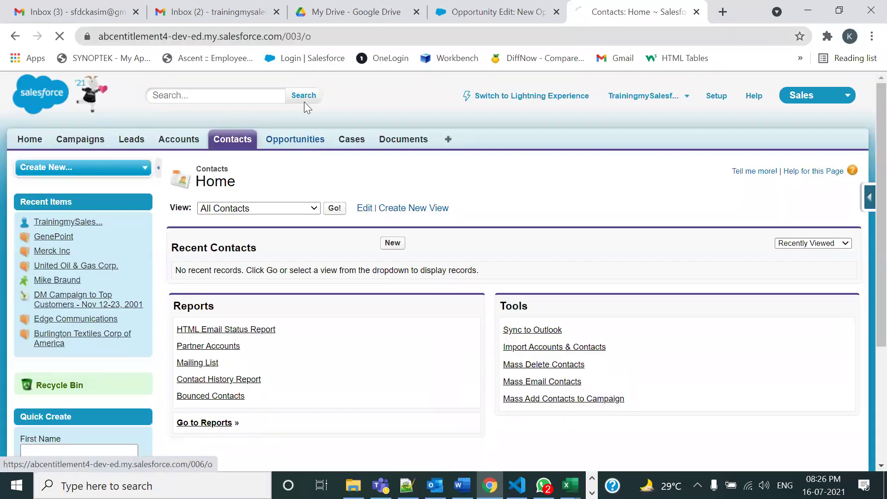
double_click(291, 37)
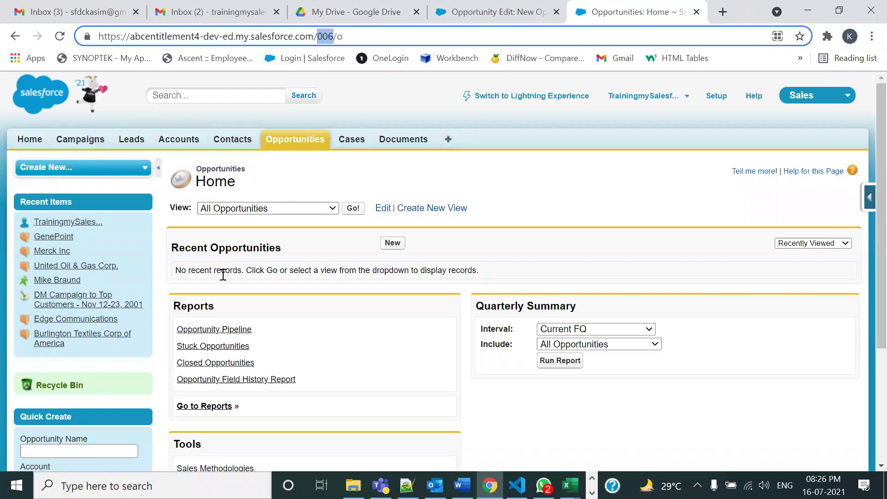
Open the Cases and Documents home pages in turn and highlight each object's three-character prefix in the URL
click(348, 146)
click(350, 141)
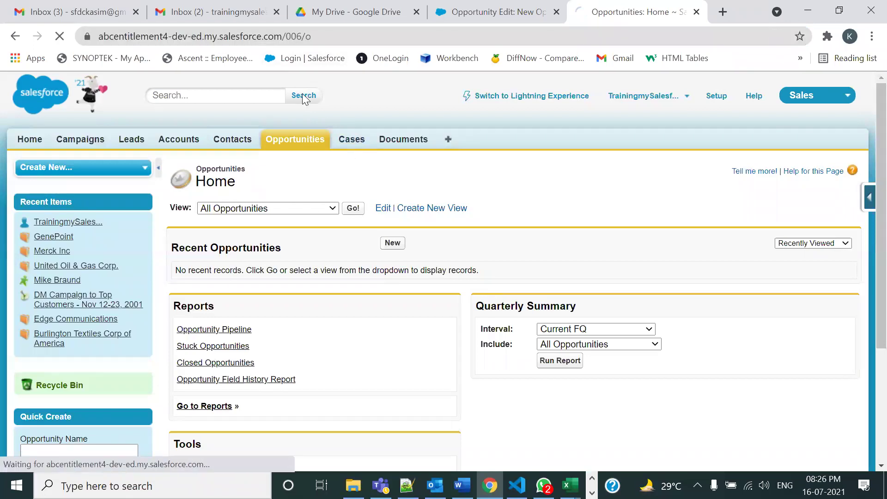
drag(284, 36, 302, 36)
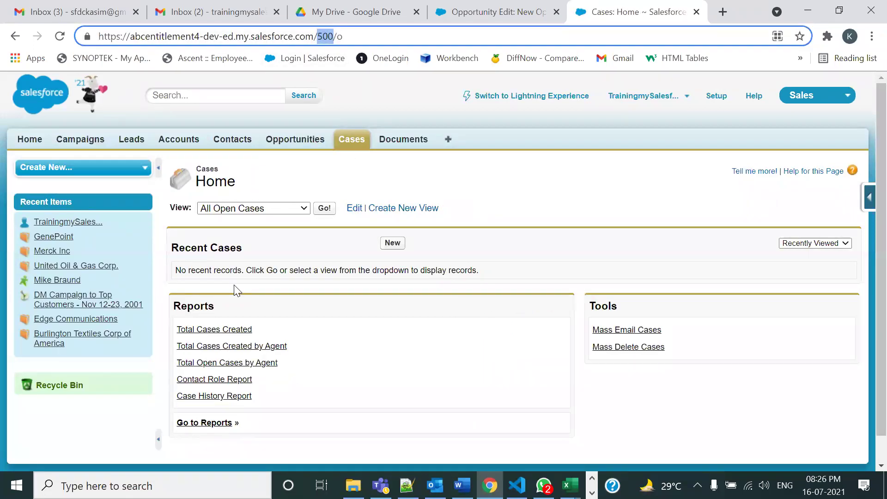
click(403, 140)
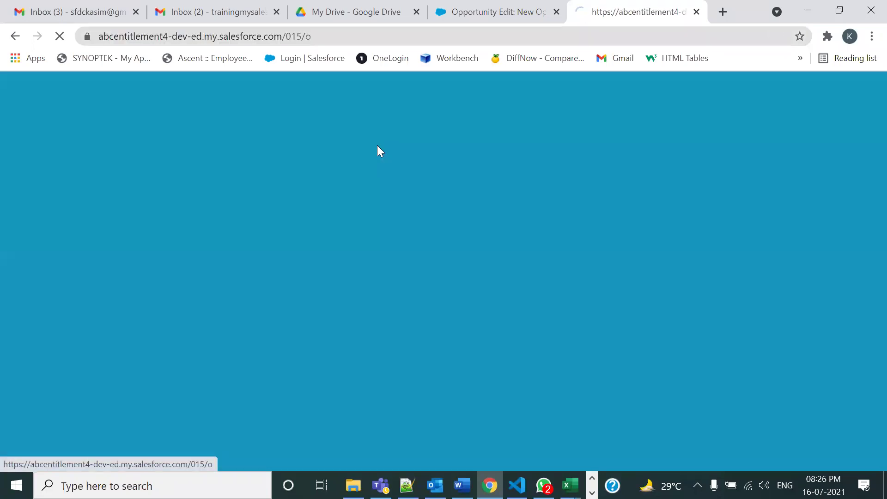
drag(285, 36, 300, 36)
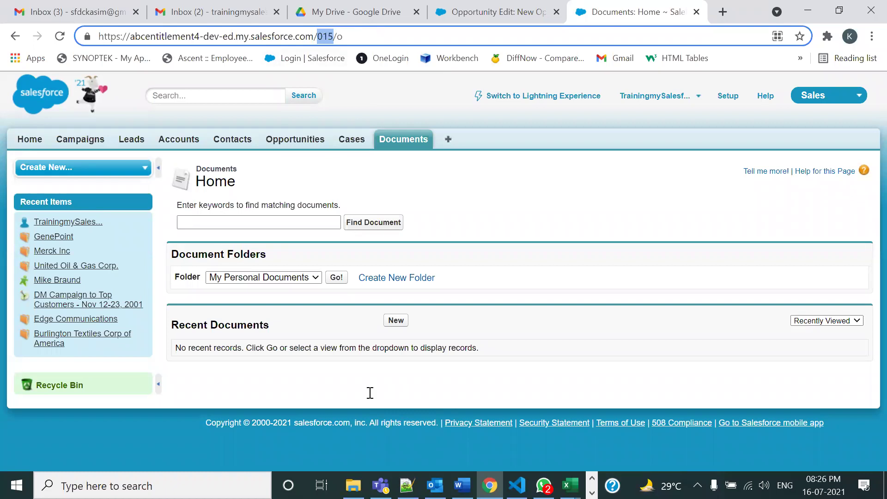
Switch to the Notepad++ notes and highlight the first advantage of Object IDs, about jumping between objects through the URL
key(alt+Tab)
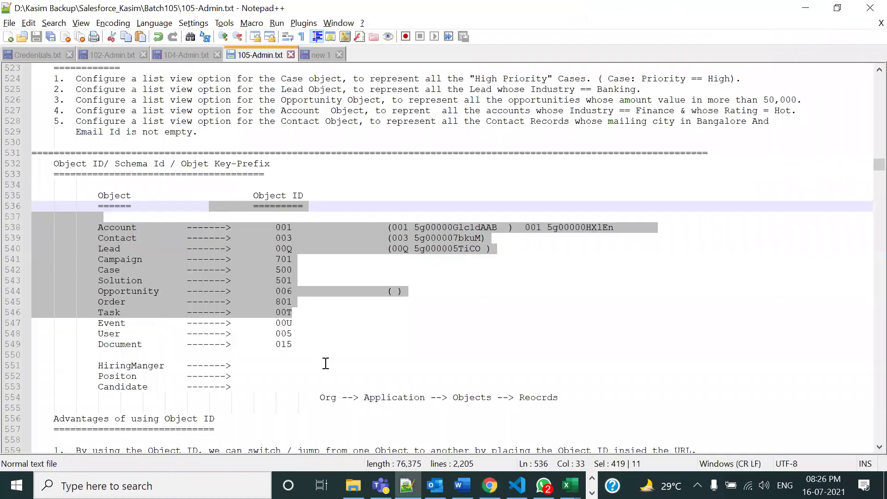
click(318, 328)
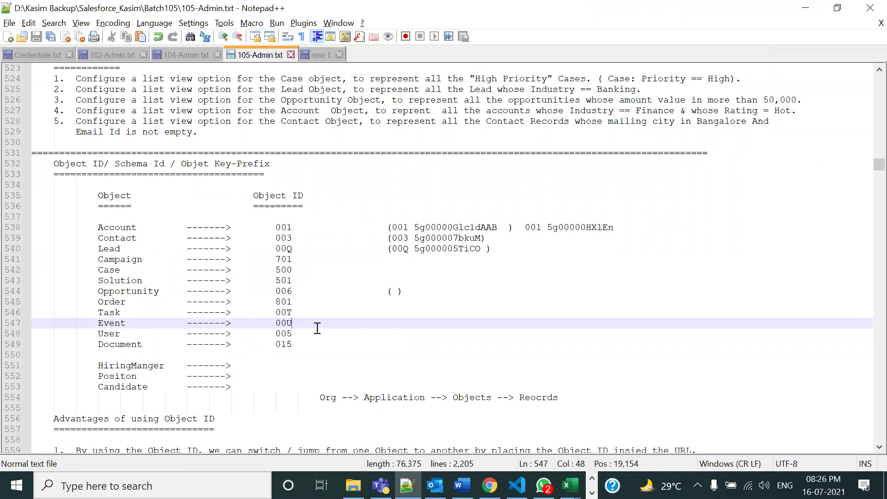
scroll(318, 328, down, 3)
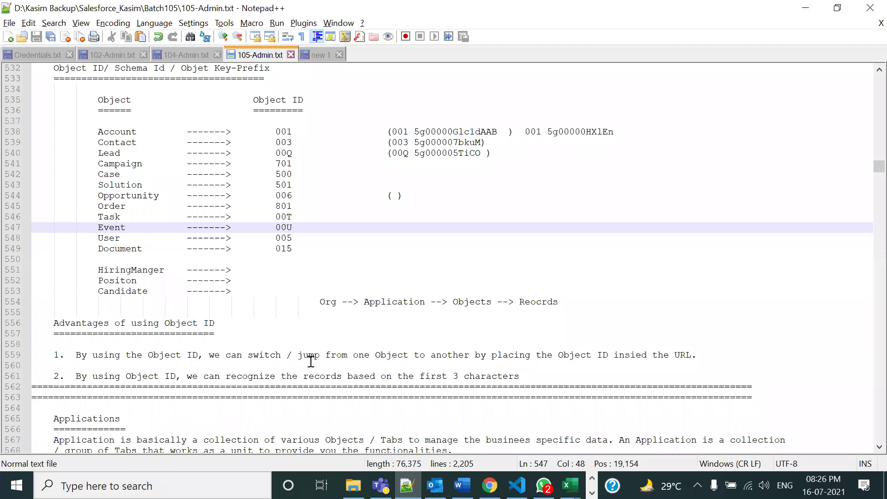
drag(300, 355, 496, 364)
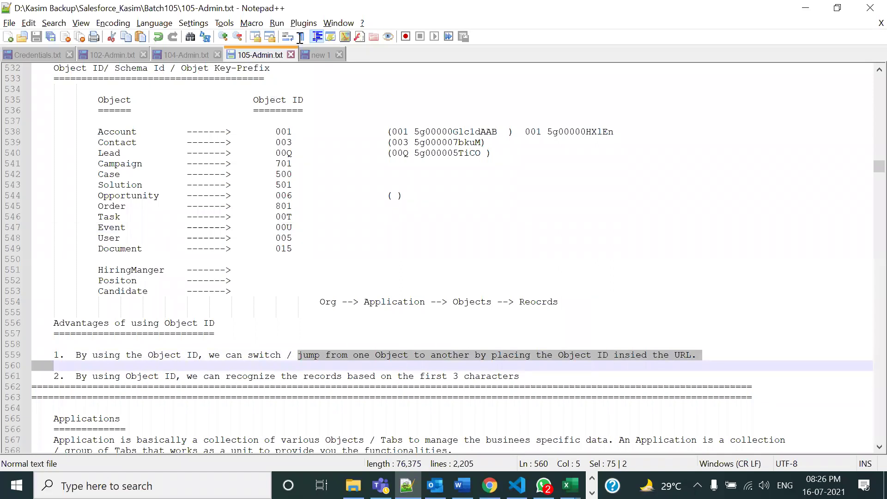
Switch back to Chrome and jump from Documents to Accounts by changing the Object ID in the URL to 001
key(alt+Tab)
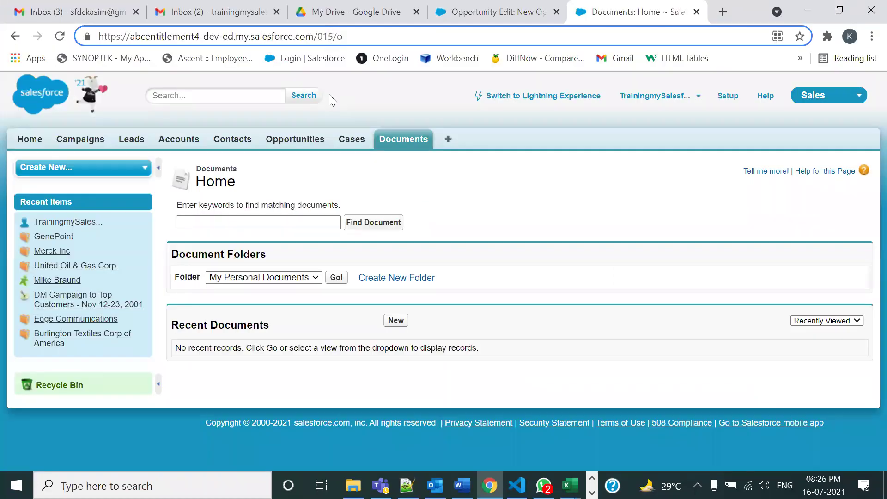
key(ctrl+l)
key(End)
key(Left)
key(Left)
key(BackSpace)
key(BackSpace)
text(01)
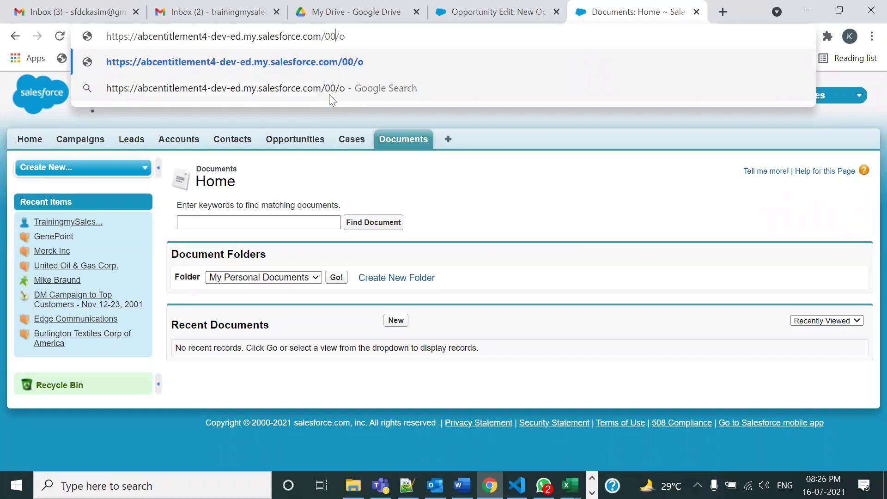
key(Return)
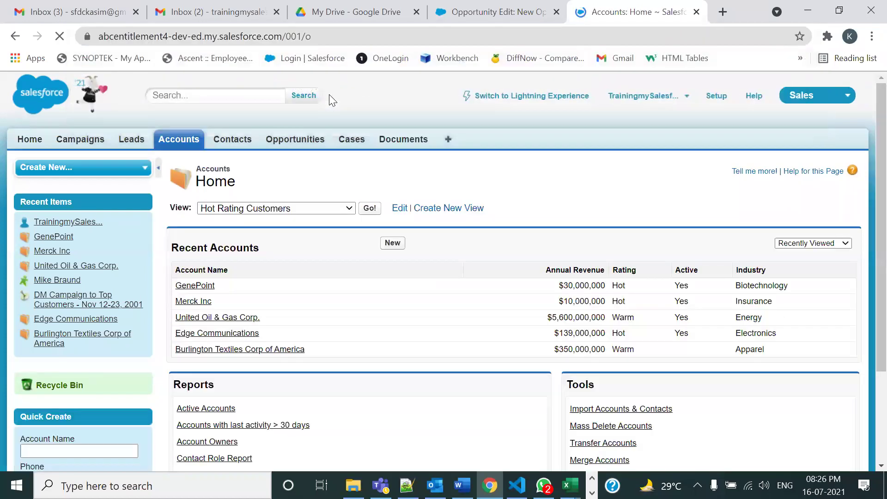
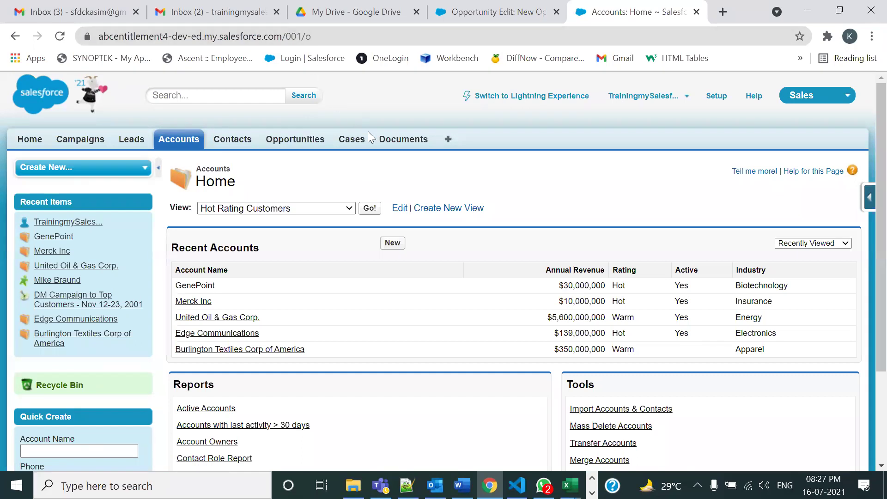
Remove Documents from the Sales app's selected tabs and save the tab customization
click(446, 140)
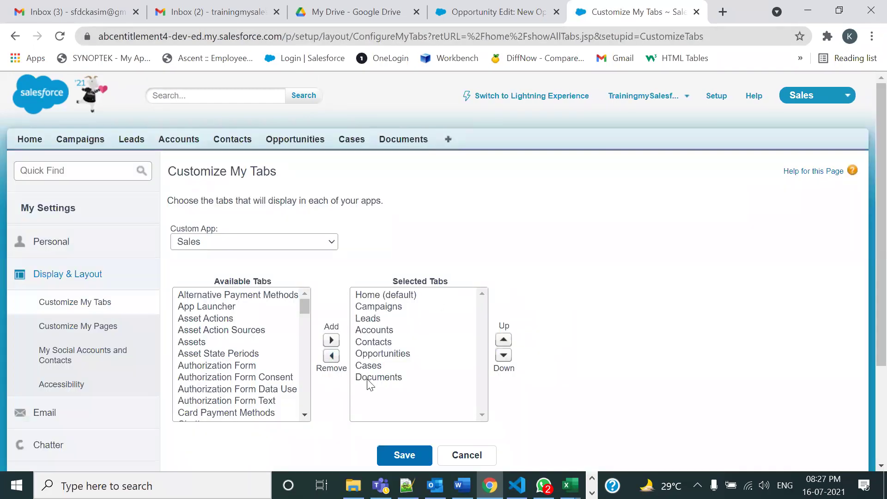
click(370, 378)
click(332, 356)
scroll(374, 420, down, 3)
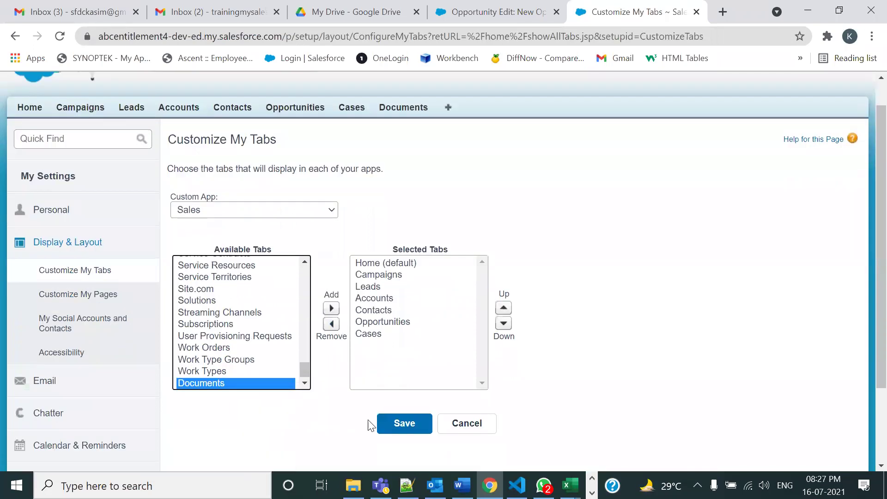
click(405, 322)
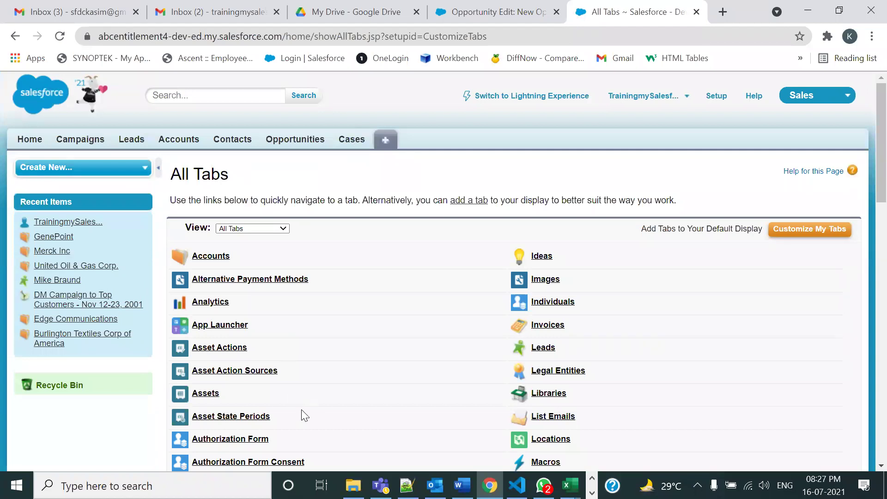
Open the Documents home page from the full list of all tabs, and return to the Accounts home page
click(188, 140)
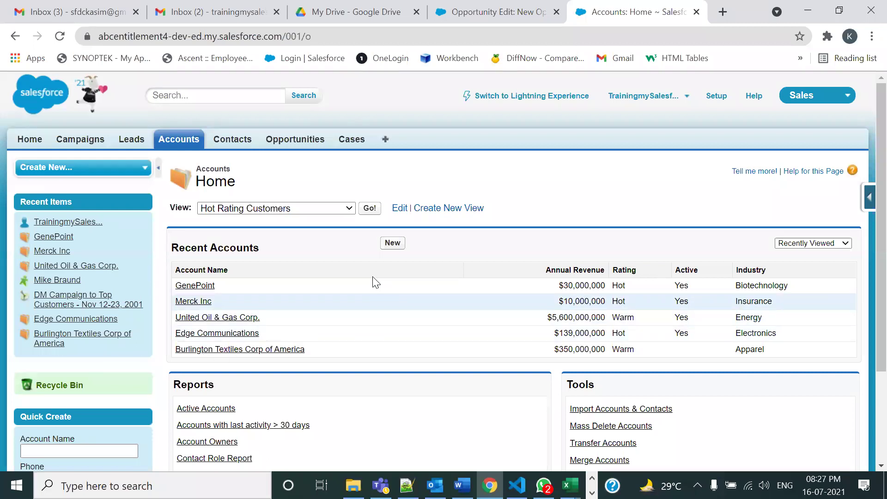
click(391, 138)
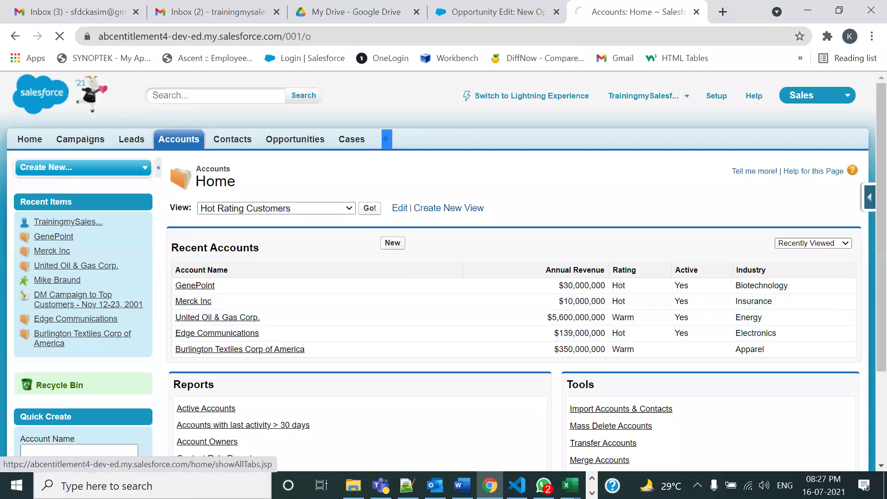
scroll(359, 366, down, 10)
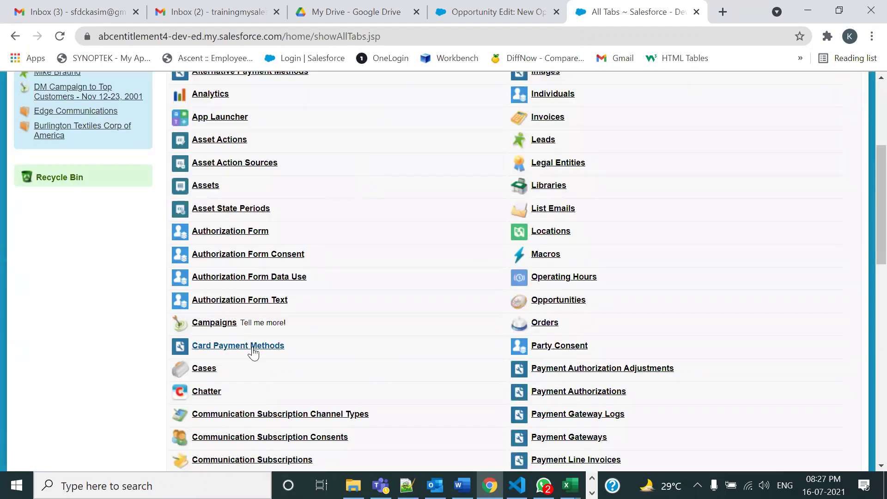
scroll(253, 354, down, 5)
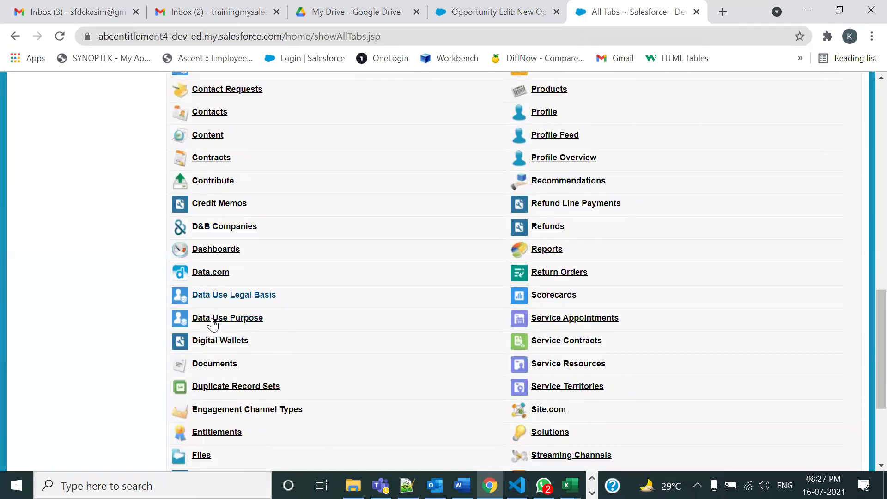
click(213, 365)
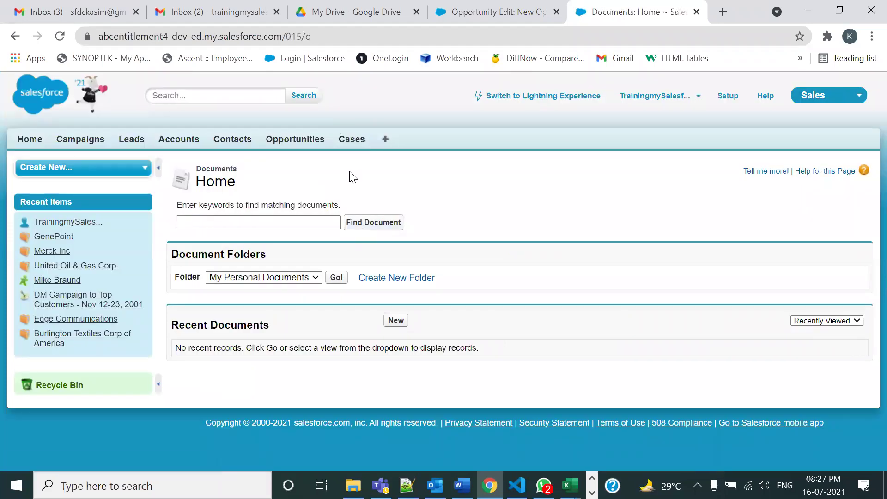
click(179, 139)
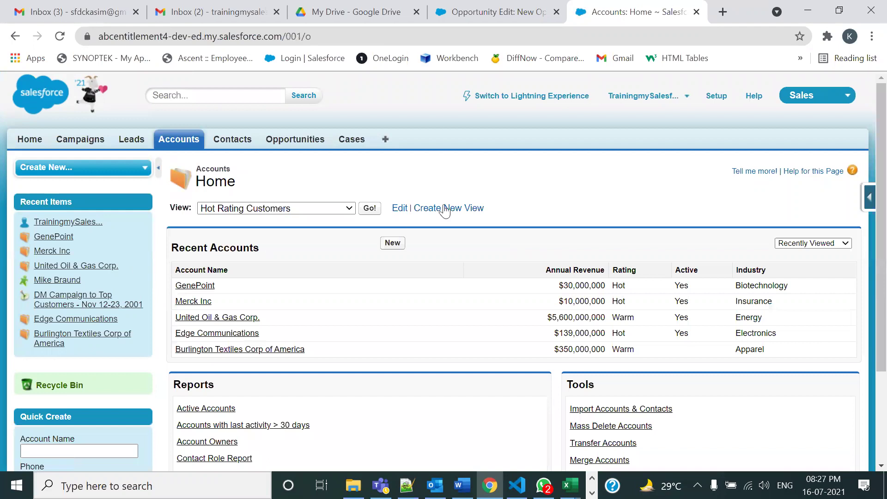
Add Documents to the Sales app's selected tabs and save the tab customization
click(385, 139)
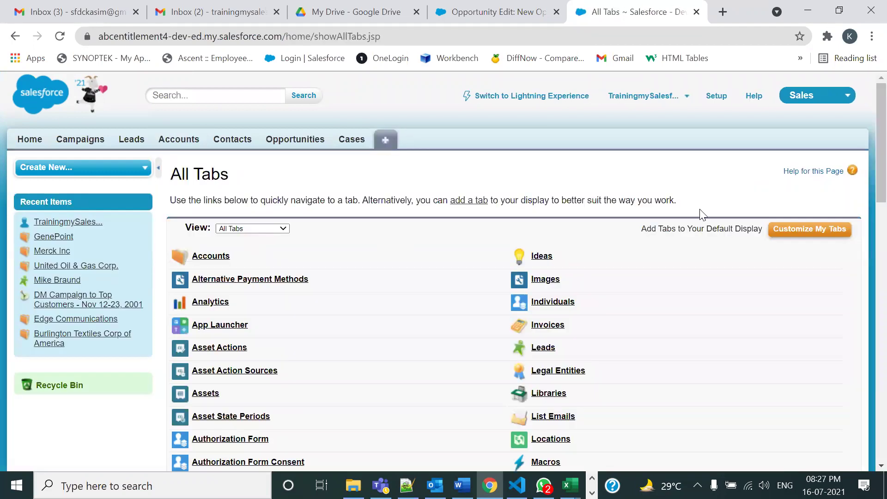
click(827, 229)
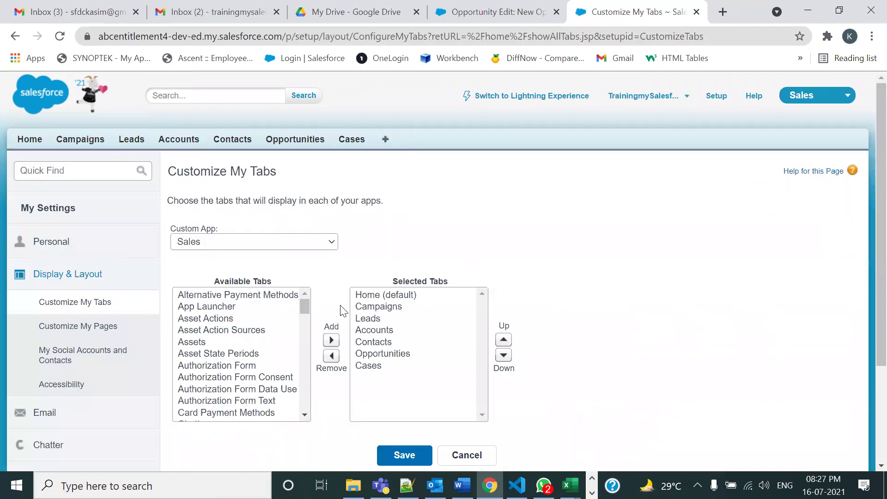
scroll(262, 296, down, 3)
click(262, 232)
scroll(262, 233, down, 5)
scroll(241, 222, down, 1)
scroll(208, 259, down, 2)
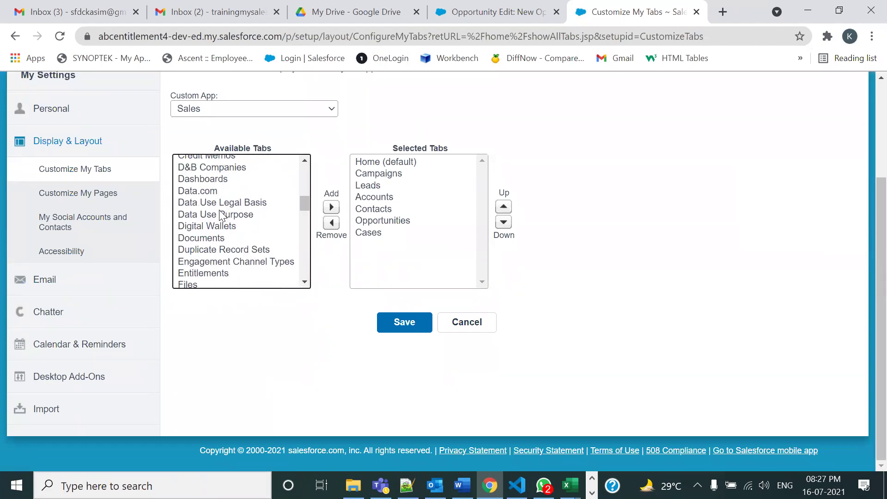
click(201, 239)
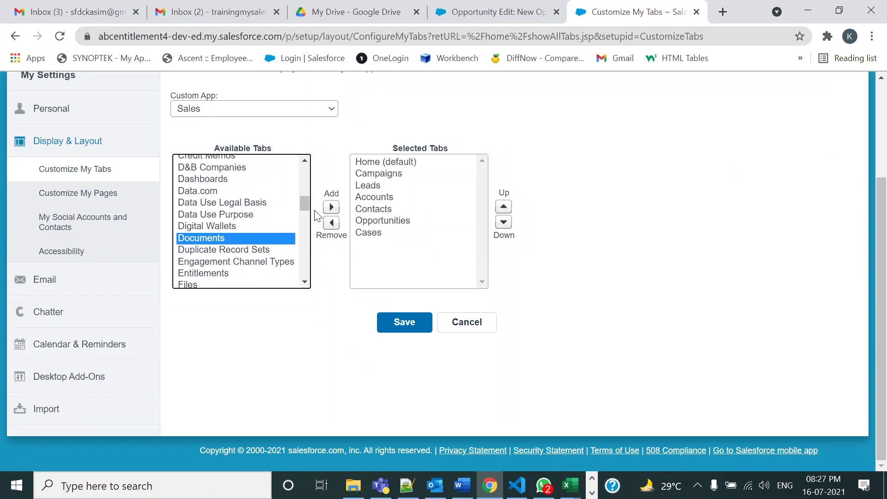
click(331, 207)
click(398, 323)
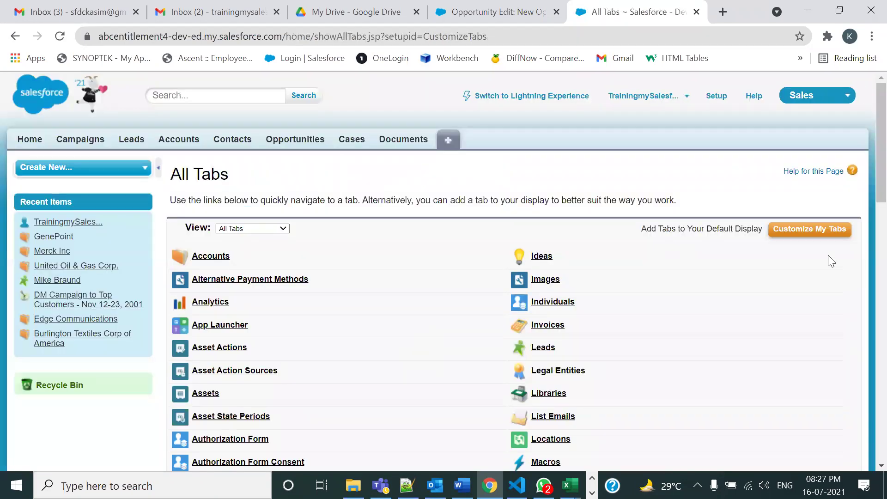
Remove Documents from the Sales app's selected tabs again and save the tab customization
click(836, 233)
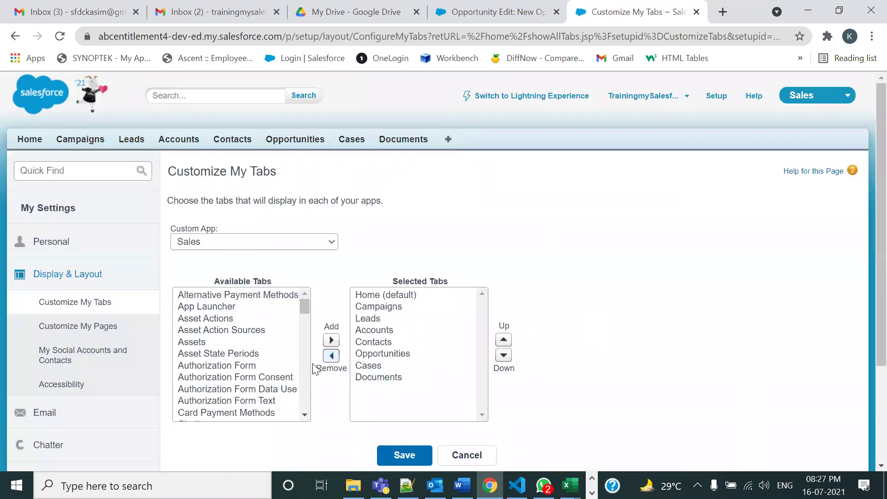
click(369, 377)
click(331, 356)
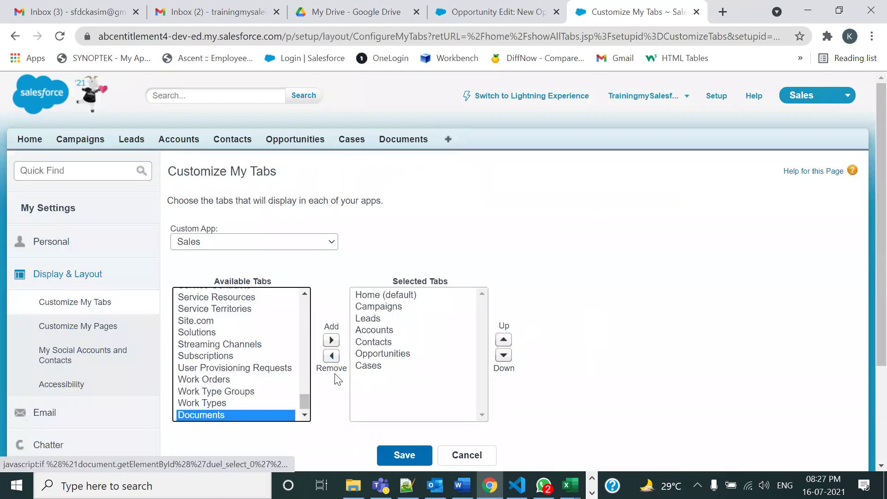
scroll(339, 380, down, 3)
click(419, 324)
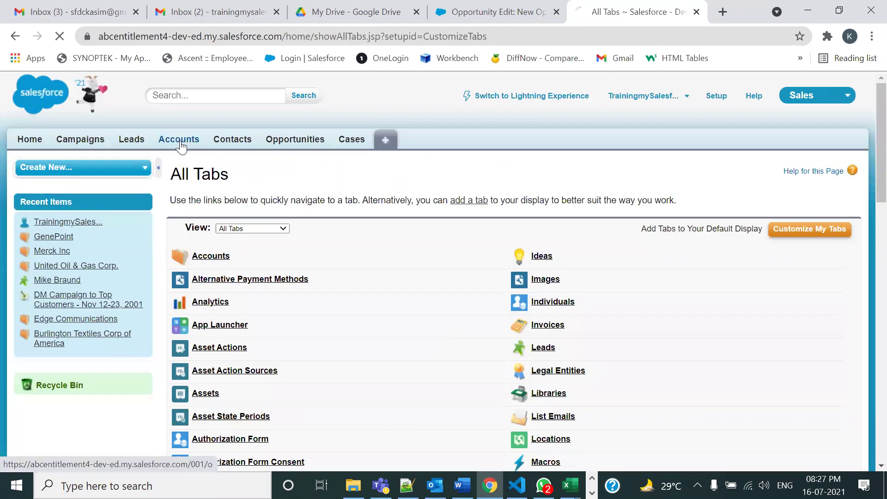
Open the Accounts home page and jump to Documents by changing the Object ID in the URL to 015
click(180, 140)
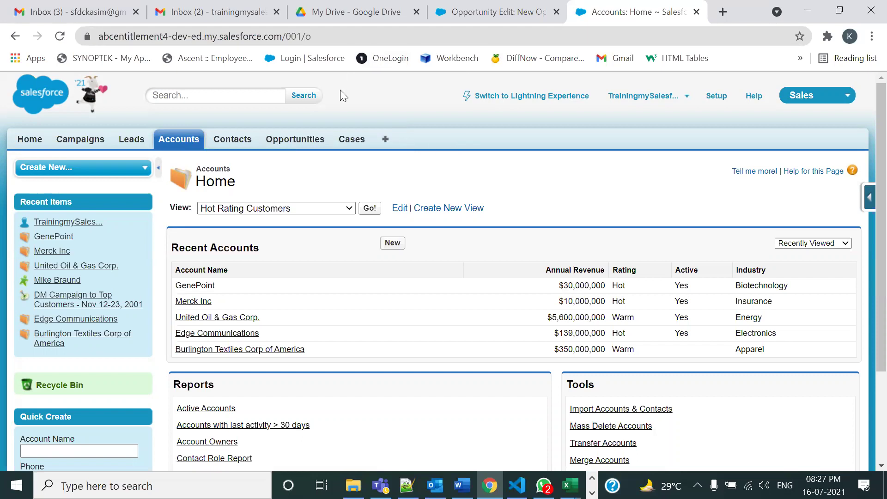
click(302, 37)
click(301, 37)
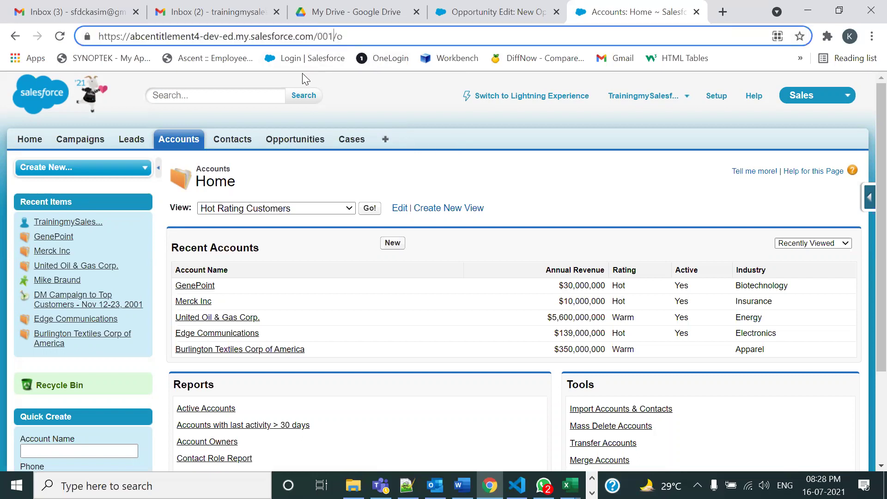
key(BackSpace)
key(BackSpace)
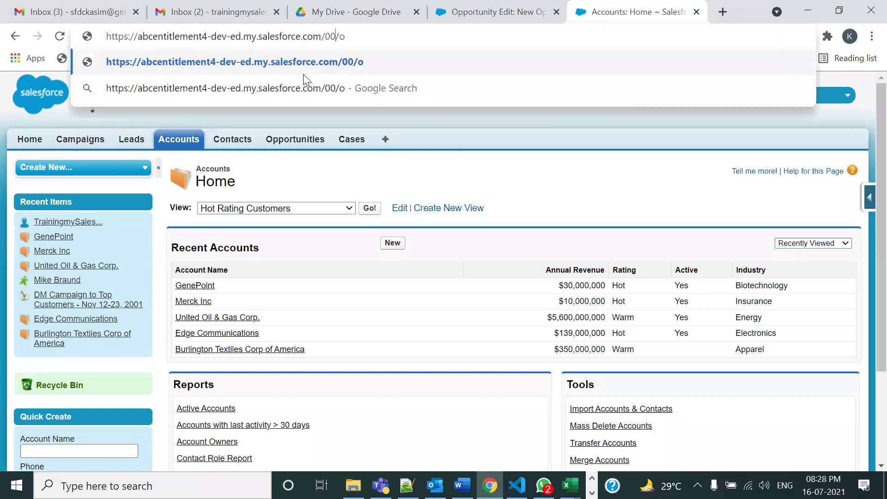
text(15)
key(Return)
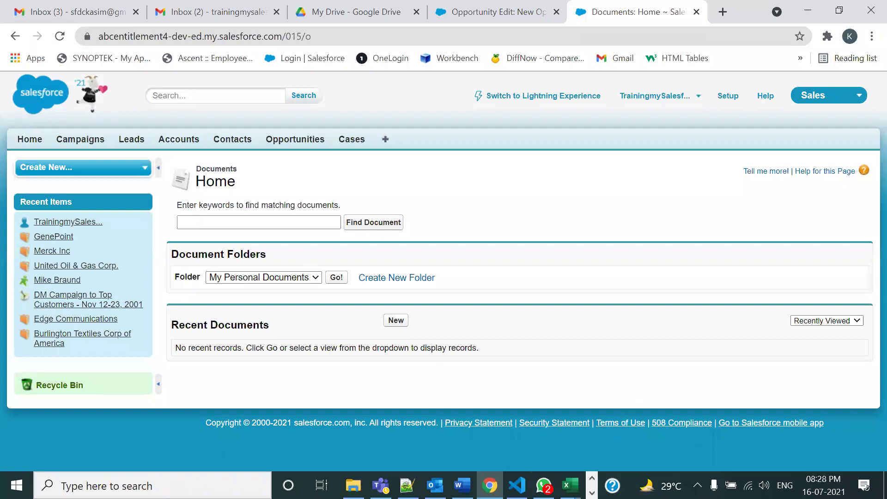
Switch to Notepad++ and highlight the second advantage, recognizing records by the first 3 characters of the Object ID
click(408, 485)
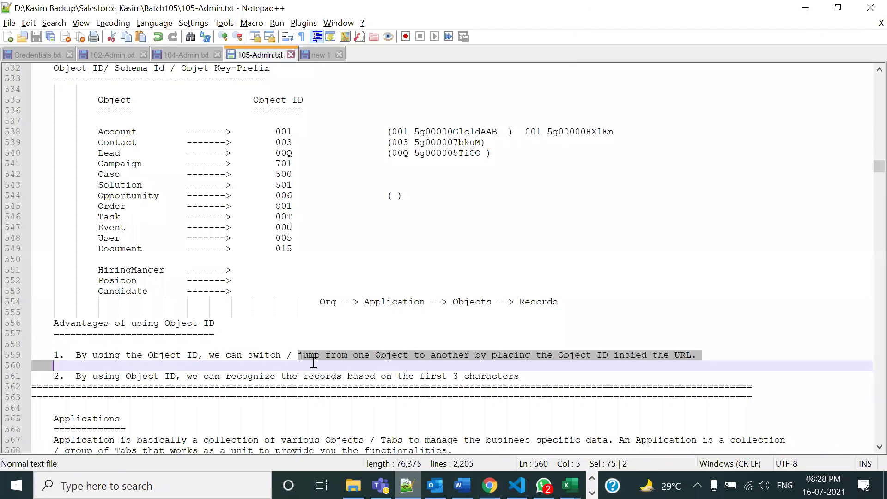
scroll(314, 362, down, 1)
drag(76, 344, 498, 354)
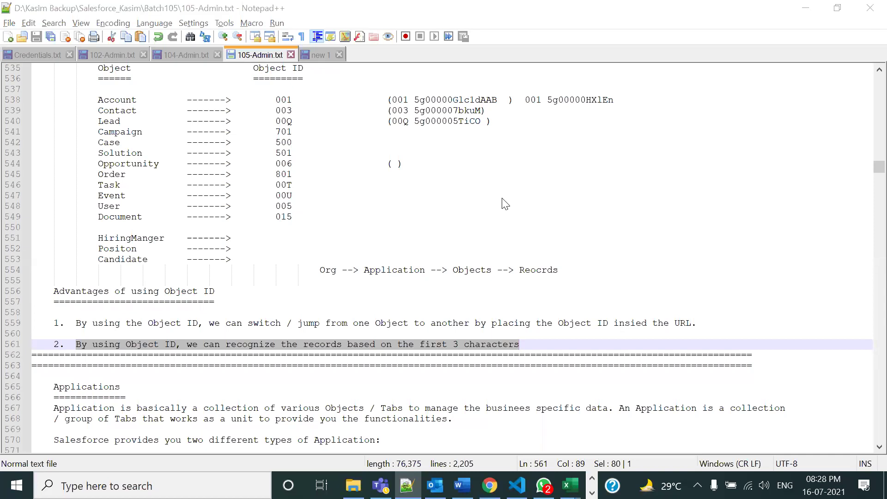
Switch back to Chrome and open the Developer Console in a maximized window
key(alt+Tab)
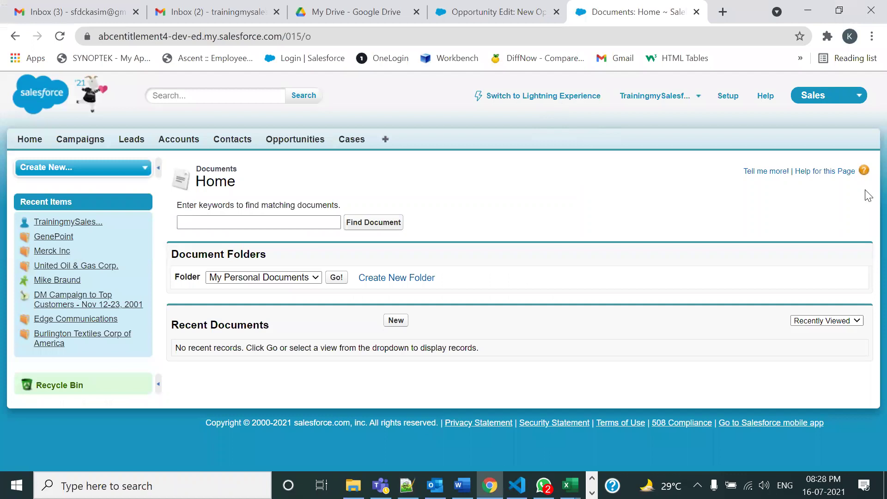
click(689, 99)
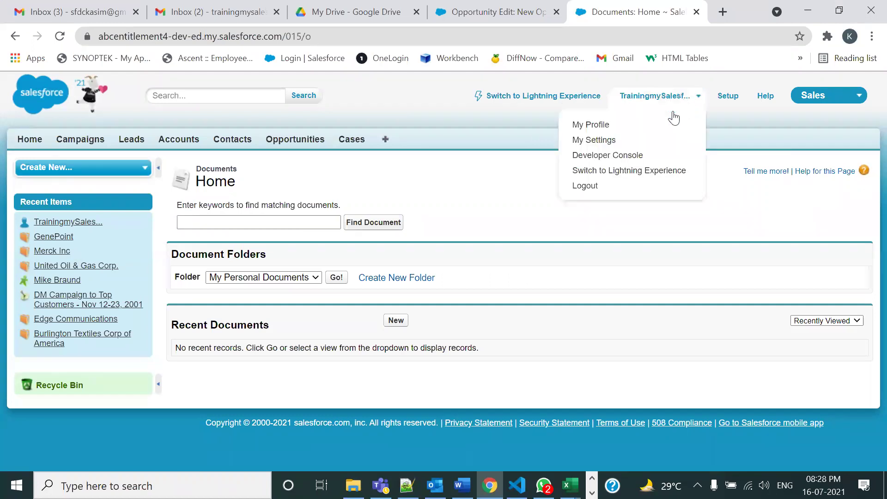
click(603, 155)
click(660, 10)
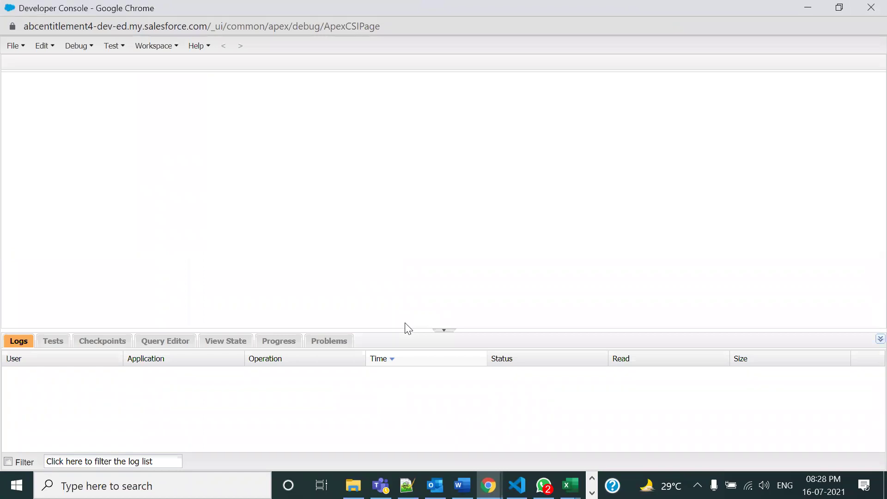
Open the Account object in the Developer Console and enlarge its field list by collapsing the logs area
click(13, 46)
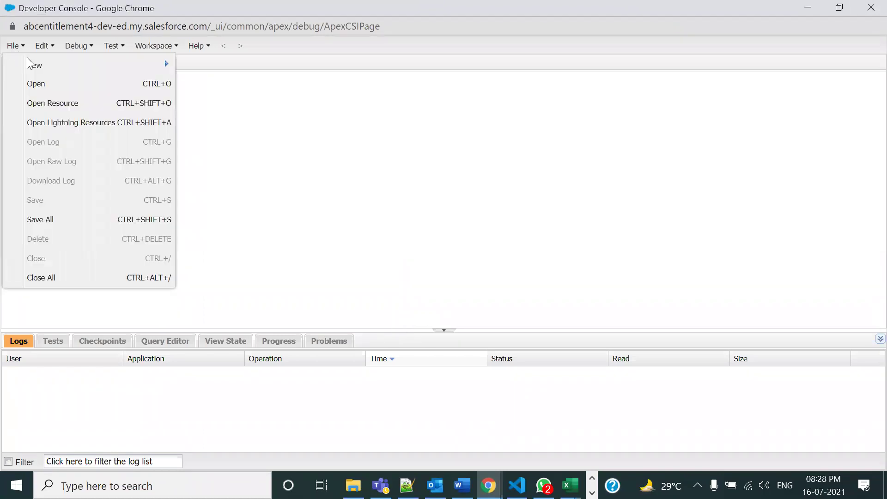
click(169, 85)
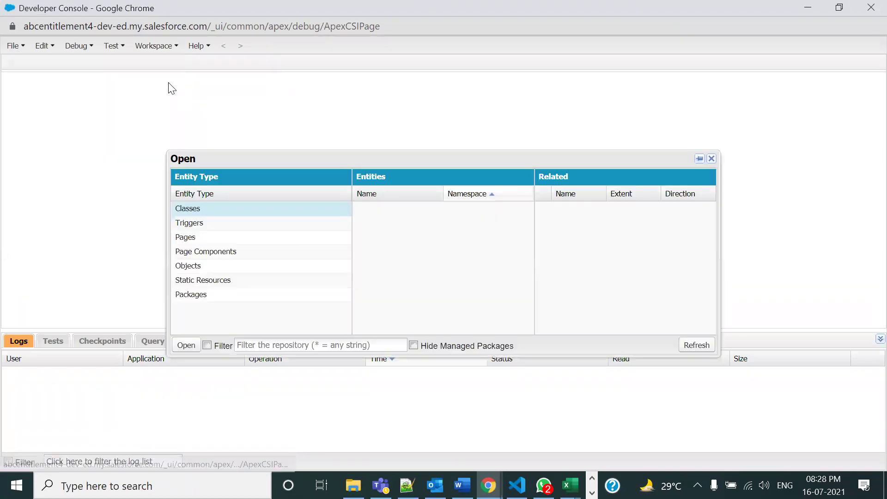
click(189, 266)
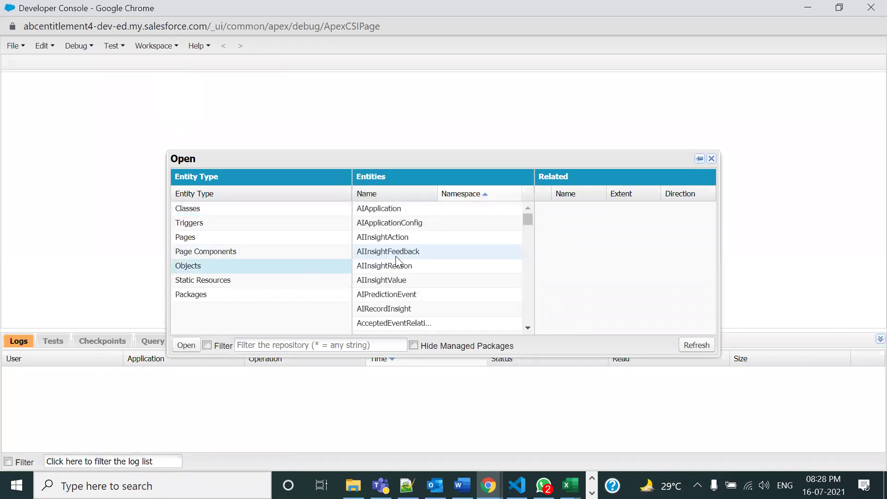
scroll(382, 241, down, 3)
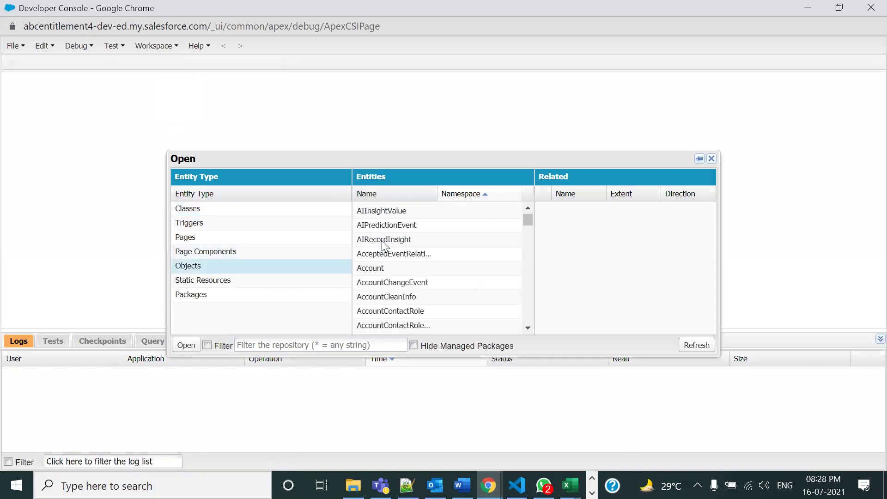
double_click(371, 269)
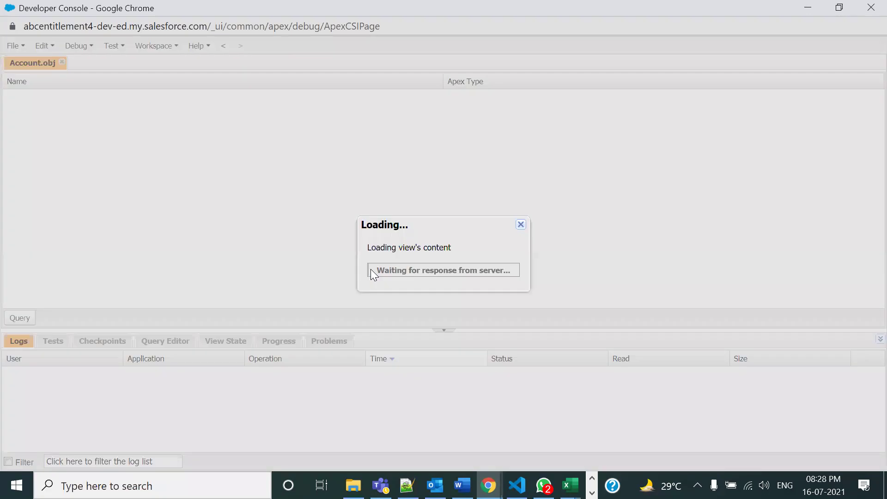
click(443, 330)
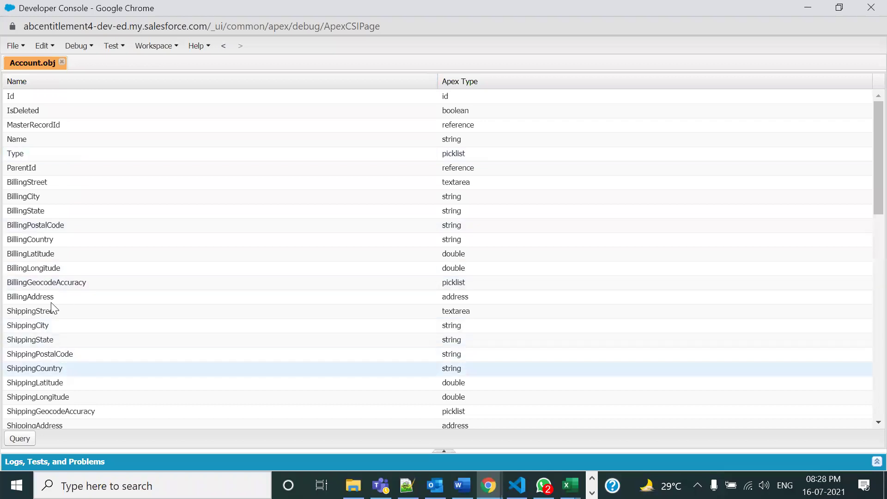
Select the Account fields Id, Name, Phone, Fax, Industry and AnnualRevenue together
click(9, 96)
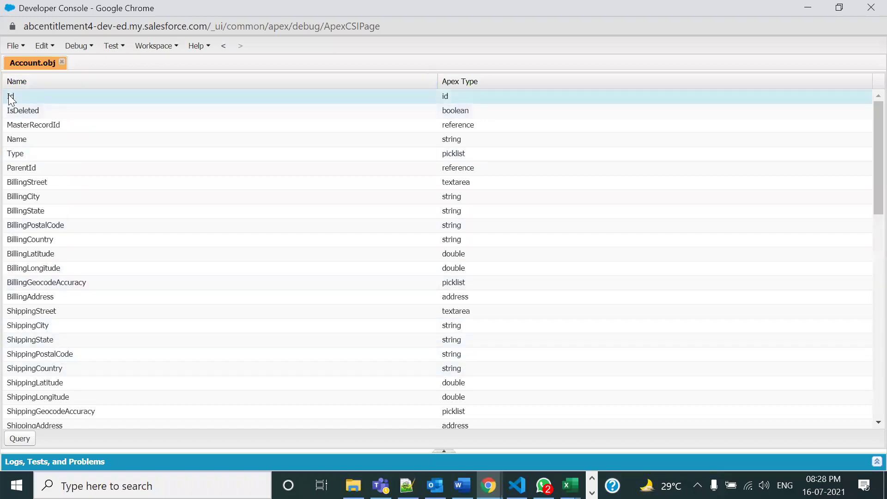
ctrl+click(26, 146)
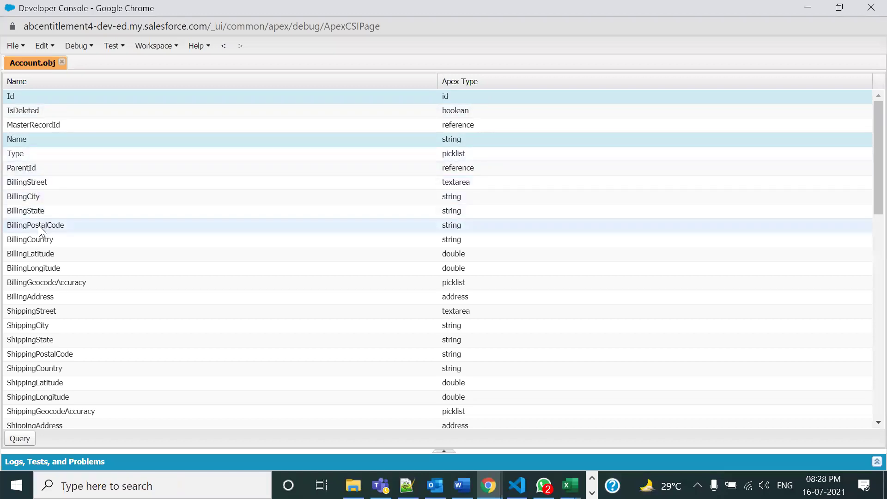
scroll(40, 228, down, 2)
scroll(40, 233, down, 1)
ctrl+click(24, 307)
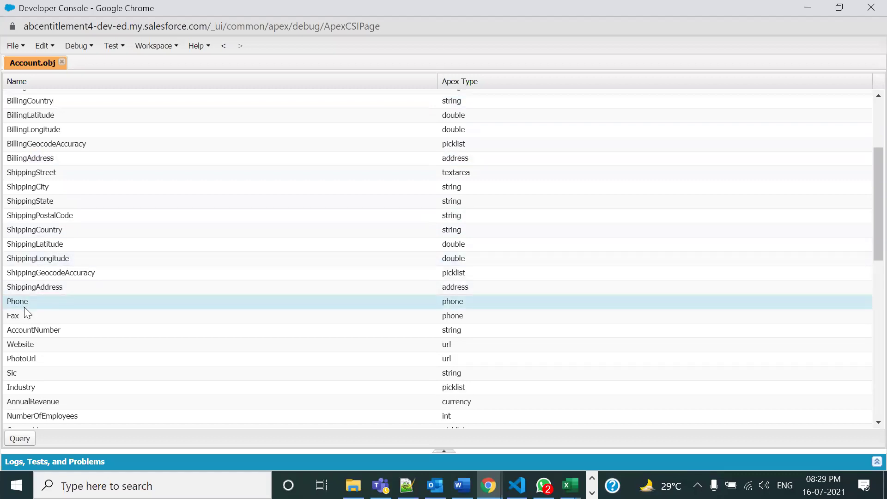
ctrl+click(25, 314)
ctrl+click(37, 392)
ctrl+click(36, 404)
scroll(93, 298, up, 3)
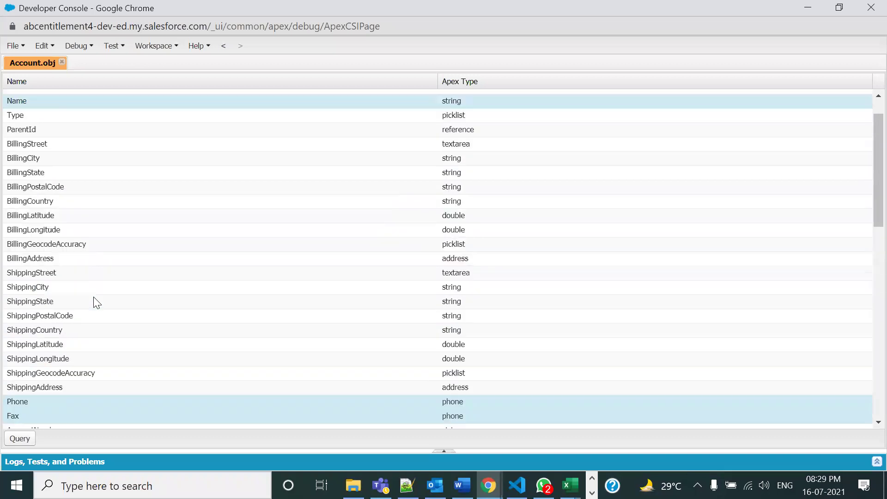
scroll(94, 298, down, 5)
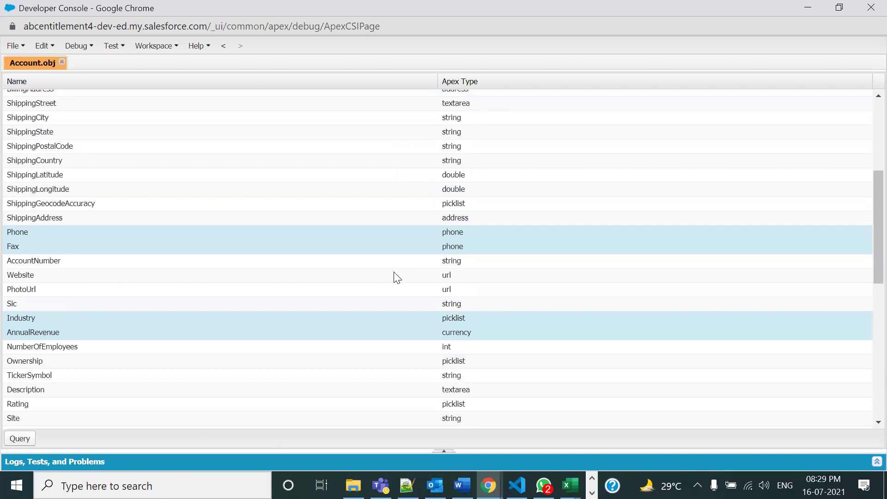
scroll(396, 277, down, 3)
Generate a SOQL query from the selected Account fields, execute it and enlarge the results grid
click(443, 451)
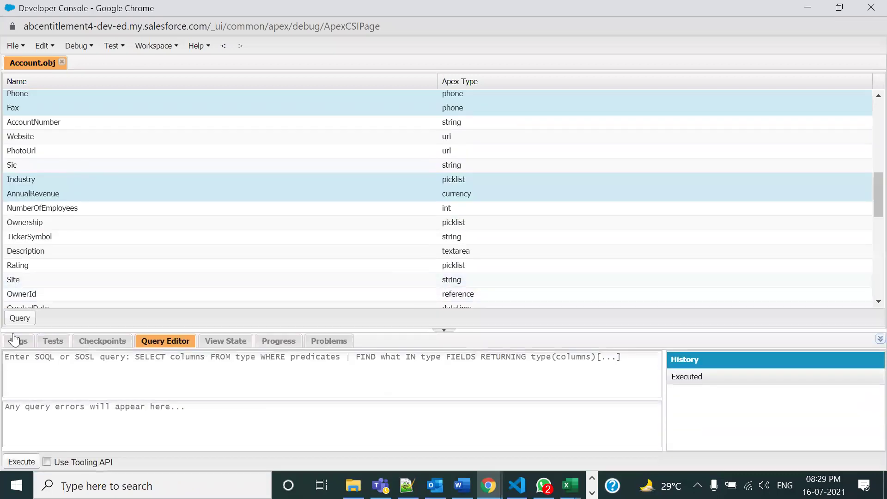
click(12, 320)
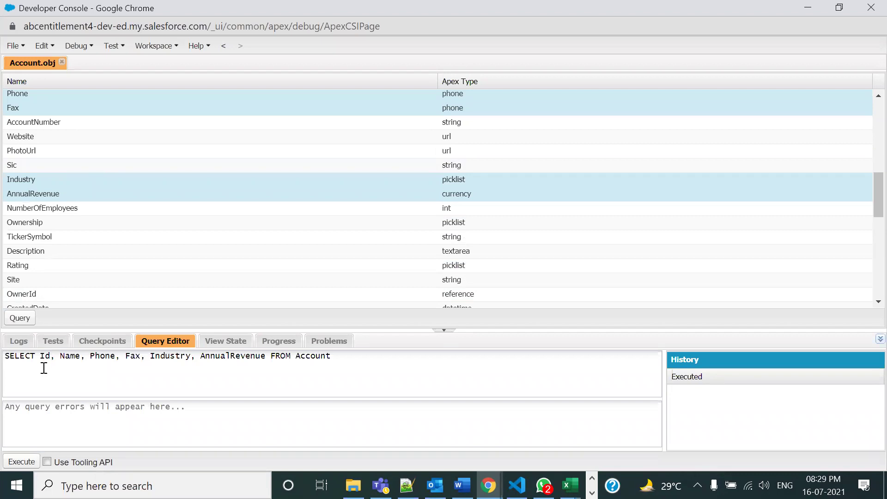
drag(341, 359, 8, 352)
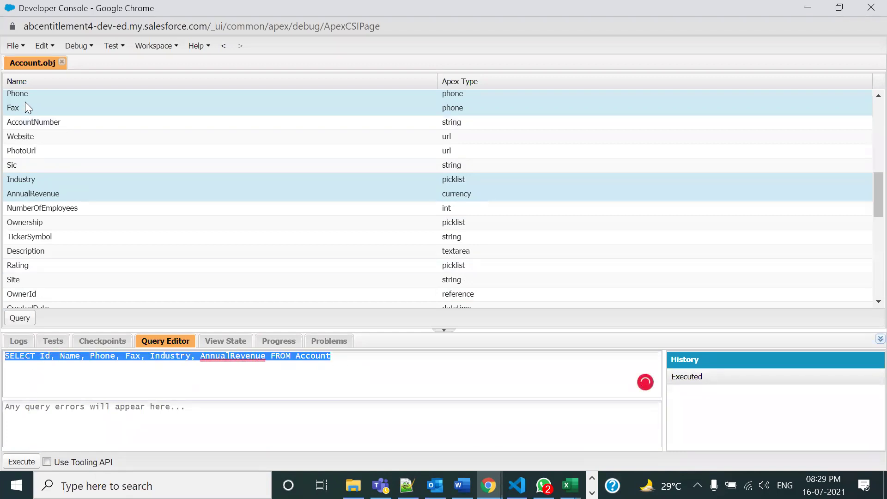
scroll(26, 105, up, 2)
scroll(25, 101, up, 6)
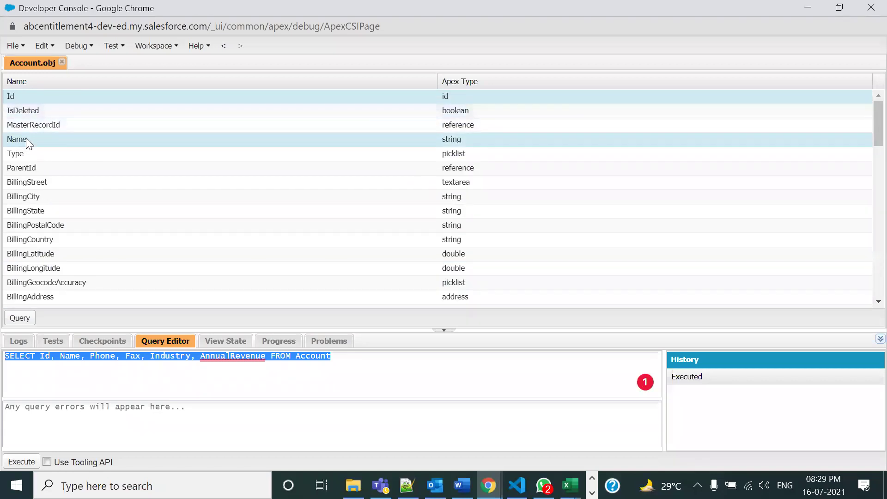
scroll(26, 139, down, 6)
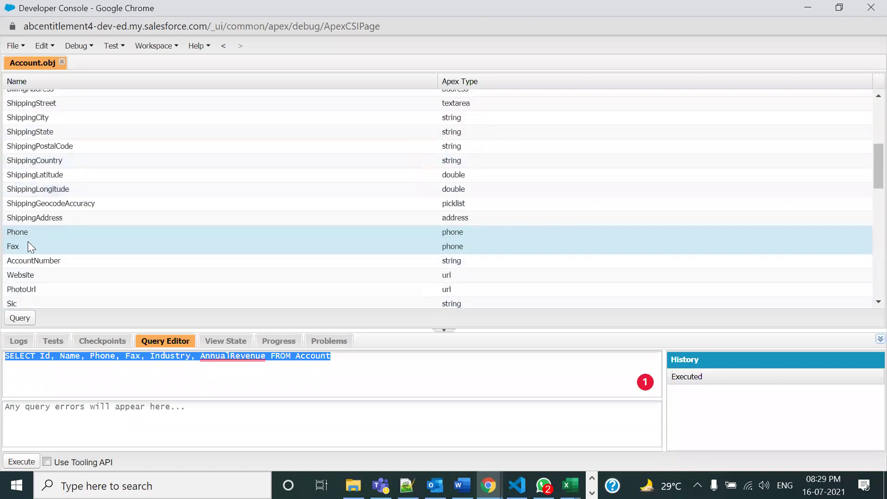
scroll(21, 268, down, 1)
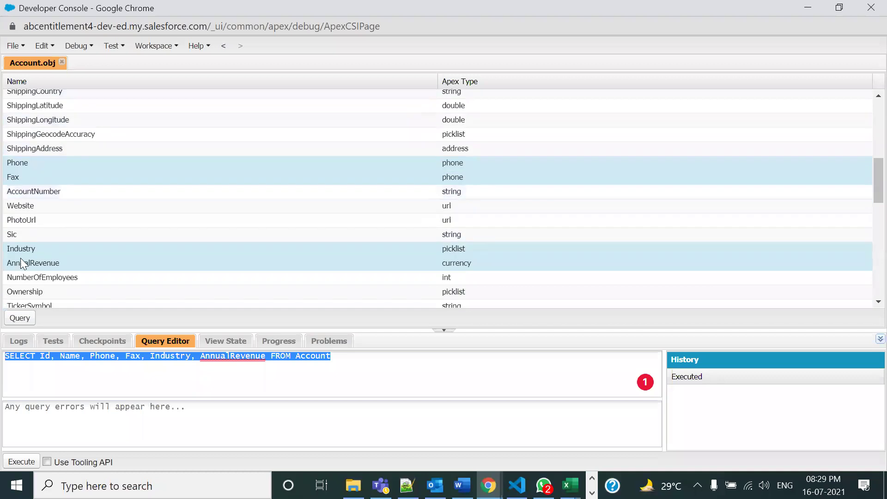
click(195, 380)
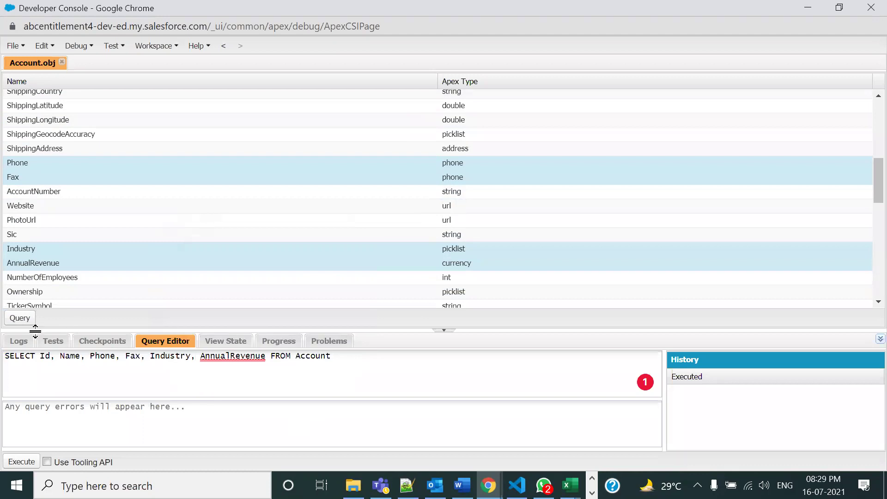
click(22, 462)
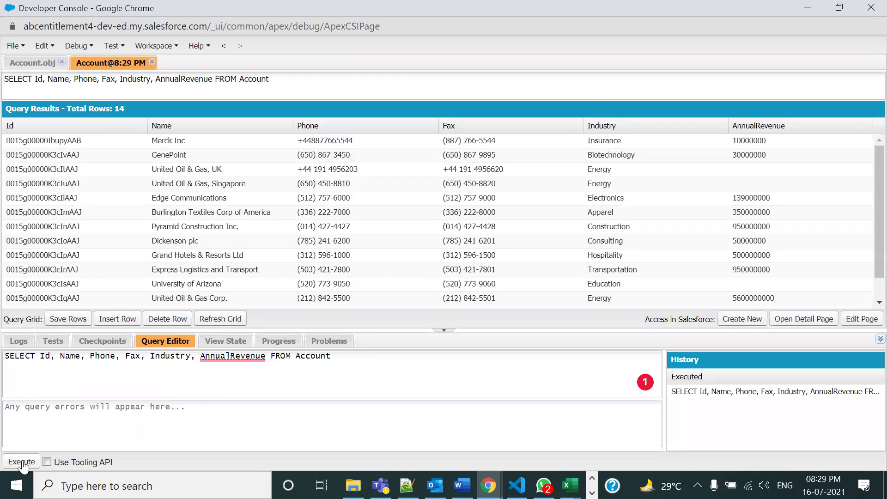
click(442, 330)
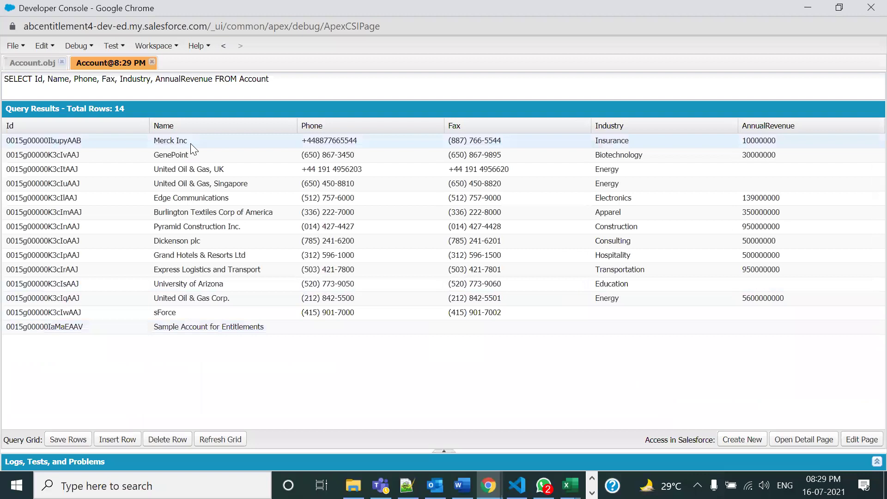
Copy the Merck Inc record's Id from the query results and paste it over the first sample ID on the Account line in Notepad++
double_click(86, 141)
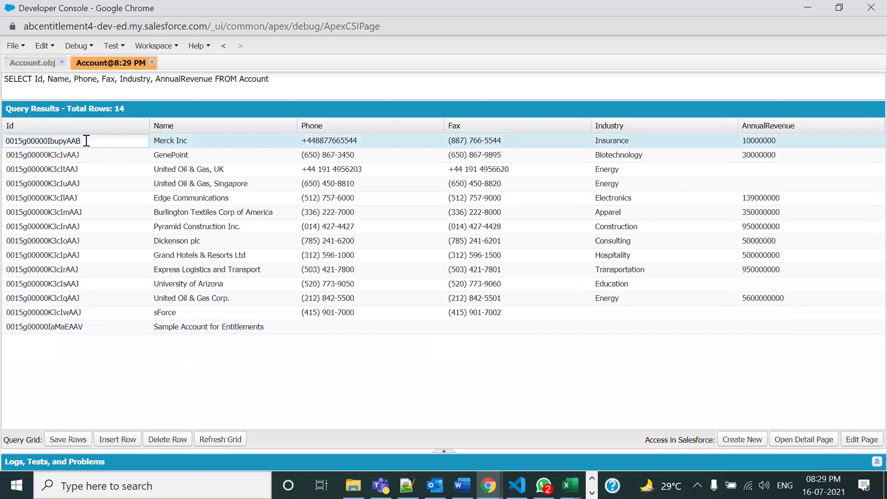
drag(86, 140, 2, 141)
key(ctrl+c)
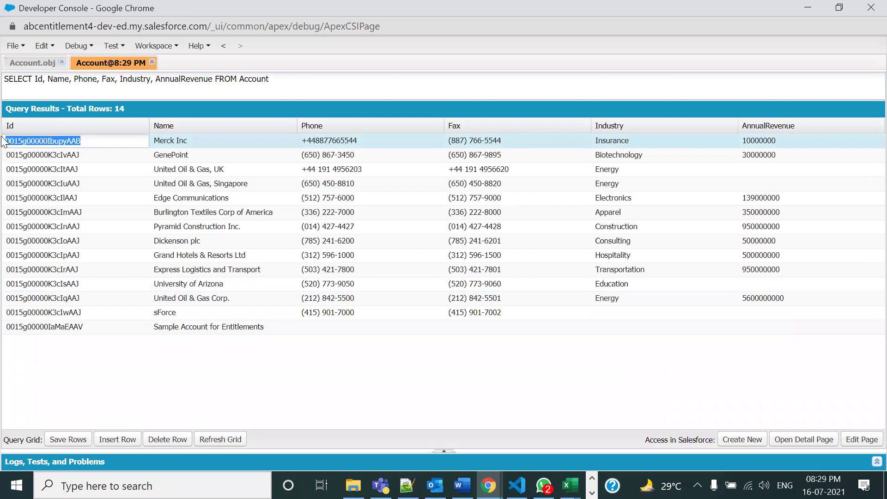
key(alt+Tab)
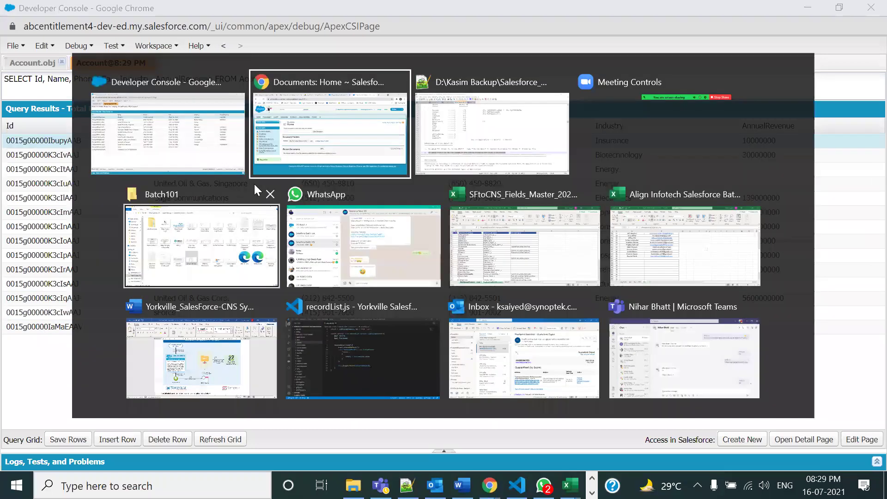
click(476, 143)
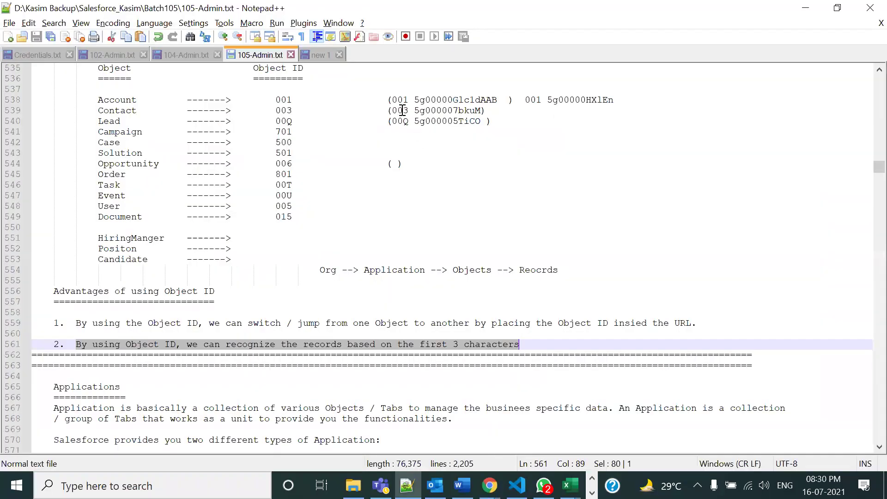
drag(497, 100, 392, 100)
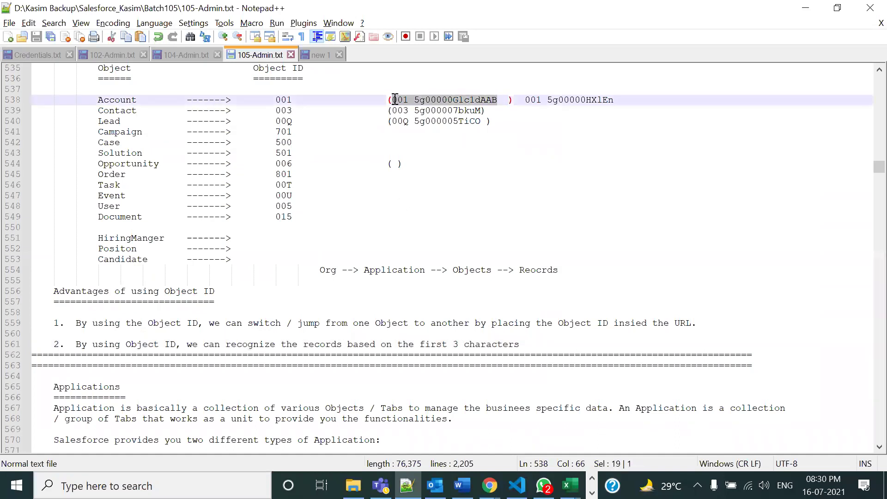
key(ctrl+v)
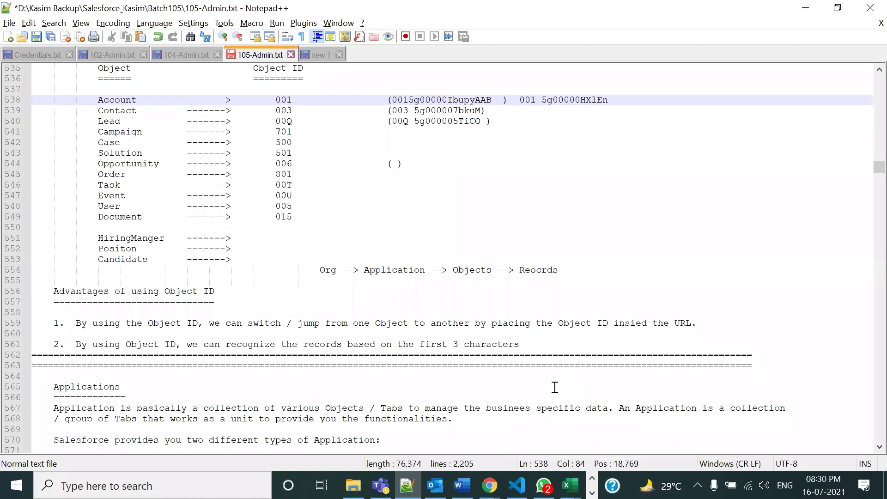
Copy the GenePoint record's Id from the Developer Console and paste it over the second sample ID on the Account line in Notepad++
key(alt+Tab)
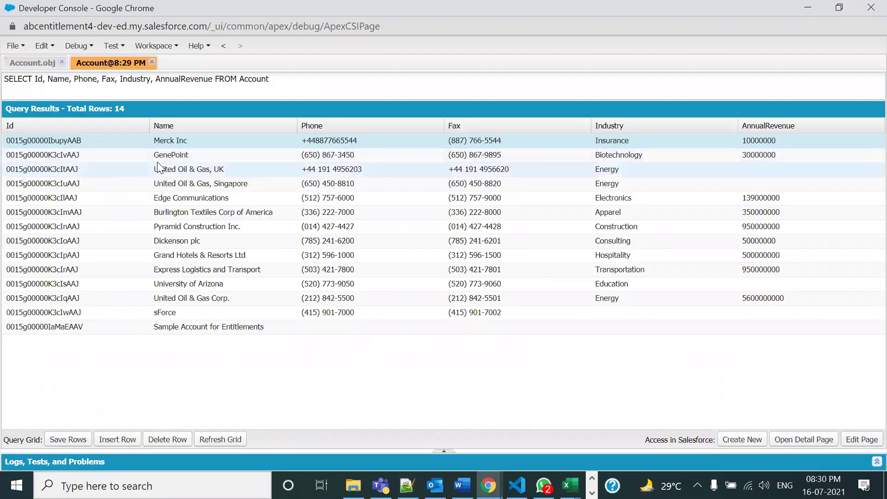
double_click(83, 156)
key(ctrl+c)
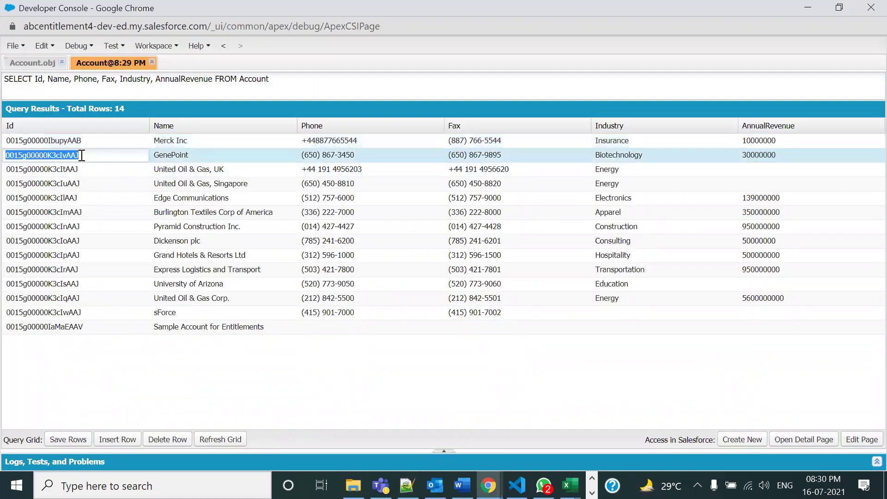
key(alt+Tab)
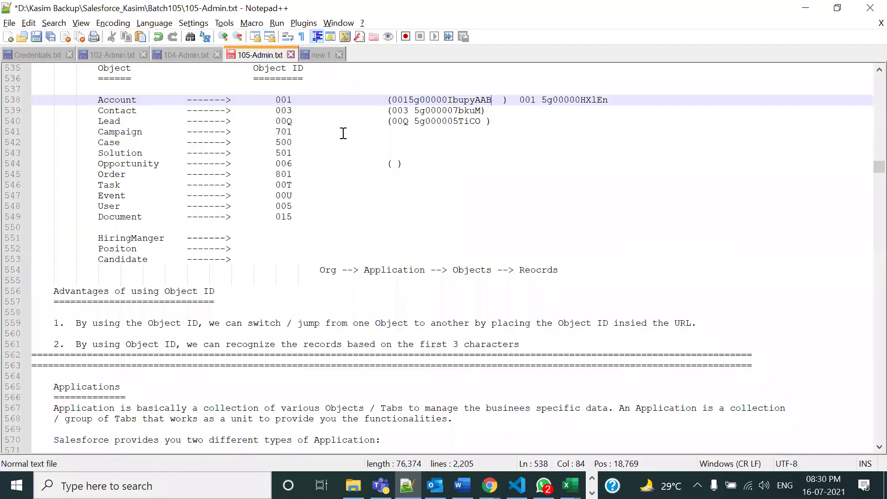
drag(621, 100, 519, 99)
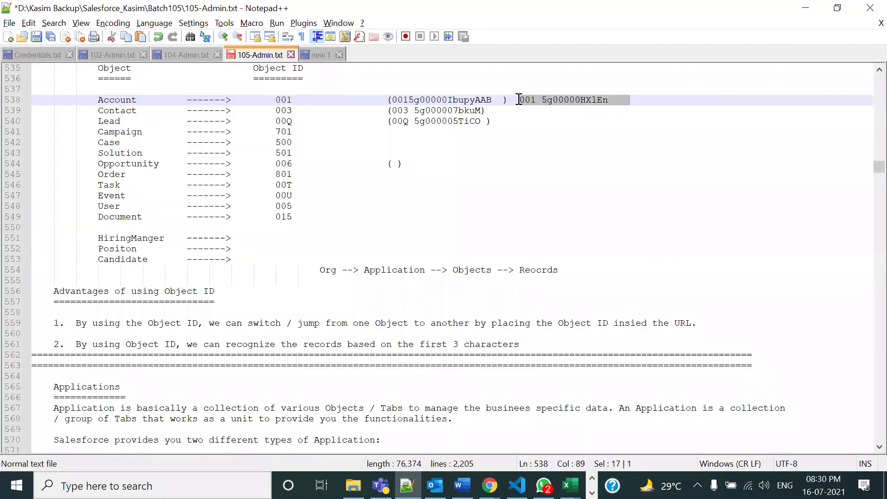
key(ctrl+v)
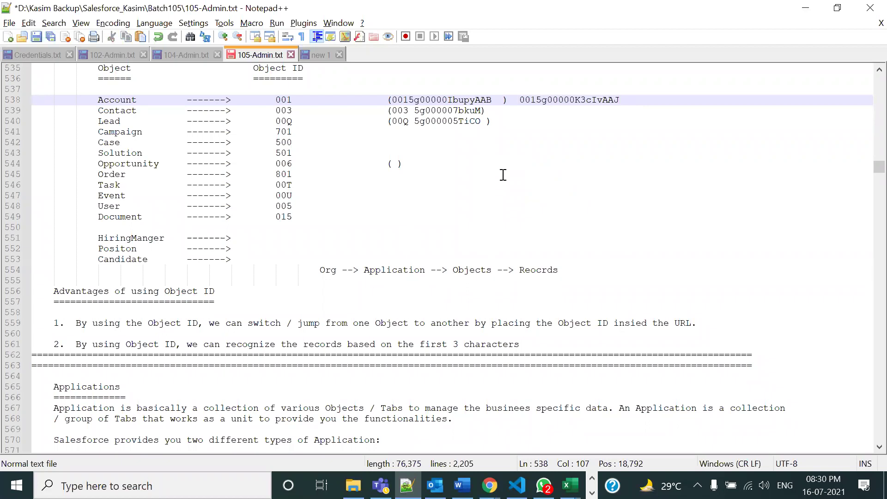
Remove the closing and opening parentheses around the first record ID on the Account line
click(508, 110)
click(509, 100)
key(BackSpace)
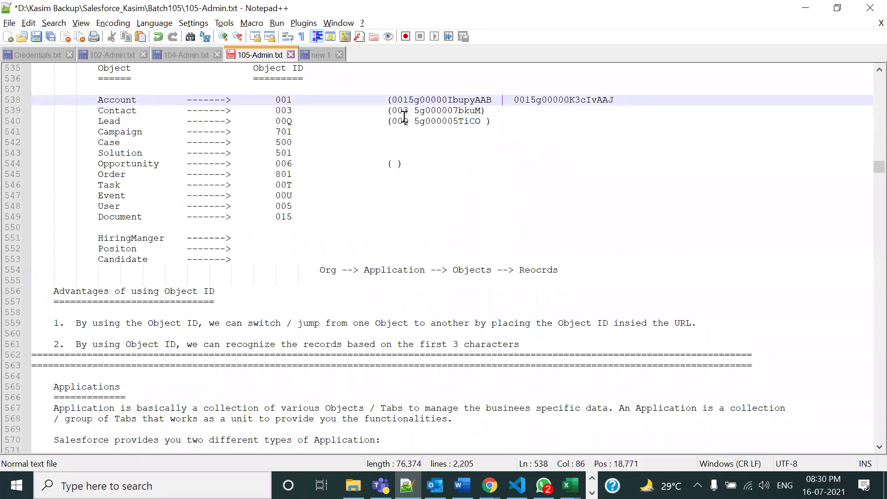
click(392, 100)
key(BackSpace)
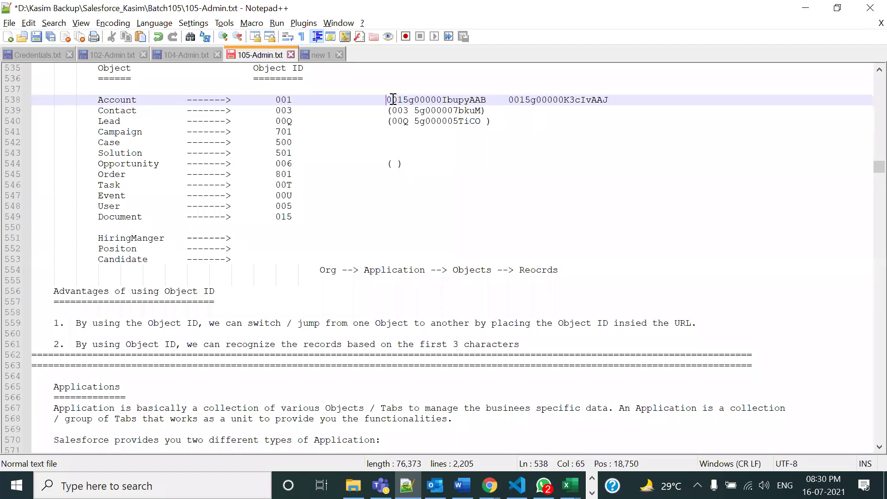
Switch back to the Developer Console and open the Contact object, filtering the object list by "cont"
key(alt+Tab)
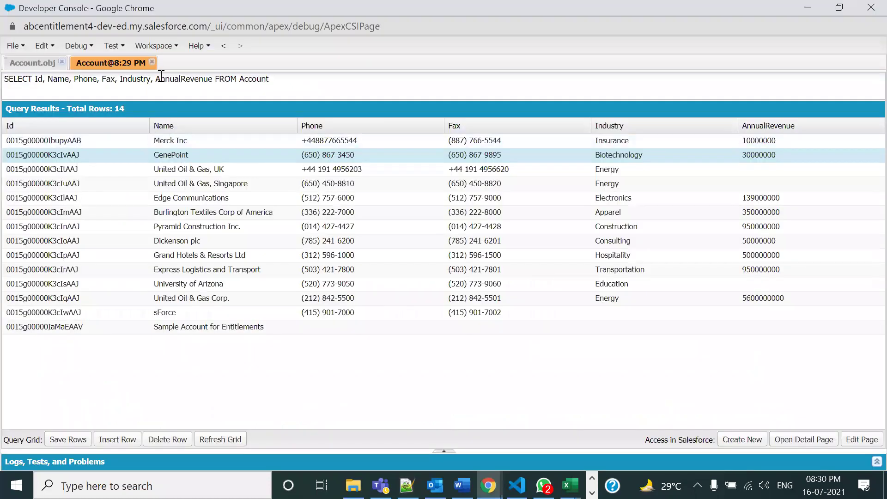
key(ctrl+o)
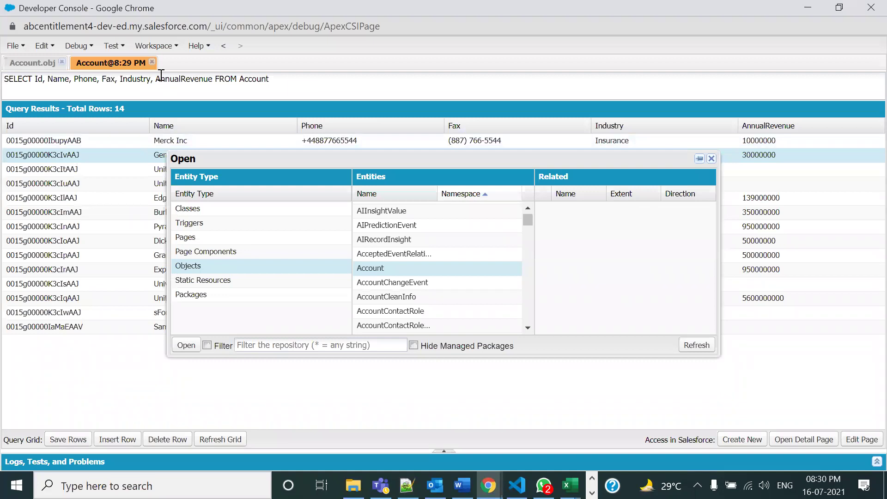
scroll(405, 263, down, 5)
scroll(403, 265, down, 8)
click(358, 345)
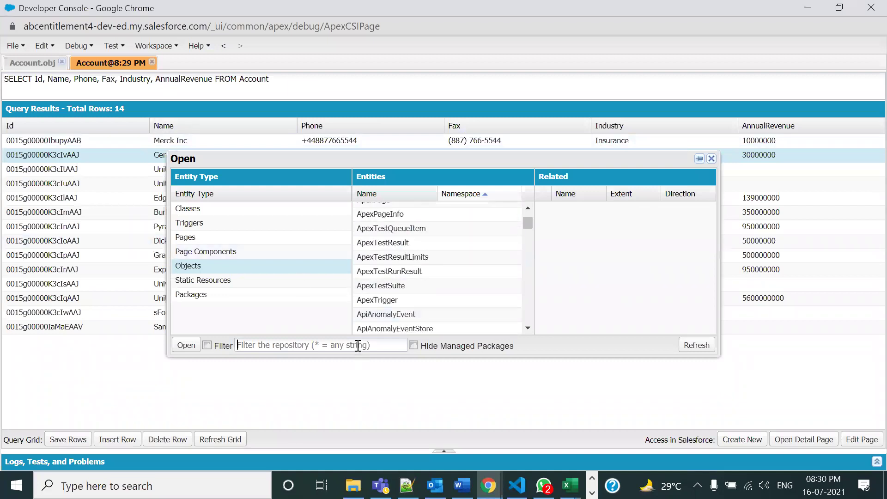
text(cont)
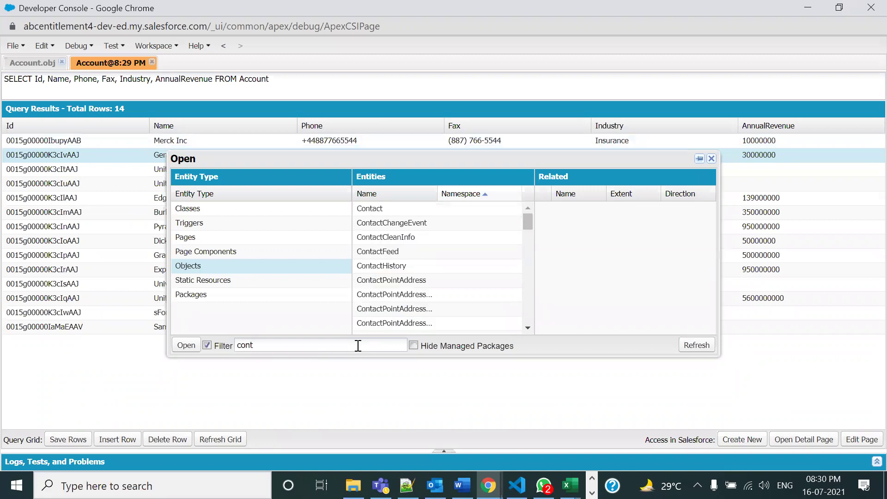
double_click(433, 205)
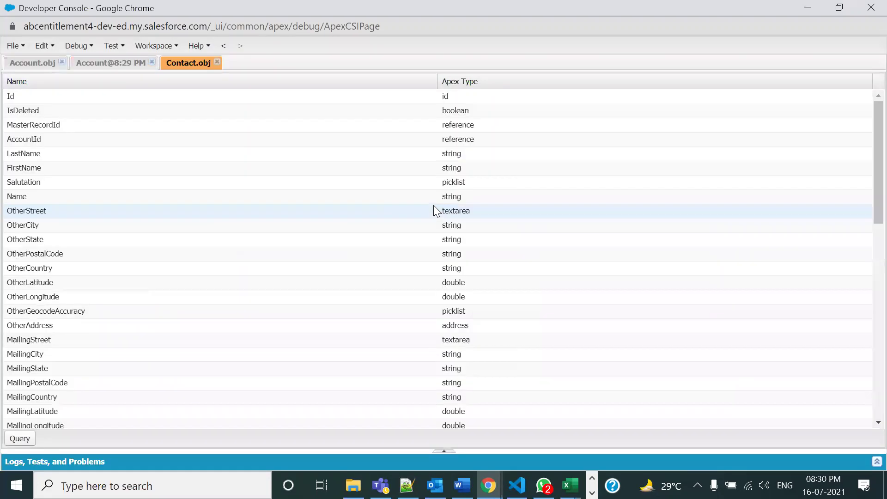
Generate and execute a SOQL query for the Contact fields Id, LastName and FirstName
click(11, 96)
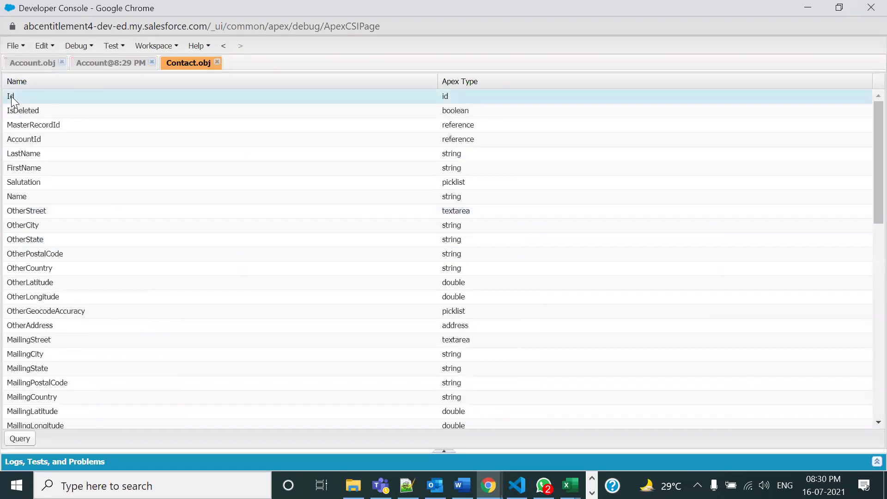
ctrl+click(25, 155)
ctrl+click(24, 167)
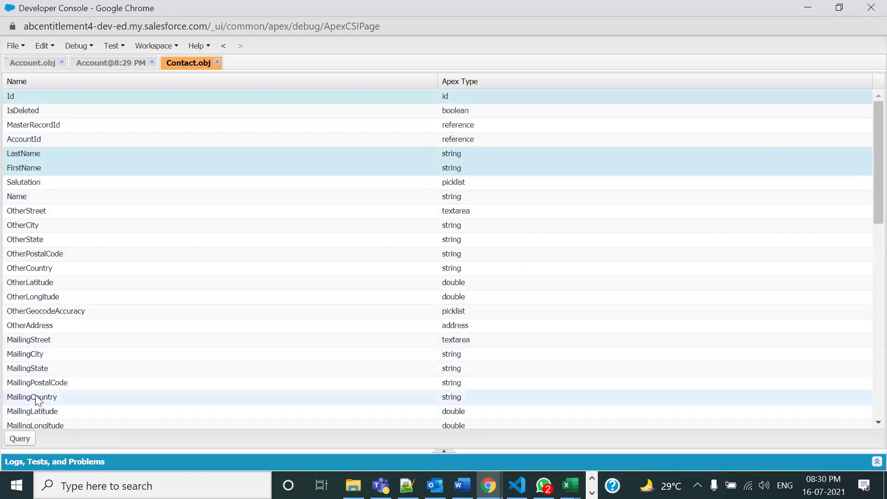
click(434, 454)
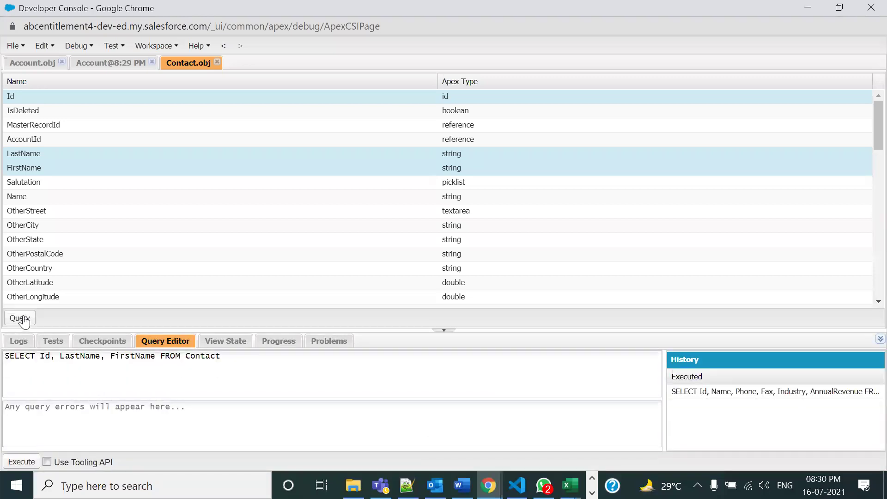
click(20, 462)
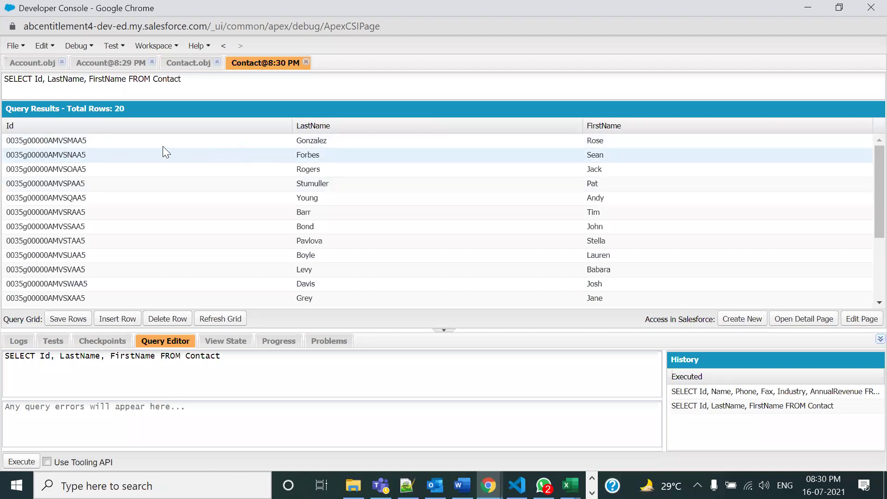
Copy the Id of the first Contact row and paste it over the bracketed sample ID on the Contact line in Notepad++
double_click(108, 140)
drag(89, 142, 2, 147)
key(ctrl+c)
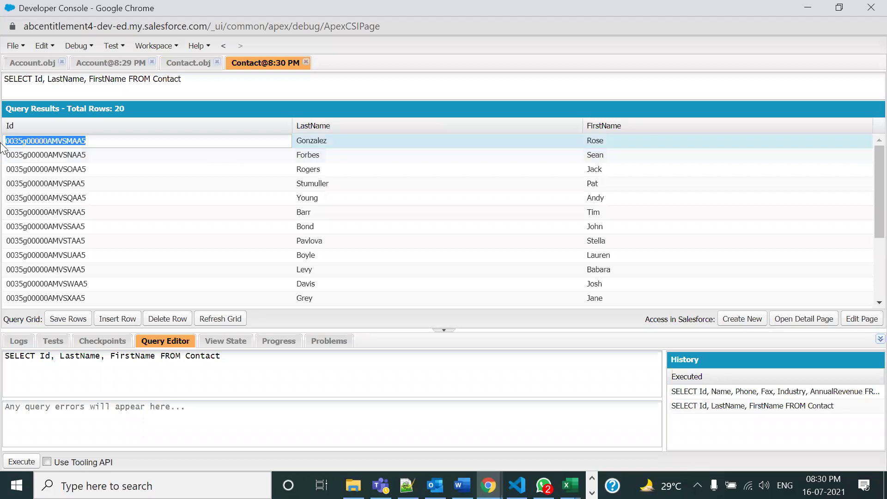
key(alt+Tab)
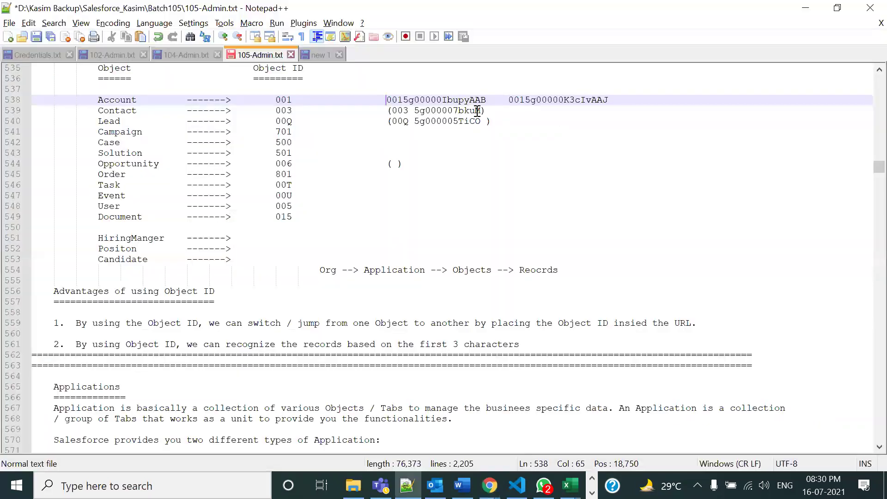
click(481, 111)
drag(485, 111, 386, 111)
key(ctrl+v)
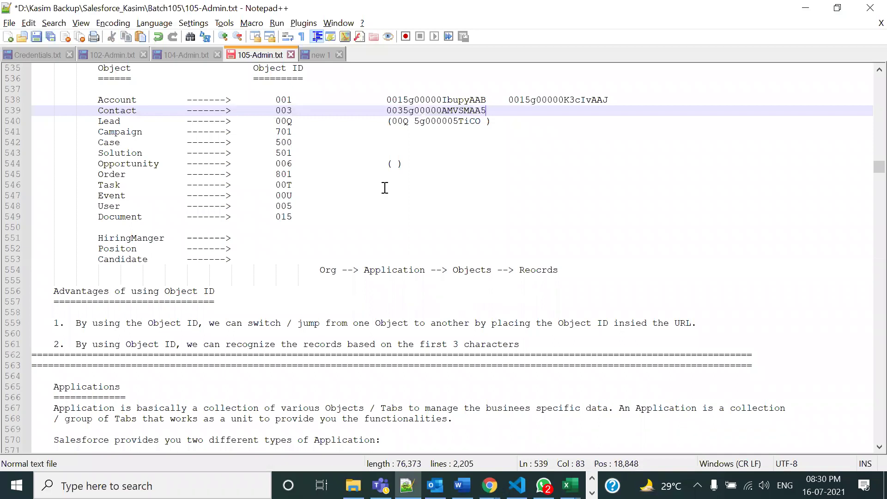
Add the eighth Contact row's Id as a second ID on the Contact line, indenting the second Account ID to align the columns
key(Tab)
key(Tab)
key(alt+Tab)
double_click(46, 243)
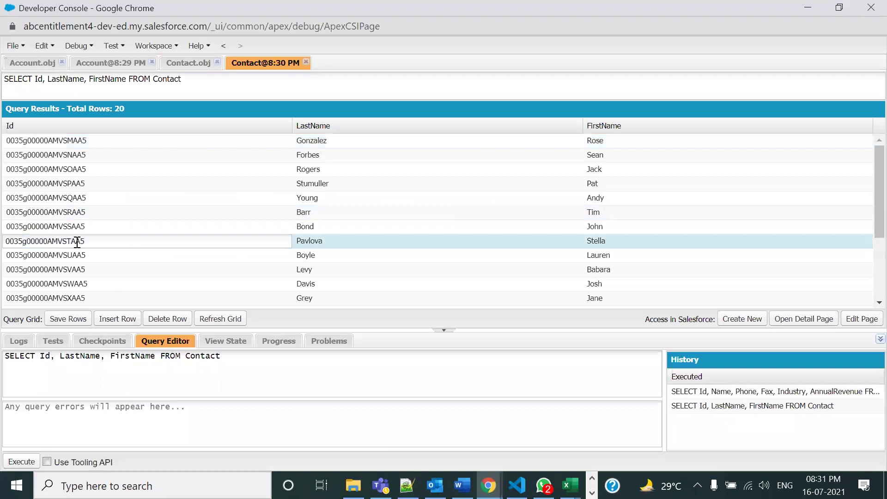
drag(112, 237, 8, 234)
key(ctrl+c)
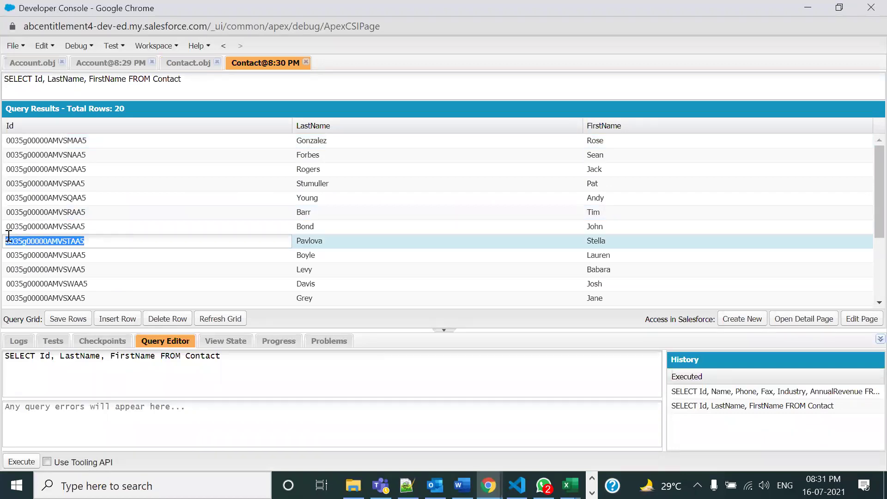
key(alt+Tab)
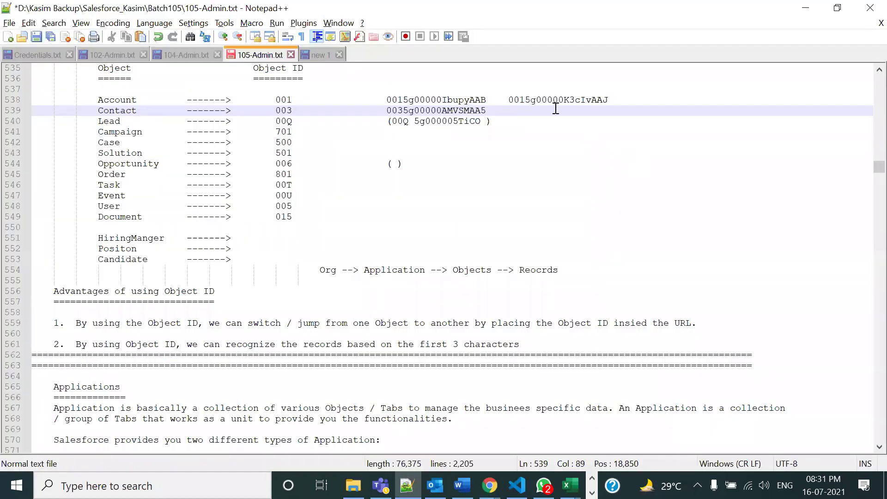
click(509, 101)
key(Tab)
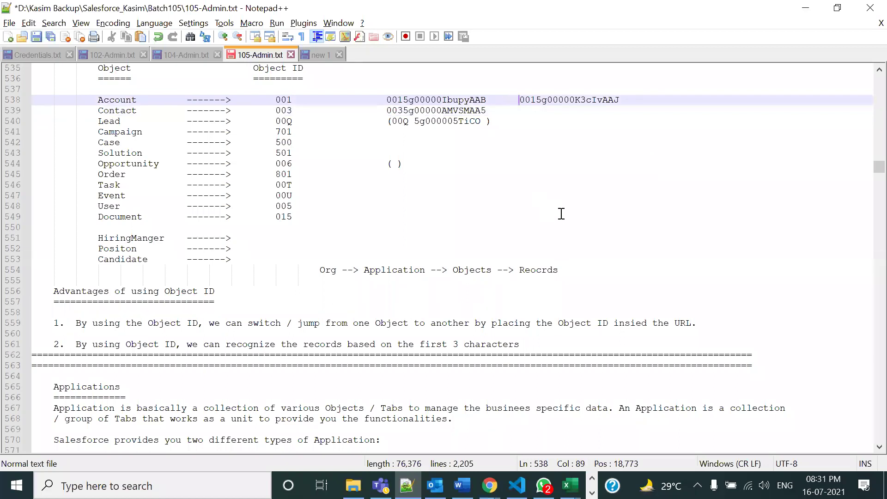
click(531, 113)
key(ctrl+v)
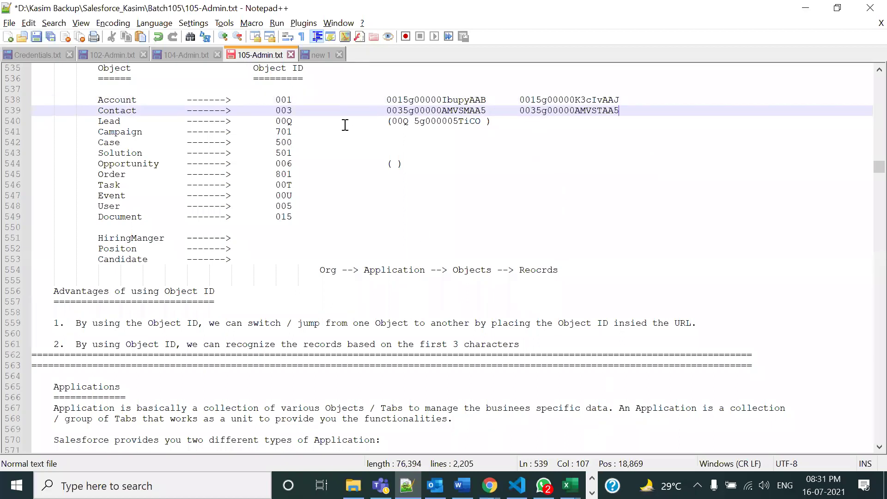
Highlight the sample Lead ID and the first Account record ID in the notes to examine them
drag(493, 121, 370, 122)
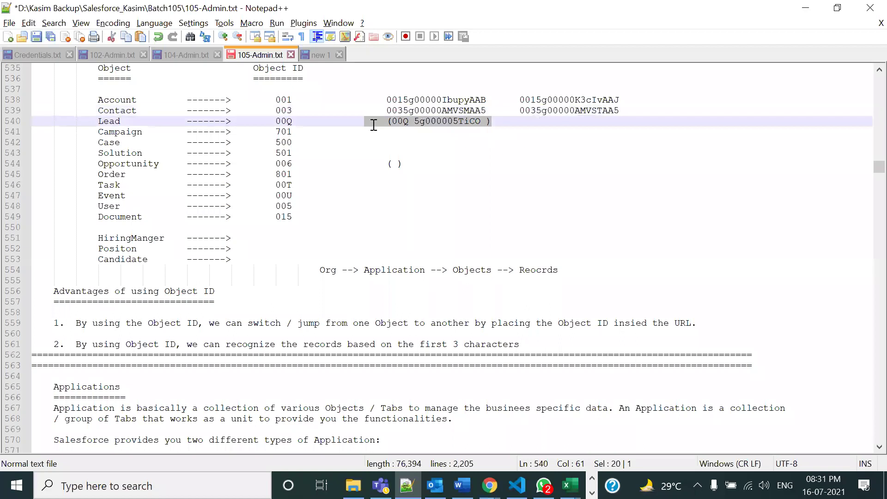
click(479, 217)
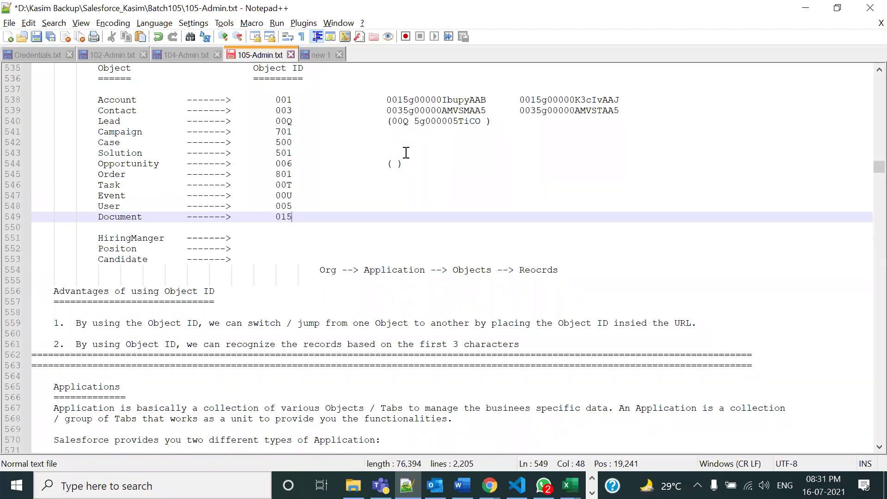
mouse_move(386, 99)
mouse_down()
mouse_move(489, 100)
mouse_move(386, 99)
mouse_up()
click(488, 255)
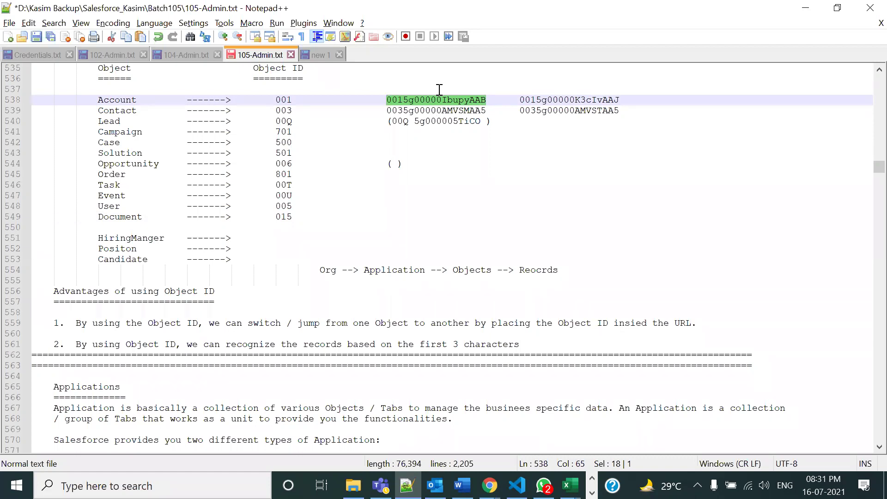
click(486, 152)
drag(487, 100, 386, 99)
Separate the 001 prefix from the rest of both Account record IDs with a space
click(403, 100)
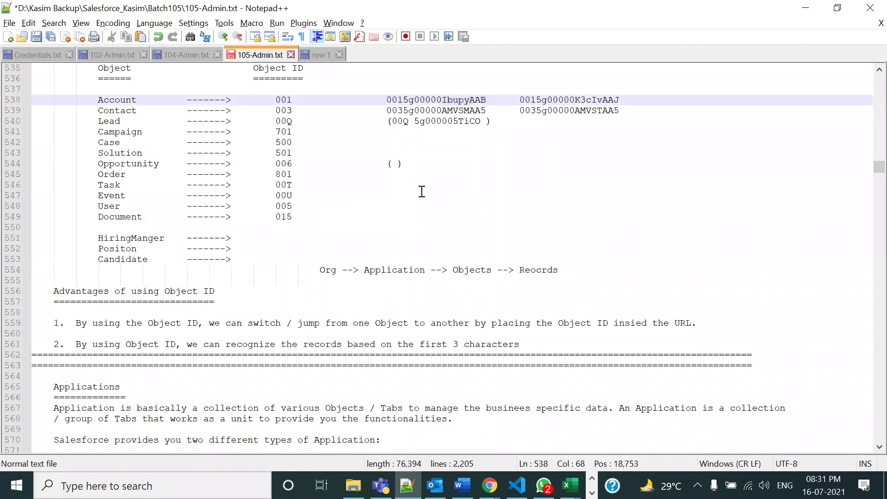
click(537, 100)
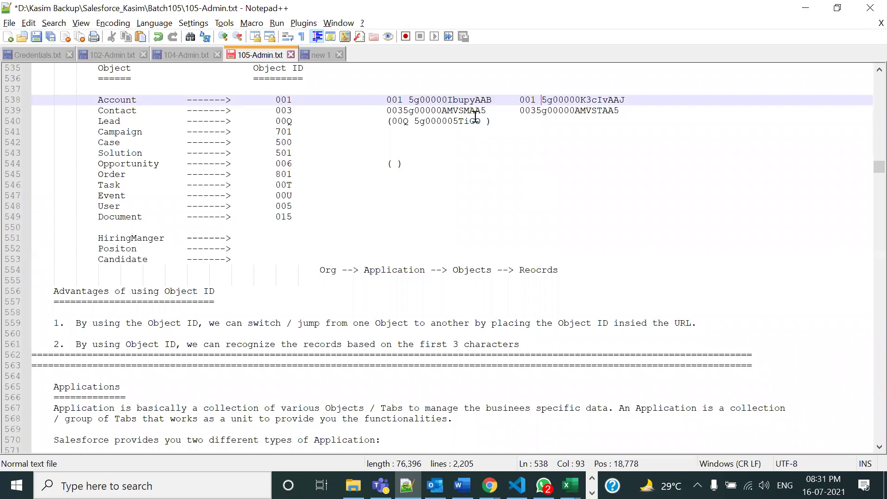
Separate the three-character suffix from the rest of both Account record IDs with a space and highlight the AAB suffix
click(475, 100)
click(629, 101)
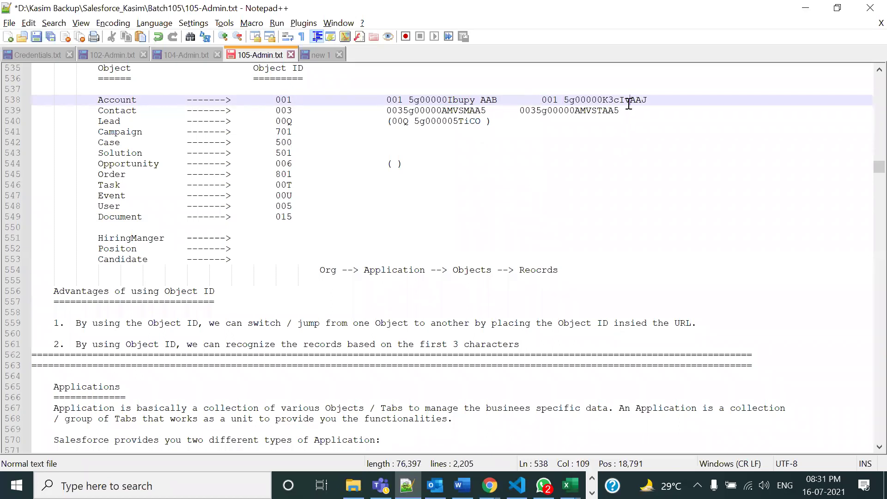
drag(503, 100, 480, 100)
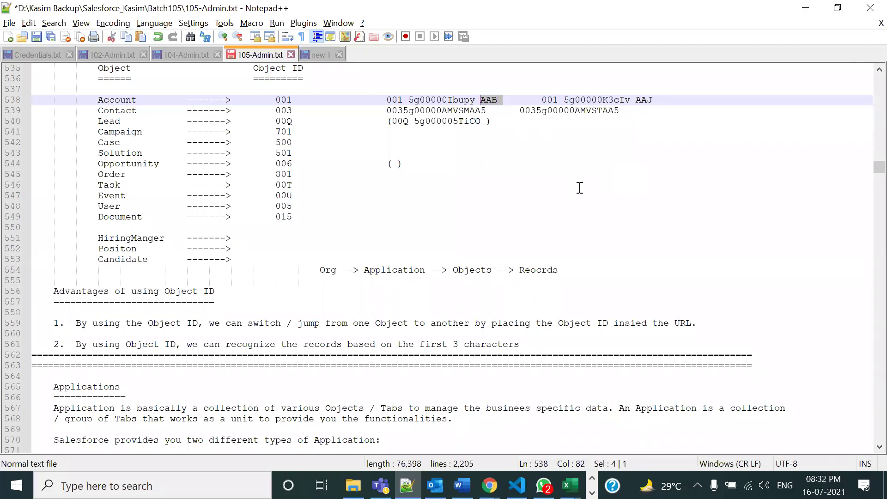
Remove the space before the three-character suffix in both Account record IDs
click(484, 100)
key(BackSpace)
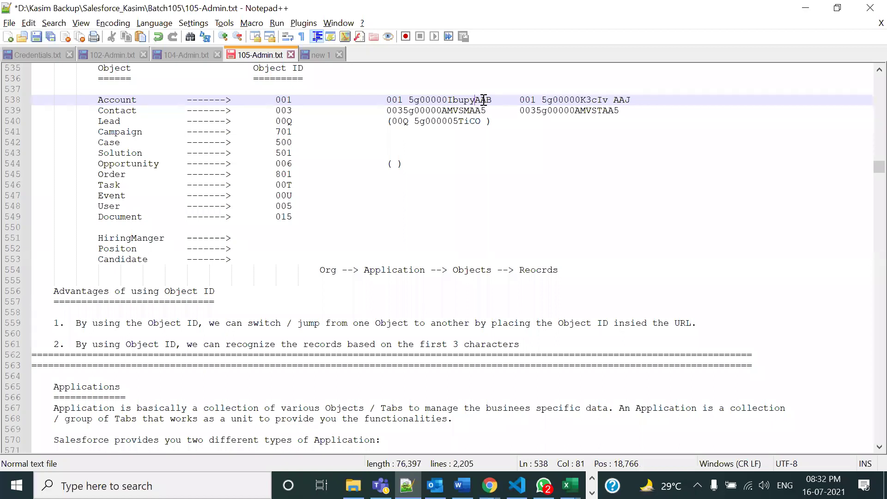
click(614, 100)
key(BackSpace)
Separate the 003 prefix from the rest of both Contact record IDs with a space
double_click(397, 100)
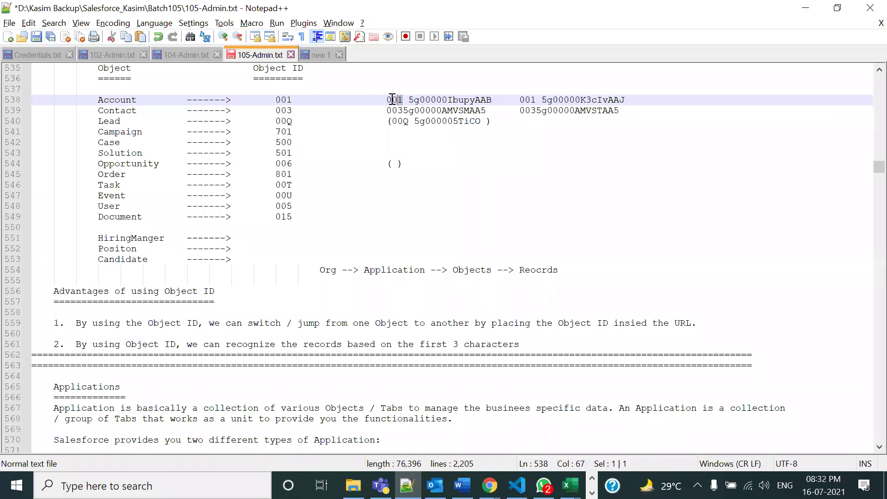
click(405, 114)
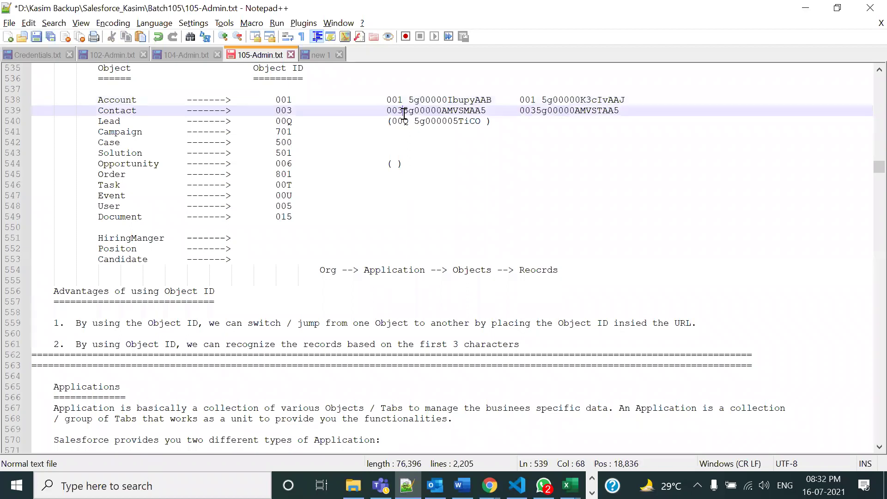
click(537, 111)
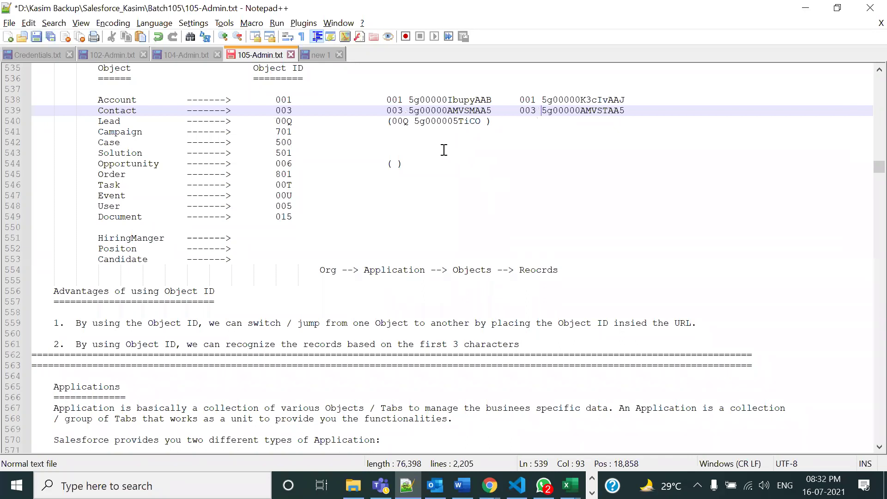
Delete the empty parentheses from the Opportunity line of the Object ID table
click(414, 121)
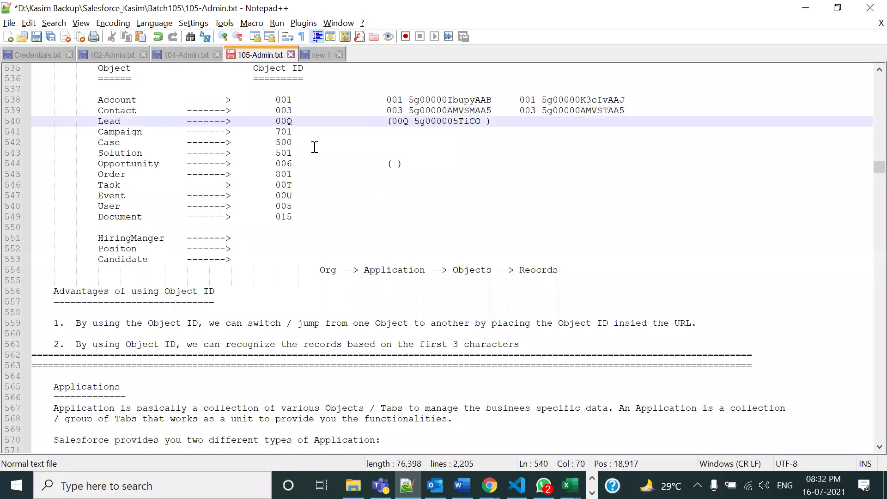
double_click(285, 132)
drag(405, 164, 388, 164)
key(Delete)
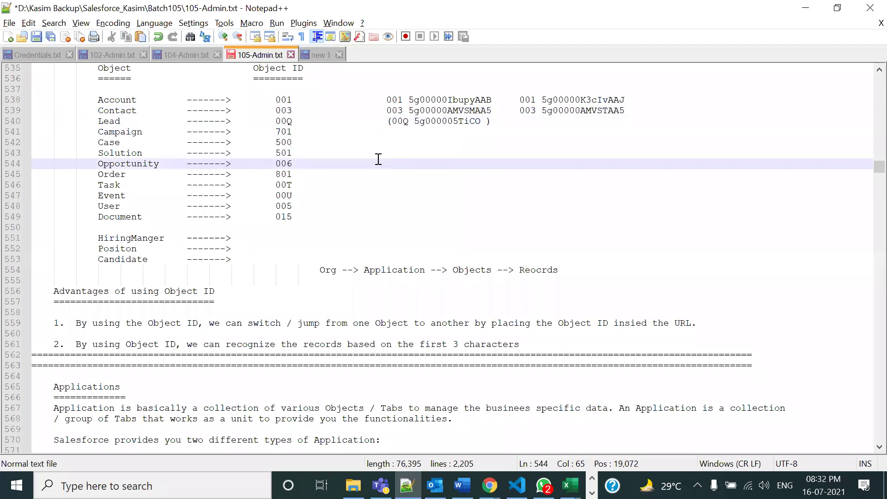
Highlight the sample record IDs on the Account, Contact and Lead lines to compare their prefixes
drag(379, 100, 464, 131)
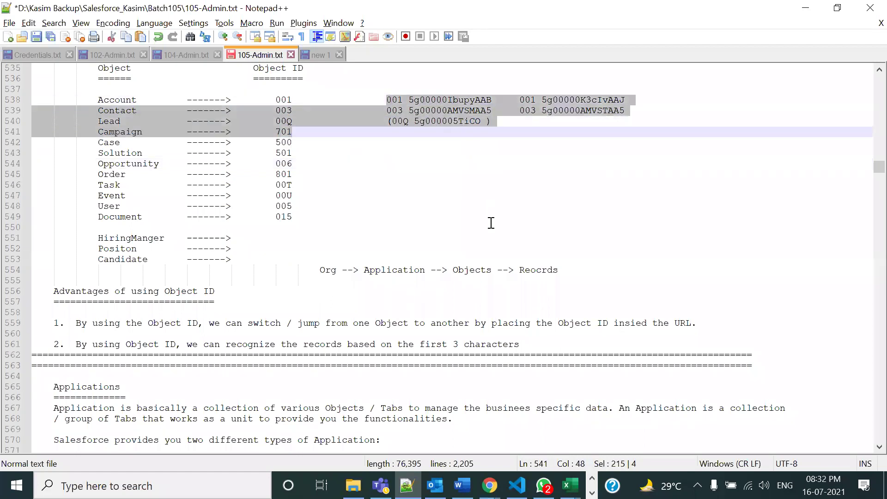
click(480, 204)
drag(387, 100, 498, 111)
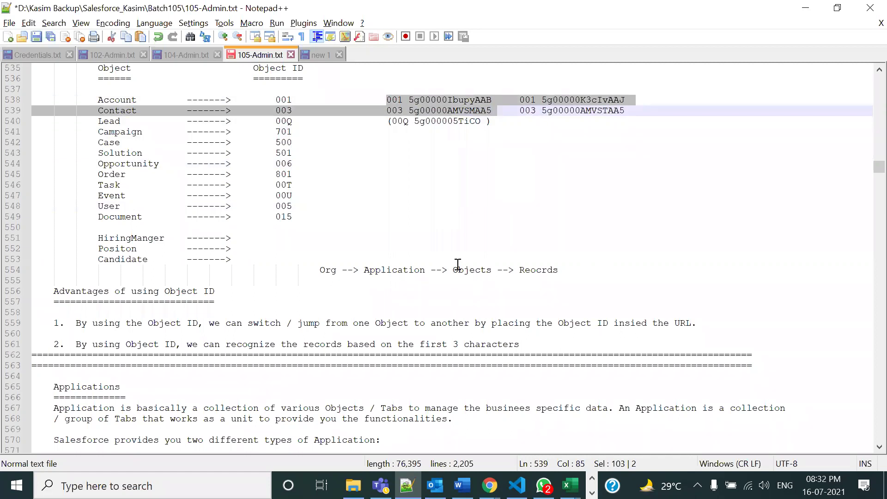
scroll(458, 267, down, 1)
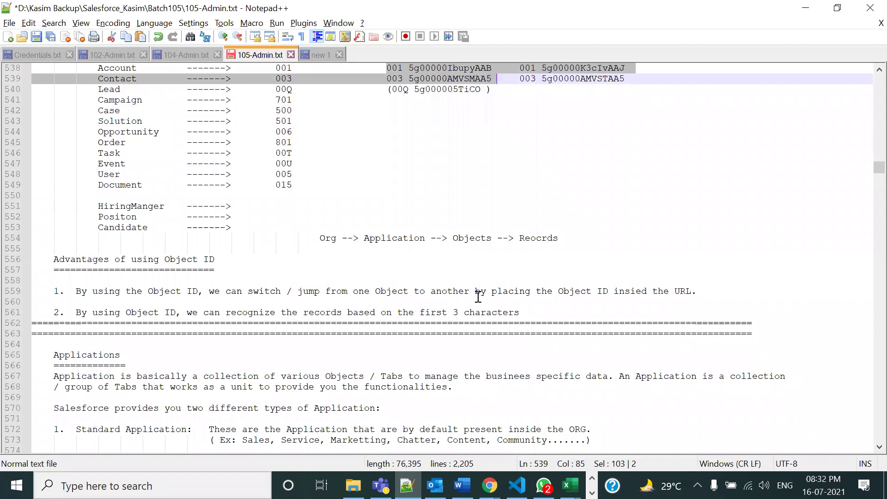
scroll(484, 227, up, 1)
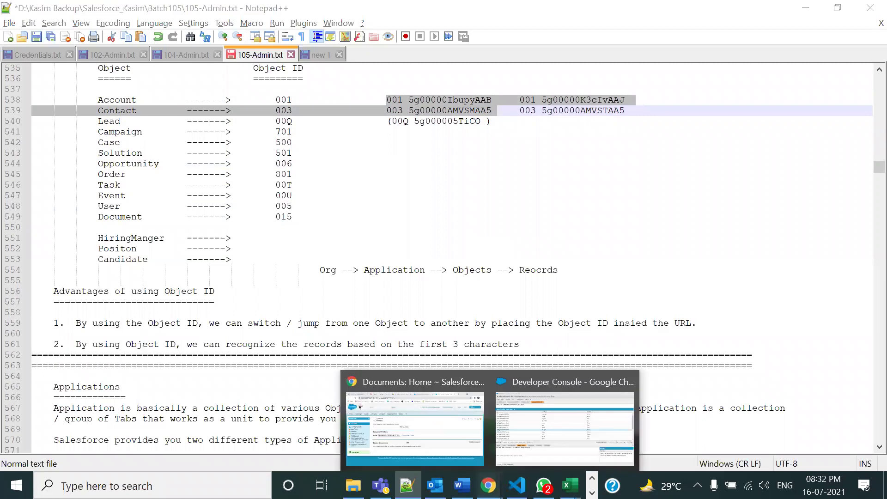
Switch to the Salesforce Developer Console, close its window and return to the Object ID notes in Notepad++
click(544, 437)
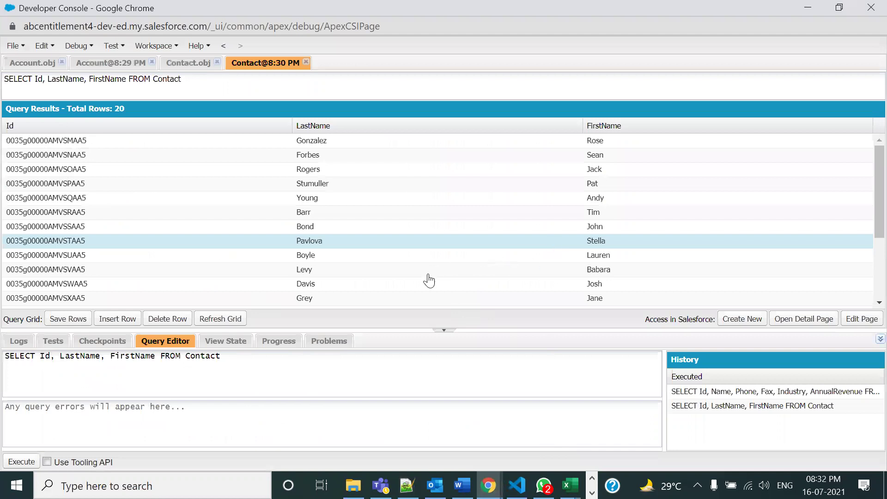
click(870, 6)
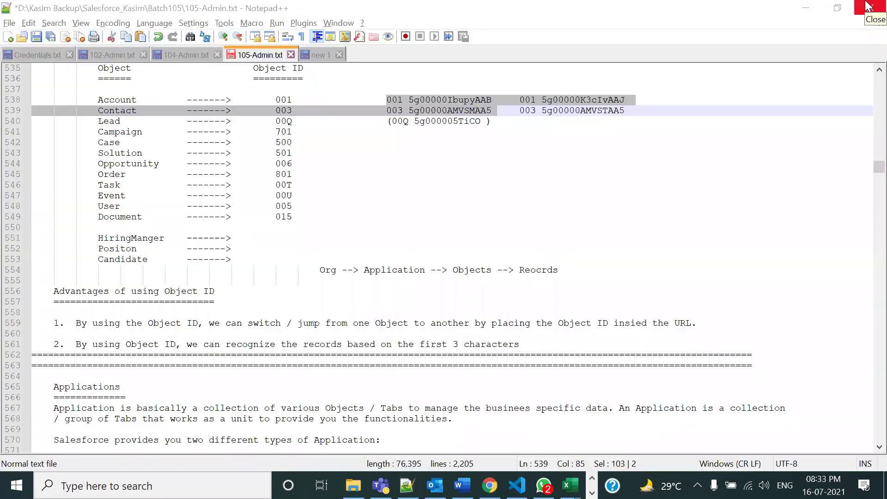
click(453, 198)
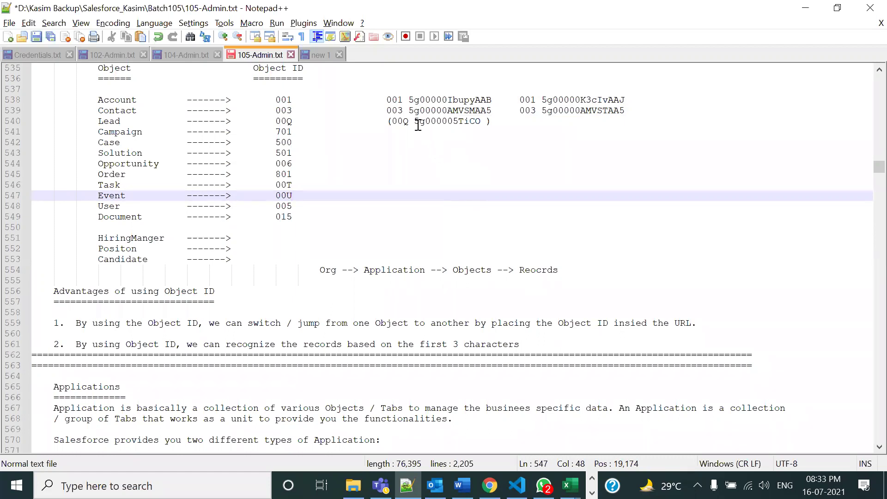
Examine the first Account record ID and the whole Object ID table from Account to Document by highlighting them
drag(388, 100, 444, 103)
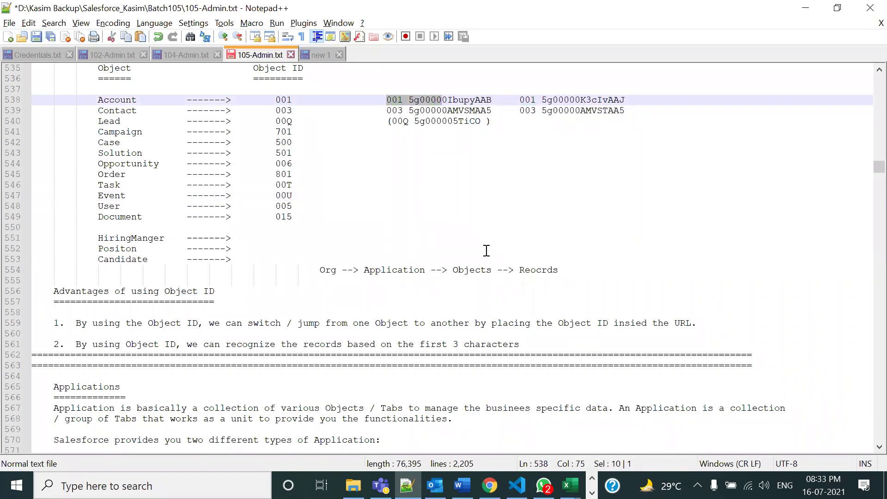
click(445, 195)
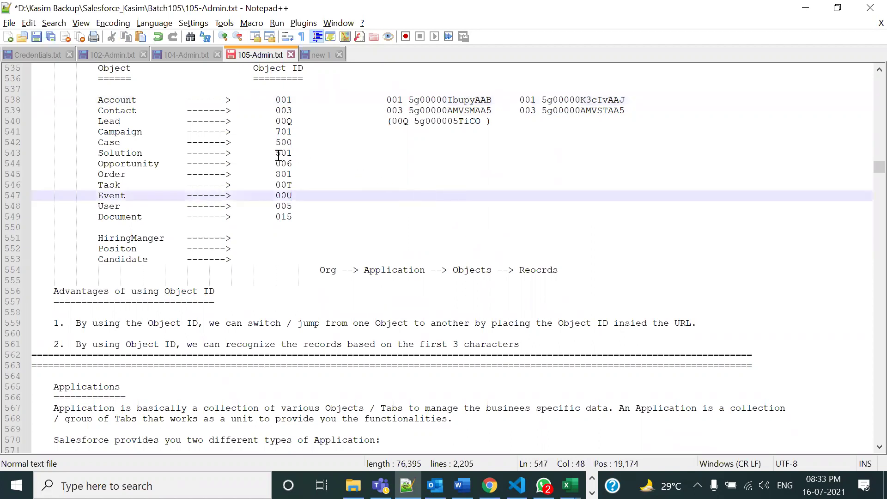
drag(99, 100, 342, 174)
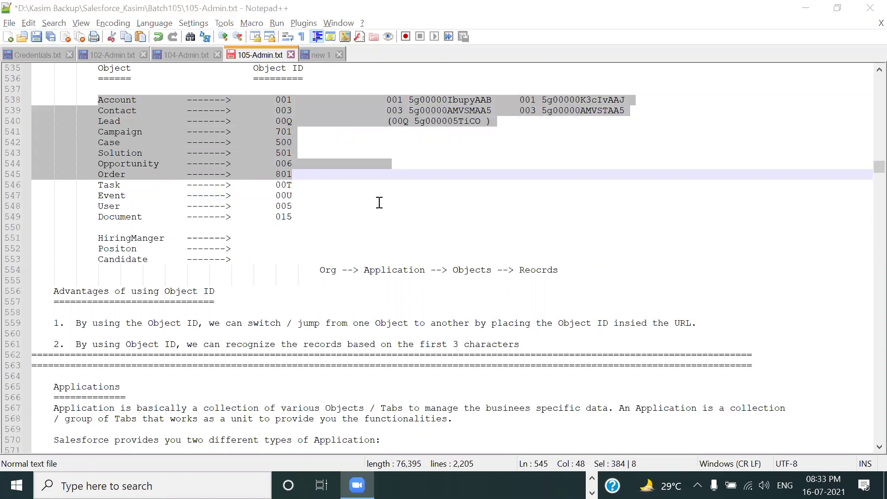
click(378, 202)
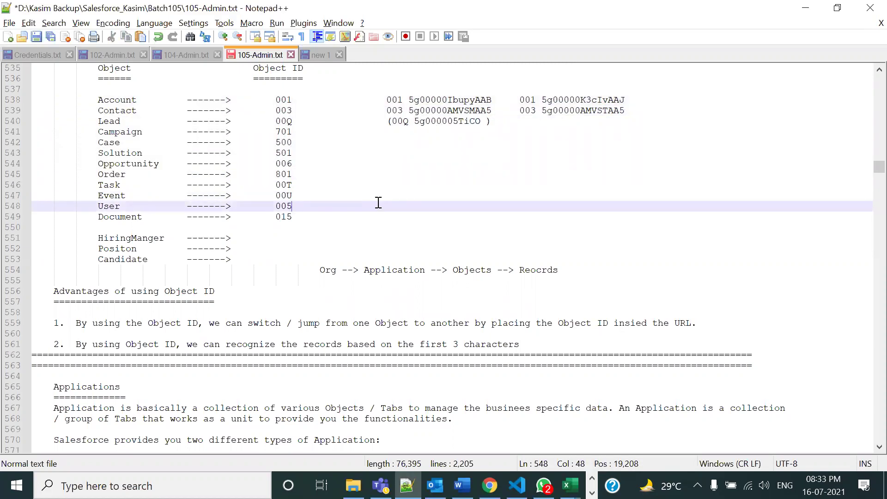
drag(98, 100, 336, 218)
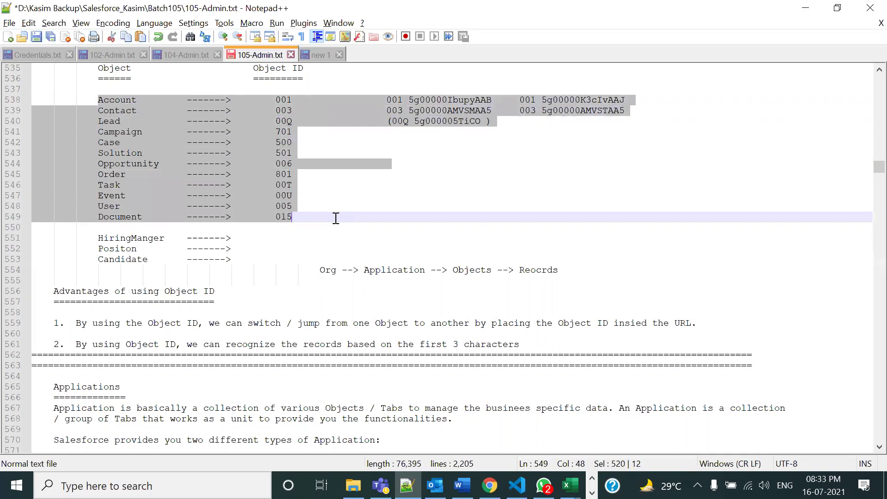
click(336, 218)
drag(283, 212, 94, 101)
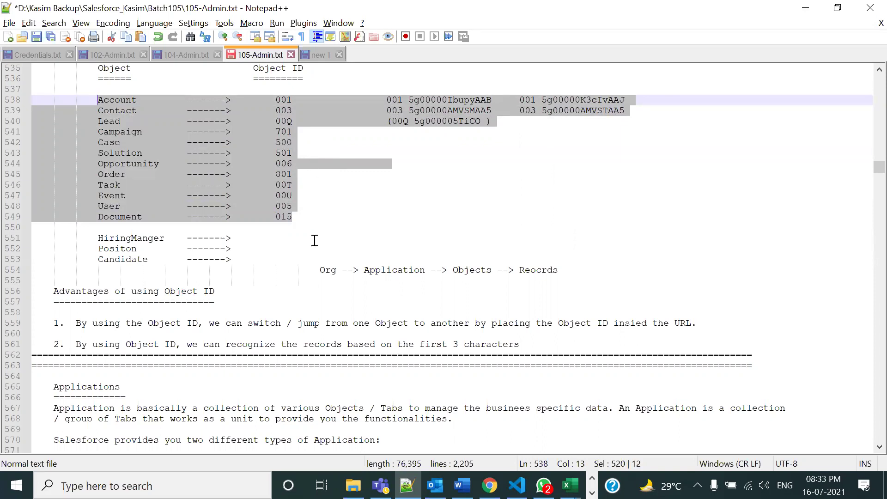
click(329, 216)
drag(318, 224, 254, 196)
drag(200, 173, 79, 100)
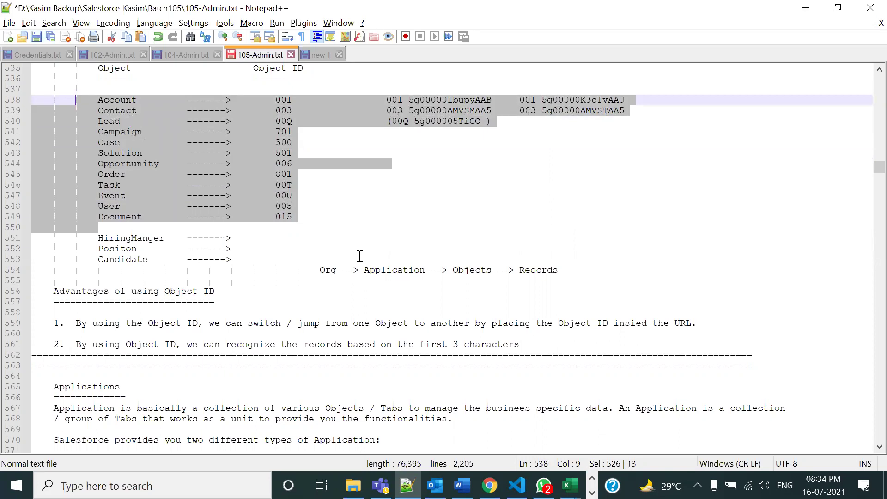
Review the Advantages of using Object ID section, highlighting its heading and the first advantage about jumping between objects
scroll(360, 256, up, 1)
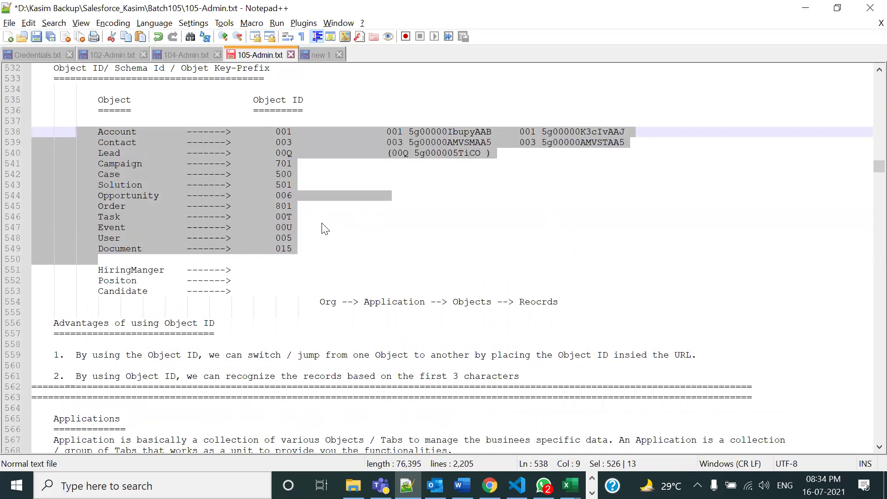
scroll(232, 315, down, 1)
scroll(232, 316, down, 1)
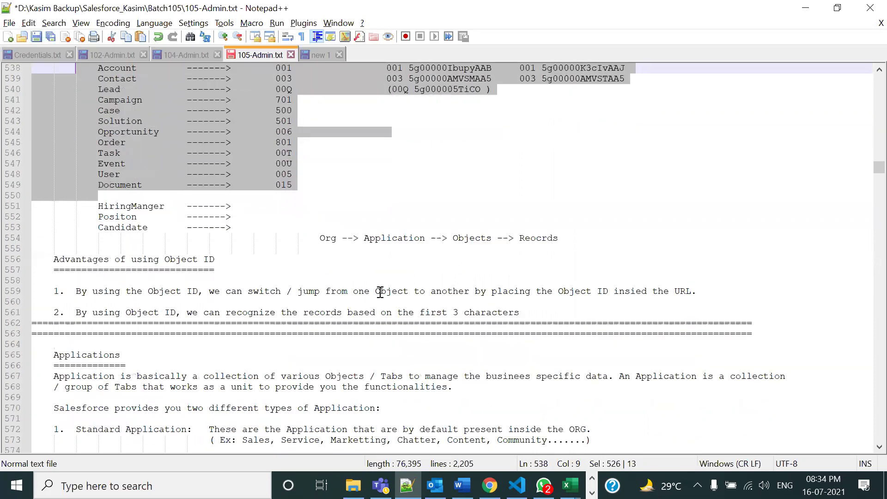
drag(53, 260, 549, 306)
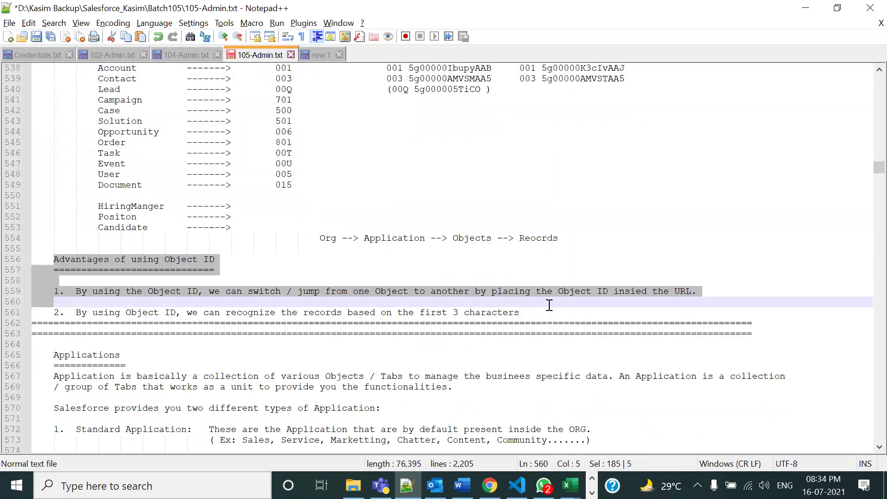